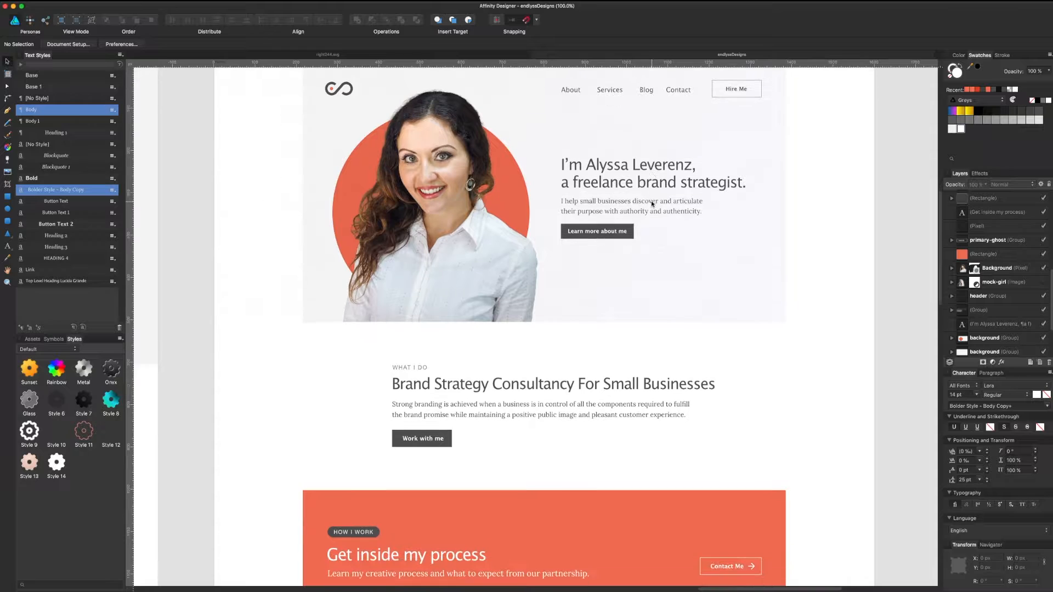
# Step: Review the hero and Brand Strategy Consultancy intro, selecting each section's group
pyautogui.click(753, 200)
pyautogui.scroll(3, 757, 329)
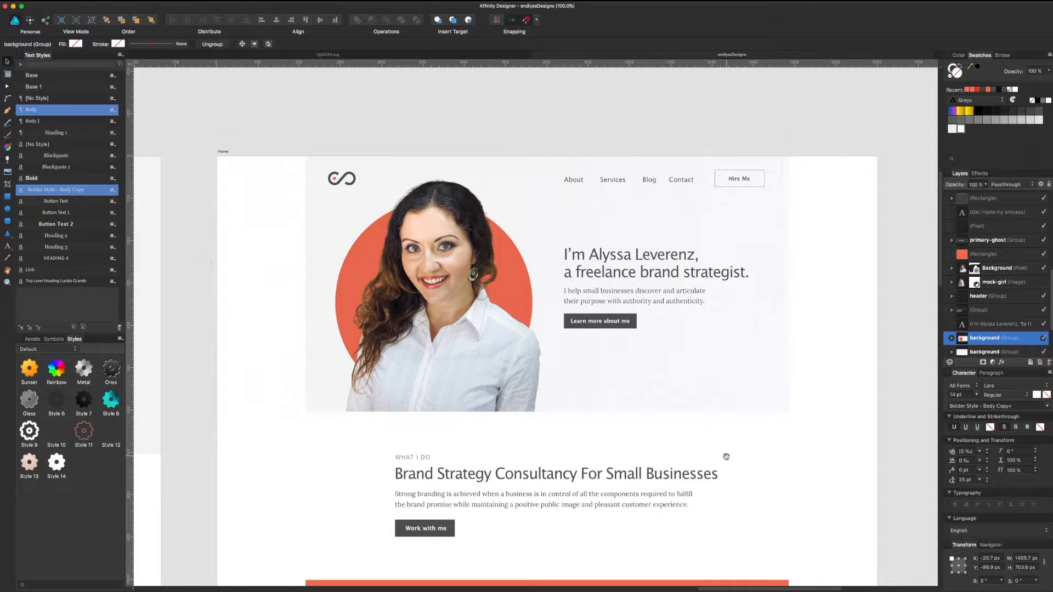
pyautogui.scroll(-6, 384, 310)
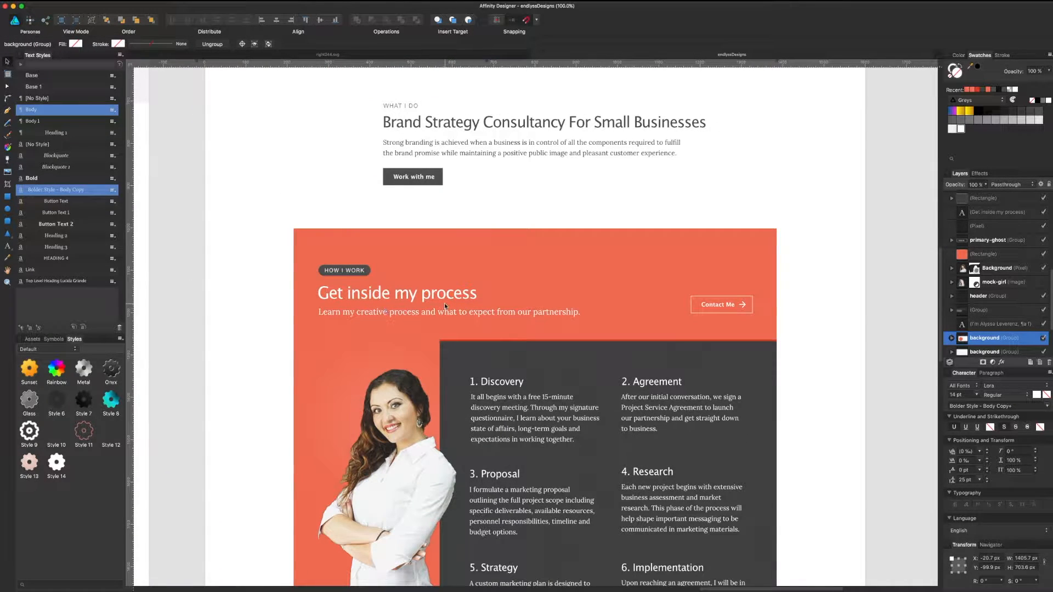
pyautogui.scroll(-2, 555, 223)
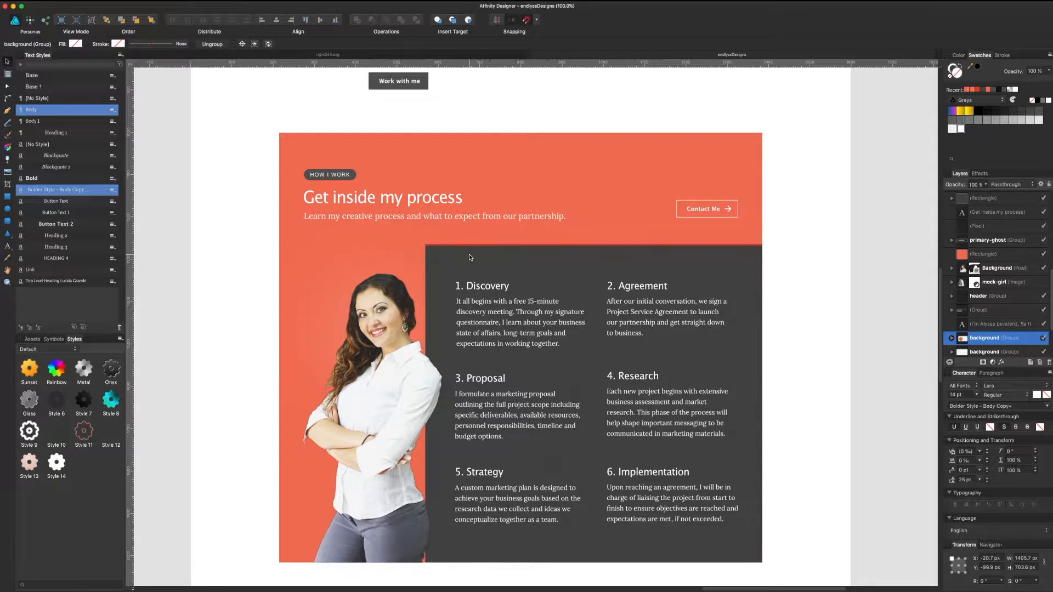
pyautogui.scroll(1, 470, 258)
pyautogui.scroll(8, 515, 269)
pyautogui.click(559, 280)
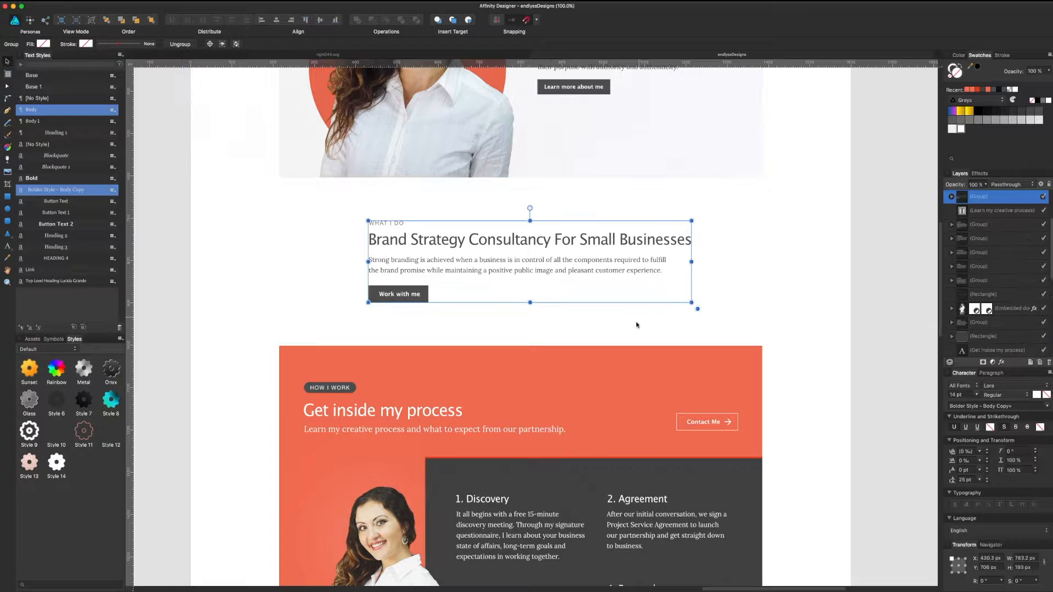
pyautogui.scroll(4, 628, 332)
pyautogui.scroll(3, 628, 332)
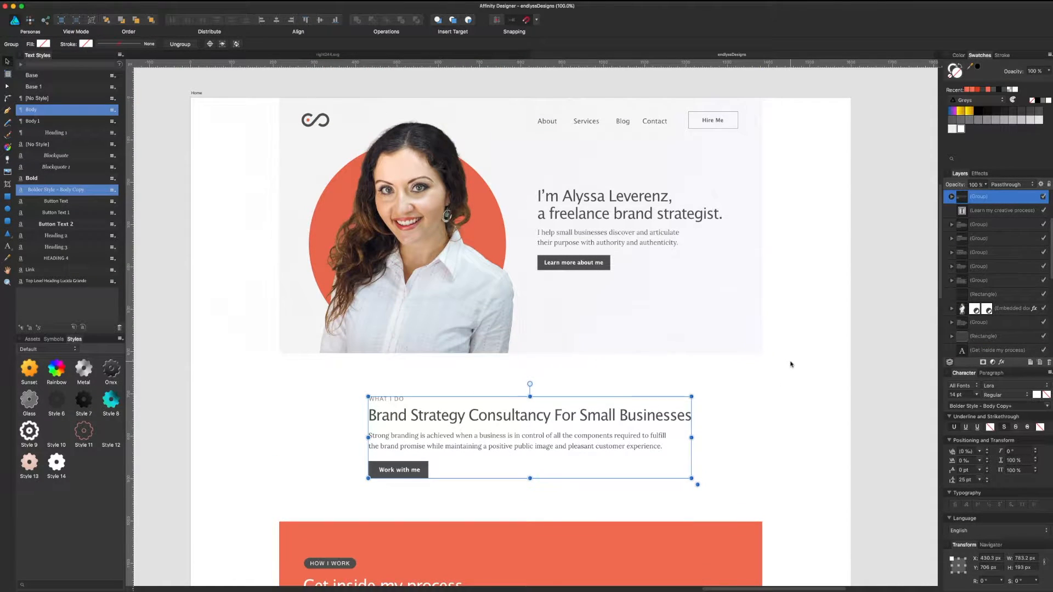
pyautogui.scroll(-3, 789, 367)
pyautogui.scroll(-5, 789, 364)
pyautogui.scroll(-2, 788, 346)
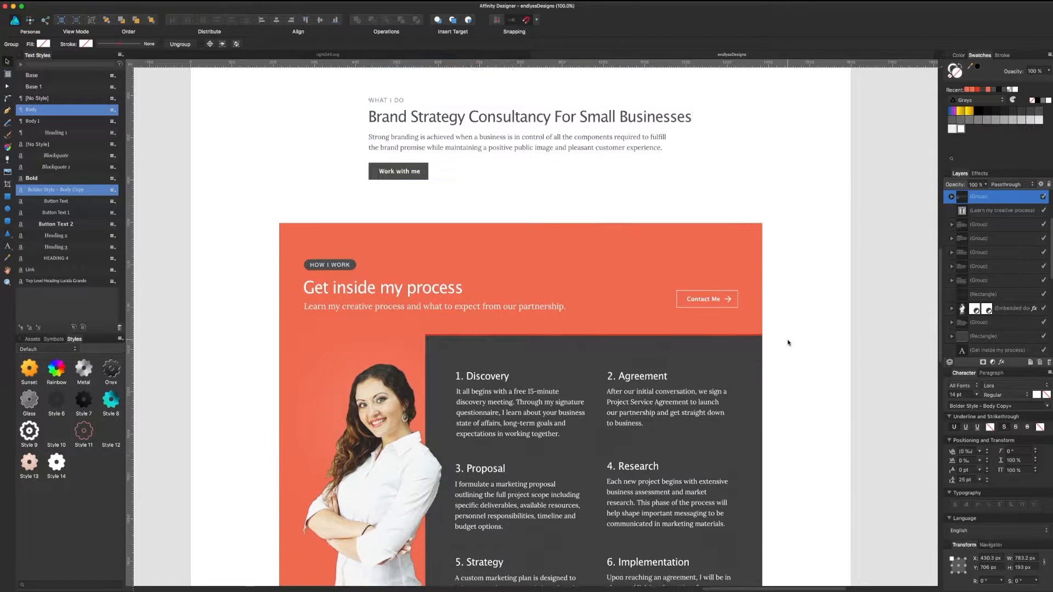
pyautogui.scroll(-3, 785, 340)
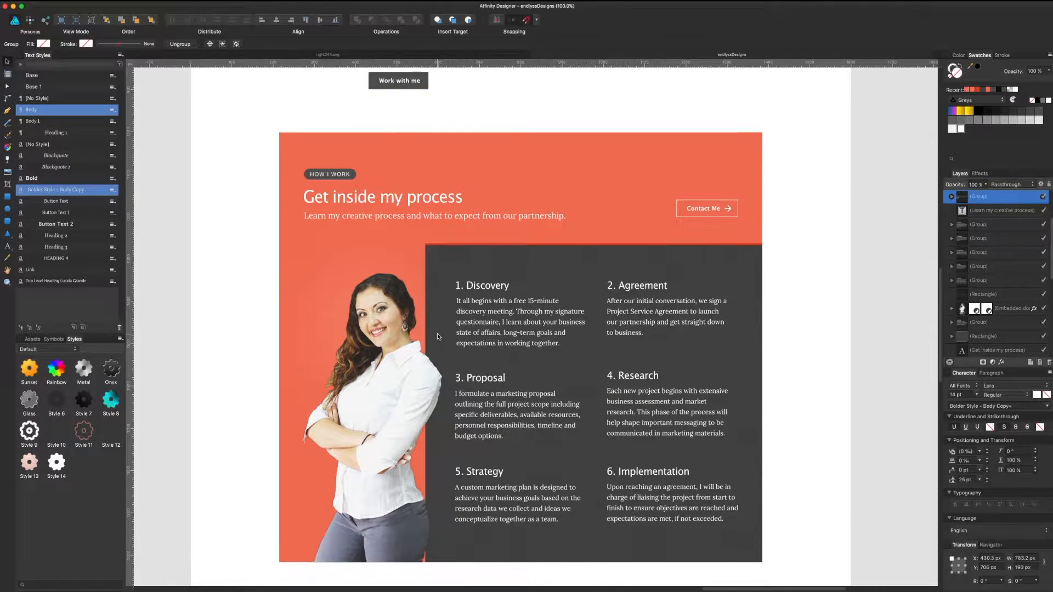
# Step: Inspect the process-section portrait and the hero background group, then clear each selection
pyautogui.click(385, 373)
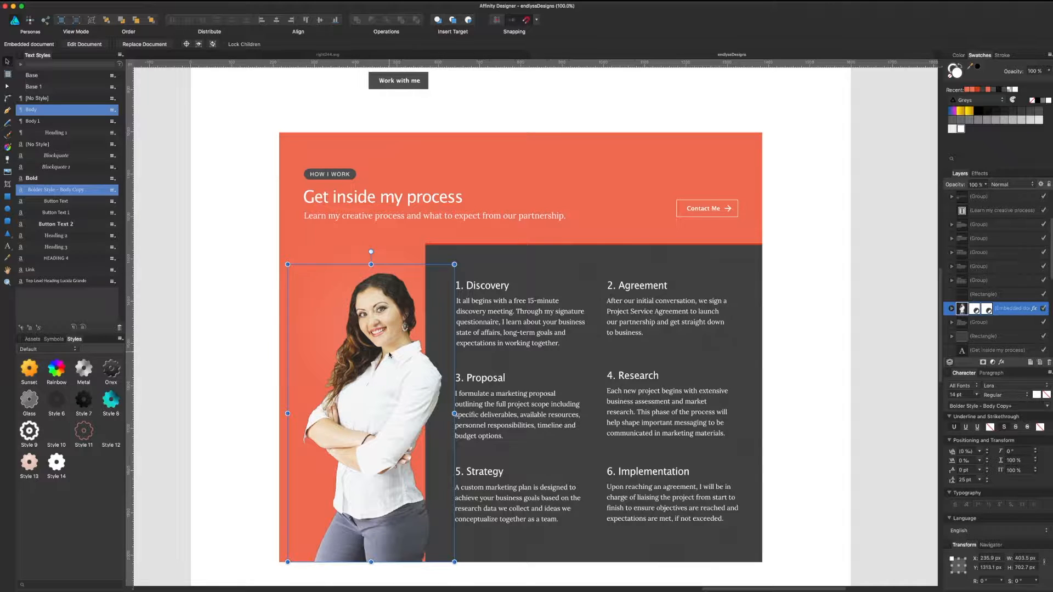
pyautogui.click(835, 269)
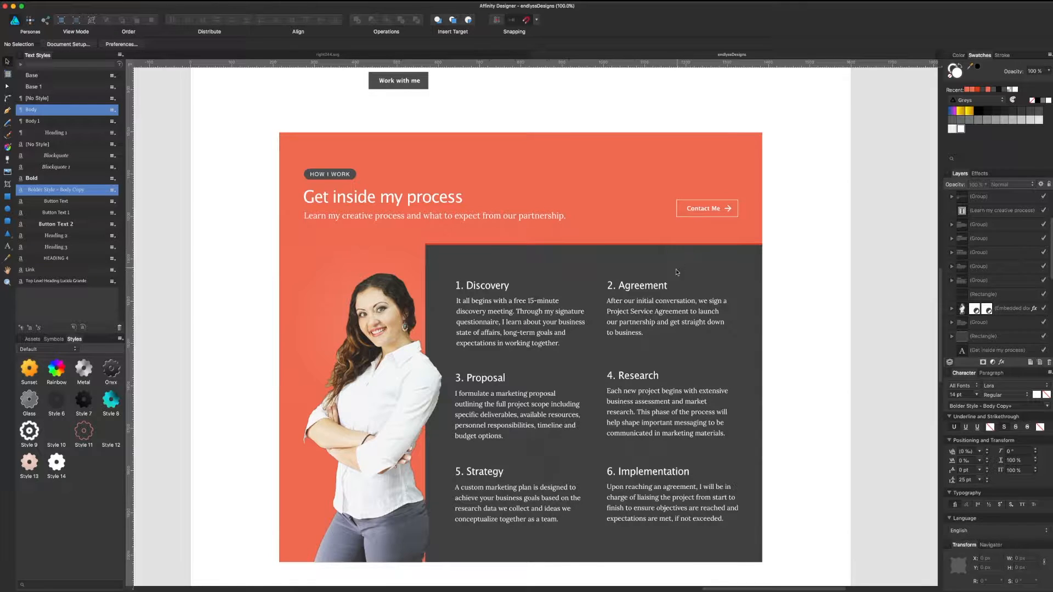
pyautogui.scroll(-1, 677, 272)
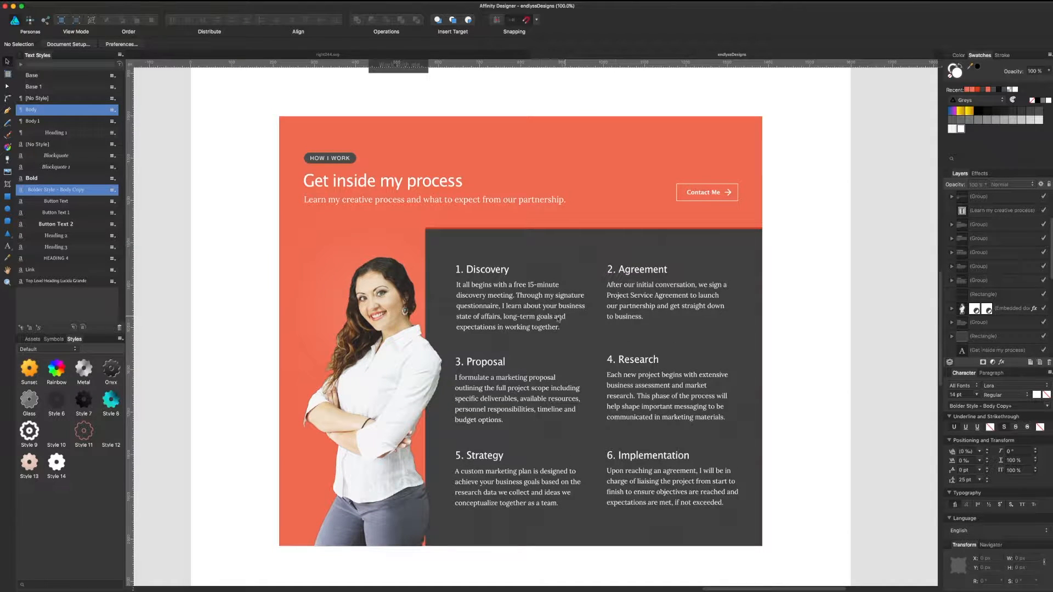
pyautogui.scroll(1, 599, 362)
pyautogui.scroll(2, 597, 362)
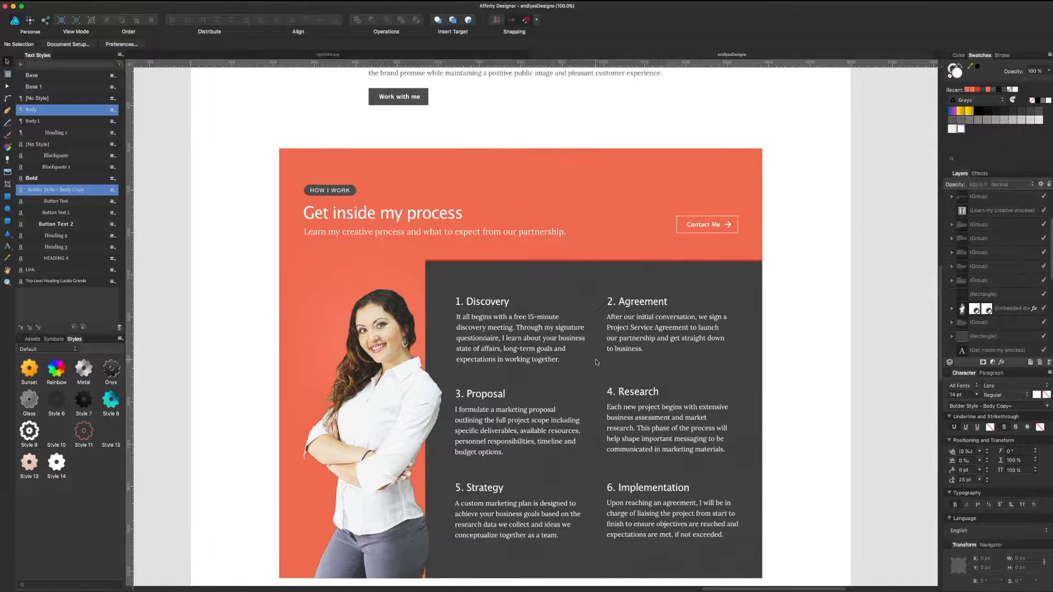
pyautogui.scroll(8, 467, 258)
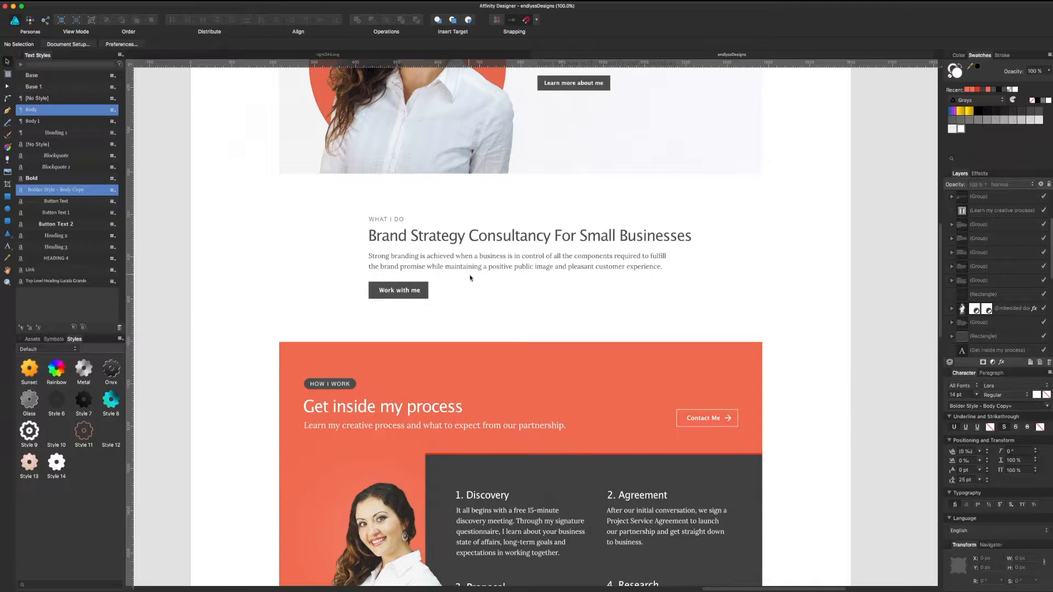
pyautogui.scroll(2, 474, 280)
pyautogui.scroll(-10, 474, 283)
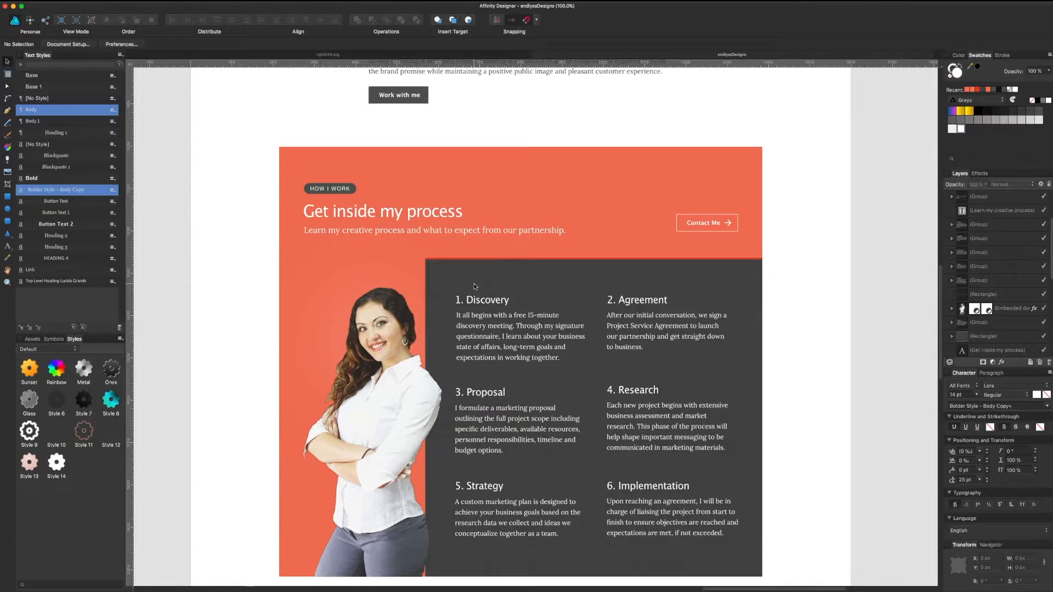
pyautogui.scroll(-2, 475, 286)
pyautogui.scroll(15, 475, 285)
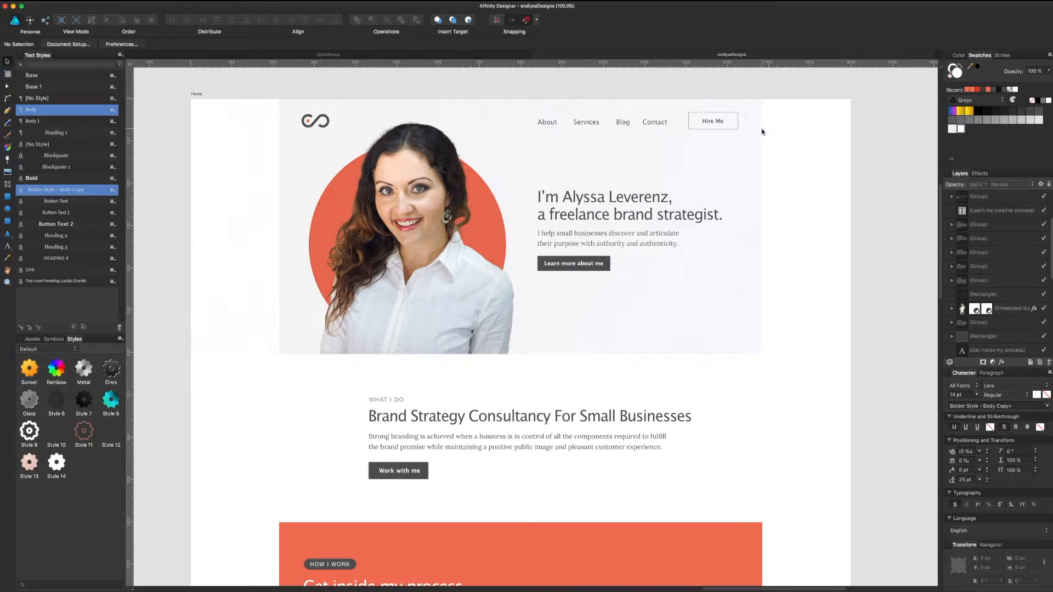
pyautogui.click(747, 160)
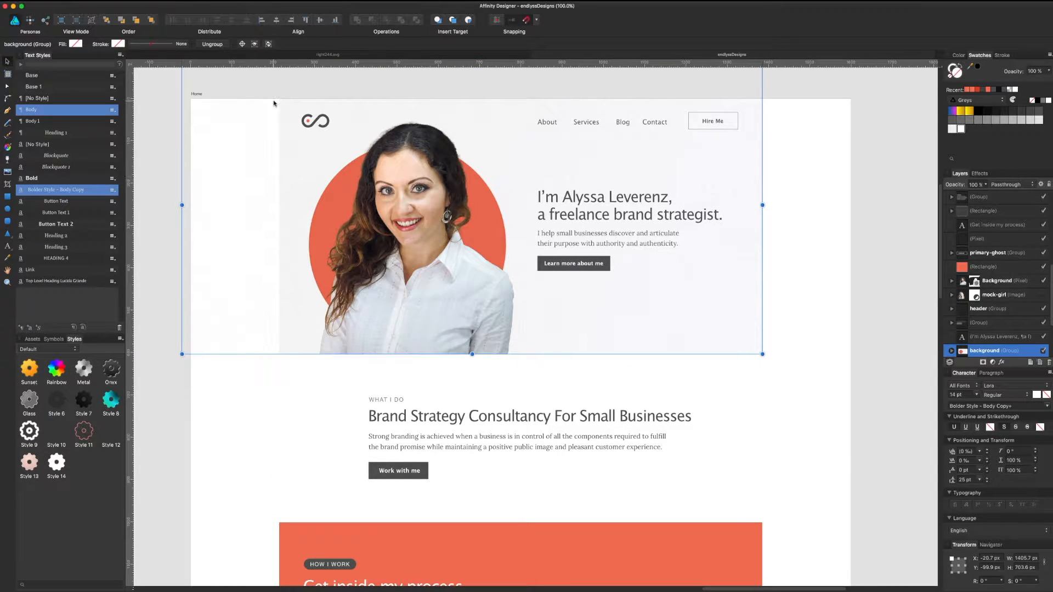
pyautogui.click(778, 355)
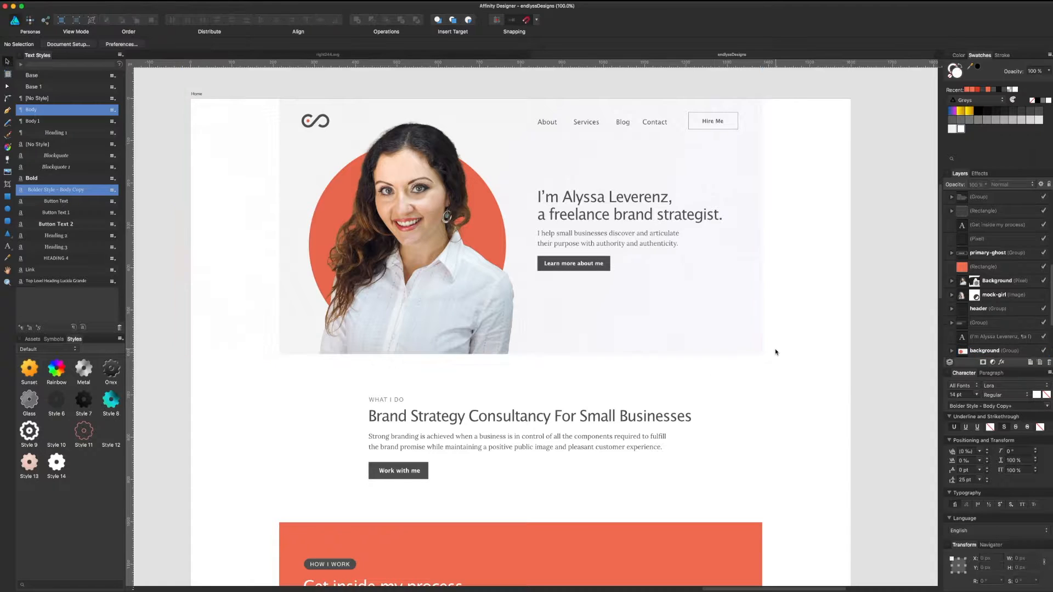
pyautogui.scroll(-1, 686, 178)
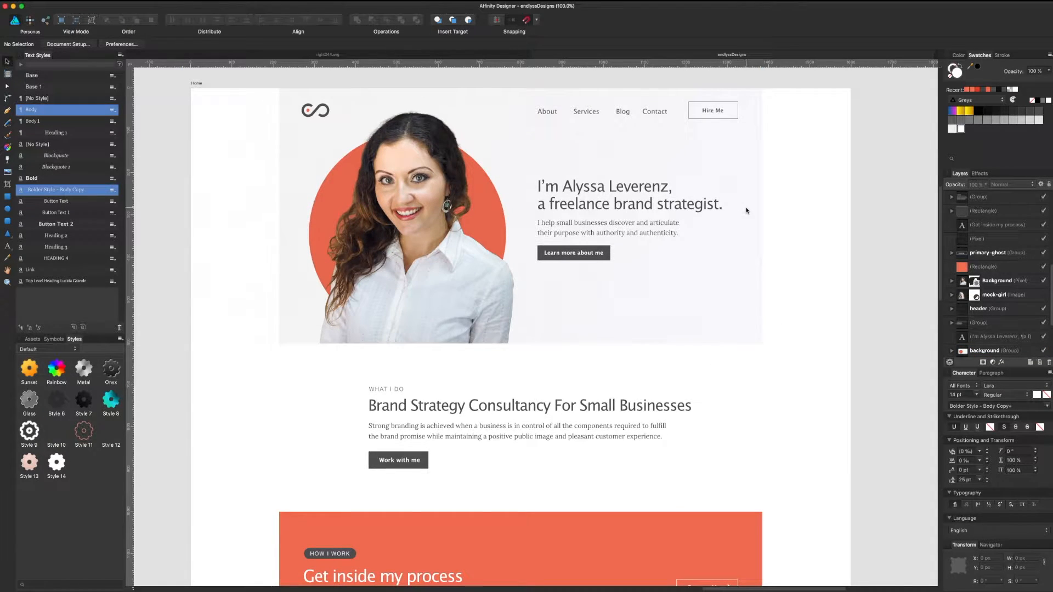
pyautogui.scroll(-2, 745, 210)
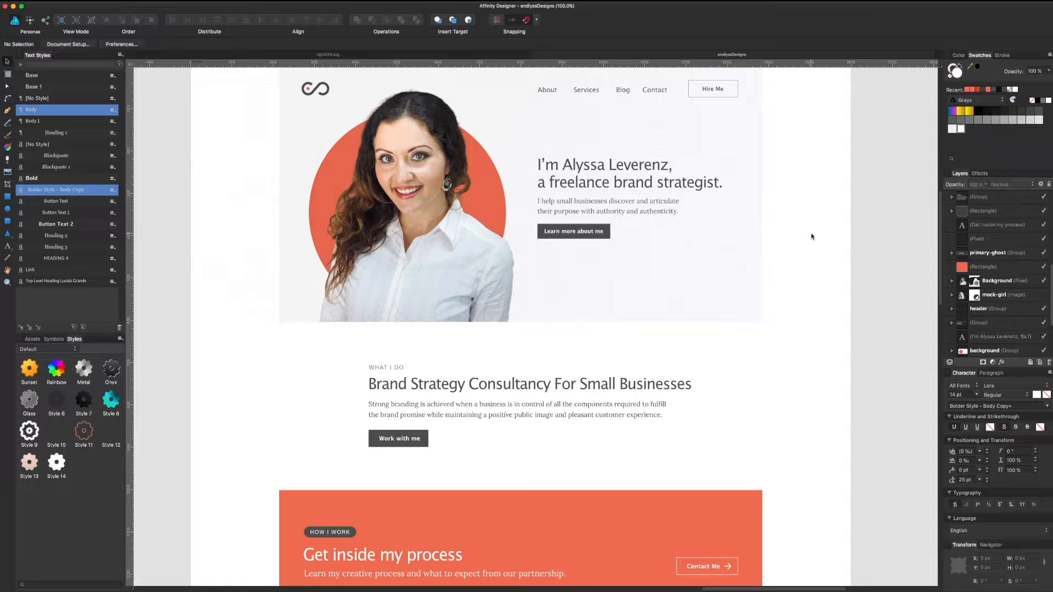
pyautogui.scroll(3, 810, 237)
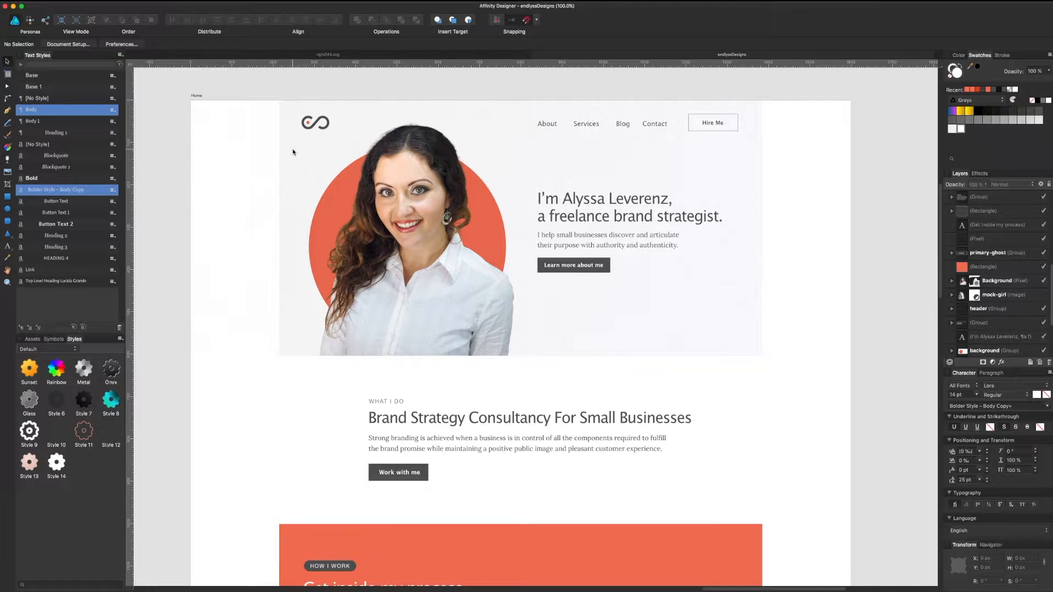
# Step: Toggle the layout guides, review the six numbered process steps, and switch to Google Chrome
pyautogui.press('super+;')
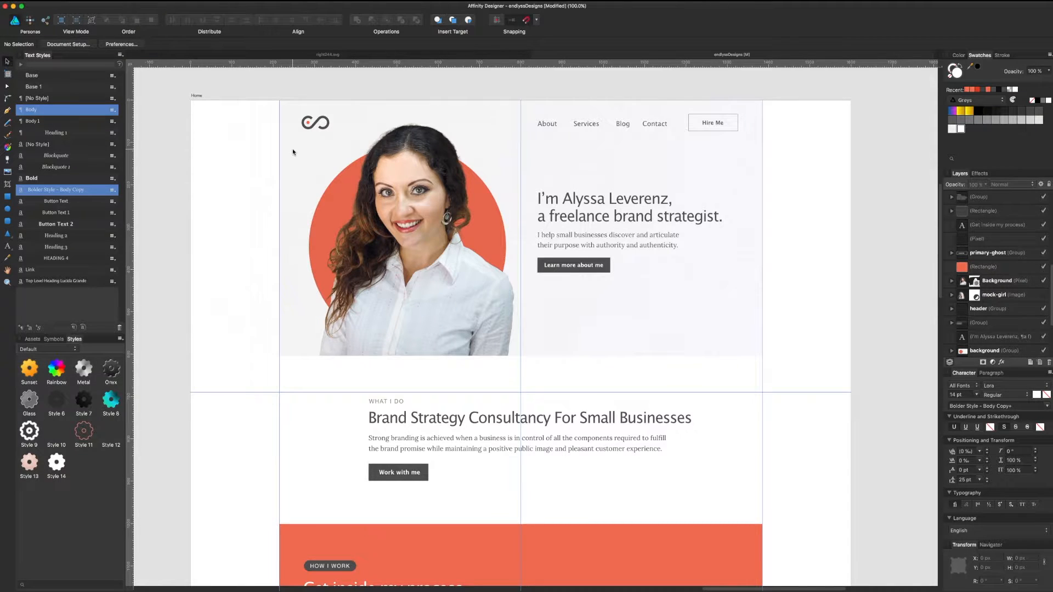
pyautogui.scroll(-1, 383, 233)
pyautogui.press('super+;')
pyautogui.scroll(-2, 518, 333)
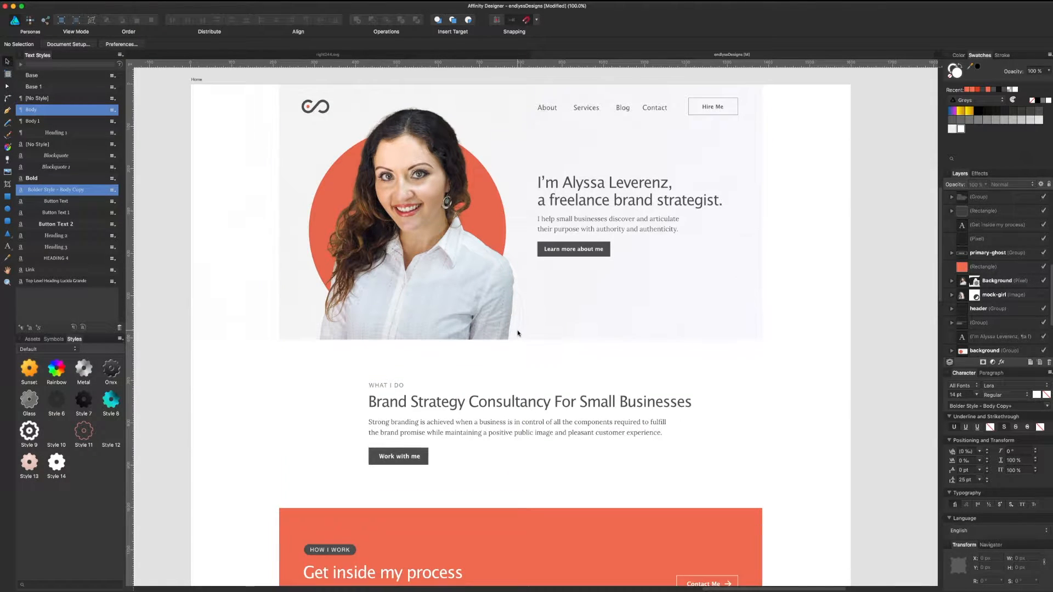
pyautogui.scroll(-6, 518, 332)
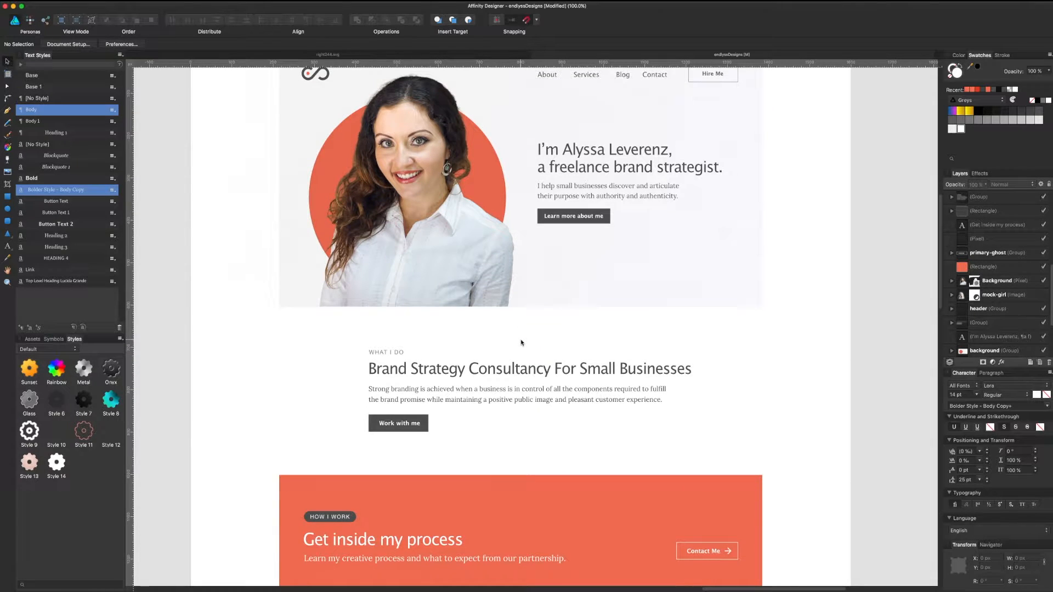
pyautogui.scroll(6, 522, 339)
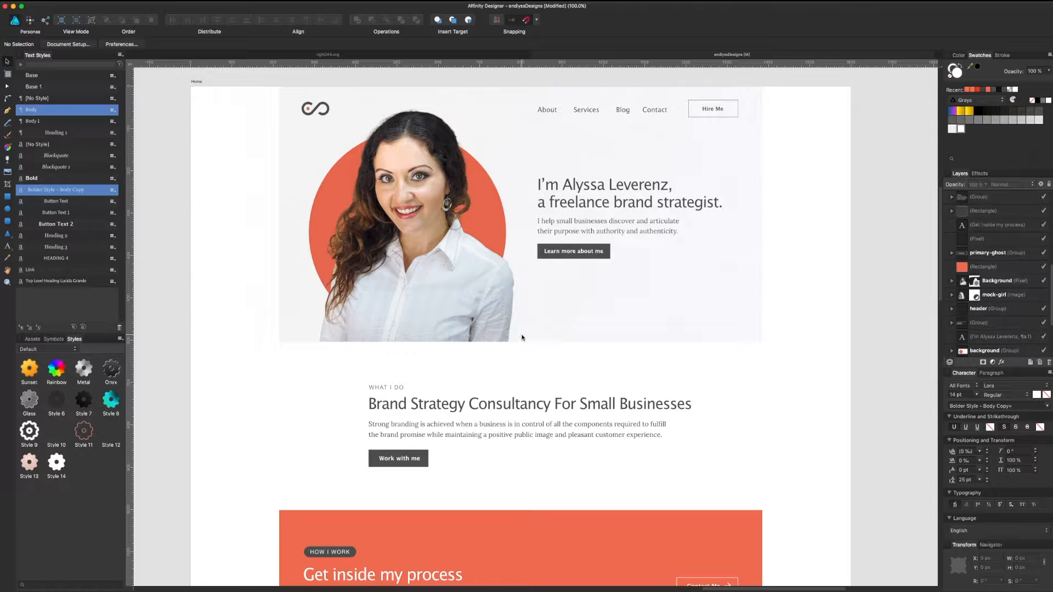
pyautogui.scroll(-2, 568, 359)
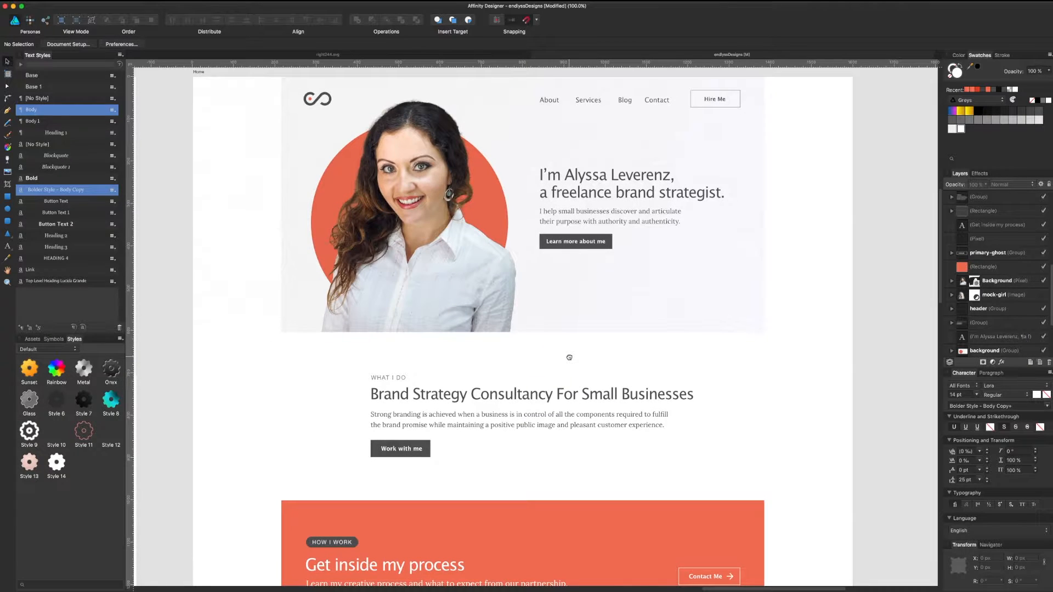
pyautogui.scroll(-15, 569, 357)
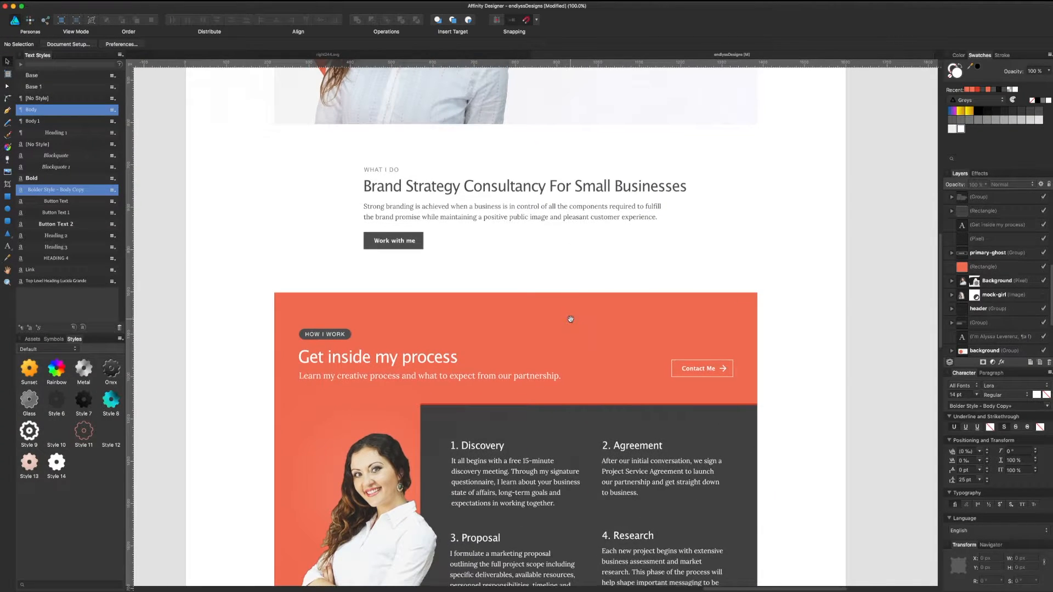
pyautogui.scroll(-14, 570, 319)
pyautogui.scroll(6, 579, 338)
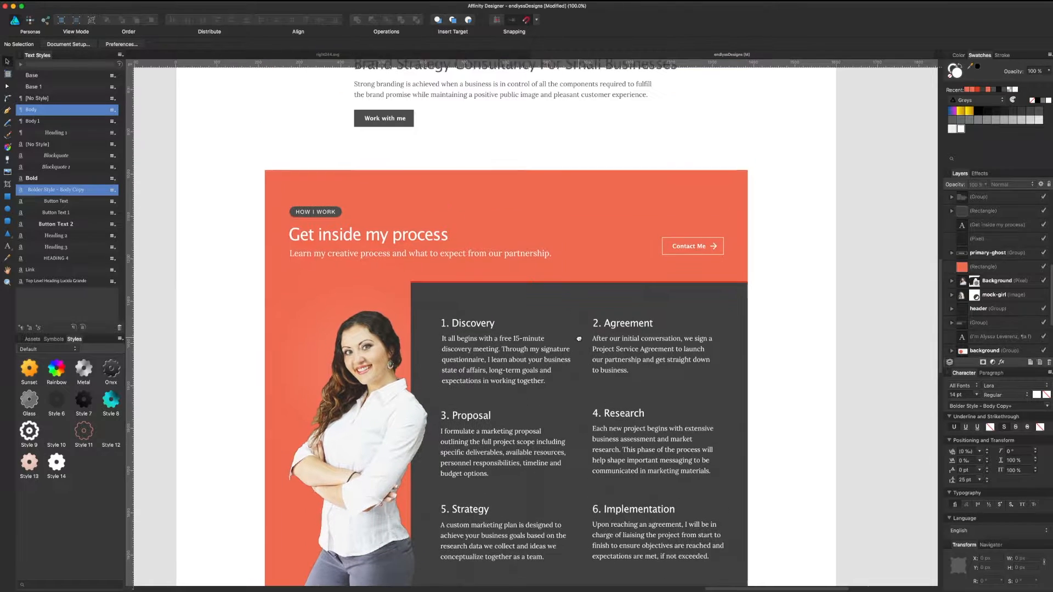
pyautogui.moveTo(579, 339); pyautogui.dragTo(582, 241)
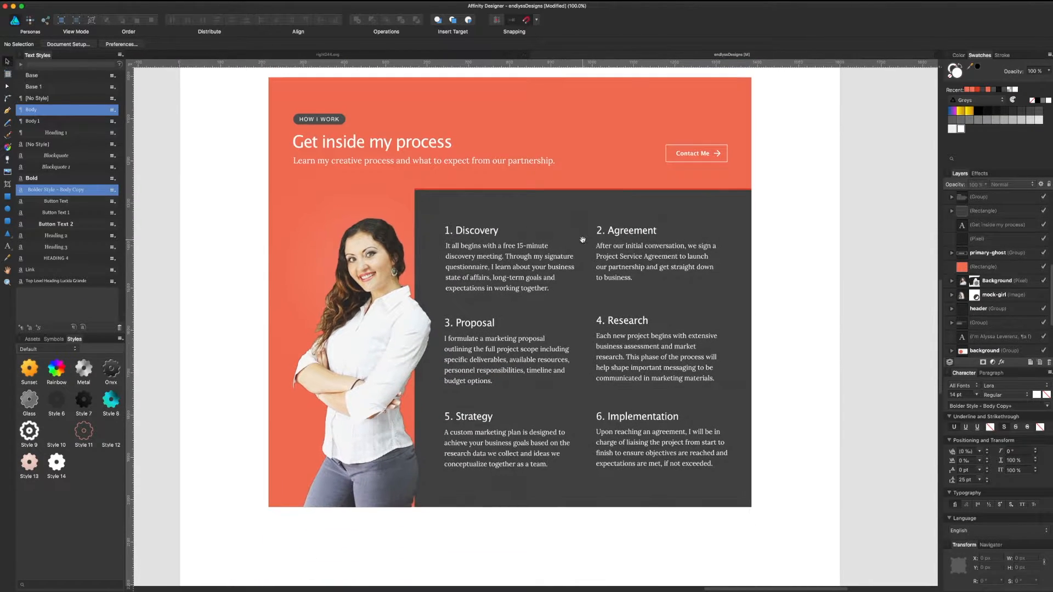
pyautogui.scroll(-3, 573, 372)
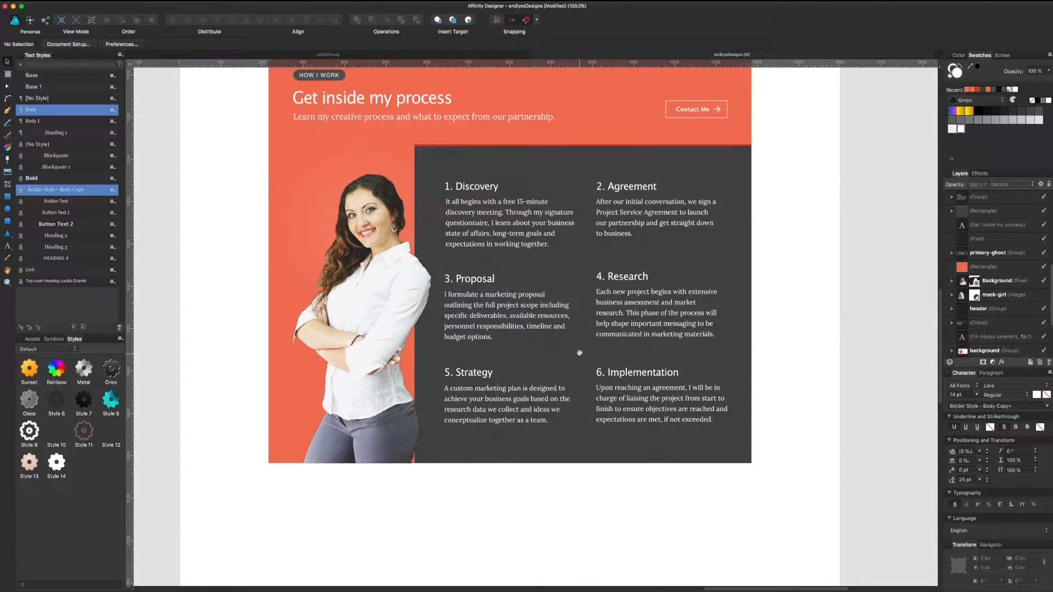
pyautogui.press('super+Tab')
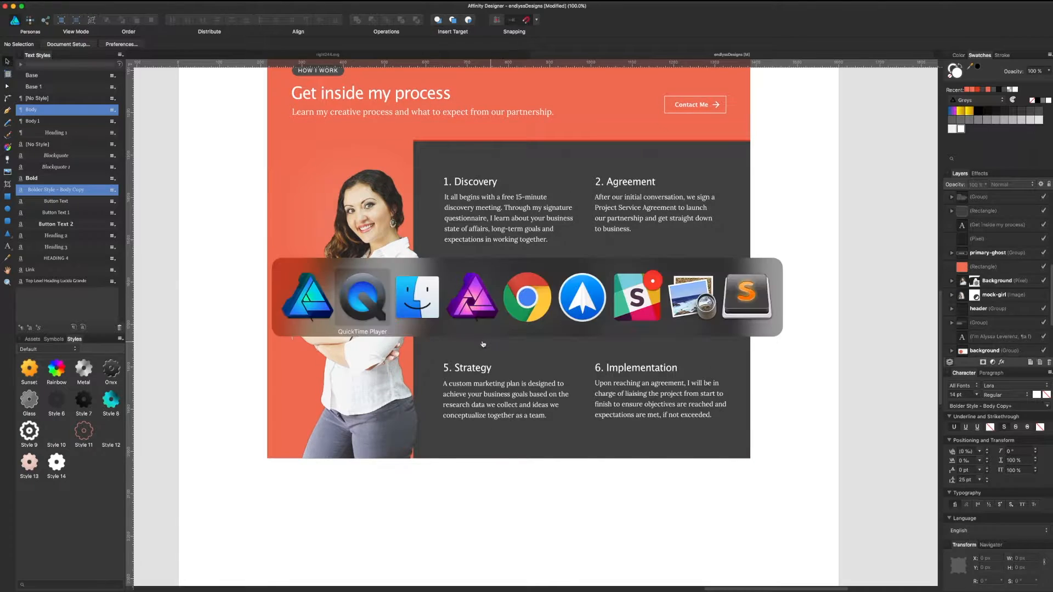
# Step: Read through the Google Docs website copy for the process steps
pyautogui.click(515, 303)
pyautogui.scroll(-3, 592, 313)
pyautogui.click(595, 423)
pyautogui.scroll(1, 578, 365)
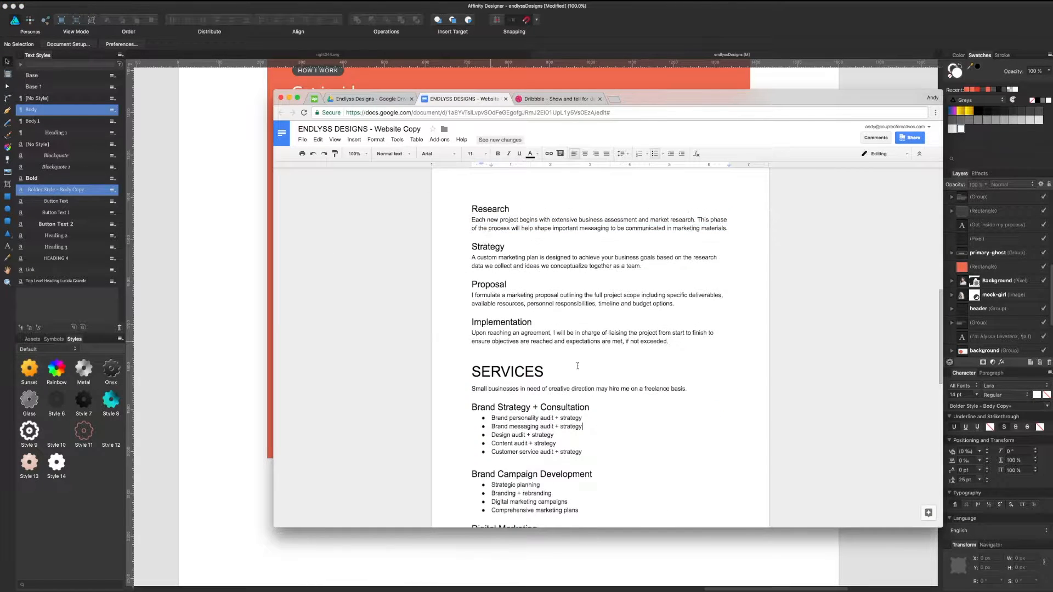
pyautogui.scroll(15, 577, 366)
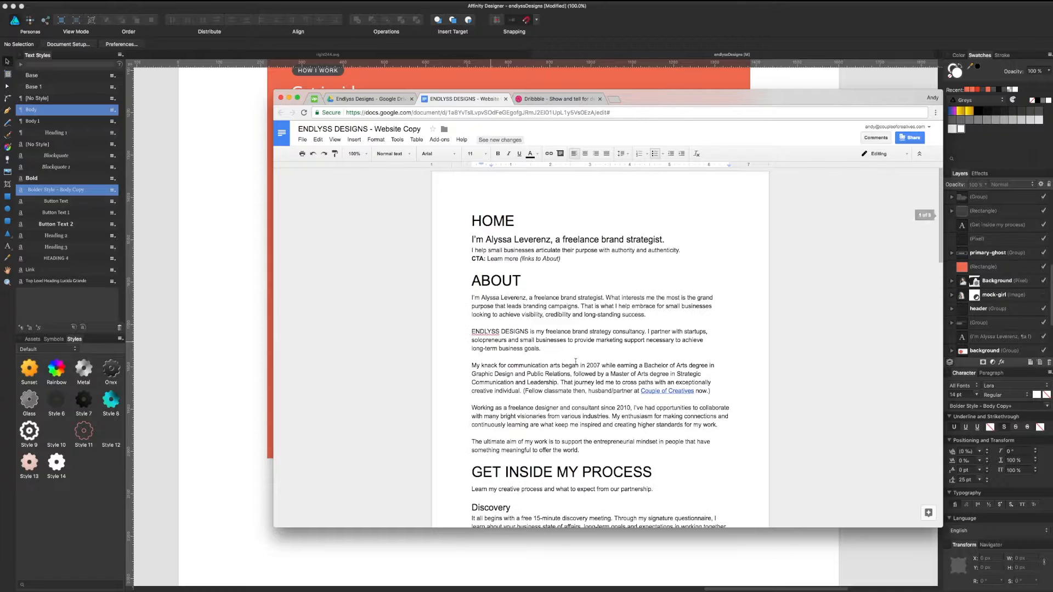
pyautogui.scroll(-3, 575, 361)
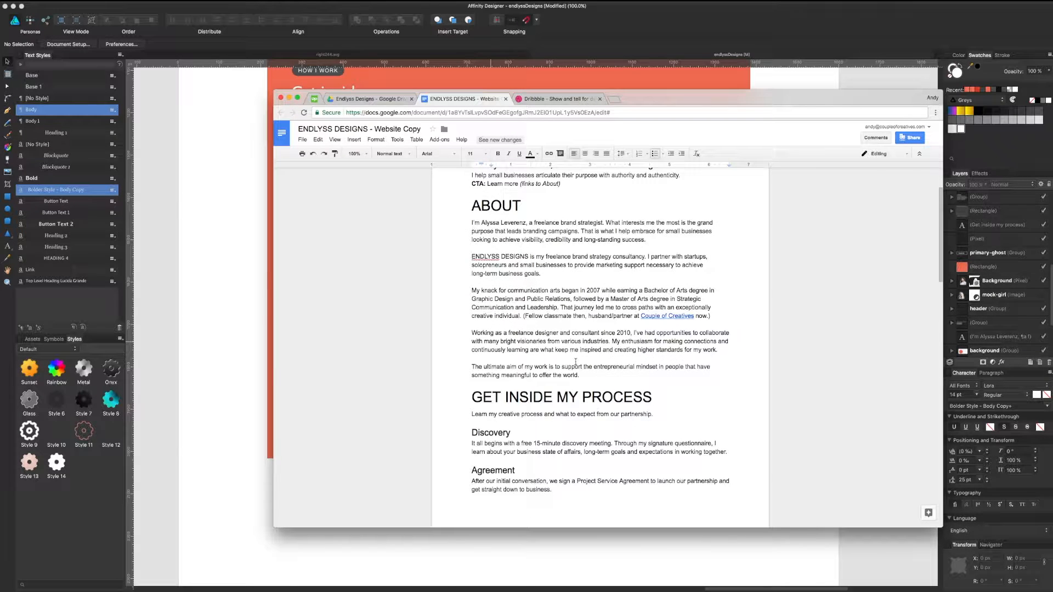
pyautogui.scroll(-10, 575, 361)
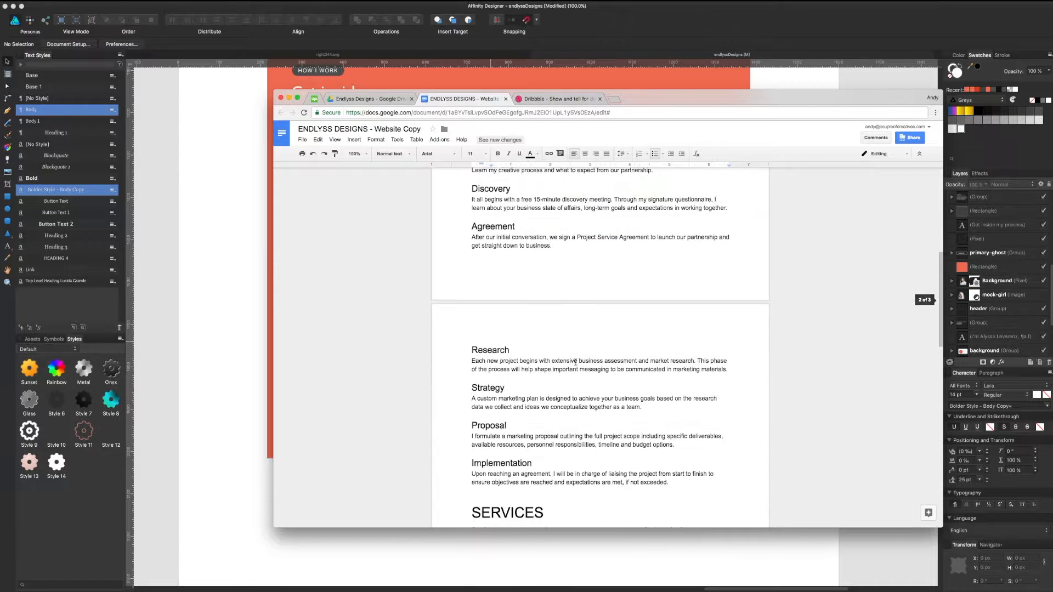
pyautogui.scroll(-10, 575, 361)
# Step: Return to the Affinity mockup and switch to the right244.svg arrow document
pyautogui.click(271, 389)
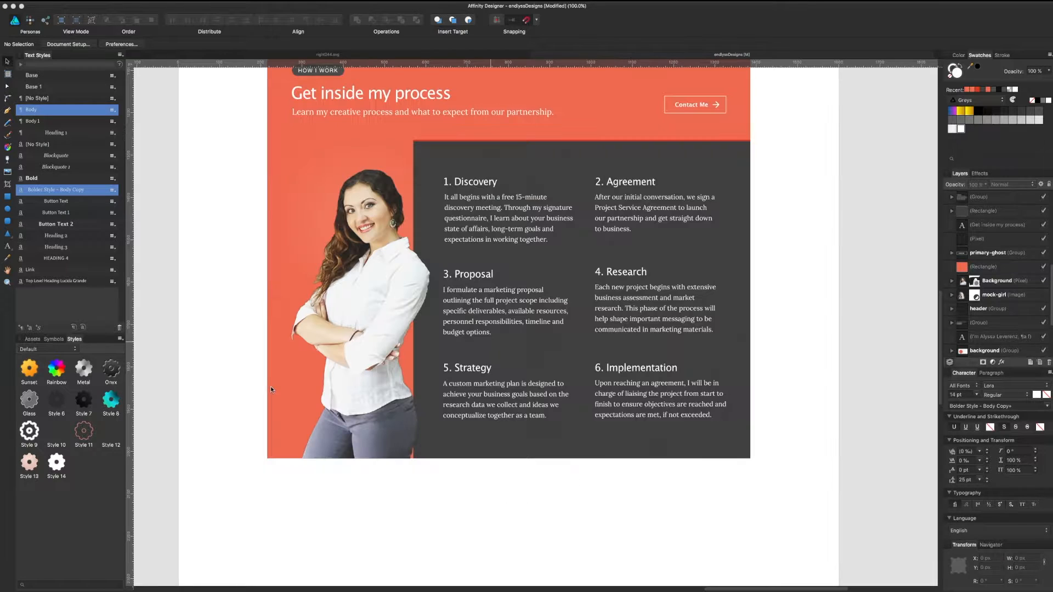
pyautogui.scroll(10, 531, 385)
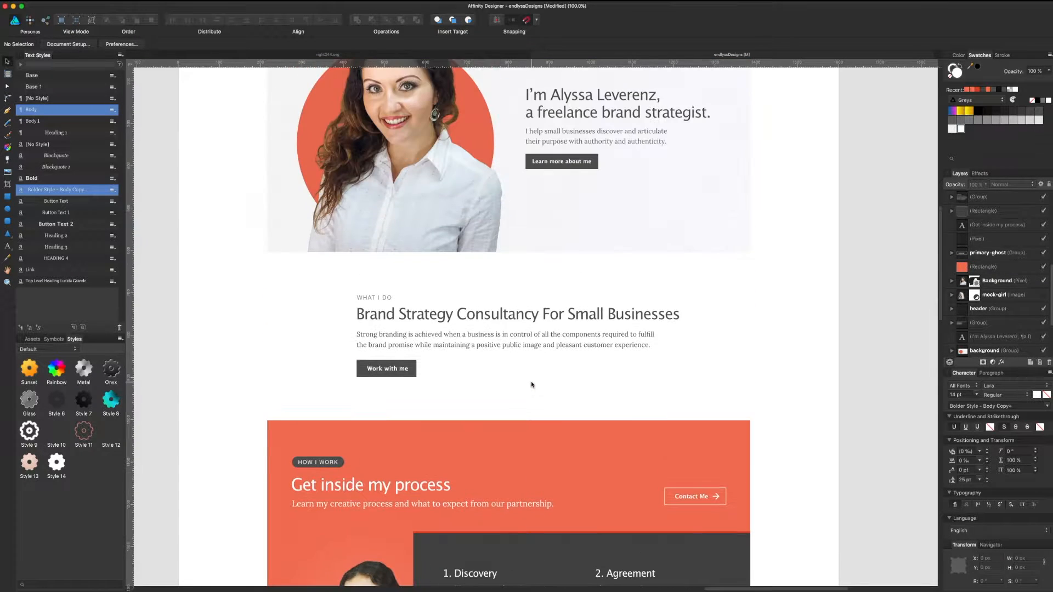
pyautogui.scroll(-7, 390, 336)
pyautogui.hscroll(-1, 390, 335)
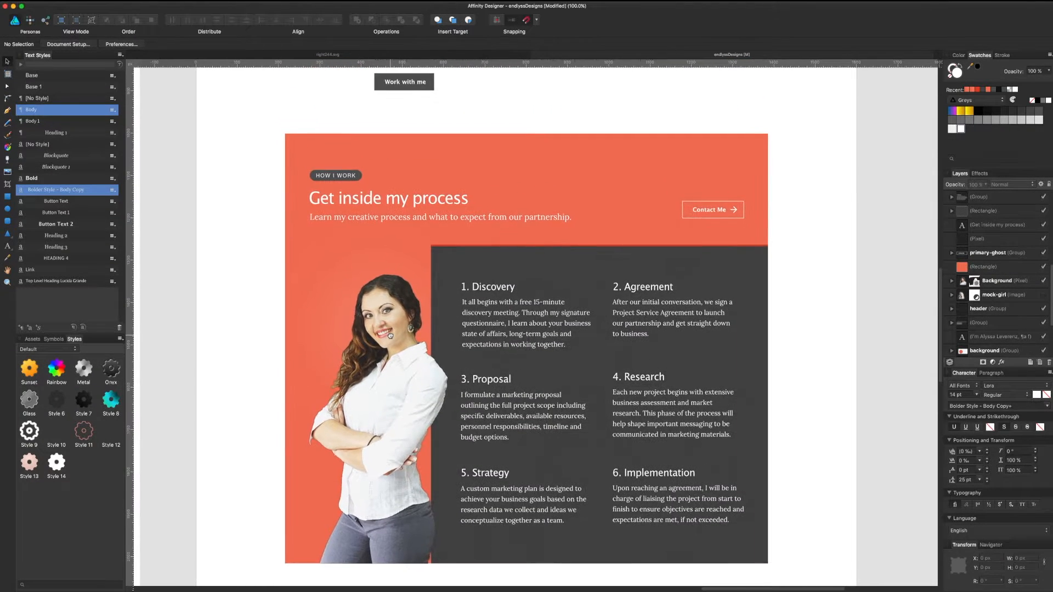
pyautogui.click(396, 57)
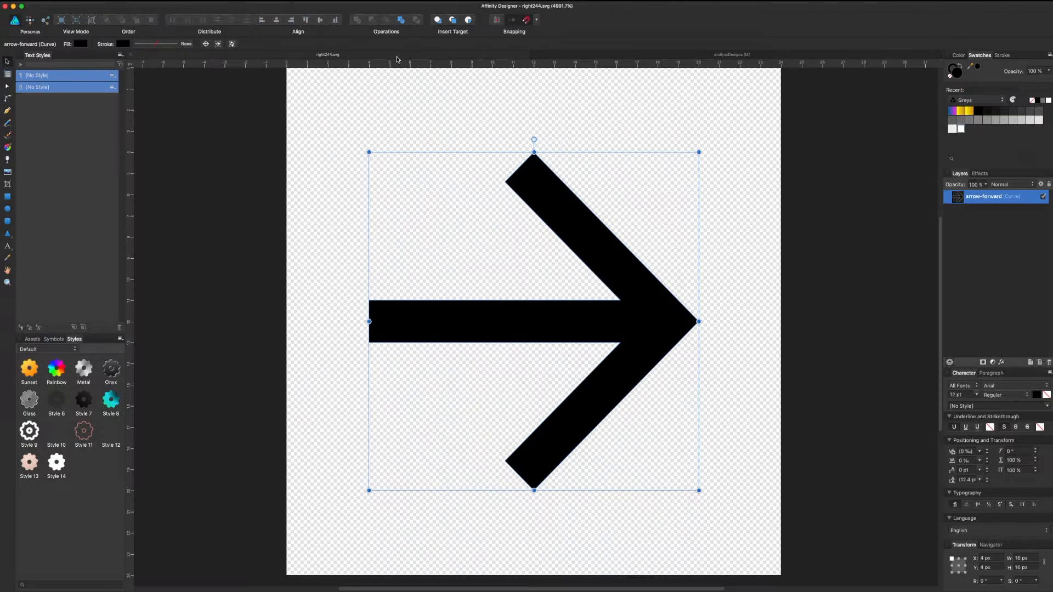
# Step: Close right244.svg, then inspect the orange process rectangle and the arrow-forward layer
pyautogui.press('super+w')
pyautogui.click(556, 148)
pyautogui.scroll(1, 555, 147)
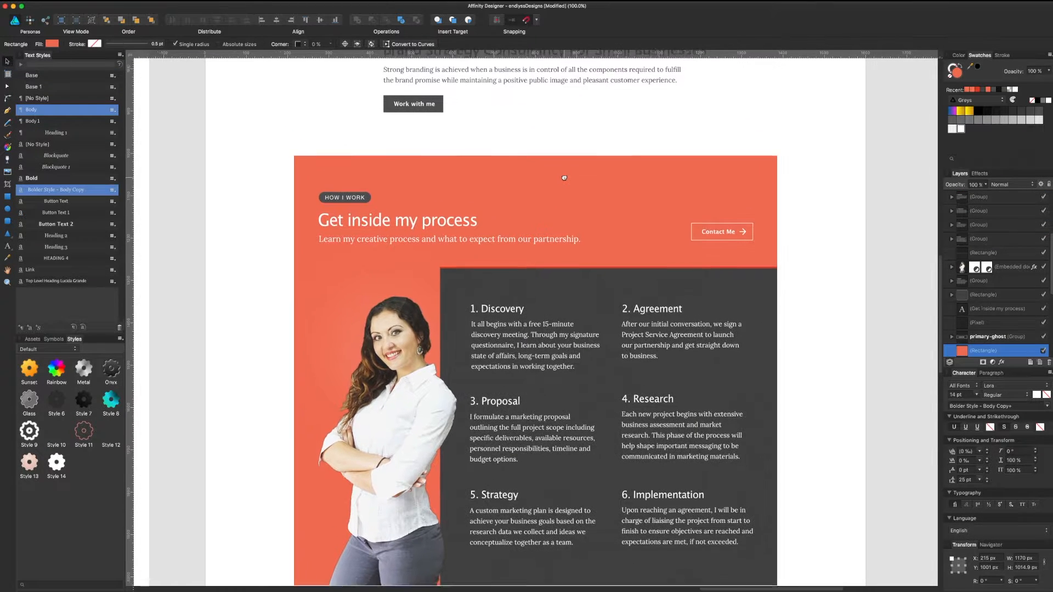
pyautogui.scroll(-5, 575, 181)
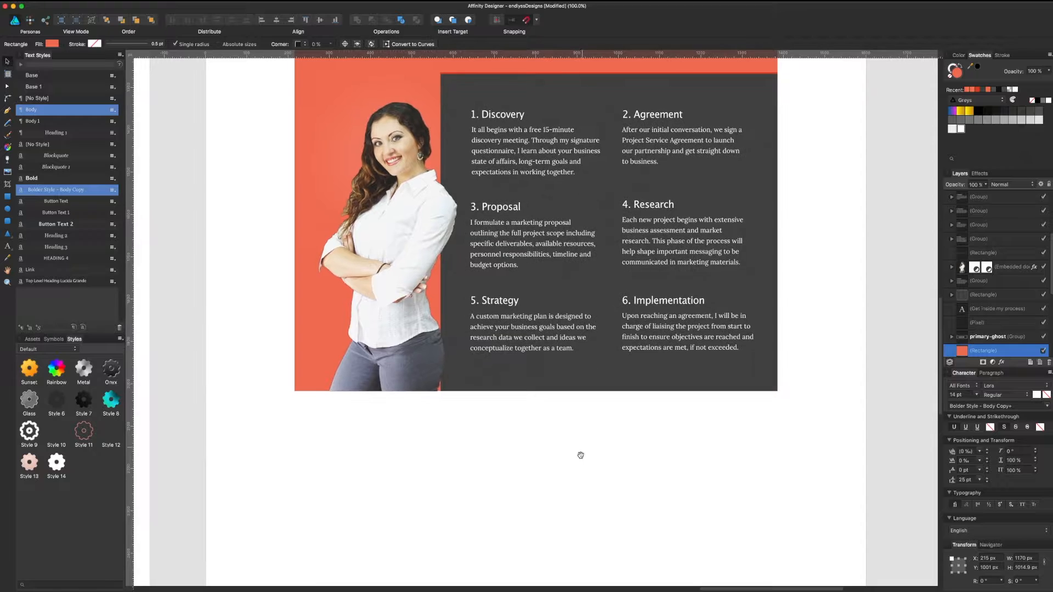
pyautogui.scroll(-5, 581, 453)
pyautogui.scroll(5, 976, 274)
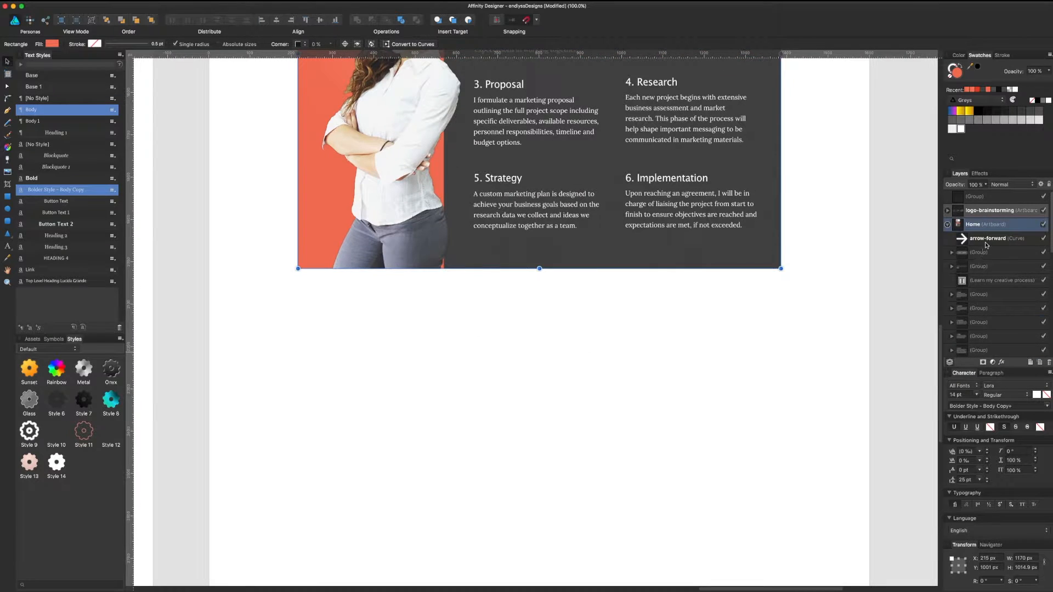
pyautogui.click(987, 238)
pyautogui.scroll(8, 810, 237)
pyautogui.click(810, 238)
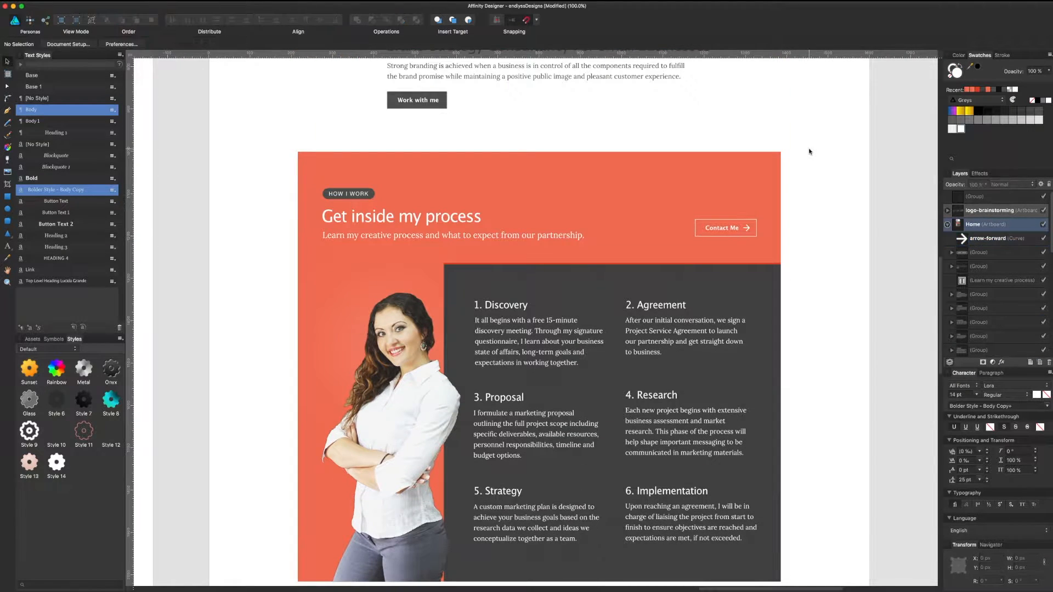
# Step: Marquee-select all 16 How I Work objects, including the arrow-forward curve, and group them
pyautogui.moveTo(810, 149); pyautogui.dragTo(266, 557)
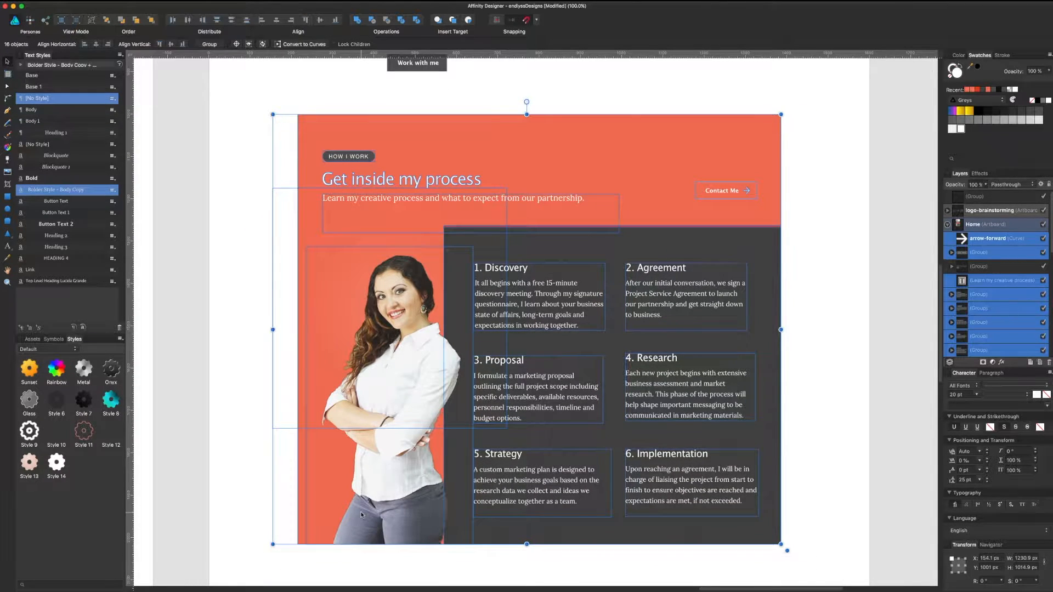
pyautogui.press('super+g')
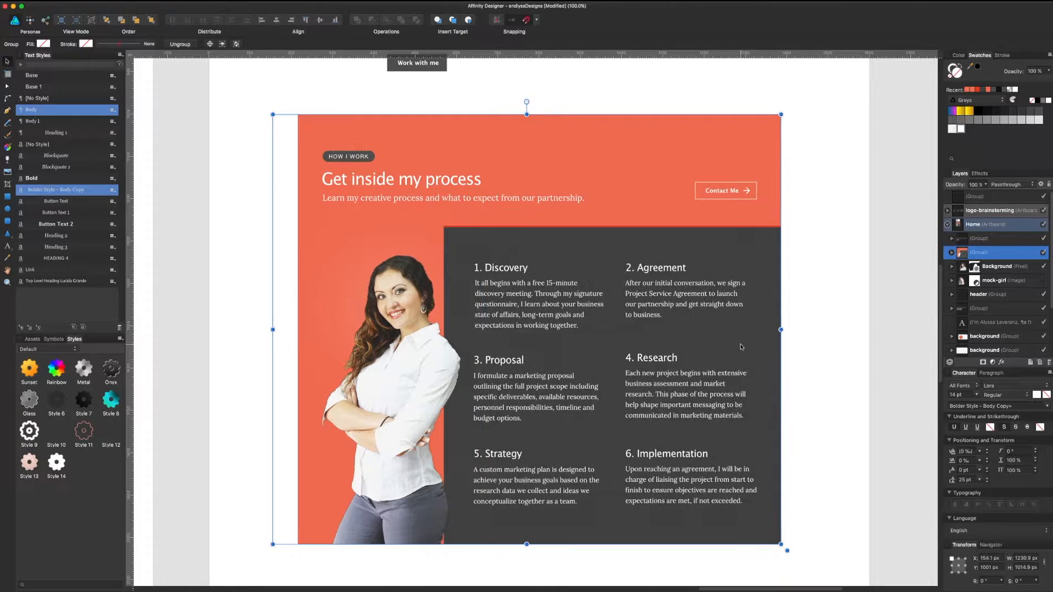
pyautogui.click(792, 317)
pyautogui.scroll(10, 811, 261)
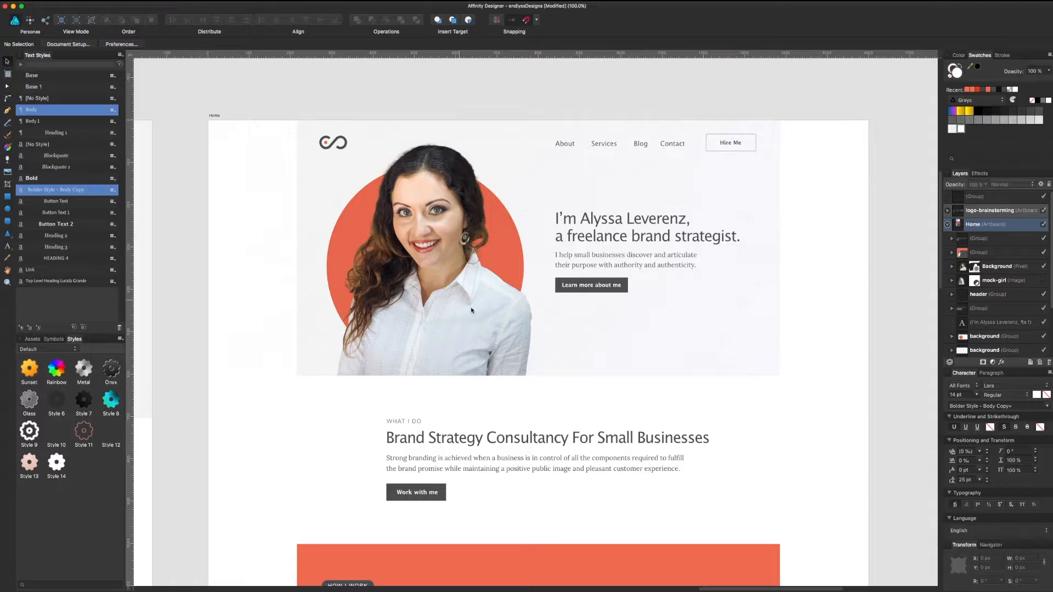
pyautogui.scroll(-2, 581, 332)
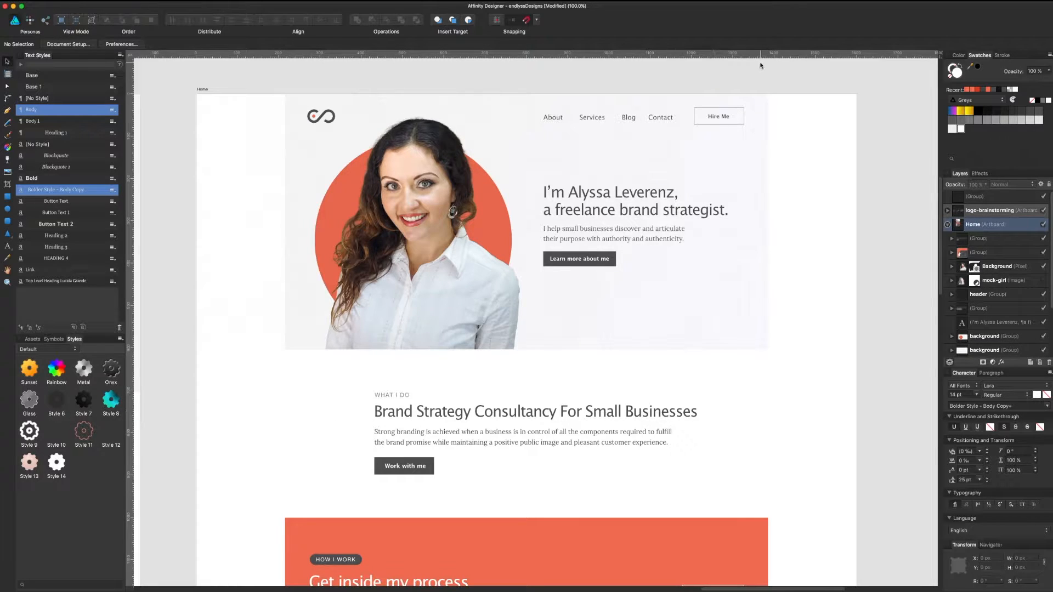
pyautogui.click(648, 415)
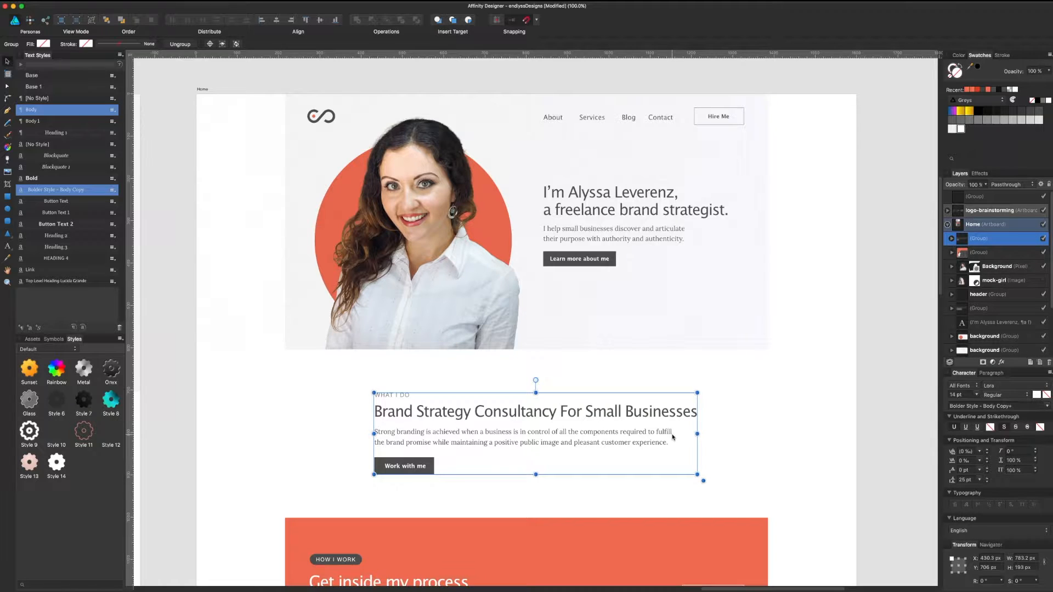
pyautogui.scroll(-5, 673, 437)
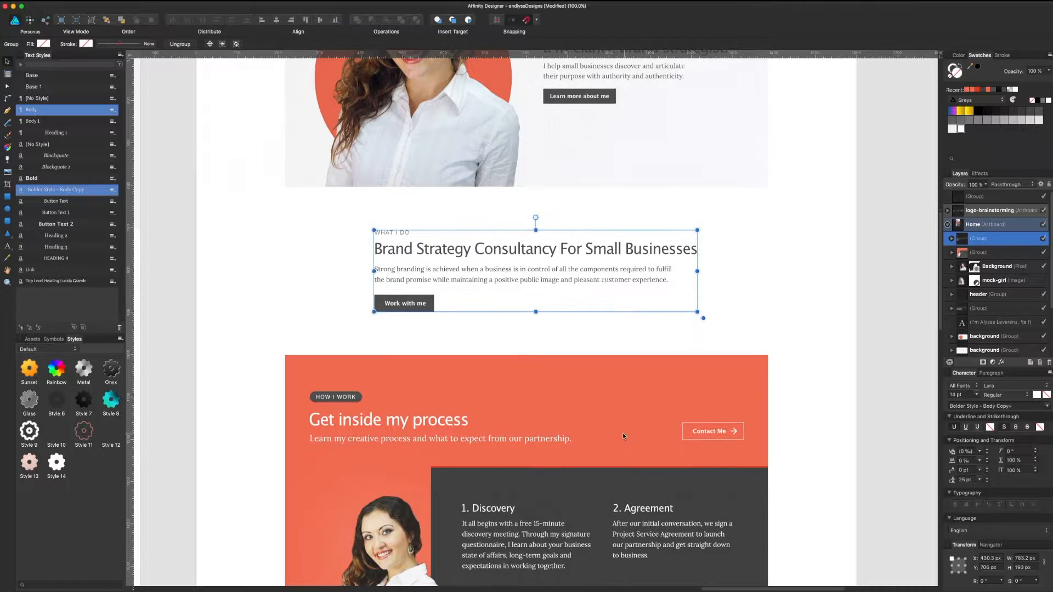
pyautogui.click(529, 416)
pyautogui.scroll(-5, 529, 416)
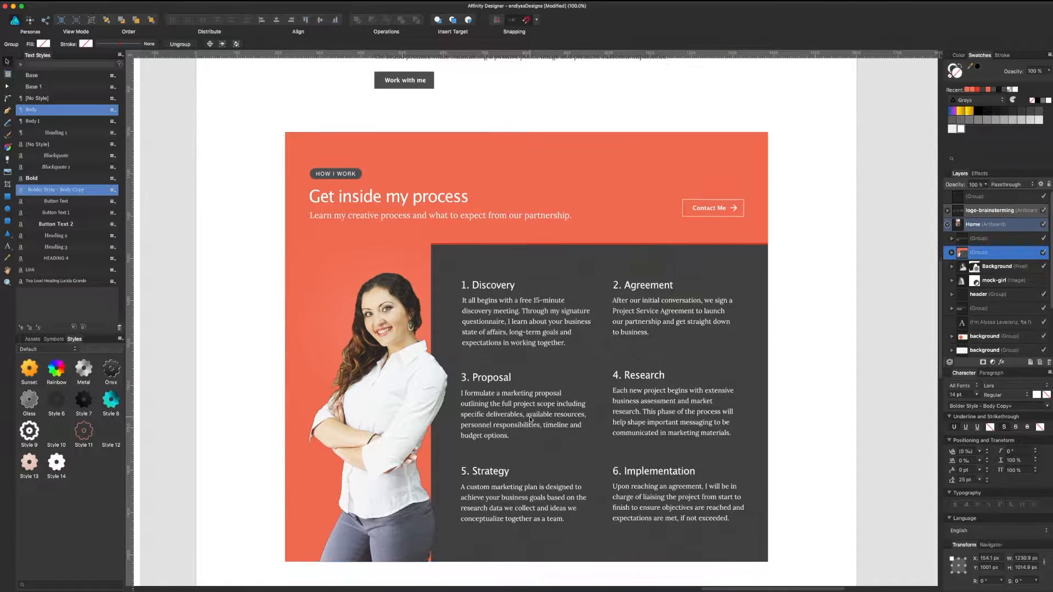
pyautogui.scroll(-5, 643, 205)
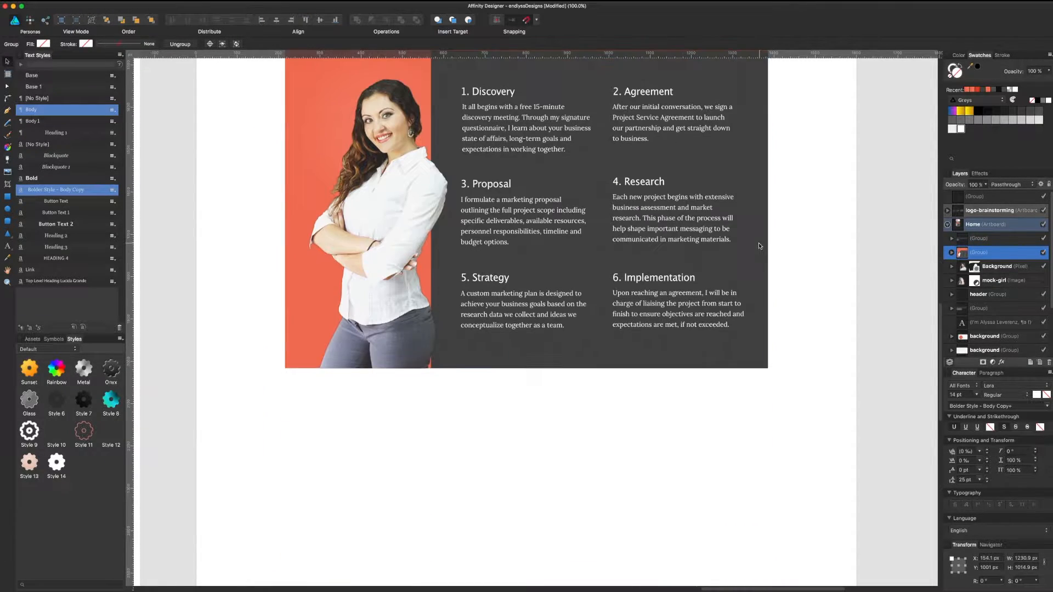
pyautogui.click(611, 400)
pyautogui.scroll(-2, 610, 404)
pyautogui.scroll(4, 609, 404)
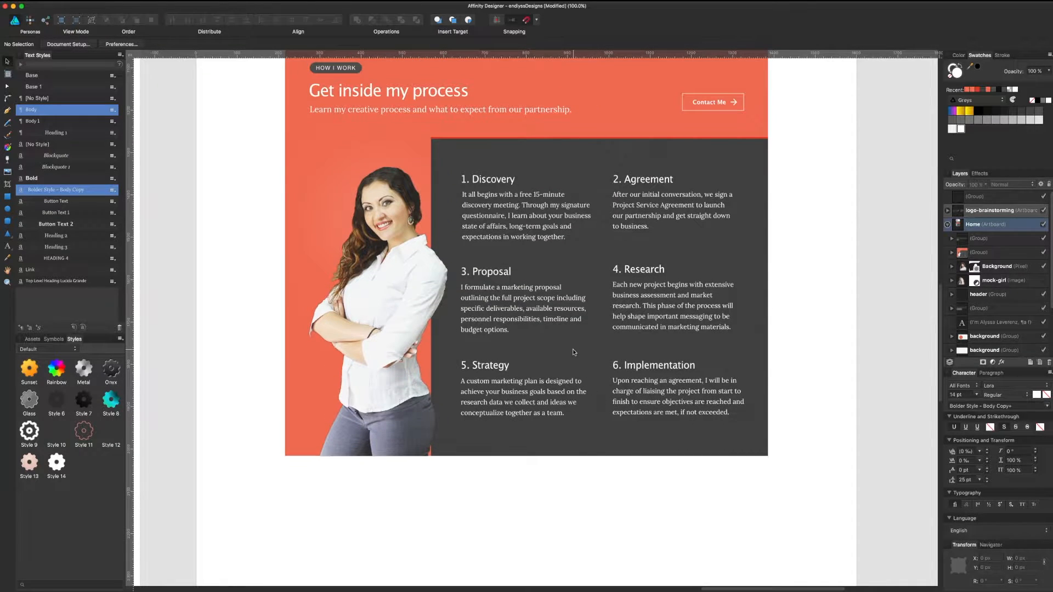
pyautogui.scroll(4, 572, 350)
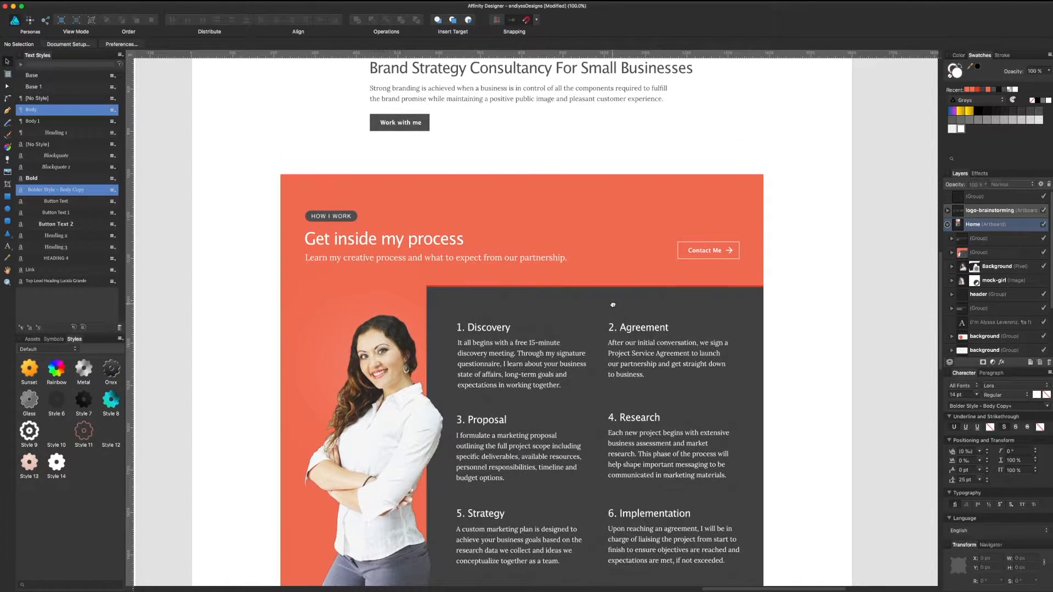
pyautogui.moveTo(612, 305); pyautogui.dragTo(612, 312)
pyautogui.scroll(8, 612, 311)
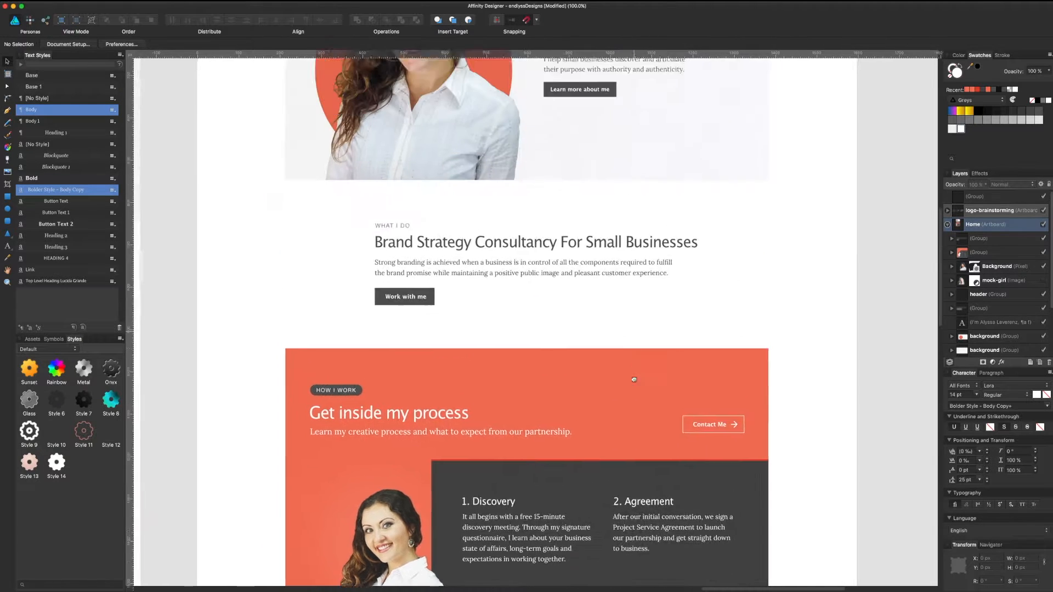
pyautogui.click(707, 280)
pyautogui.press('space')
pyautogui.press('space')
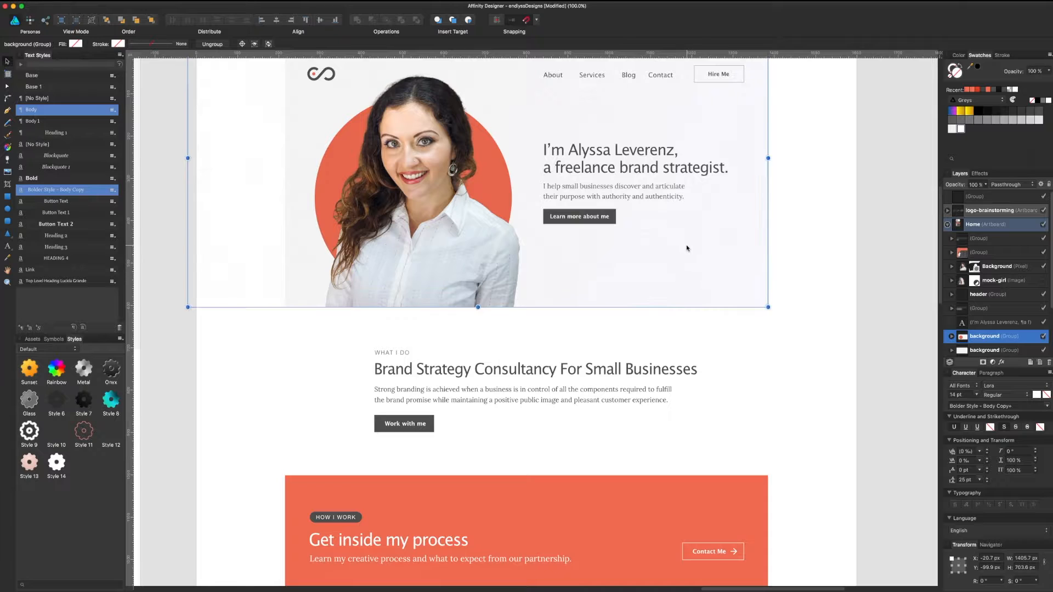
# Step: Zoom to 300% and pan from the hero and nav bar down toward the orange section
pyautogui.press('super+equal')
pyautogui.press('super+equal')
pyautogui.moveTo(686, 244); pyautogui.dragTo(384, 466)
pyautogui.moveTo(746, 331); pyautogui.dragTo(610, 545)
pyautogui.moveTo(669, 348); pyautogui.dragTo(735, 219)
pyautogui.moveTo(728, 384); pyautogui.dragTo(744, 145)
pyautogui.moveTo(647, 495); pyautogui.dragTo(711, 163)
pyautogui.moveTo(700, 370); pyautogui.dragTo(687, 243)
pyautogui.scroll(-15, 680, 418)
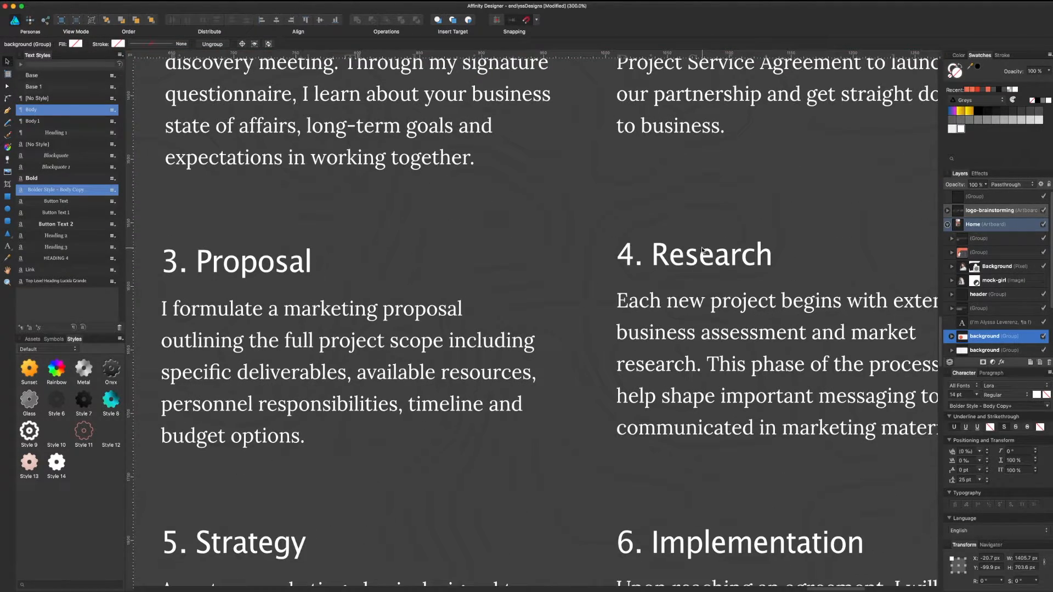
# Step: Zoom back to 100%, check below the process section, and select the hero background group
pyautogui.press('super+minus')
pyautogui.press('super+minus')
pyautogui.press('super+minus')
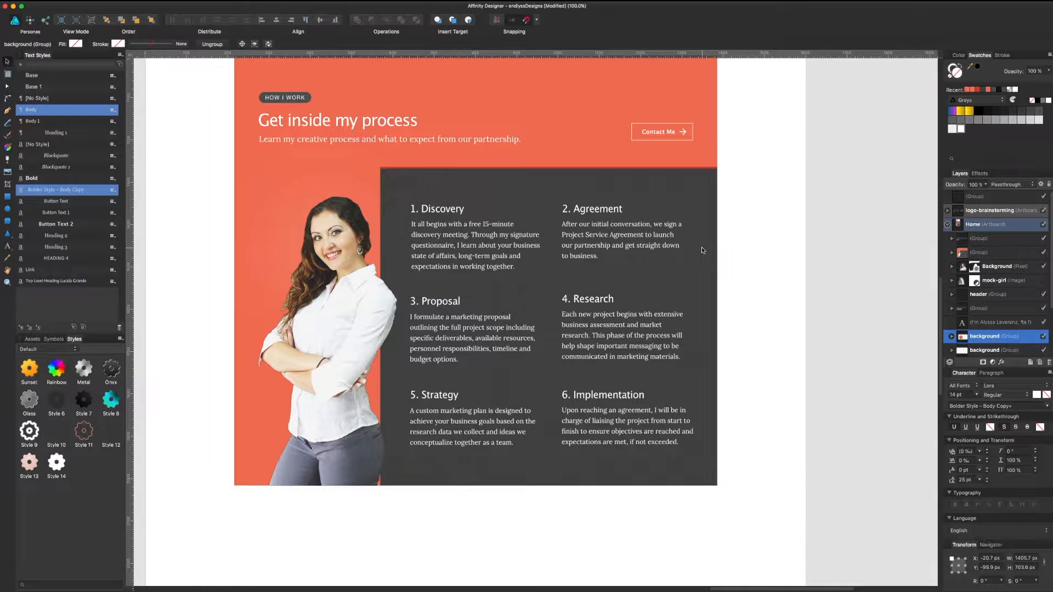
pyautogui.scroll(-4, 702, 250)
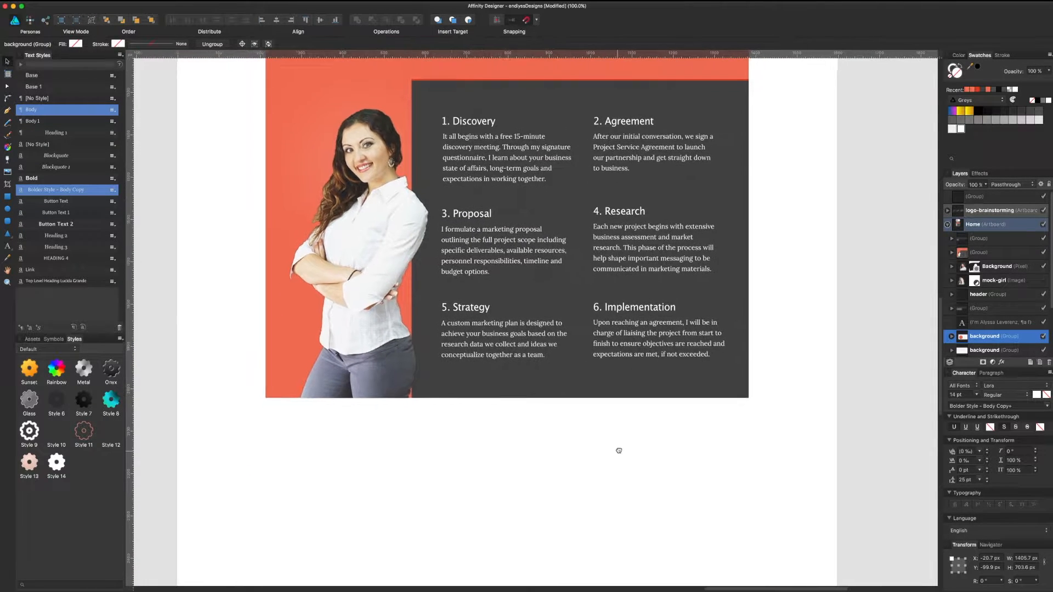
pyautogui.moveTo(618, 450); pyautogui.dragTo(639, 335)
pyautogui.click(639, 337)
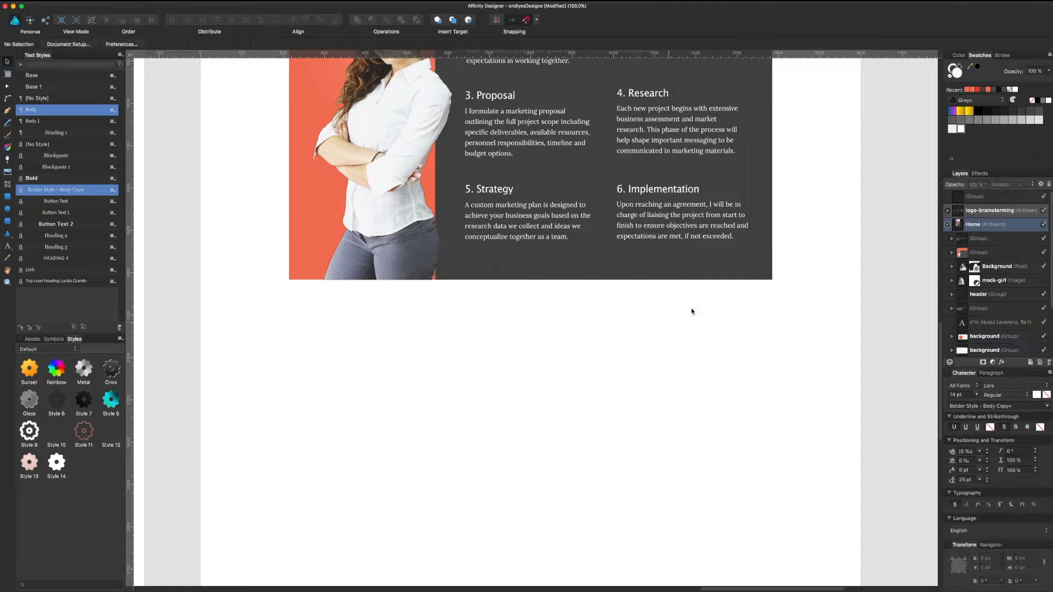
pyautogui.scroll(15, 776, 284)
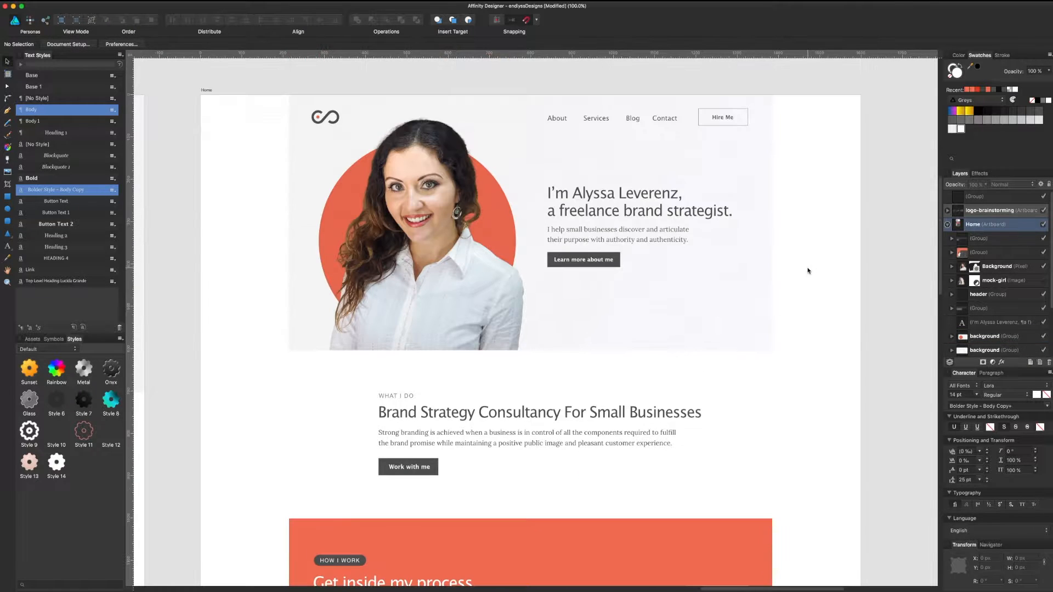
pyautogui.click(766, 324)
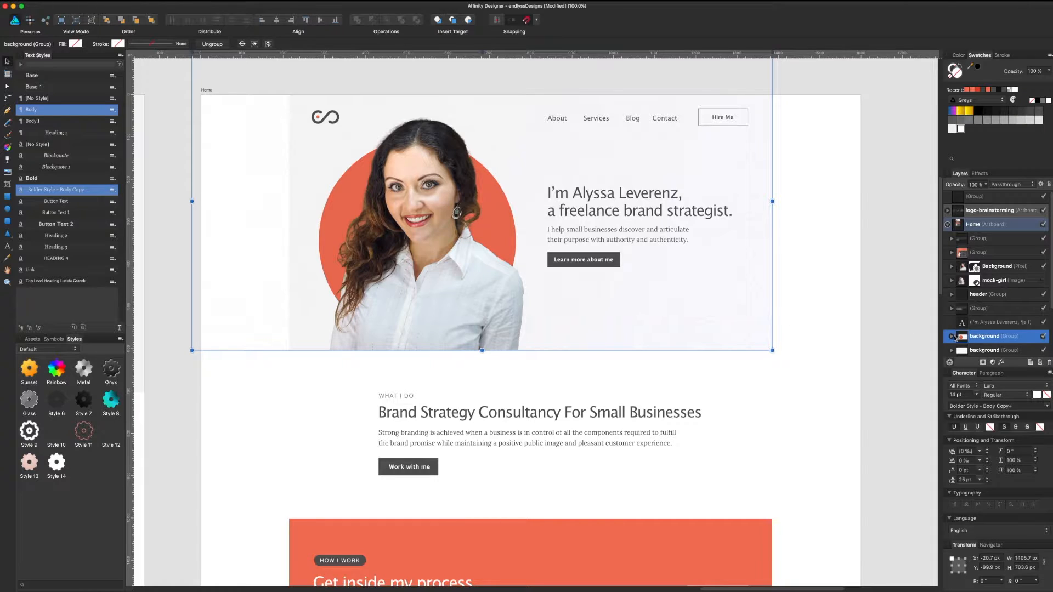
# Step: Expand the hero background group in Layers and inspect its inner texture group
pyautogui.click(952, 336)
pyautogui.scroll(-3, 984, 329)
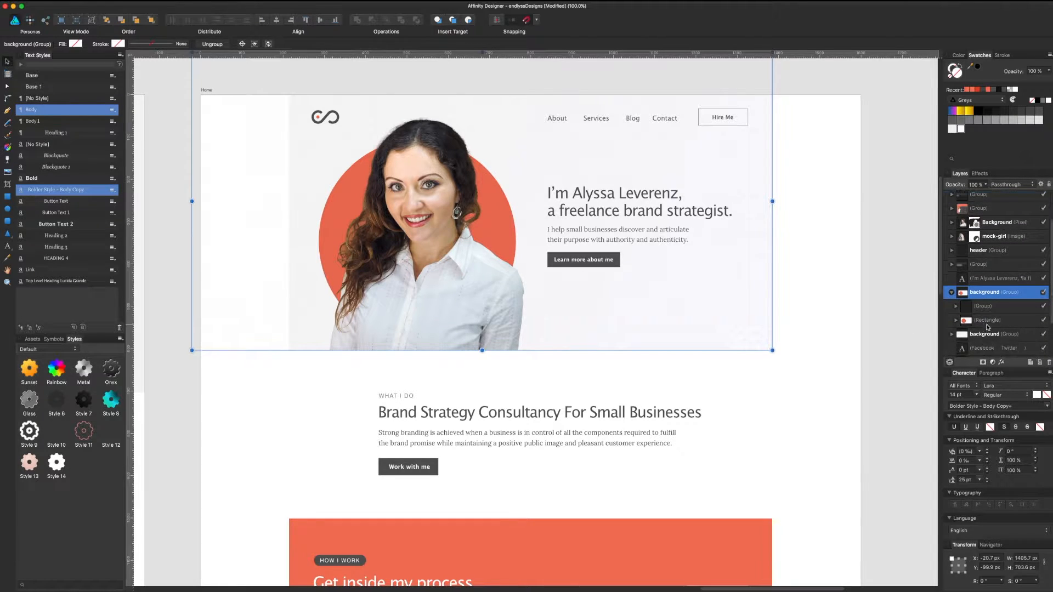
pyautogui.click(984, 305)
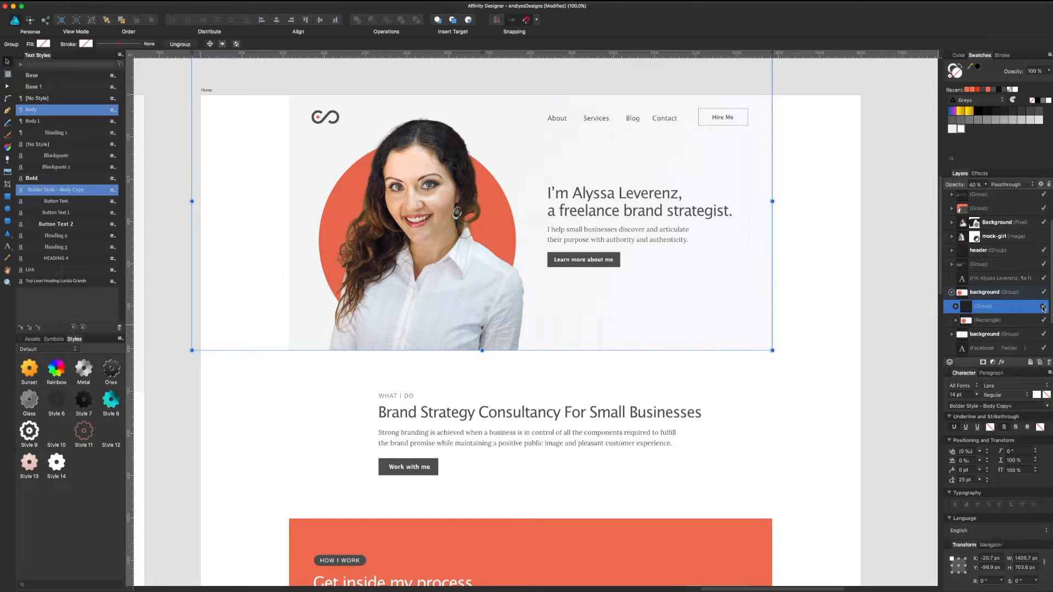
pyautogui.click(996, 293)
# Step: Paste a copy of the hero background group at the process section
pyautogui.scroll(-15, 771, 275)
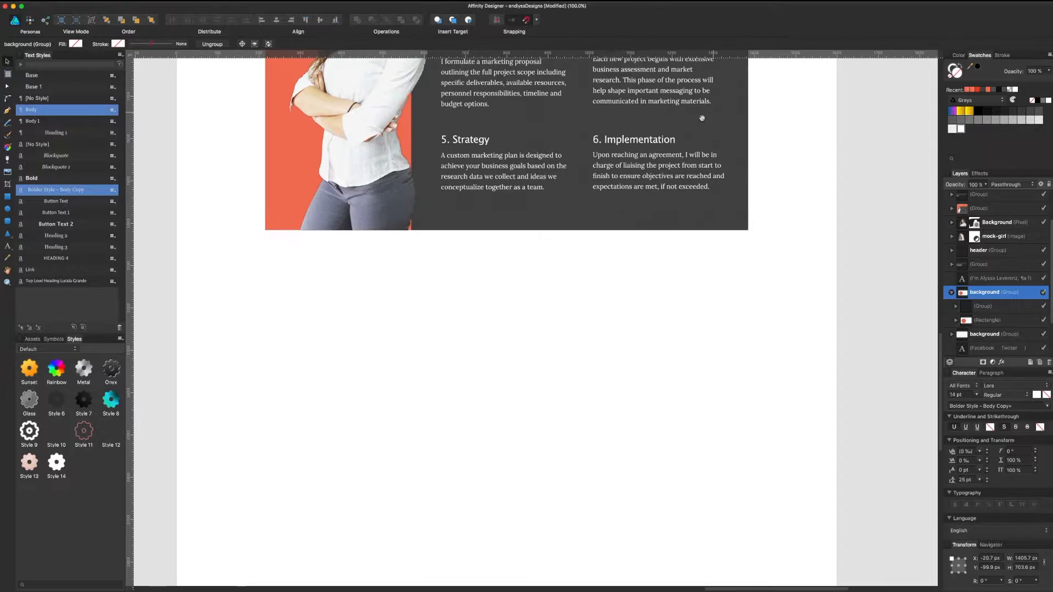
pyautogui.click(700, 119)
pyautogui.press('super+v')
# Step: Move the pasted background below the process section and delete its red circle
pyautogui.moveTo(612, 267)
pyautogui.mouseDown()
pyautogui.moveTo(607, 322)
pyautogui.moveTo(607, 287)
pyautogui.mouseUp()
pyautogui.doubleClick(399, 361)
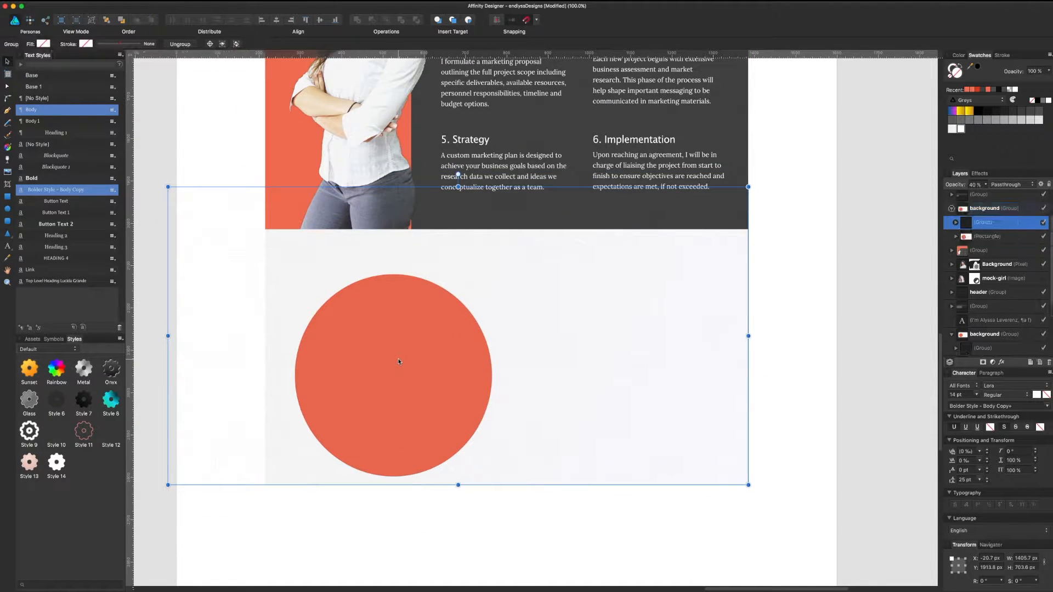
pyautogui.doubleClick(443, 354)
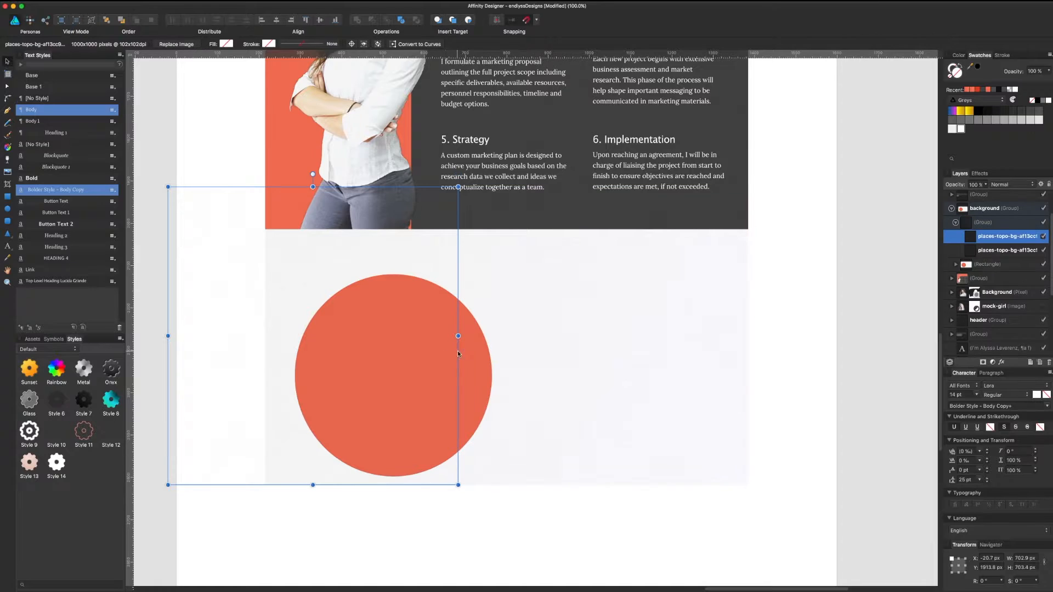
pyautogui.click(976, 266)
pyautogui.click(955, 265)
pyautogui.click(985, 279)
pyautogui.press('Delete')
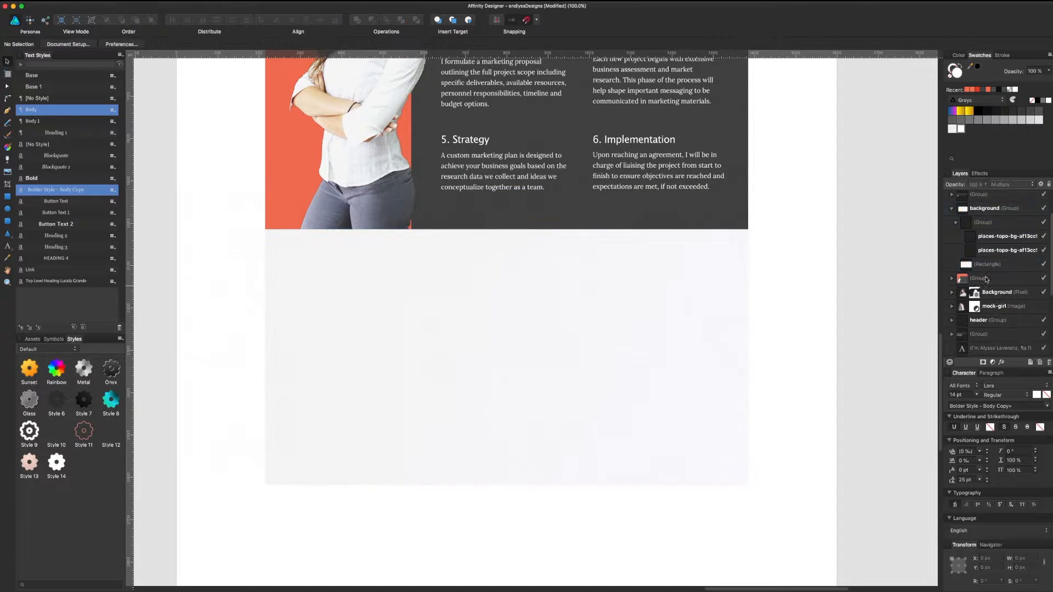
# Step: Position the new background flush beneath the How I Work section
pyautogui.click(701, 366)
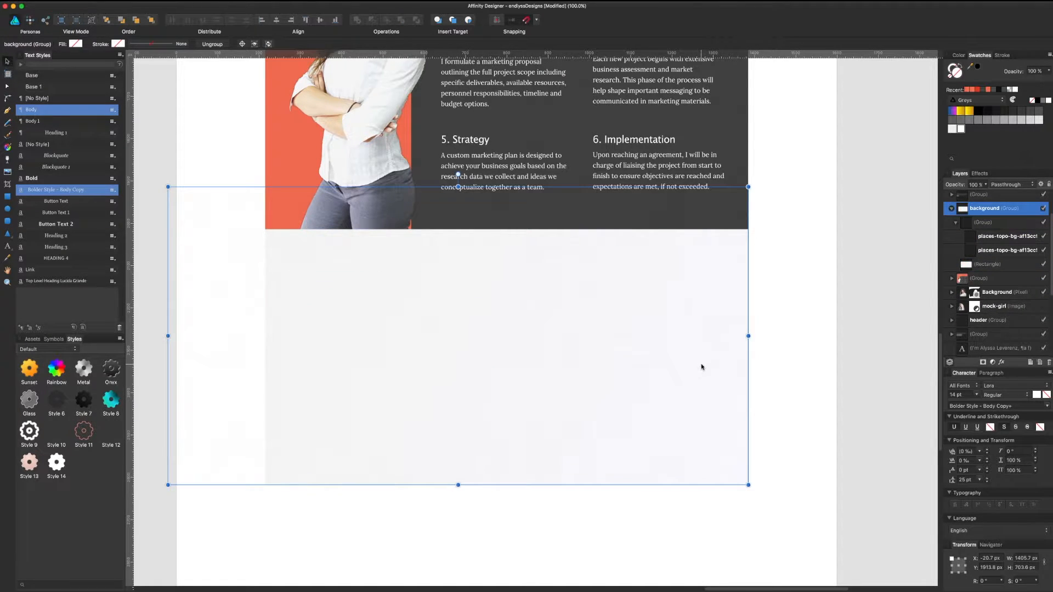
pyautogui.click(1016, 235)
pyautogui.click(977, 227)
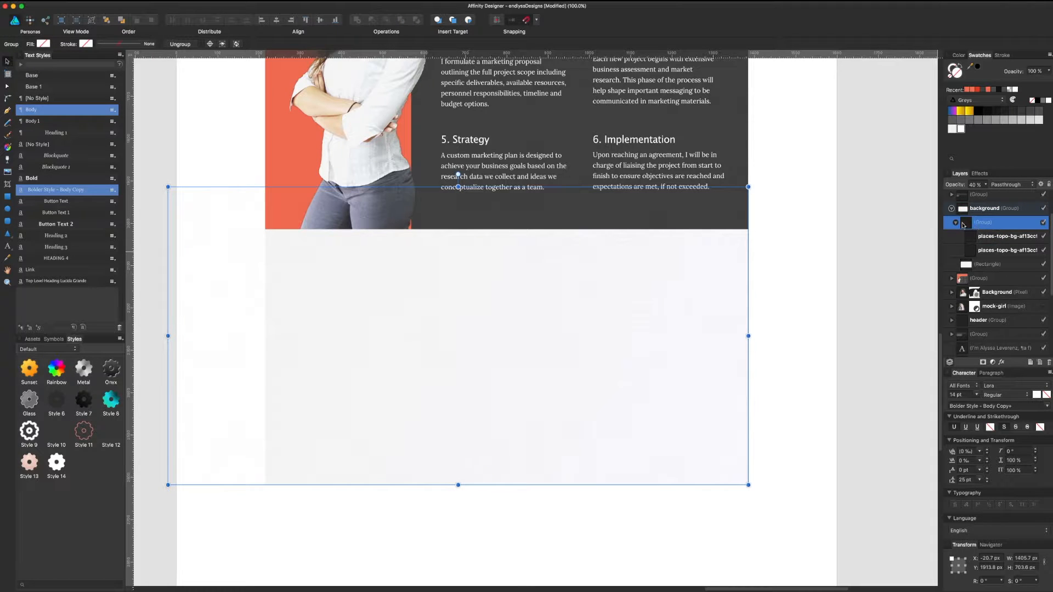
pyautogui.click(955, 223)
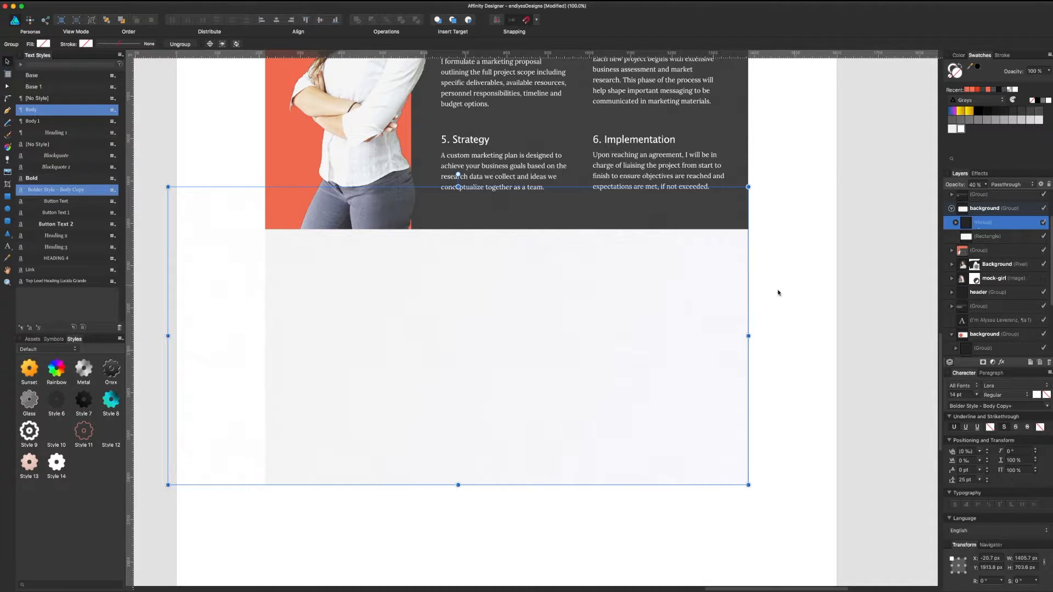
pyautogui.moveTo(727, 310); pyautogui.dragTo(729, 347)
pyautogui.click(770, 320)
pyautogui.scroll(2, 781, 299)
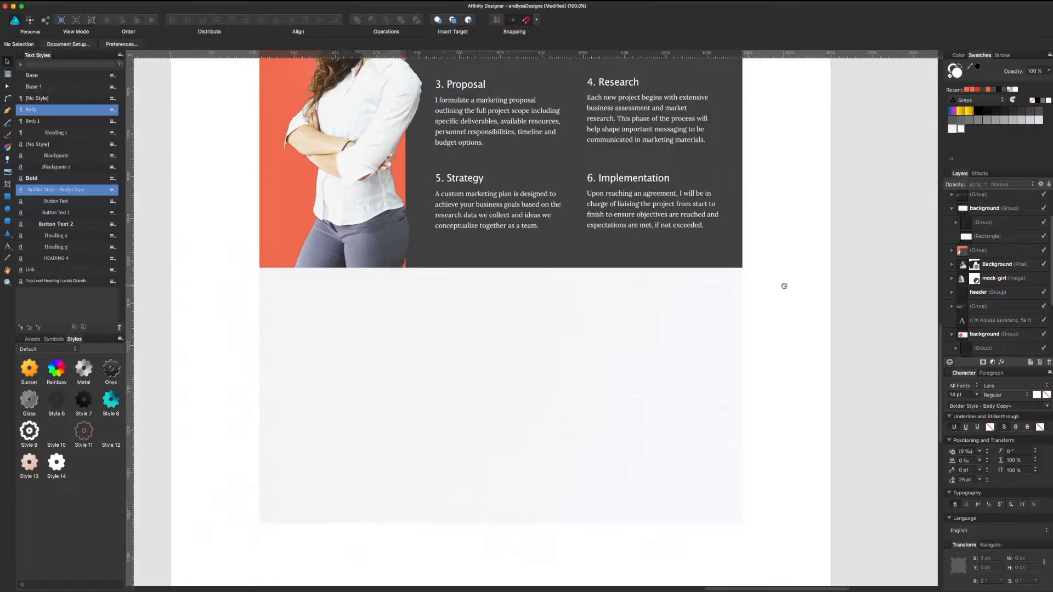
pyautogui.scroll(4, 783, 286)
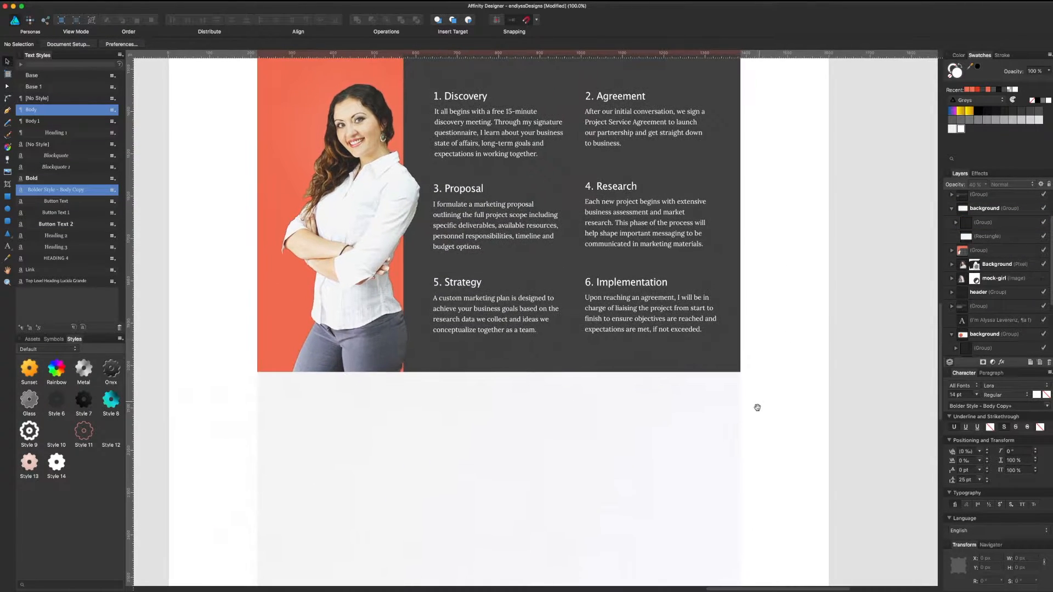
pyautogui.scroll(-6, 757, 408)
# Step: Delete the texture group from the new light background
pyautogui.click(740, 291)
pyautogui.click(985, 223)
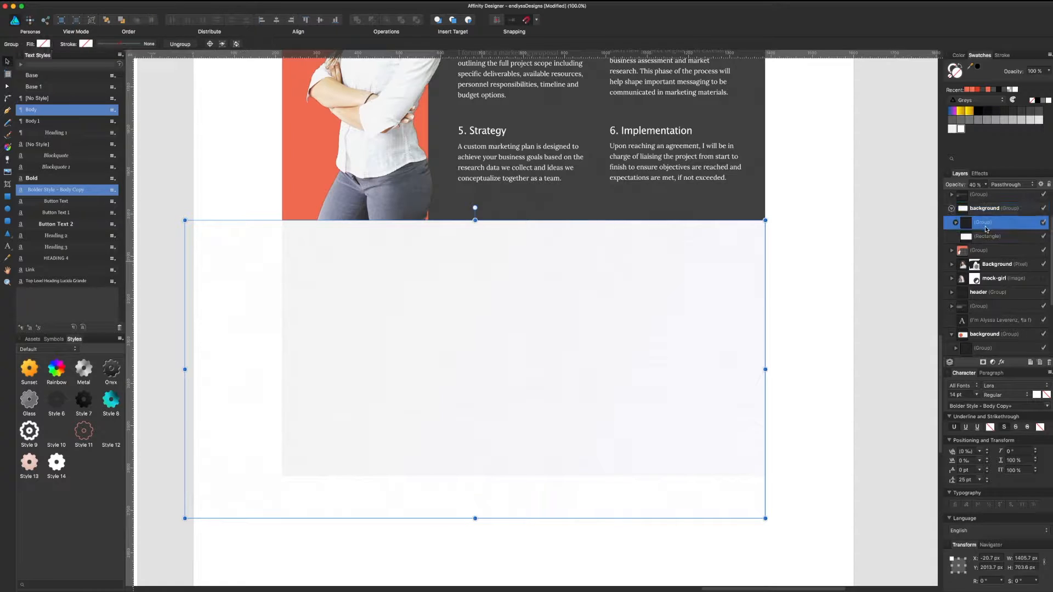
pyautogui.press('Delete')
pyautogui.click(652, 307)
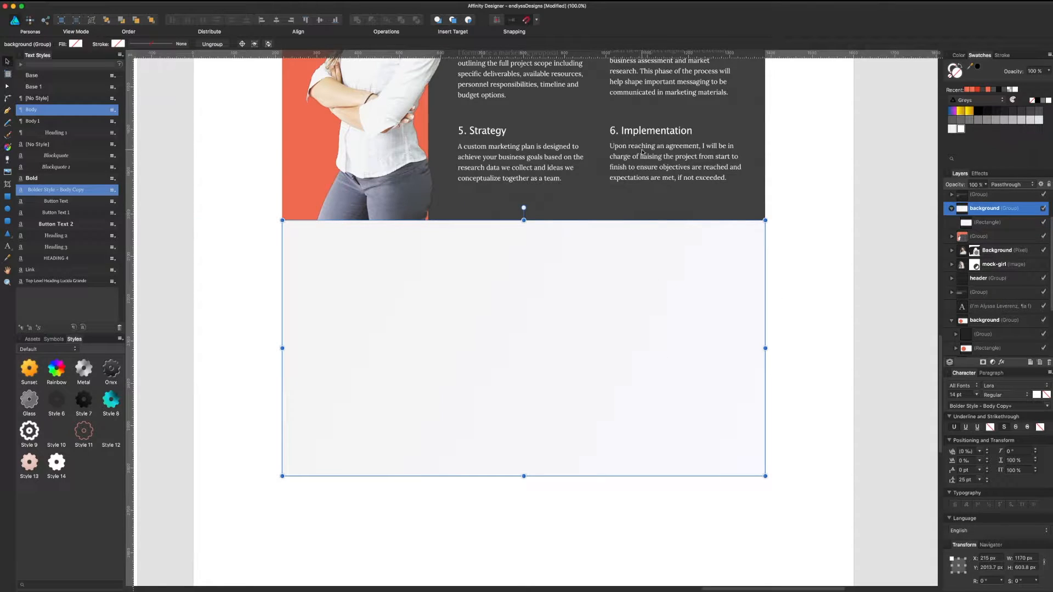
pyautogui.scroll(2, 795, 351)
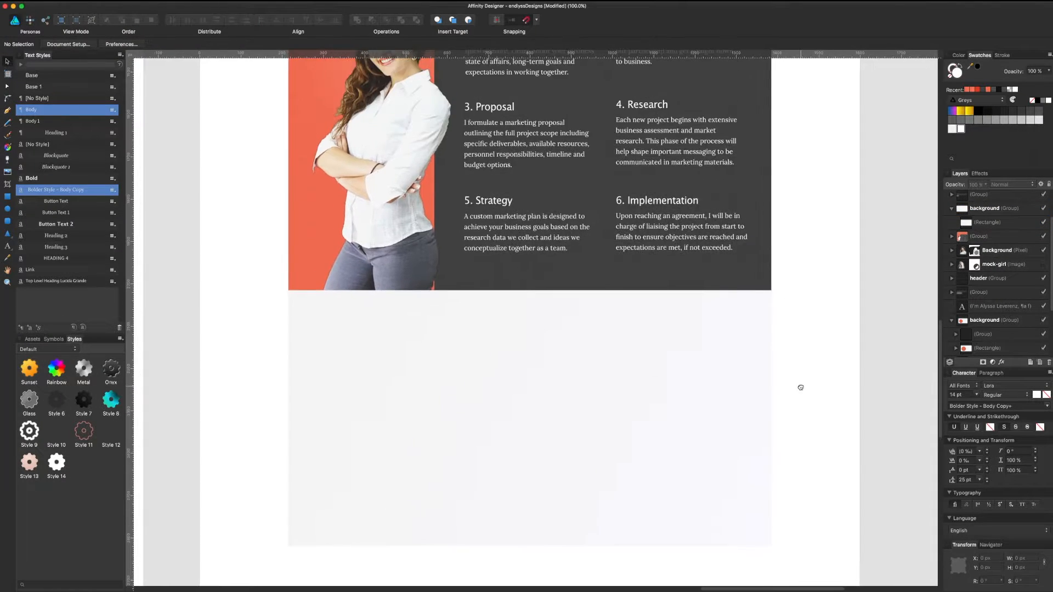
pyautogui.click(833, 354)
pyautogui.scroll(-1, 816, 277)
pyautogui.scroll(2, 813, 285)
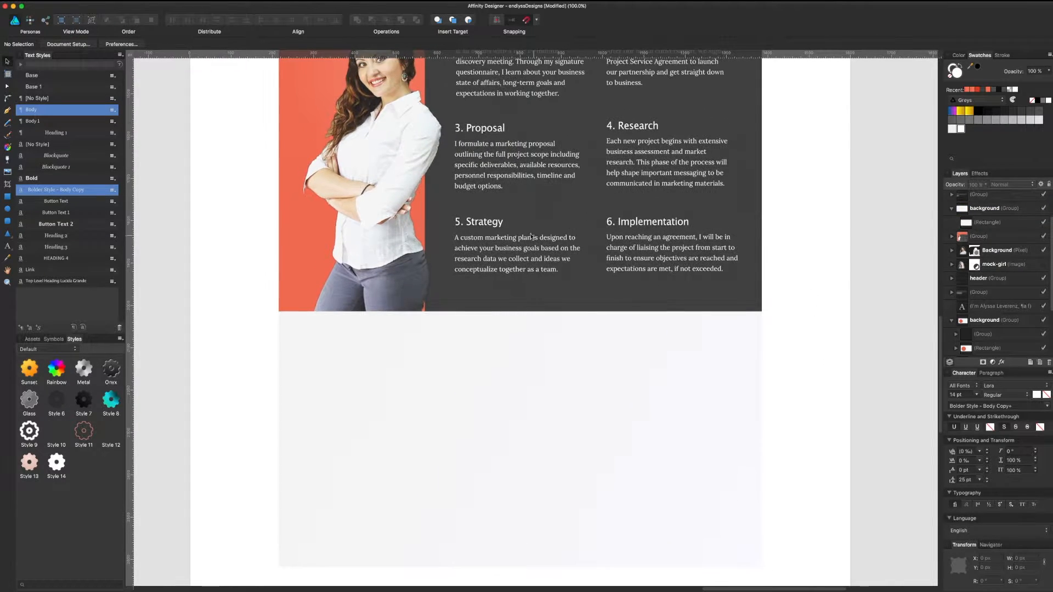
pyautogui.scroll(4, 420, 232)
# Step: Nudge the woman's photo slightly right, then reselect the plain light background block
pyautogui.click(427, 302)
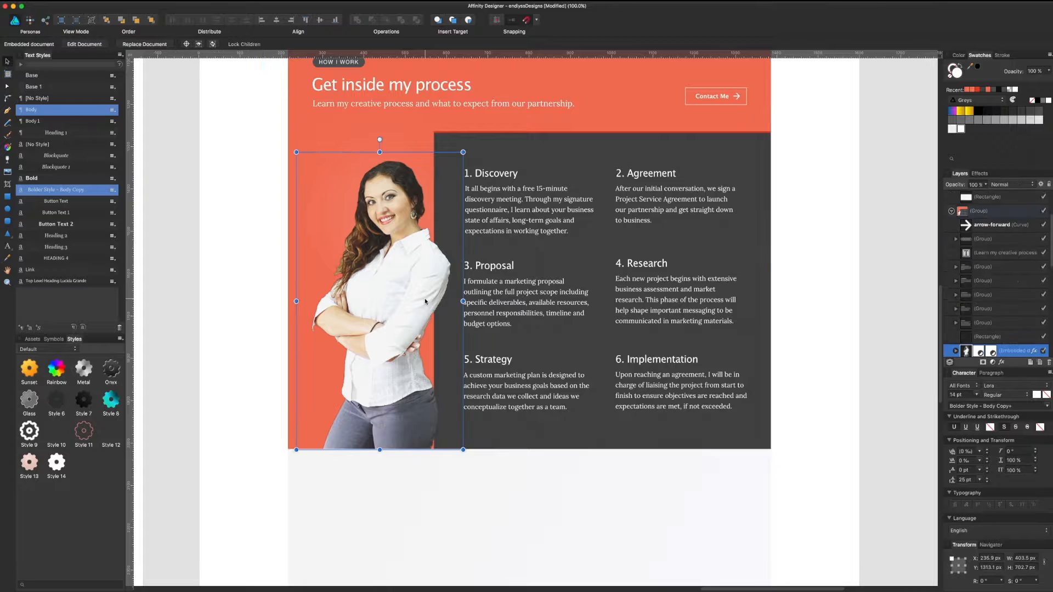
pyautogui.moveTo(428, 300); pyautogui.dragTo(430, 301)
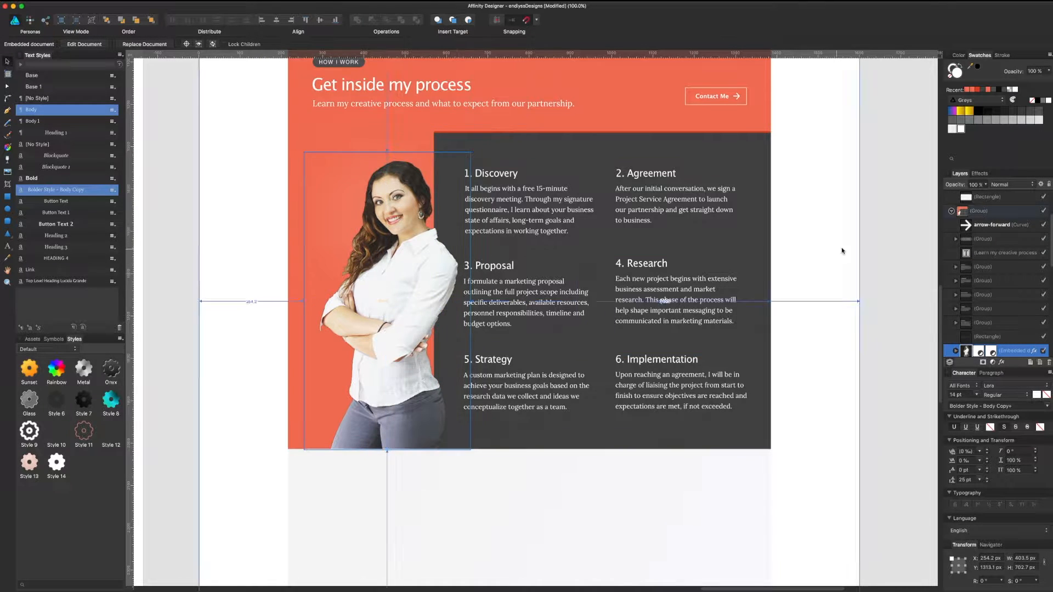
pyautogui.click(868, 241)
pyautogui.scroll(-7, 652, 378)
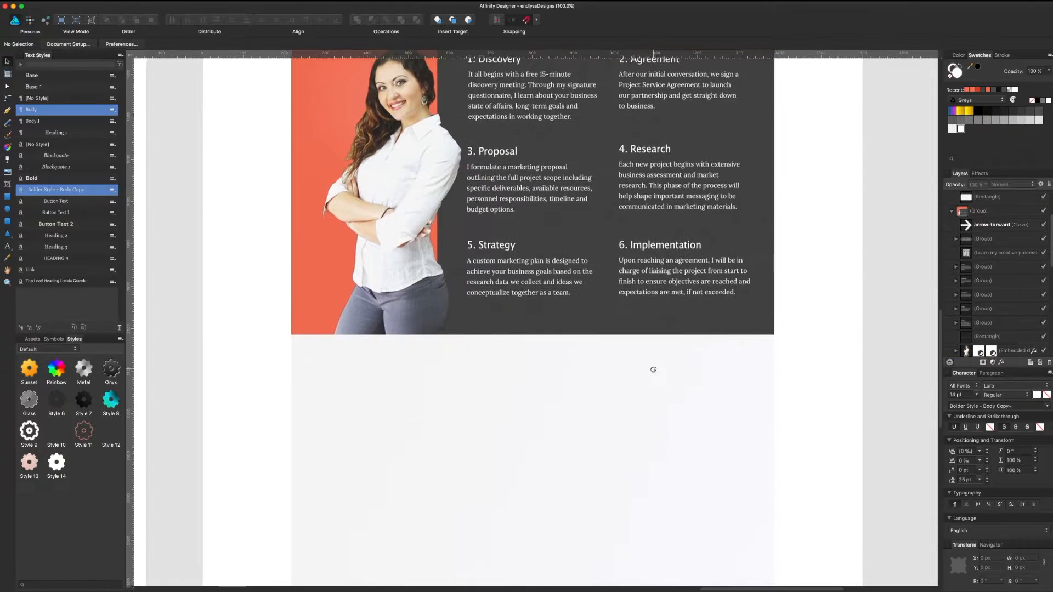
pyautogui.click(618, 352)
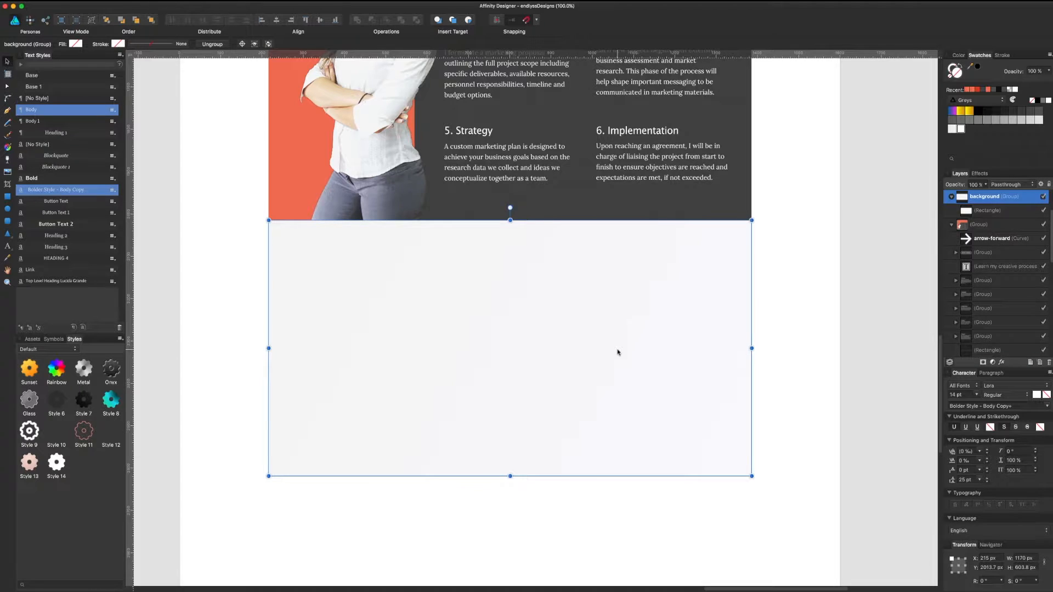
pyautogui.scroll(-2, 618, 352)
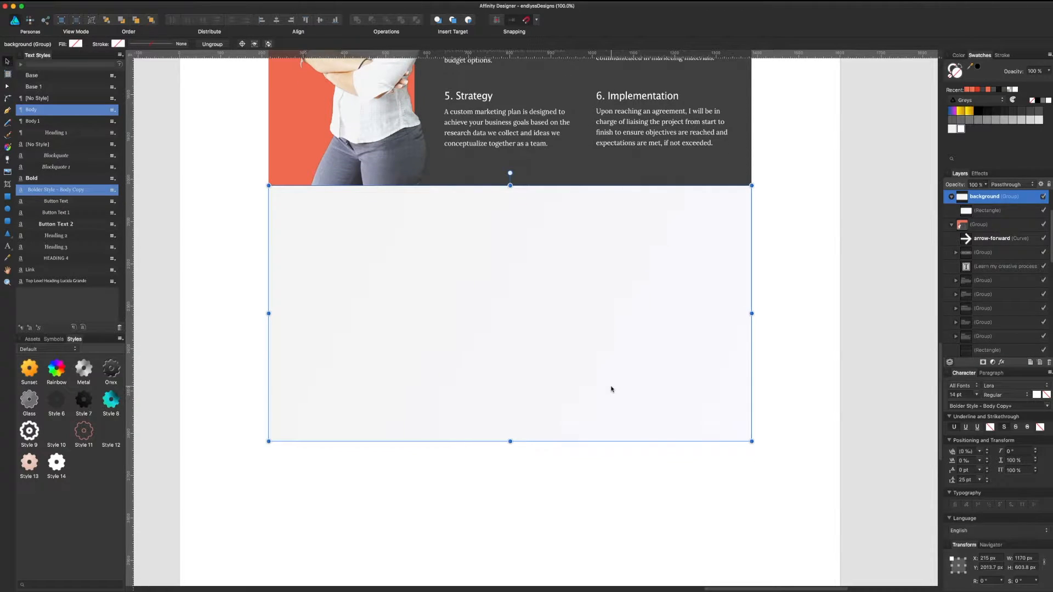
pyautogui.click(851, 350)
pyautogui.moveTo(792, 230); pyautogui.dragTo(821, 222)
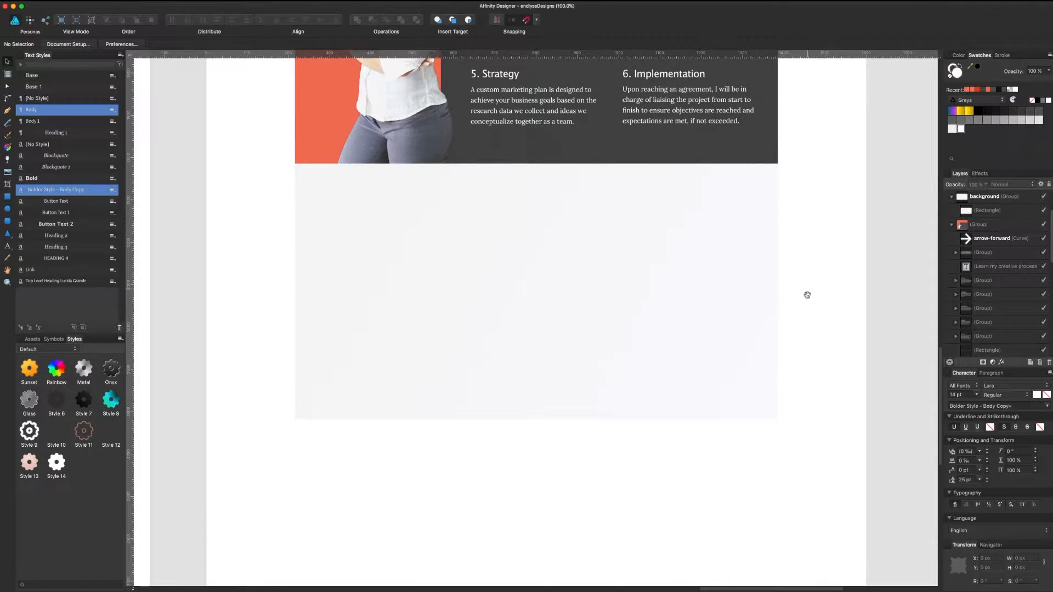
pyautogui.moveTo(807, 295); pyautogui.dragTo(808, 261)
pyautogui.click(707, 258)
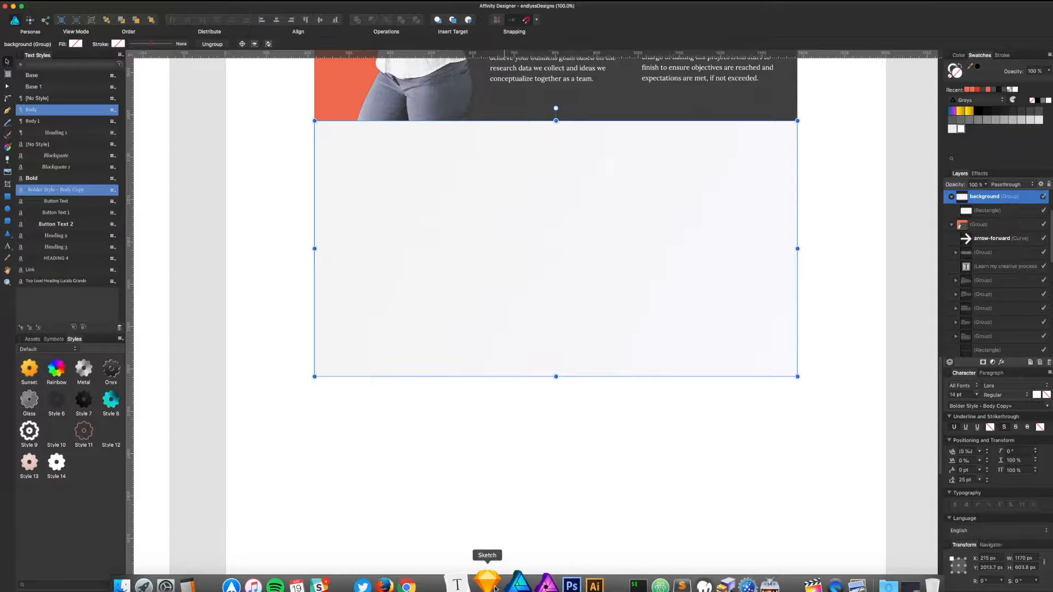
# Step: Bring the reference testimonials section into view and select its WHAT PEOPLE ARE SAYING… heading
pyautogui.click(345, 447)
pyautogui.moveTo(346, 448); pyautogui.dragTo(557, 356)
pyautogui.moveTo(386, 247); pyautogui.dragTo(505, 358)
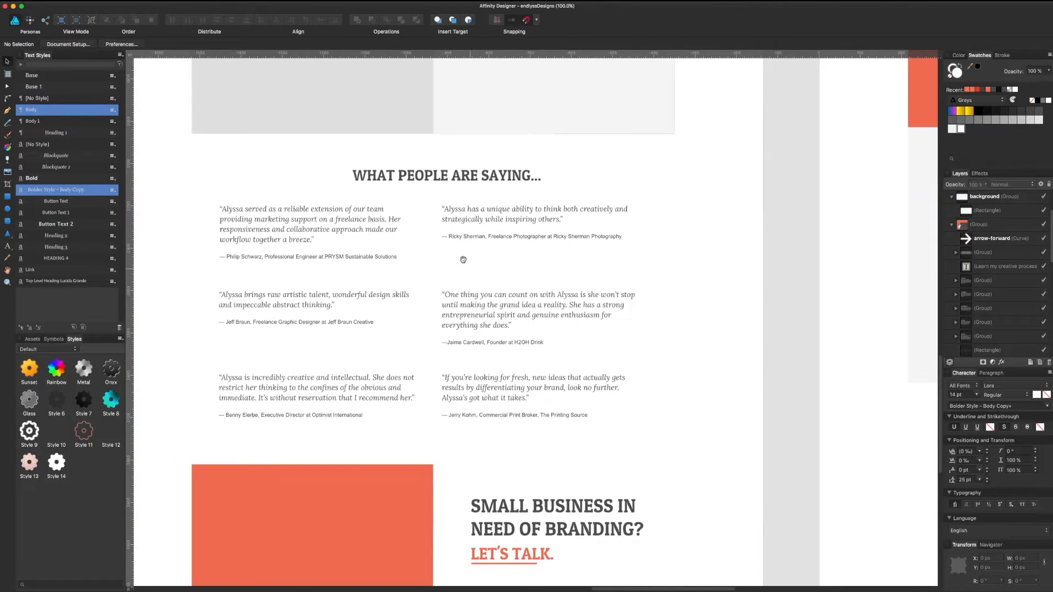
pyautogui.moveTo(460, 255); pyautogui.dragTo(603, 351)
pyautogui.click(492, 318)
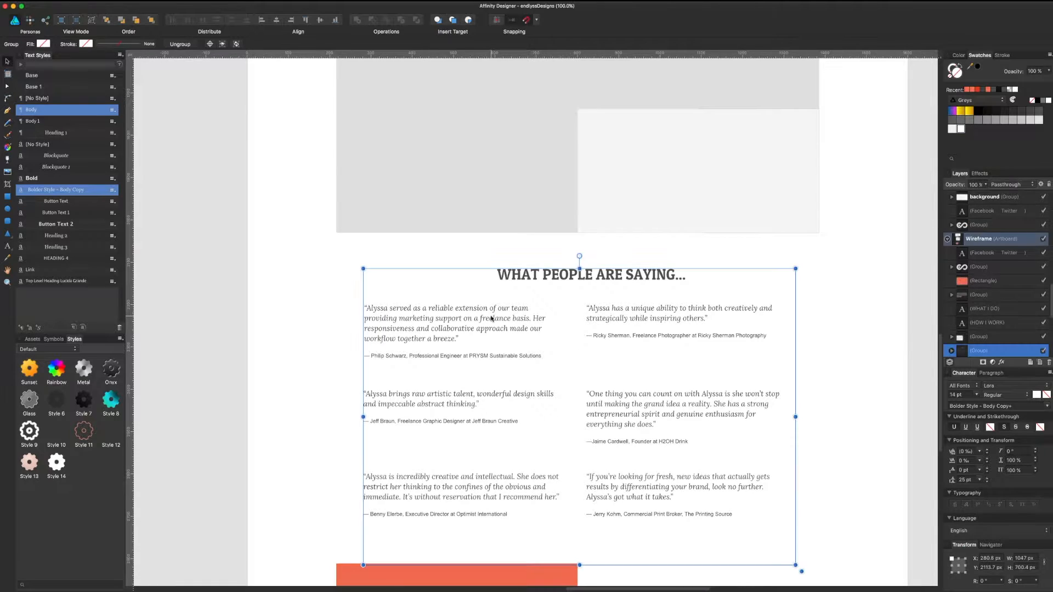
pyautogui.doubleClick(629, 272)
# Step: Paste the heading onto the light section, undo an accidental move, and position it
pyautogui.hscroll(10, 458, 298)
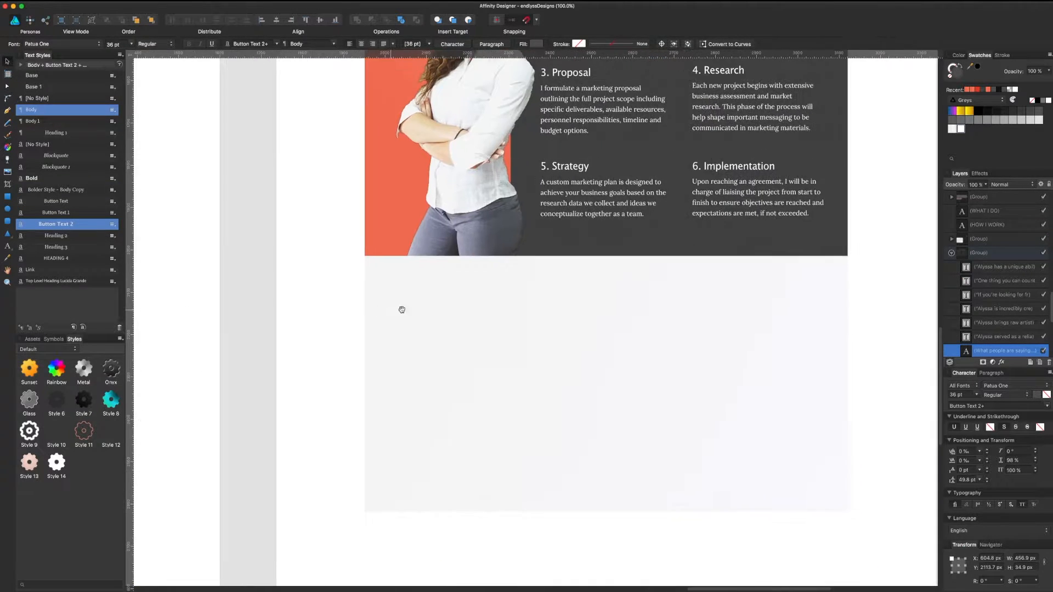
pyautogui.click(402, 310)
pyautogui.write('WHAT PEOPLE ARE SAYING...')
pyautogui.moveTo(625, 305); pyautogui.dragTo(516, 296)
pyautogui.press('super+z')
pyautogui.click(598, 307)
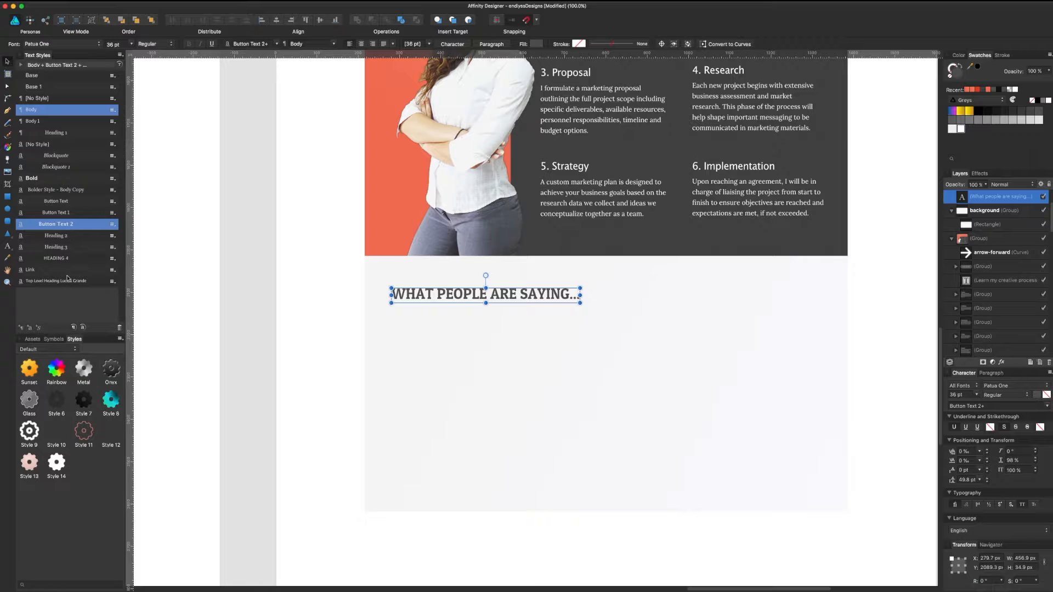
# Step: Apply the Top Level Heading Lucida Grande text style to the testimonials heading
pyautogui.click(69, 281)
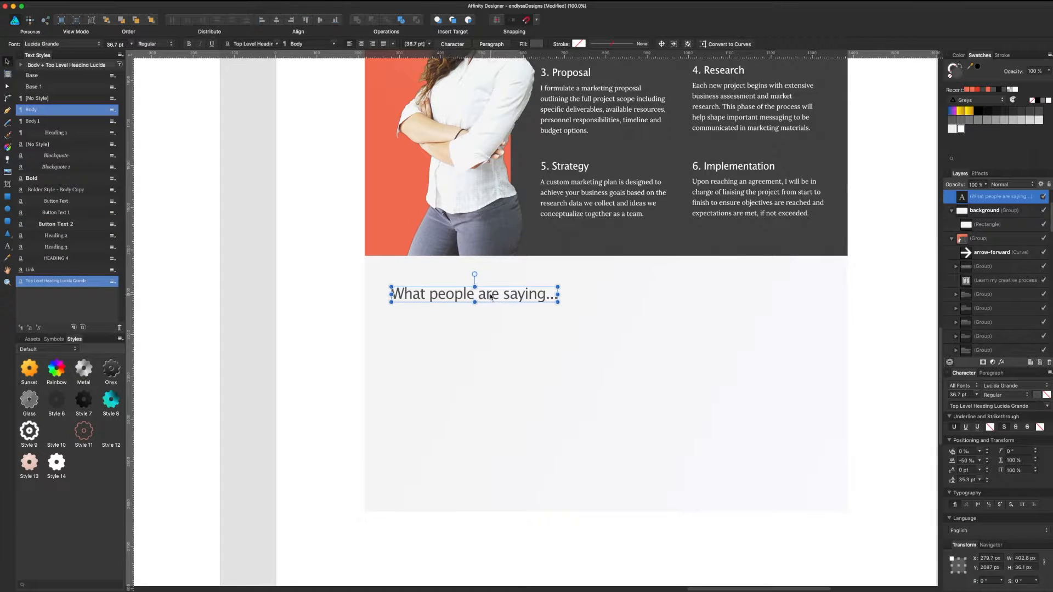
pyautogui.click(298, 285)
pyautogui.scroll(10, 263, 454)
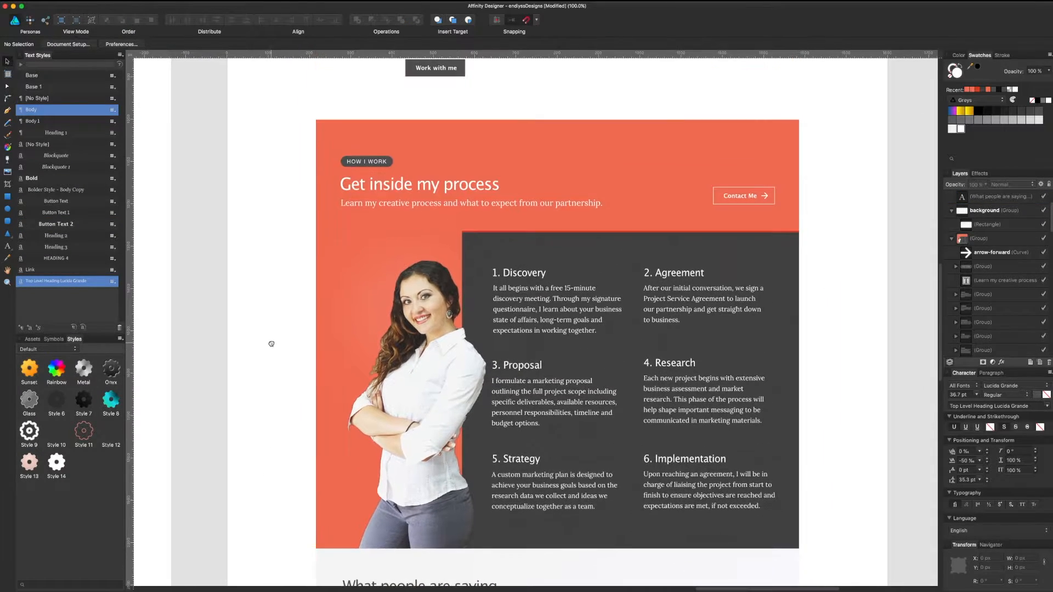
pyautogui.scroll(-5, 271, 343)
# Step: Move the 'What people are saying...' heading right toward the section centre
pyautogui.click(384, 423)
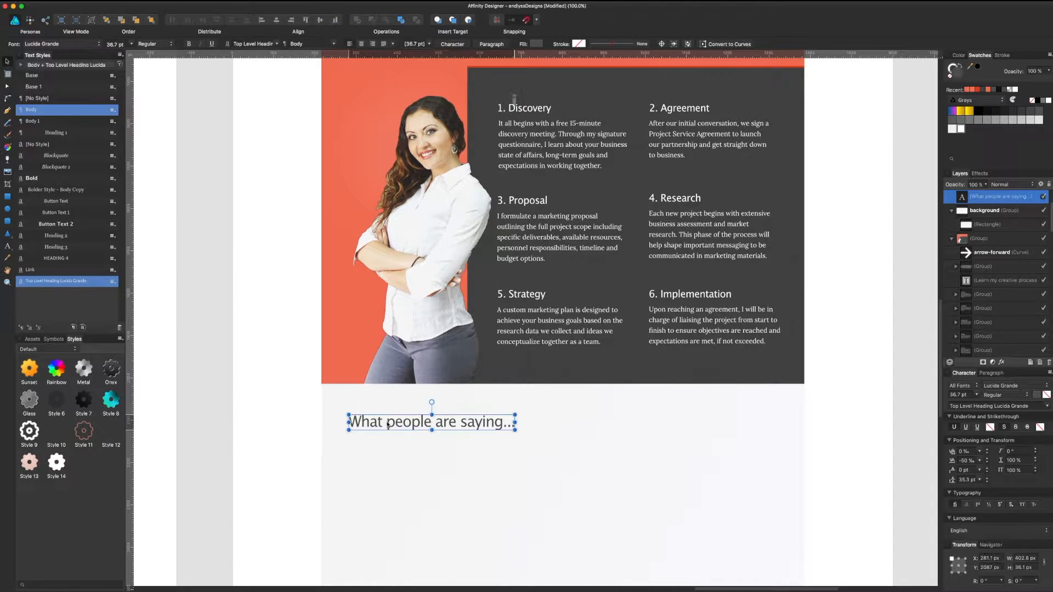
pyautogui.scroll(10, 350, 282)
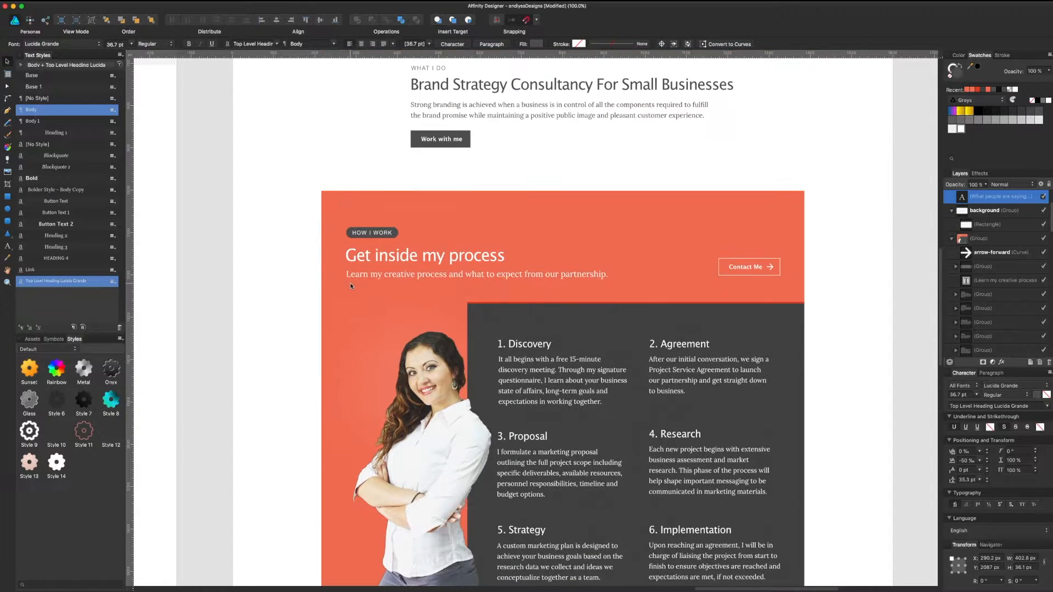
pyautogui.scroll(5, 488, 271)
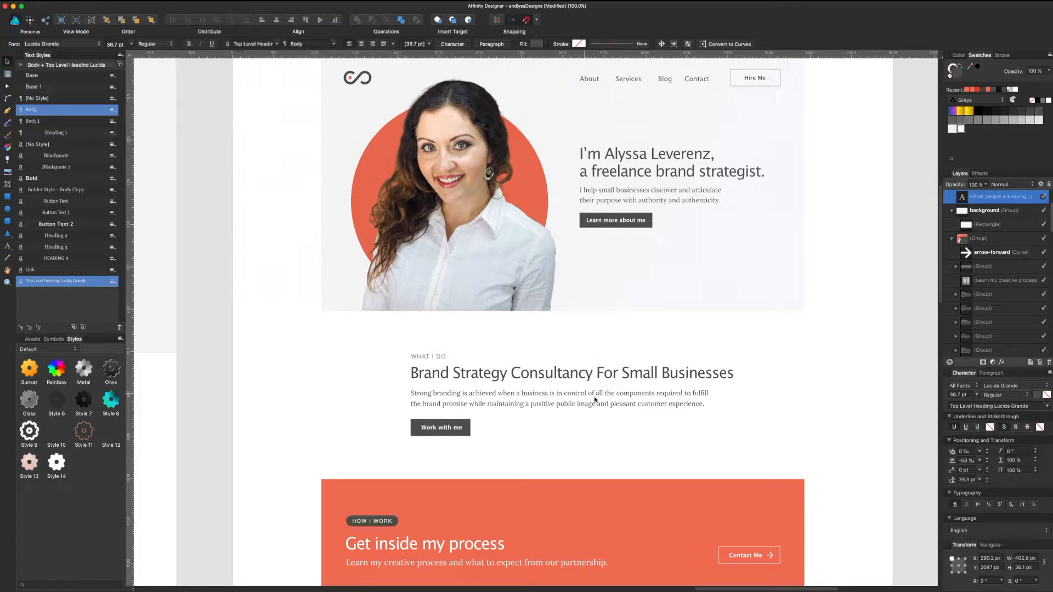
pyautogui.scroll(-17, 702, 424)
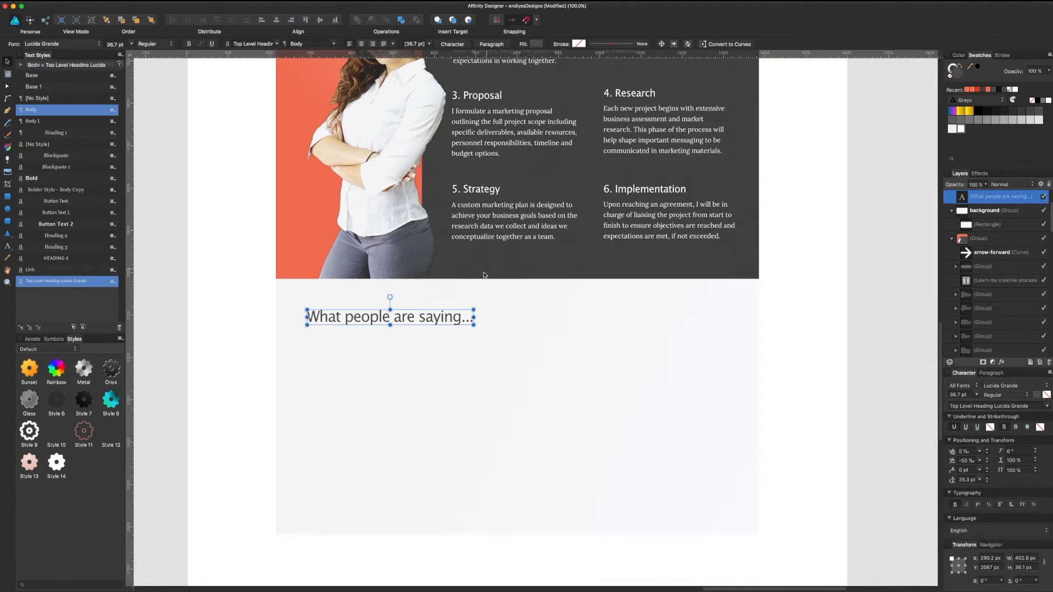
pyautogui.moveTo(480, 324); pyautogui.dragTo(556, 327)
# Step: Stretch the light background rectangle taller and centre the heading horizontally in the section
pyautogui.scroll(-6, 556, 327)
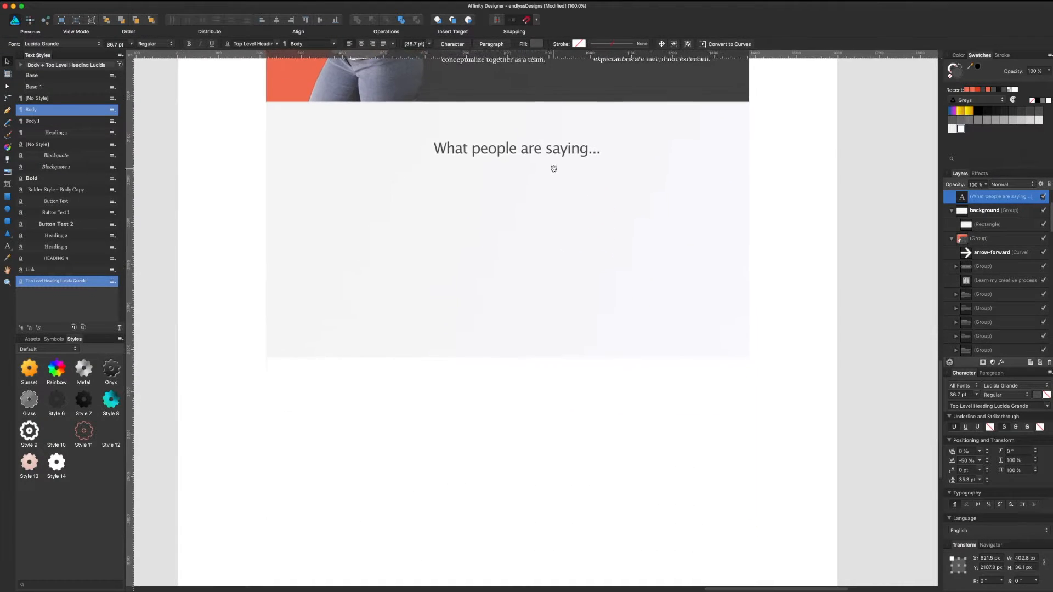
pyautogui.click(544, 305)
pyautogui.moveTo(508, 357); pyautogui.dragTo(508, 431)
pyautogui.click(772, 278)
pyautogui.moveTo(573, 152); pyautogui.dragTo(564, 152)
pyautogui.moveTo(749, 212); pyautogui.dragTo(786, 327)
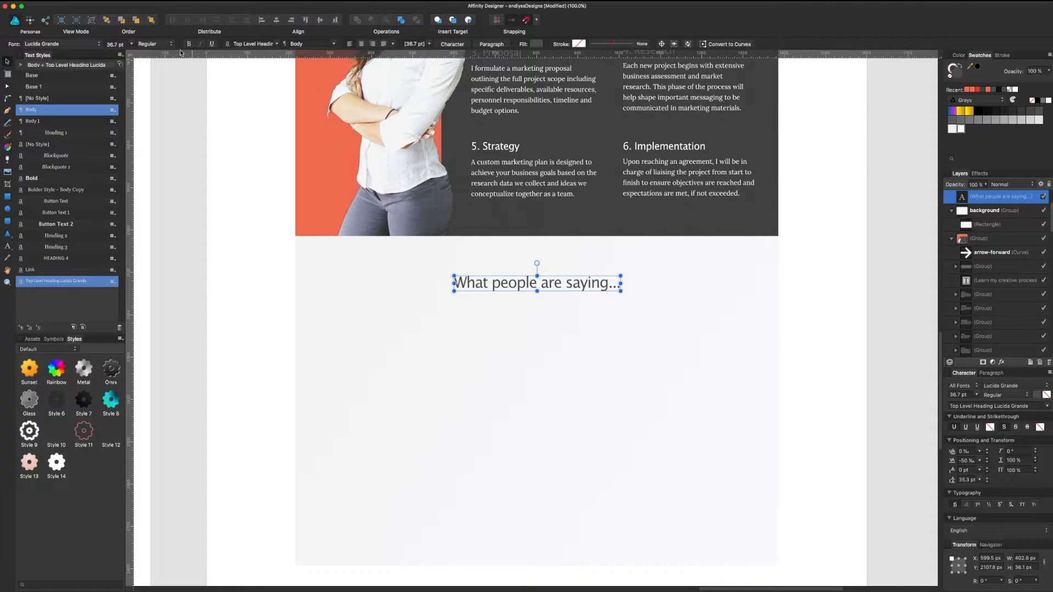
# Step: Set the heading's font size to 32 pt and re-centre it
pyautogui.click(121, 44)
pyautogui.write('32')
pyautogui.press('Return')
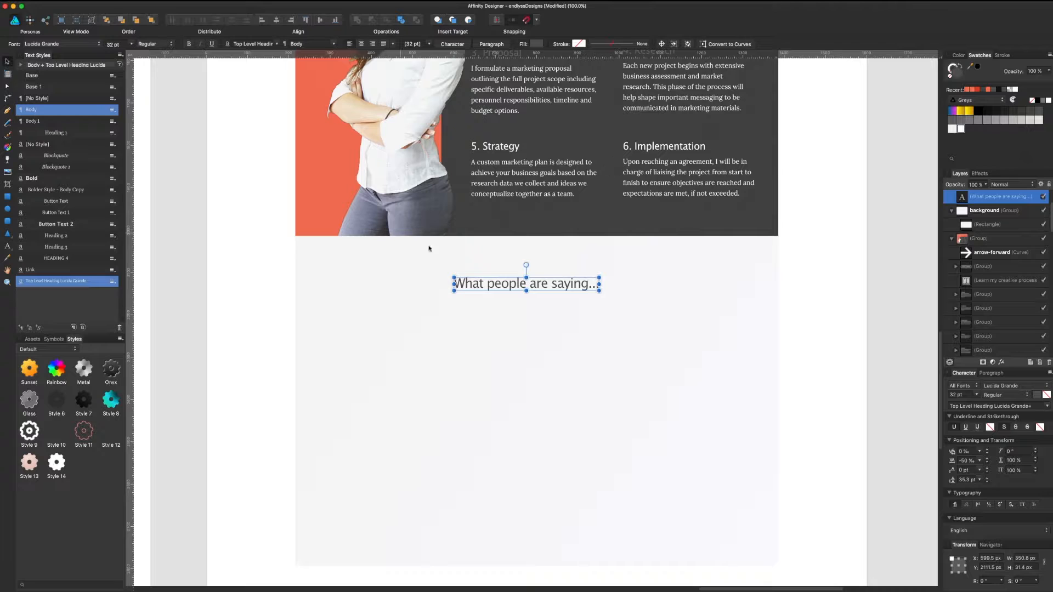
pyautogui.moveTo(549, 285)
pyautogui.mouseDown()
pyautogui.moveTo(567, 284)
pyautogui.moveTo(553, 282)
pyautogui.mouseUp()
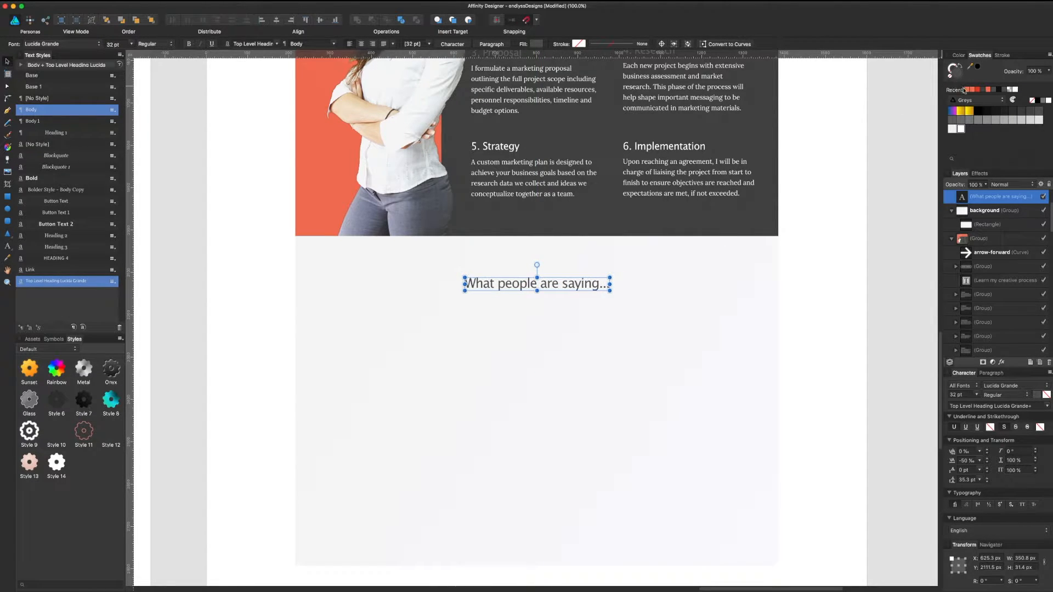
# Step: Colour the heading a lighter grey from the Swatches panel
pyautogui.click(978, 121)
pyautogui.click(817, 306)
pyautogui.scroll(-3, 816, 285)
pyautogui.moveTo(247, 298); pyautogui.dragTo(646, 305)
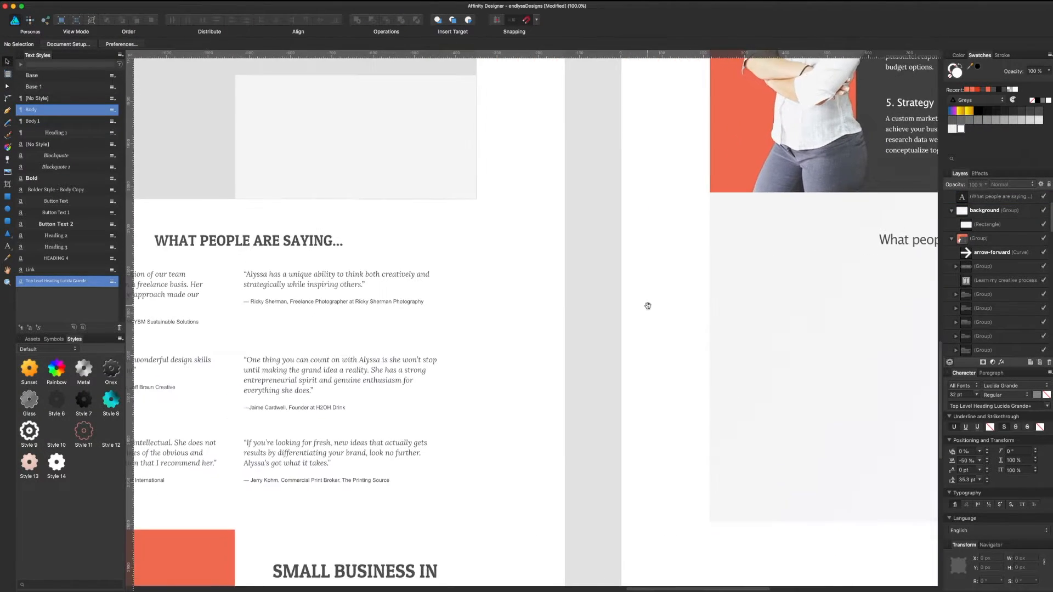
# Step: Paste the first testimonial from the reference section into the mockup's light section
pyautogui.hscroll(-5, 610, 300)
pyautogui.hscroll(-2, 493, 290)
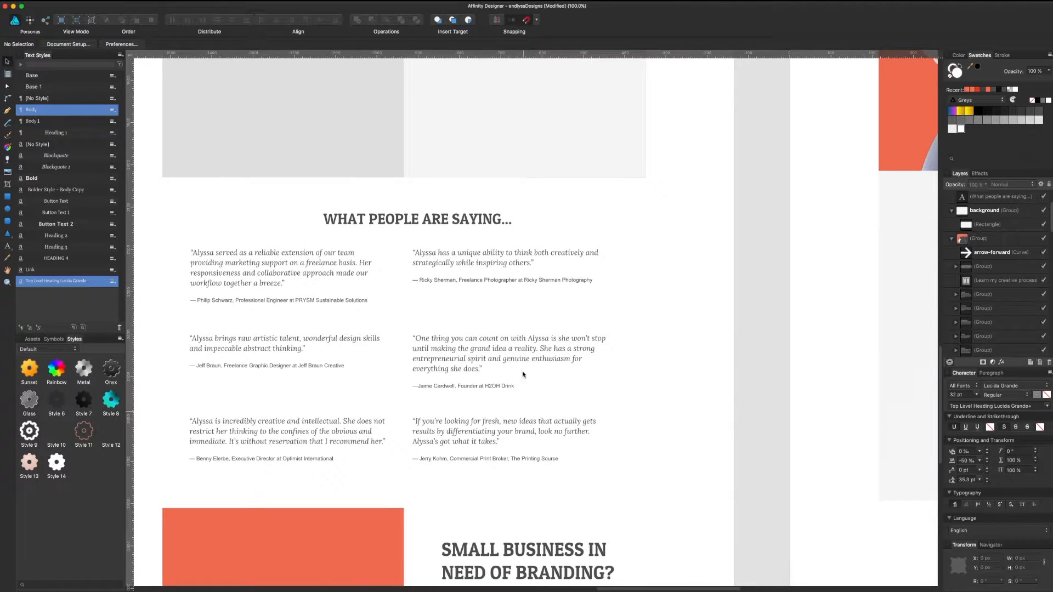
pyautogui.click(328, 267)
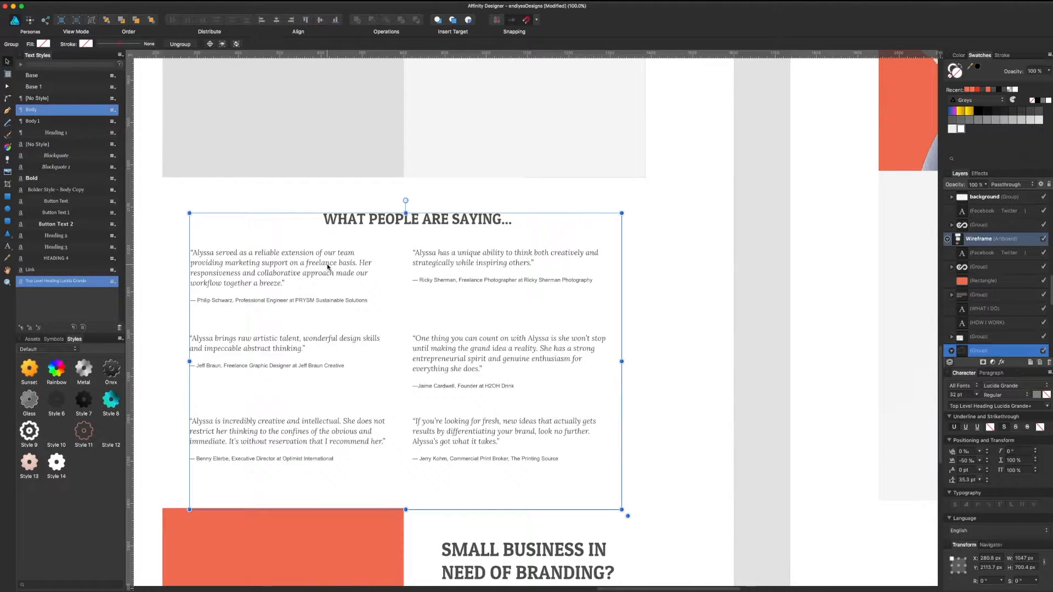
pyautogui.click(327, 267)
pyautogui.hscroll(10, 216, 312)
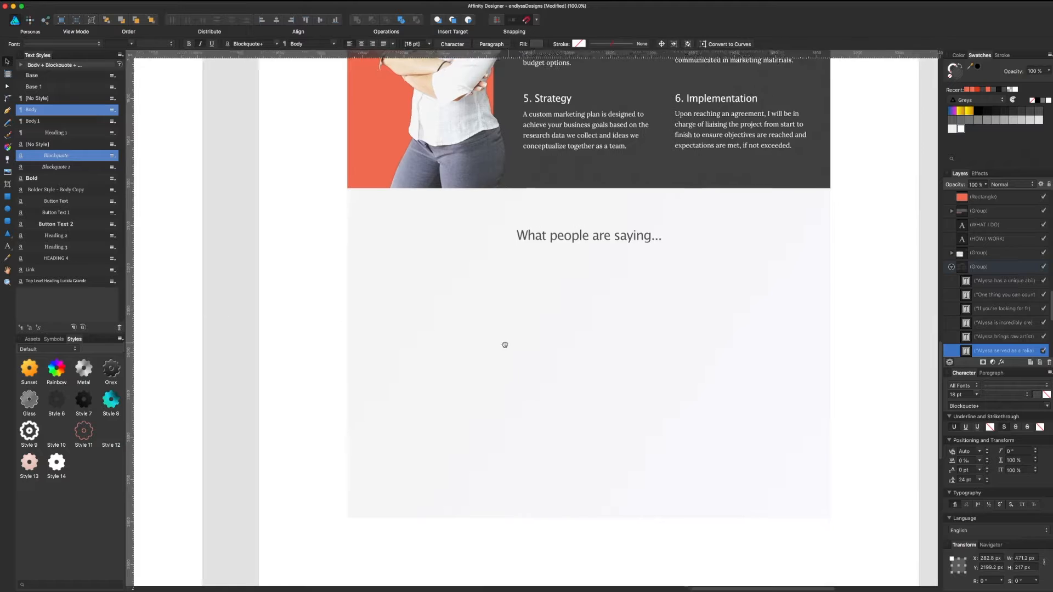
pyautogui.moveTo(504, 345); pyautogui.dragTo(496, 348)
pyautogui.click(536, 333)
pyautogui.press('super+v')
# Step: Place the quote below the heading, switch it from Italic to Regular, and widen it to about 747 px
pyautogui.moveTo(615, 298); pyautogui.dragTo(439, 277)
pyautogui.doubleClick(615, 308)
pyautogui.press('super+a')
pyautogui.click(602, 317)
pyautogui.click(1024, 394)
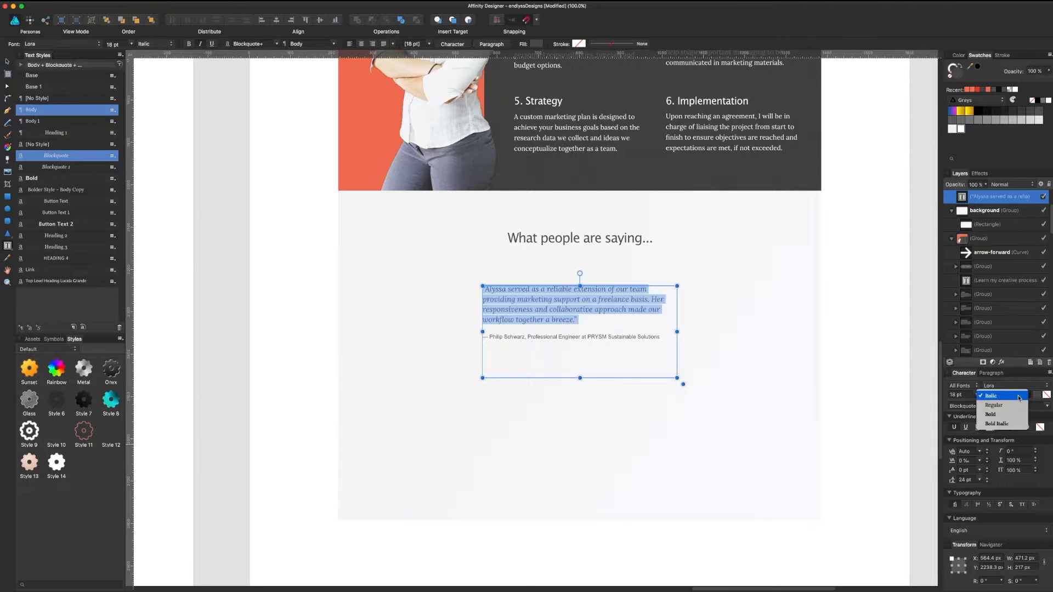
pyautogui.click(994, 395)
pyautogui.moveTo(674, 329); pyautogui.dragTo(790, 321)
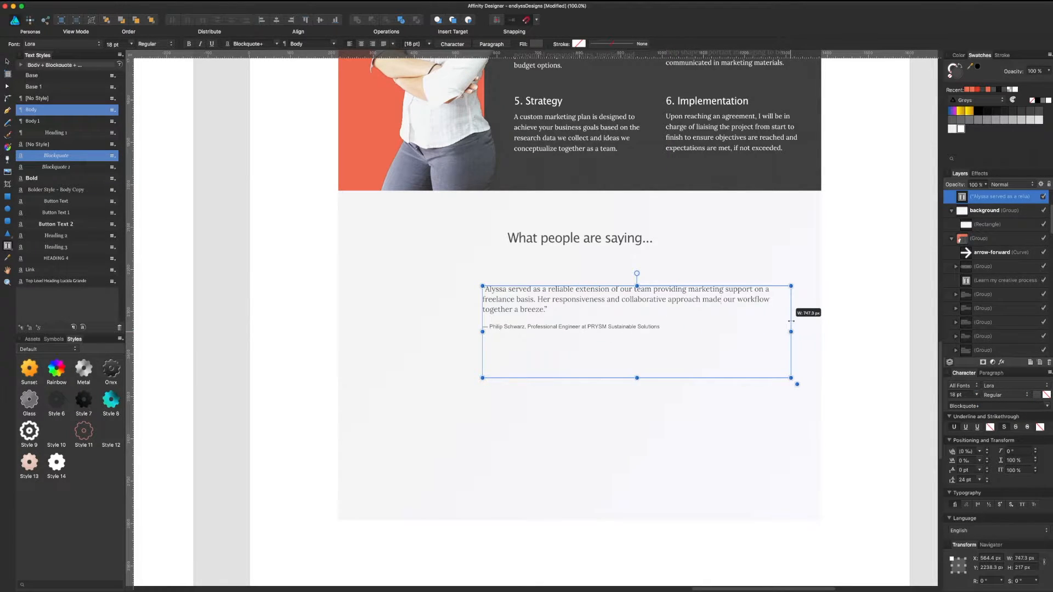
# Step: Cut the attribution line and paste it as separate Artistic Text at the quote's bottom right
pyautogui.tripleClick(579, 326)
pyautogui.press('super+c')
pyautogui.press('BackSpace')
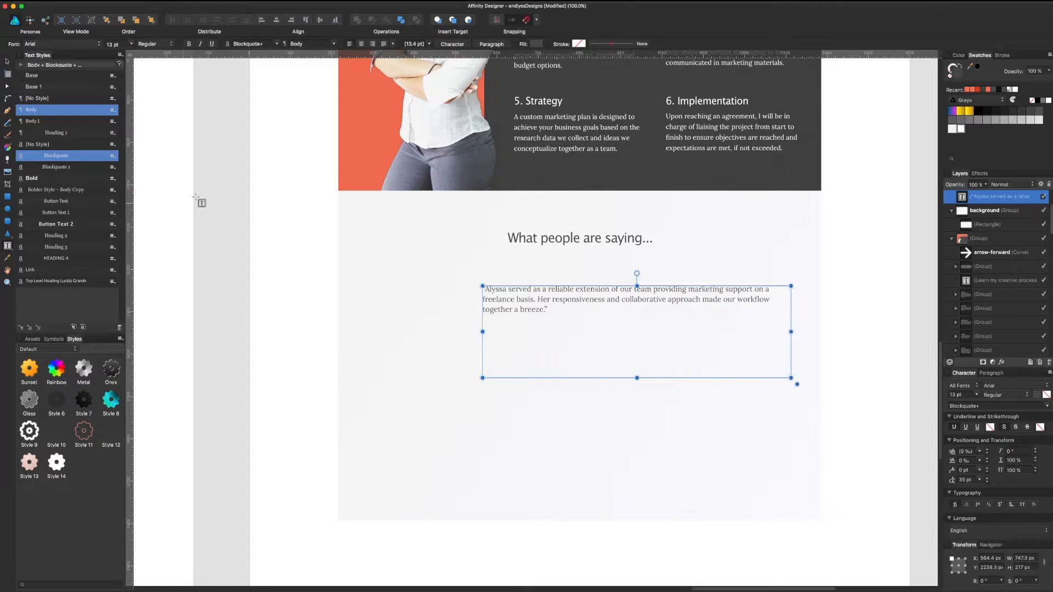
pyautogui.press('t')
pyautogui.click(414, 426)
pyautogui.click(379, 528)
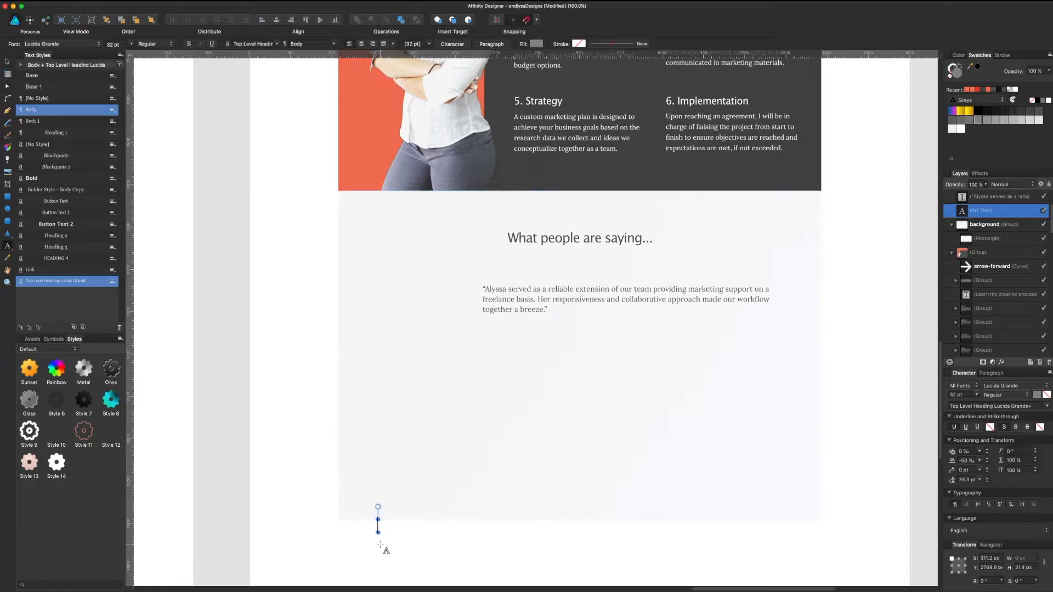
pyautogui.press('super+v')
pyautogui.click(7, 61)
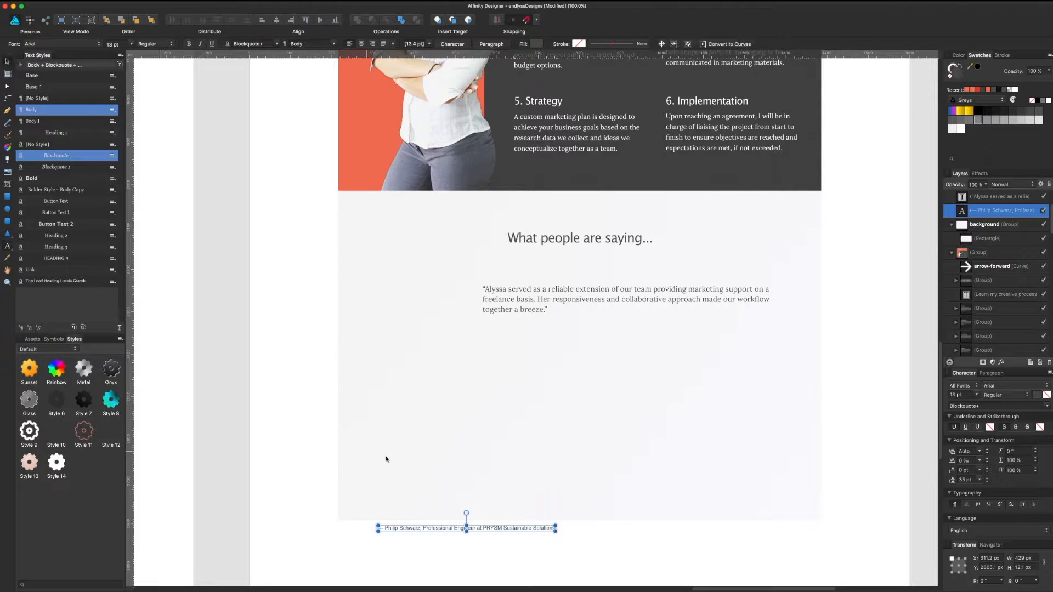
pyautogui.moveTo(508, 531); pyautogui.dragTo(720, 381)
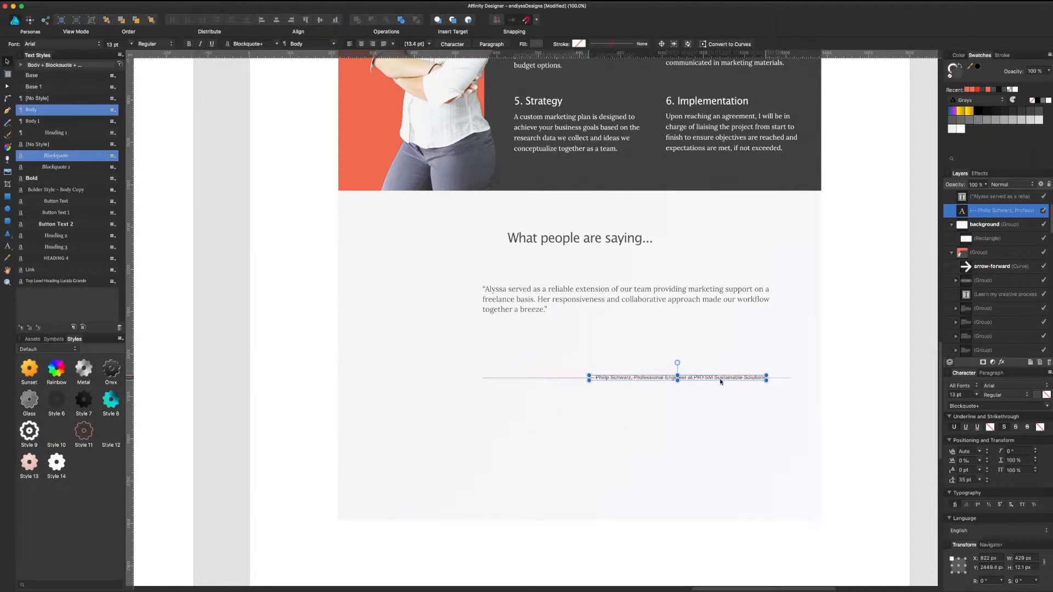
pyautogui.click(697, 305)
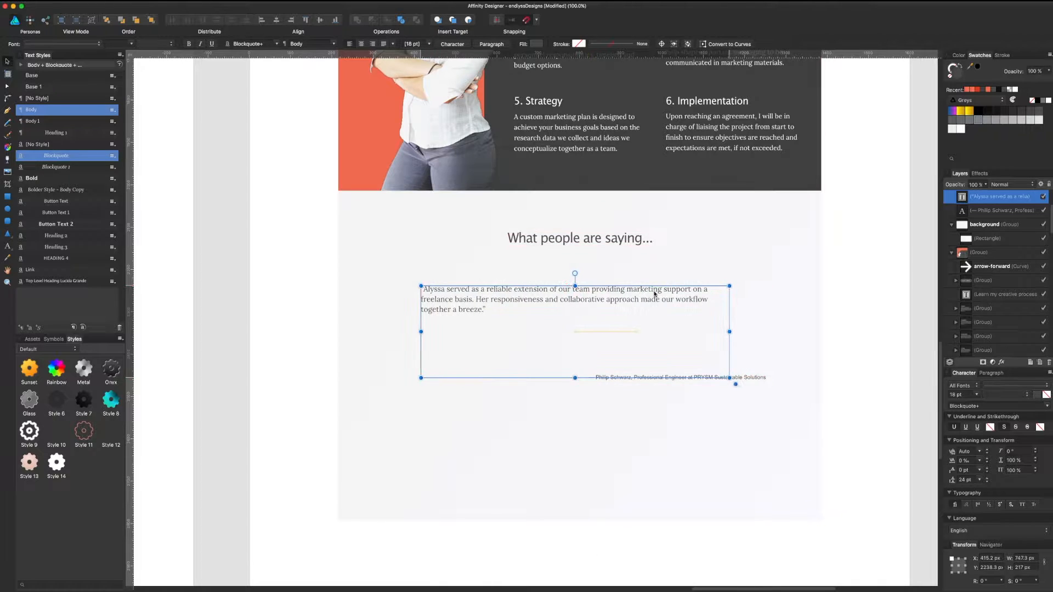
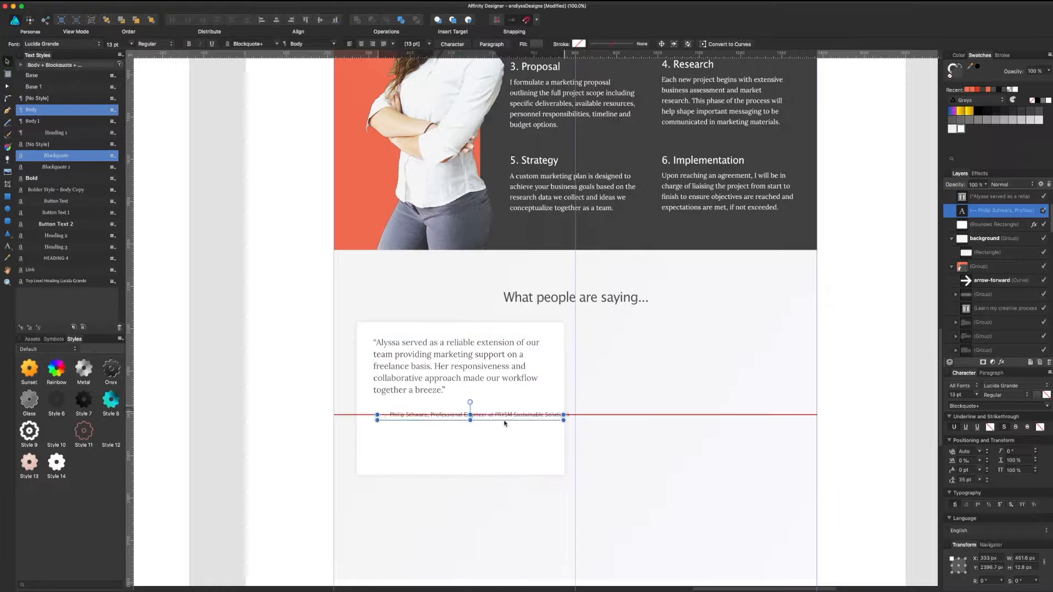
# Step: Lengthen the testimonial card and narrow the attribution frame so it wraps onto two lines
pyautogui.moveTo(475, 368); pyautogui.dragTo(477, 378)
pyautogui.moveTo(471, 419); pyautogui.dragTo(472, 431)
pyautogui.click(437, 377)
pyautogui.click(479, 330)
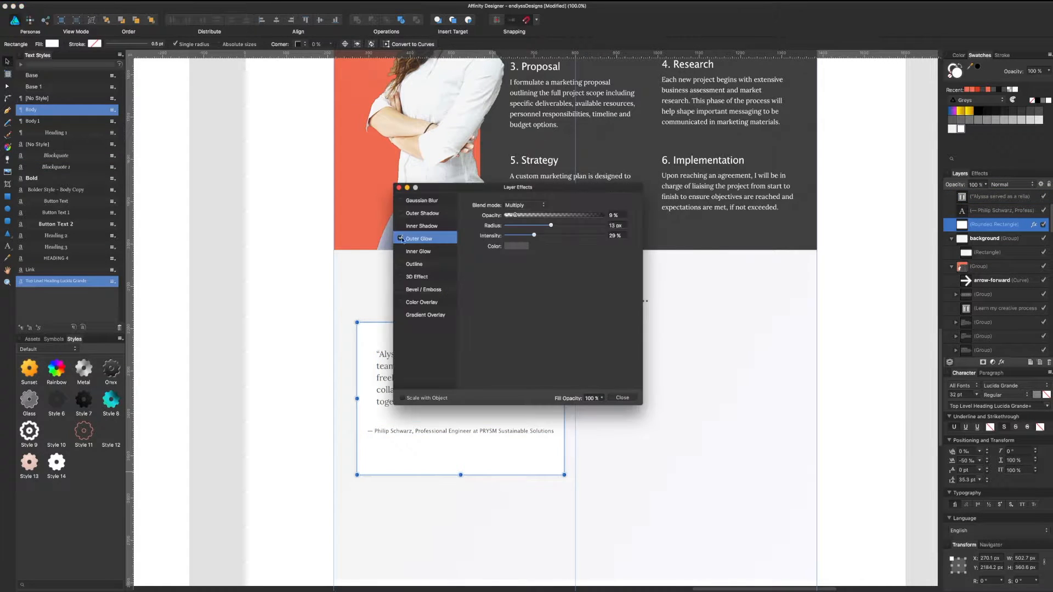
pyautogui.click(503, 432)
pyautogui.moveTo(562, 431); pyautogui.dragTo(519, 433)
# Step: Increase the quote's line spacing and shorten the card from the bottom
pyautogui.click(449, 379)
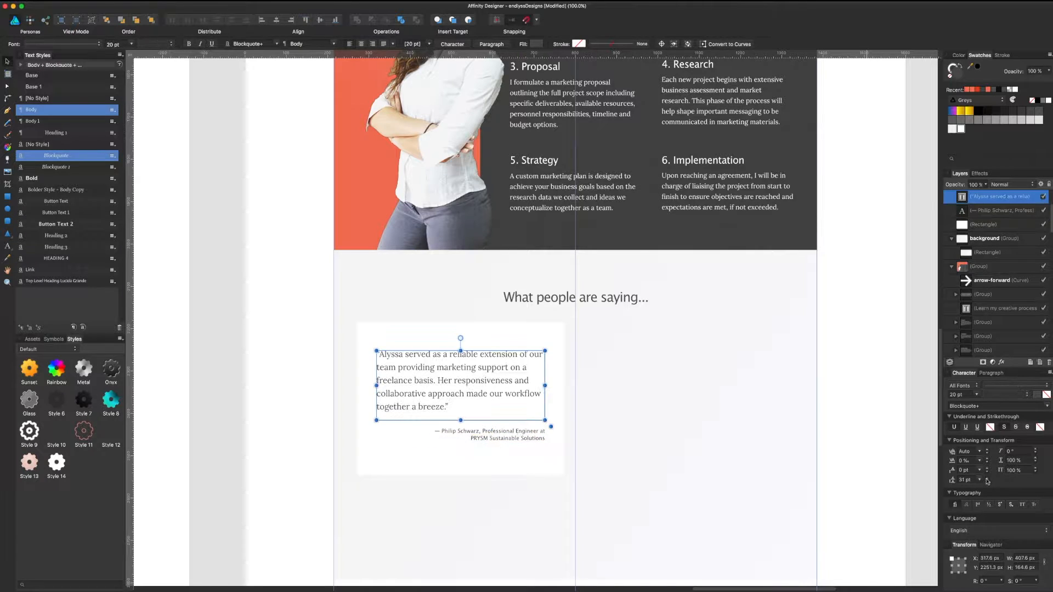
pyautogui.click(461, 458)
pyautogui.moveTo(460, 474); pyautogui.dragTo(461, 460)
# Step: Outline the card with a thin 0.3 pt grey stroke
pyautogui.click(995, 120)
pyautogui.press('super+d')
pyautogui.click(537, 332)
pyautogui.click(1001, 55)
pyautogui.moveTo(971, 78); pyautogui.dragTo(967, 78)
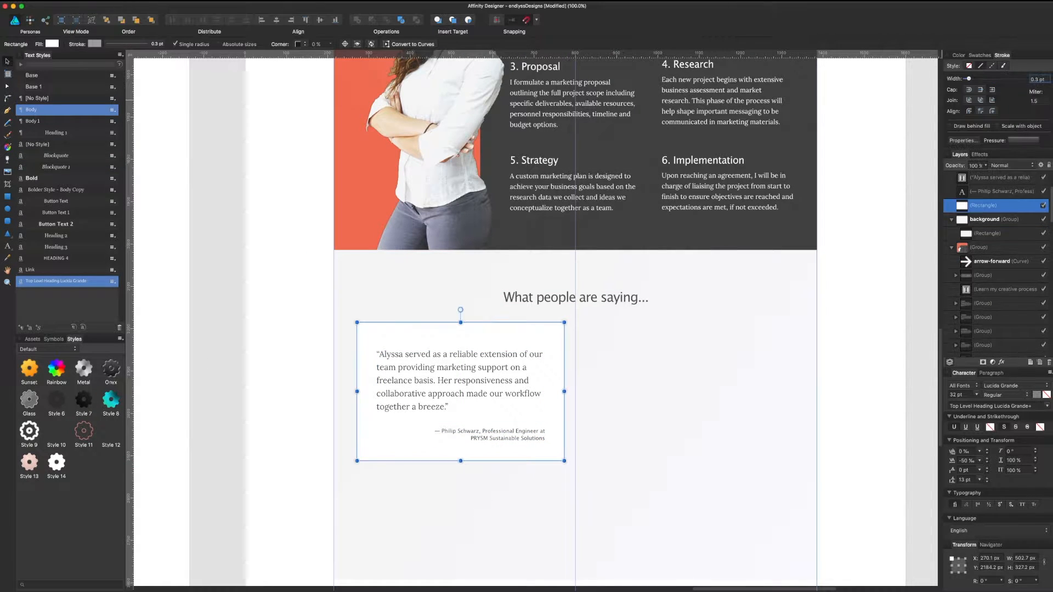
# Step: Move the attribution down and draw a spacing rectangle under the quote
pyautogui.click(486, 385)
pyautogui.click(502, 333)
pyautogui.moveTo(516, 438); pyautogui.dragTo(517, 443)
pyautogui.press('m')
pyautogui.moveTo(350, 420)
pyautogui.mouseDown()
pyautogui.moveTo(359, 431)
pyautogui.moveTo(564, 461)
pyautogui.mouseUp()
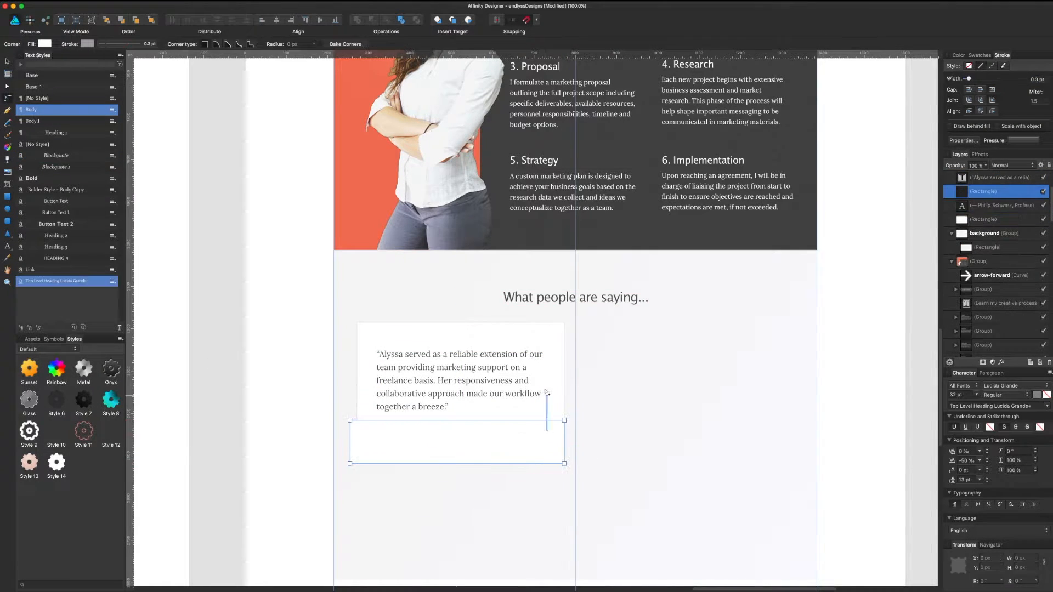
# Step: Delete the spacing box and fill the card orange from the document palette
pyautogui.press('v')
pyautogui.press('Delete')
pyautogui.click(550, 384)
pyautogui.click(979, 55)
pyautogui.click(979, 101)
pyautogui.click(988, 126)
pyautogui.click(988, 121)
# Step: Make the quote white, the attribution light salmon, and set the attribution to 14 pt
pyautogui.click(459, 380)
pyautogui.click(1004, 111)
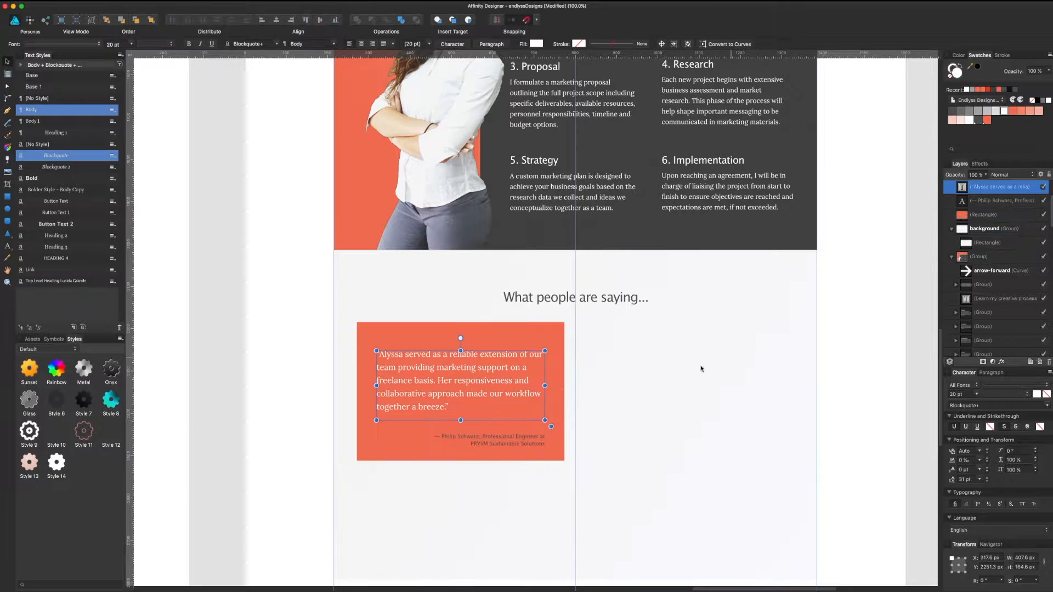
pyautogui.click(504, 440)
pyautogui.click(1031, 112)
pyautogui.click(960, 122)
pyautogui.click(952, 121)
pyautogui.click(956, 394)
pyautogui.write('14')
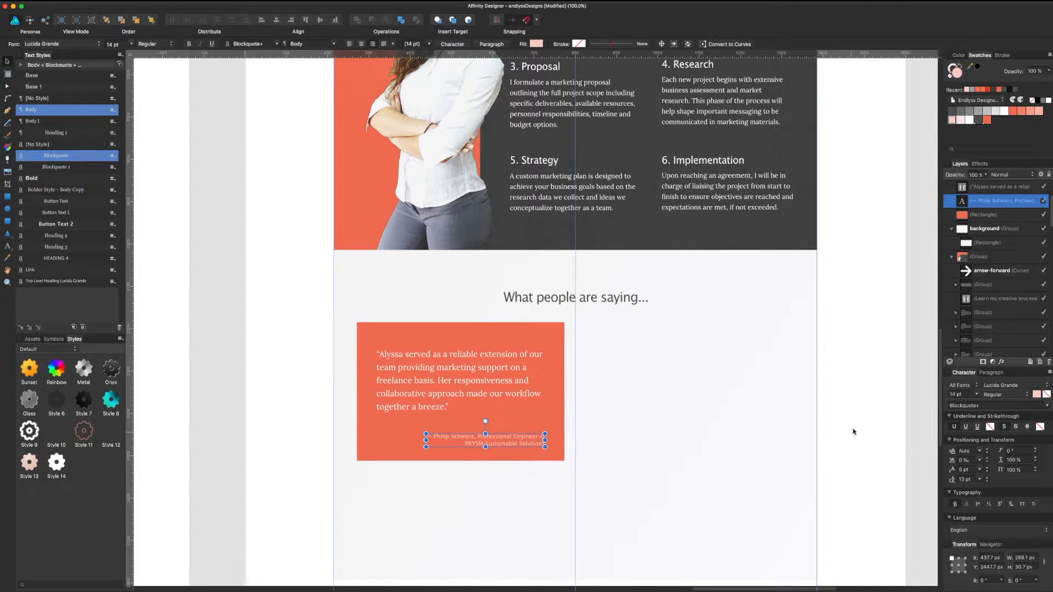
# Step: Raise the card's top edge and add a darker triangle in its top-right corner
pyautogui.hscroll(3, 853, 430)
pyautogui.moveTo(405, 343); pyautogui.dragTo(405, 338)
pyautogui.click(7, 234)
pyautogui.moveTo(593, 385)
pyautogui.mouseDown()
pyautogui.moveTo(616, 410)
pyautogui.moveTo(492, 361)
pyautogui.mouseUp()
pyautogui.moveTo(486, 362); pyautogui.dragTo(489, 358)
pyautogui.doubleClick(957, 72)
pyautogui.click(236, 317)
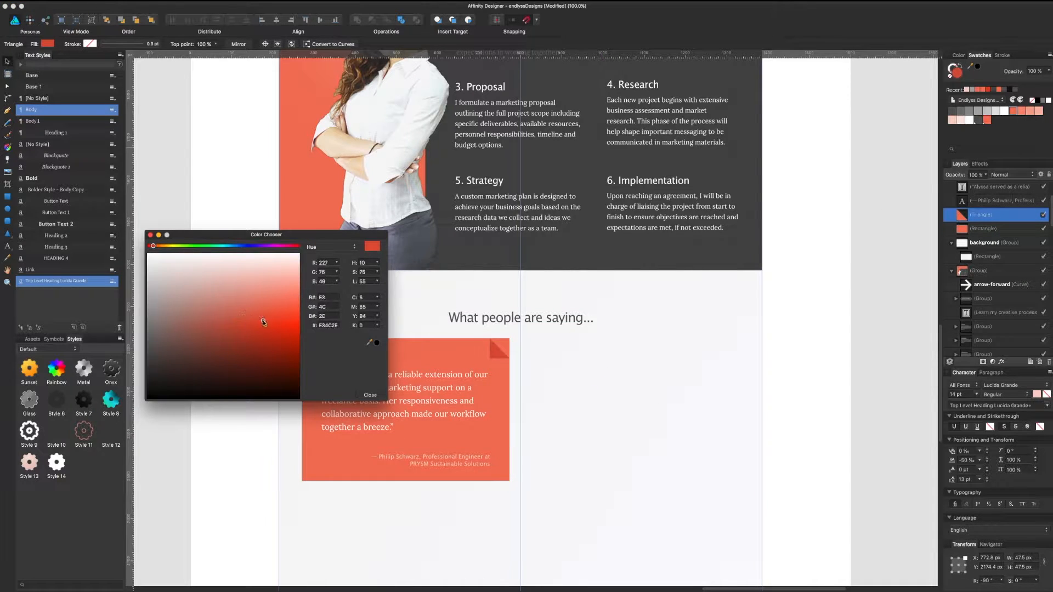
pyautogui.click(370, 395)
# Step: Convert the card to curves and delete its top-right corner node to cut it off
pyautogui.click(465, 361)
pyautogui.press('super+plus')
pyautogui.press('super+plus')
pyautogui.press('super+Return')
pyautogui.press('a')
pyautogui.click(401, 374)
pyautogui.click(459, 434)
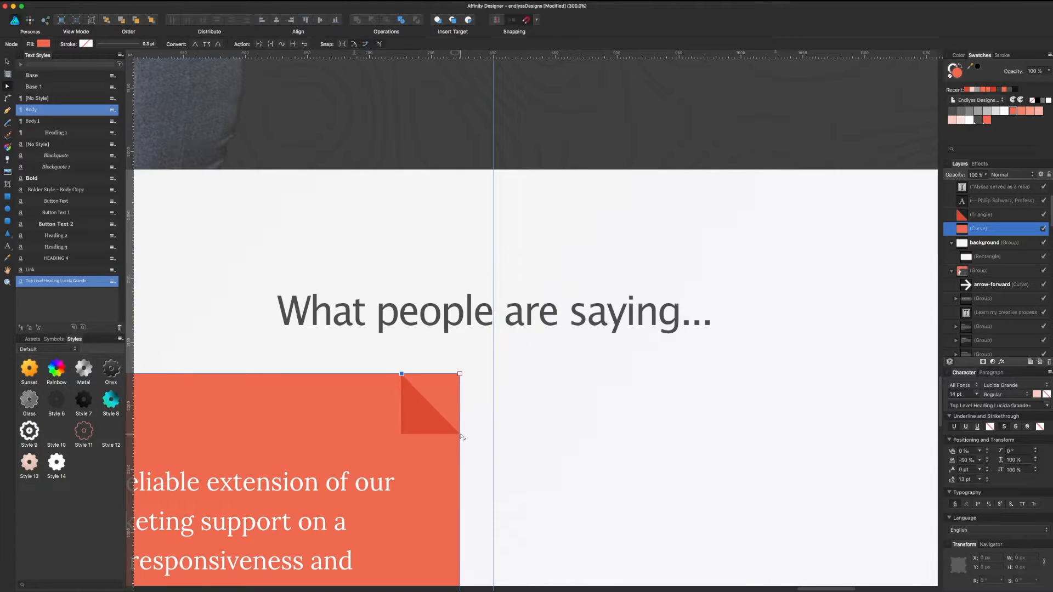
pyautogui.click(459, 374)
pyautogui.press('Delete')
pyautogui.press('v')
# Step: Group the card with its corner triangle and place a copy in the right column
pyautogui.scroll(-3, 543, 486)
pyautogui.click(498, 342)
pyautogui.press('super+minus')
pyautogui.press('super+minus')
pyautogui.scroll(-3, 614, 387)
pyautogui.click(486, 253)
pyautogui.keyDown('shift'); pyautogui.click(495, 294); pyautogui.keyUp('shift')
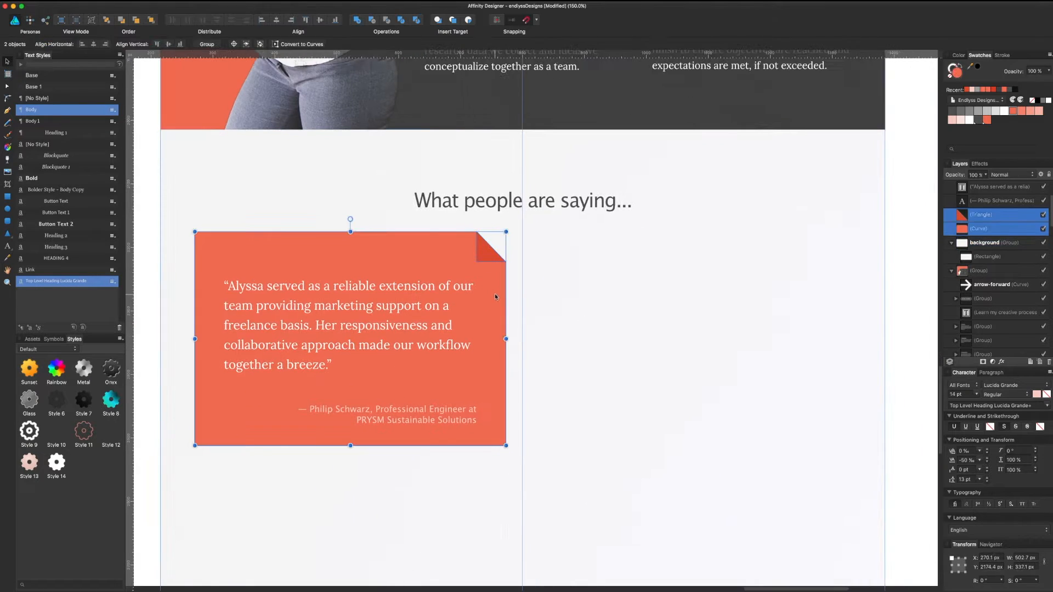
pyautogui.press('super+g')
pyautogui.moveTo(496, 296); pyautogui.dragTo(853, 311)
pyautogui.press('super+minus')
pyautogui.press('super+minus')
pyautogui.scroll(4, 784, 353)
pyautogui.click(486, 416)
# Step: Make the left card white with a light grey corner, and its quote and attribution dark grey
pyautogui.click(1003, 111)
pyautogui.doubleClick(485, 387)
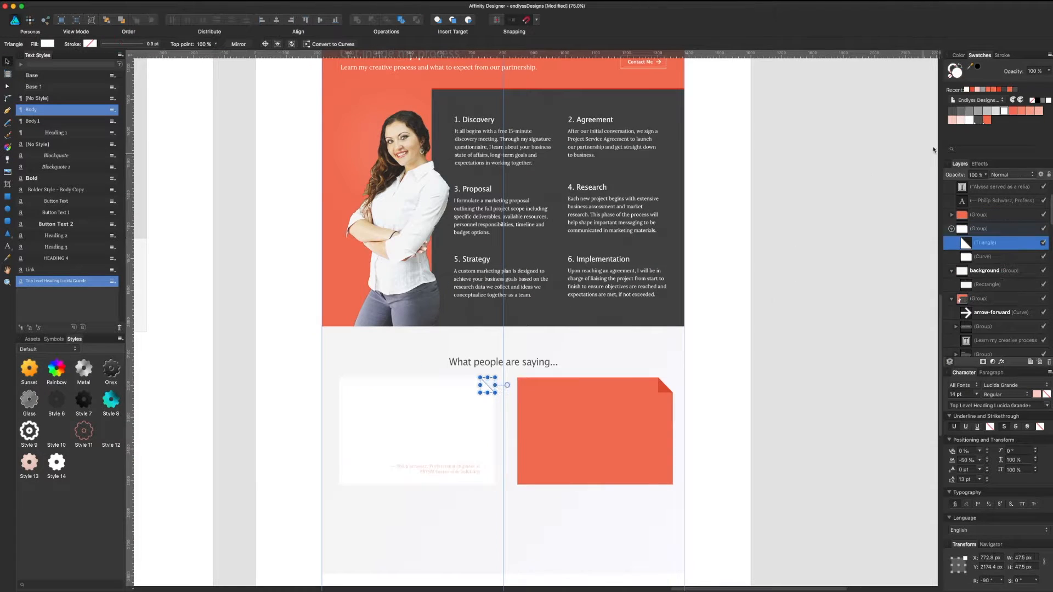
pyautogui.click(995, 111)
pyautogui.click(464, 414)
pyautogui.click(960, 111)
pyautogui.click(451, 469)
pyautogui.click(961, 111)
# Step: Adjust the left card's corner triangle colour in the colour picker
pyautogui.scroll(-3, 494, 406)
pyautogui.click(498, 345)
pyautogui.doubleClick(498, 344)
pyautogui.doubleClick(957, 73)
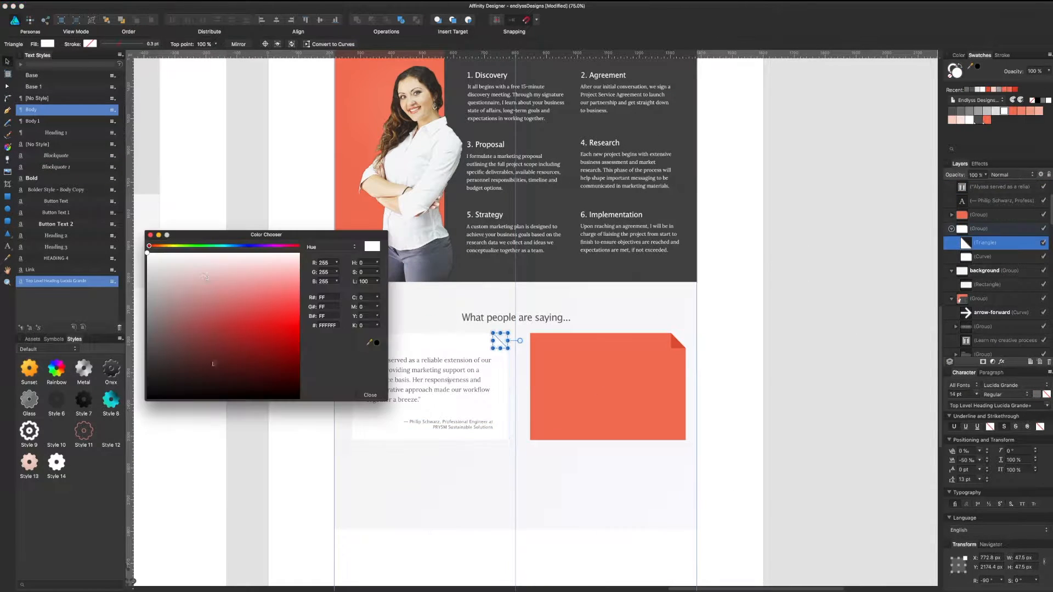
pyautogui.click(370, 395)
# Step: Replace the orange card with a copy of the white card and paste in the new quote
pyautogui.click(627, 376)
pyautogui.press('Delete')
pyautogui.moveTo(380, 347); pyautogui.dragTo(557, 348)
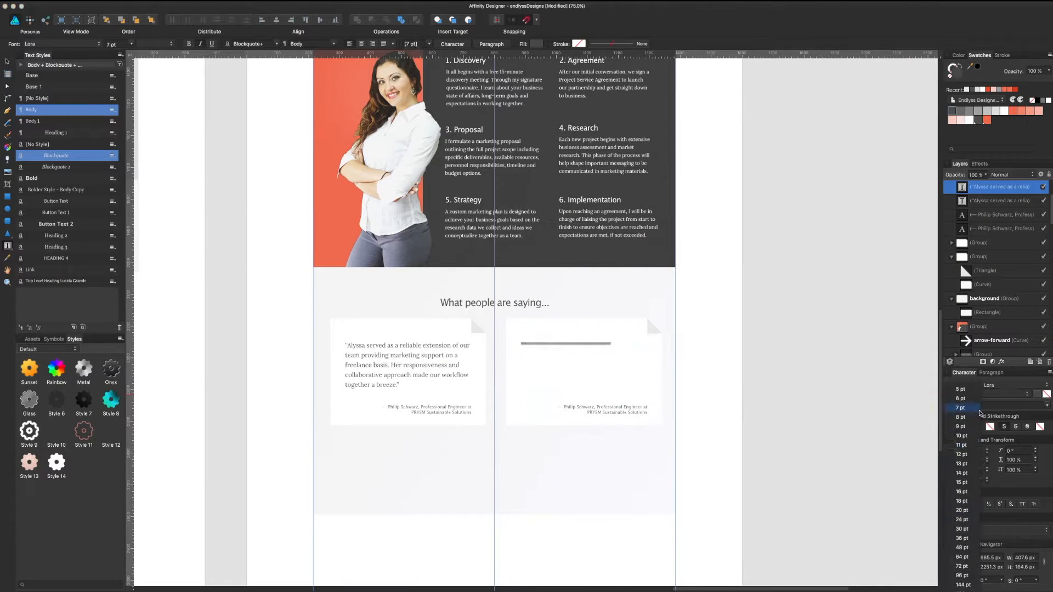
pyautogui.write('"Alyssa has a unique ability to think both creatively and strategically while inspiring others."')
# Step: Set the right quote's line spacing to 40 and widen its text frame
pyautogui.click(407, 365)
pyautogui.tripleClick(585, 353)
pyautogui.doubleClick(964, 479)
pyautogui.write('40')
pyautogui.press('Return')
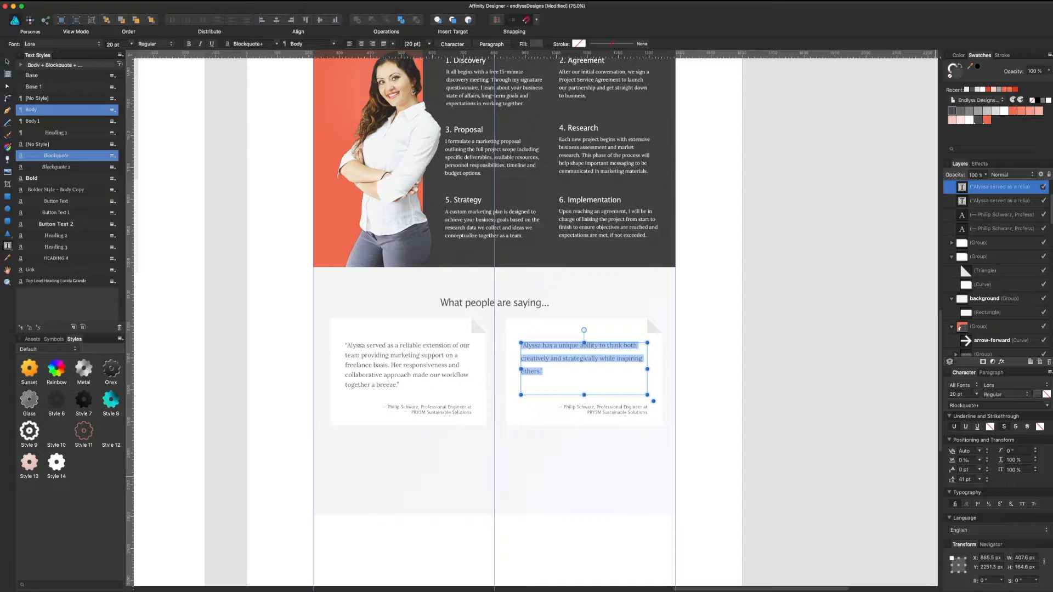
pyautogui.write('31')
pyautogui.press('Return')
pyautogui.moveTo(647, 369); pyautogui.dragTo(644, 367)
pyautogui.press('Escape')
# Step: Move the right attribution up and shorten the right card's background
pyautogui.press('super+plus')
pyautogui.click(707, 409)
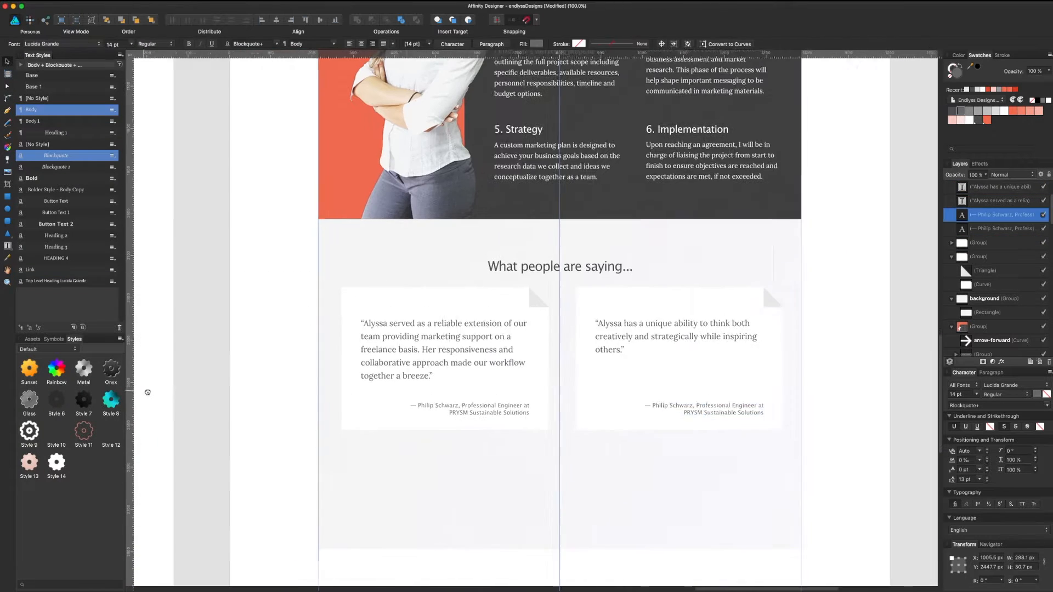
pyautogui.moveTo(707, 408); pyautogui.dragTo(707, 380)
pyautogui.click(683, 411)
pyautogui.doubleClick(683, 411)
pyautogui.moveTo(684, 430); pyautogui.dragTo(684, 408)
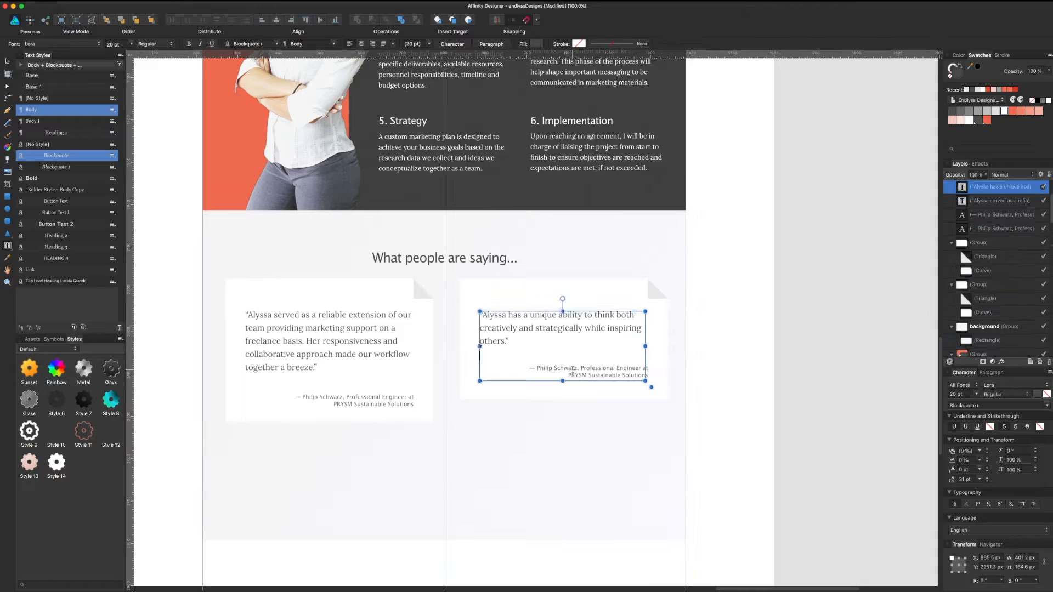
# Step: Paste the new attribution text and set it to Lucida Grande 14 pt
pyautogui.tripleClick(574, 375)
pyautogui.click(1014, 385)
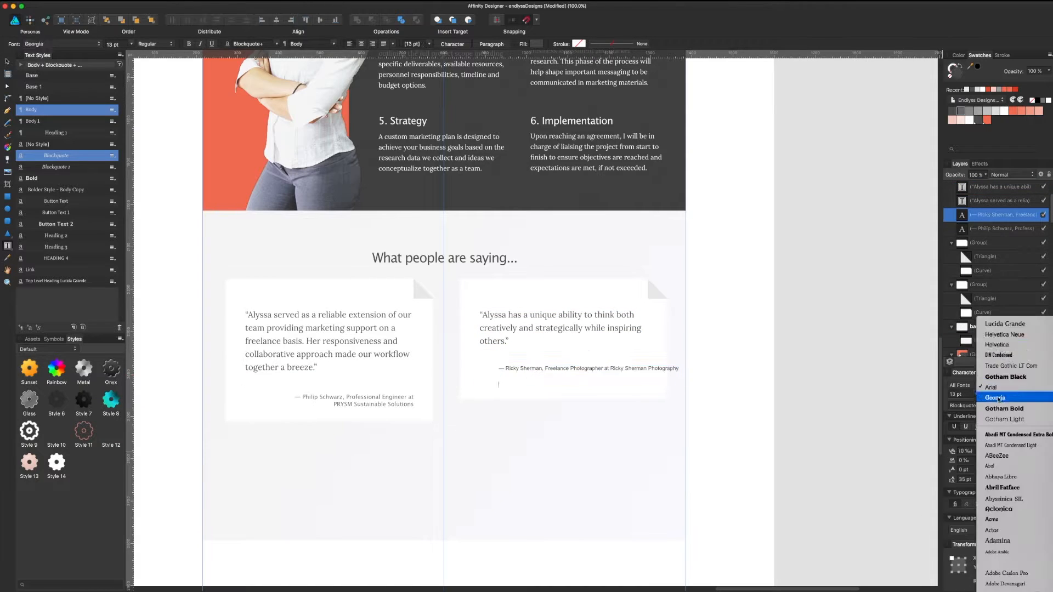
pyautogui.click(1001, 397)
pyautogui.press('super+a')
pyautogui.click(1014, 384)
pyautogui.click(1001, 397)
pyautogui.moveTo(965, 394); pyautogui.dragTo(941, 394)
pyautogui.write('14')
pyautogui.press('Return')
# Step: Break the attribution before "at" onto two right-aligned lines with 16 pt spacing, shifted about 70 px right
pyautogui.click(620, 368)
pyautogui.press('Return')
pyautogui.press('super+a')
pyautogui.moveTo(970, 480); pyautogui.dragTo(938, 481)
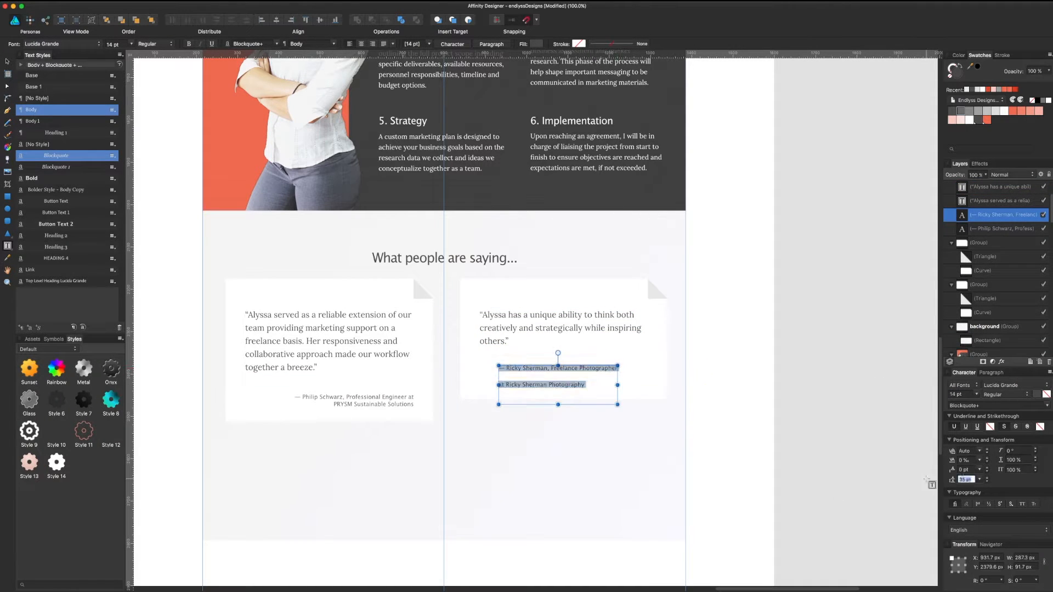
pyautogui.write('16')
pyautogui.press('Return')
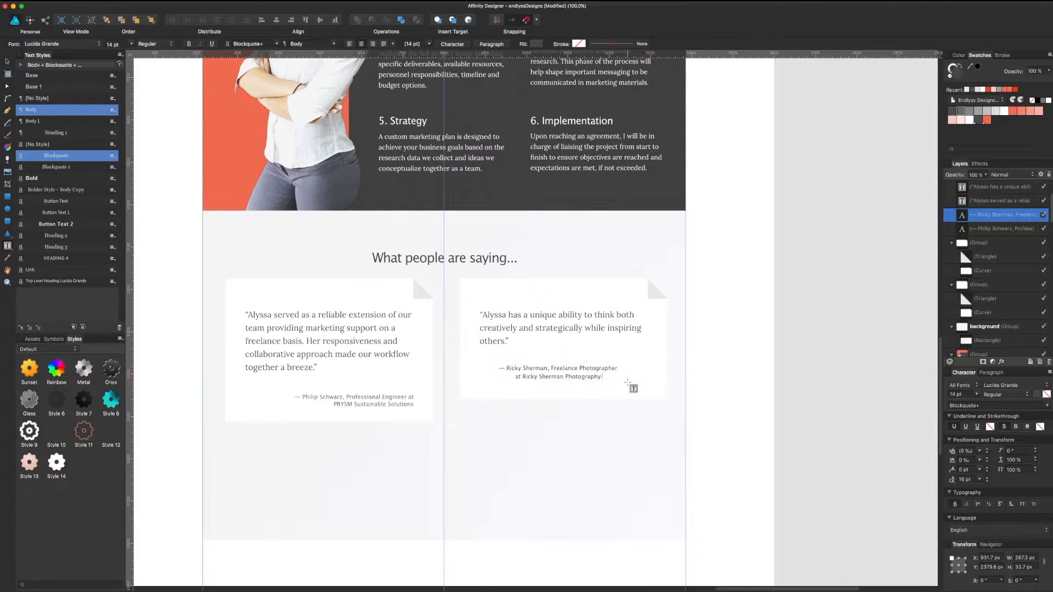
pyautogui.click(373, 43)
pyautogui.click(7, 62)
pyautogui.moveTo(583, 374); pyautogui.dragTo(620, 374)
# Step: Add a soft Outer Glow to the right card's background in Layer Effects
pyautogui.click(655, 351)
pyautogui.click(981, 271)
pyautogui.click(1001, 362)
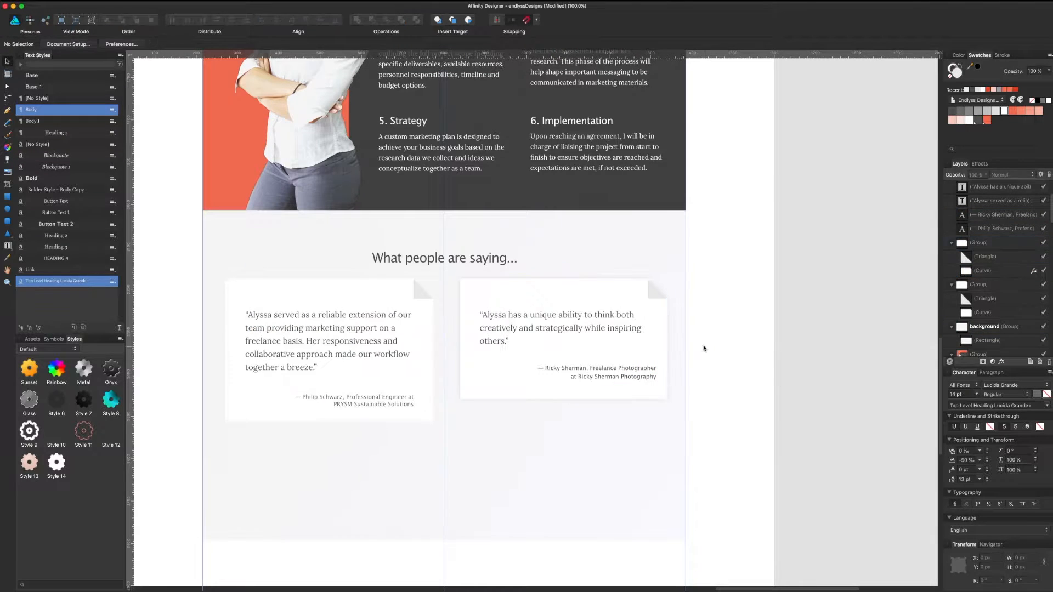
pyautogui.click(981, 270)
pyautogui.click(1001, 361)
pyautogui.click(253, 330)
pyautogui.click(368, 337)
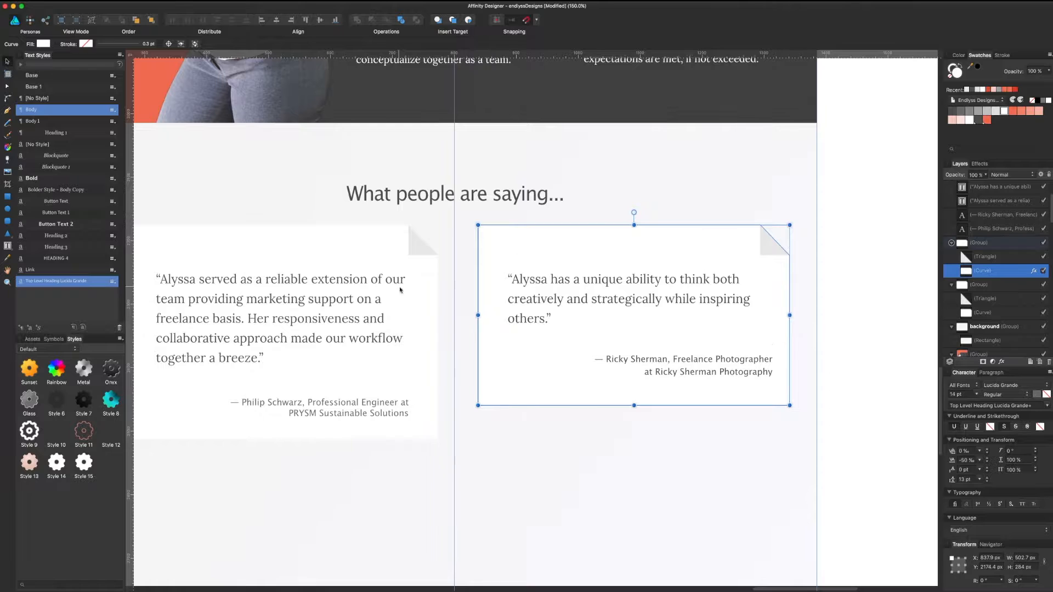
# Step: Give the left card's folded-corner triangle a linear gradient fill with an added stop at 35%
pyautogui.doubleClick(399, 291)
pyautogui.click(83, 463)
pyautogui.click(272, 512)
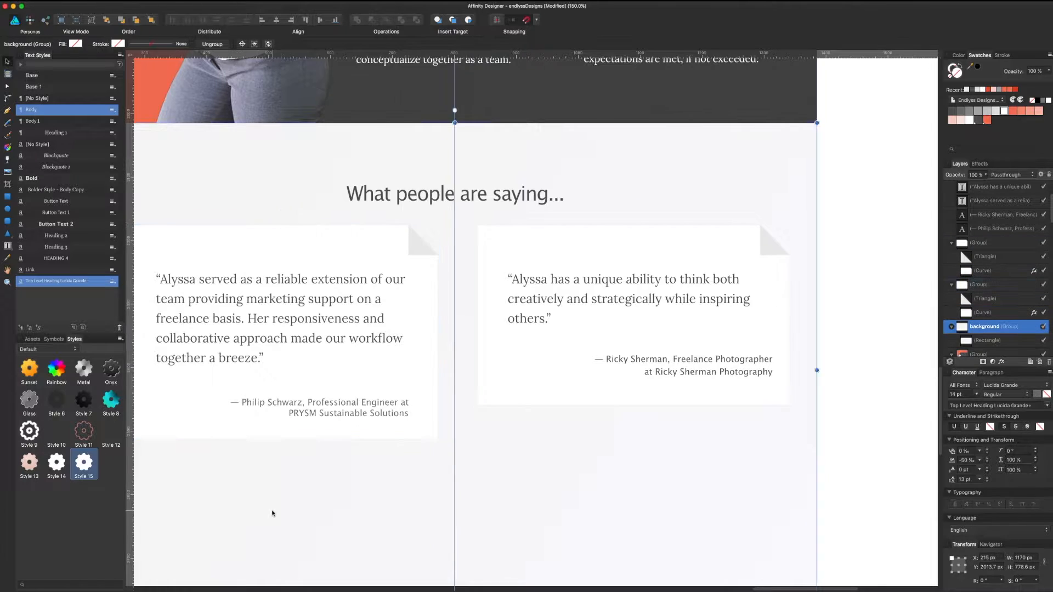
pyautogui.scroll(2, 273, 512)
pyautogui.hscroll(-3, 273, 512)
pyautogui.doubleClick(480, 282)
pyautogui.press('g')
pyautogui.press('v')
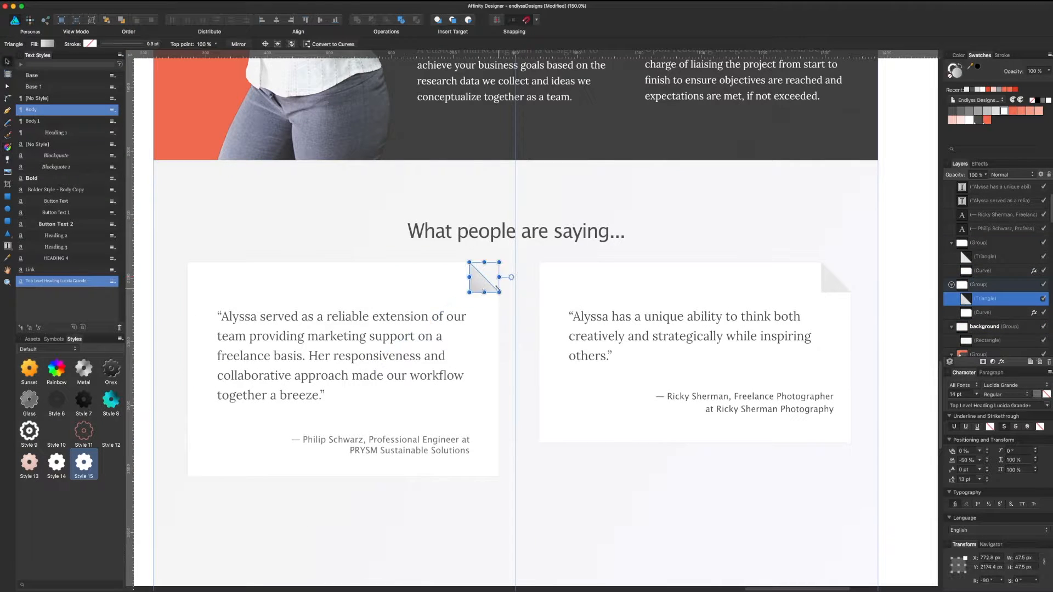
pyautogui.click(48, 43)
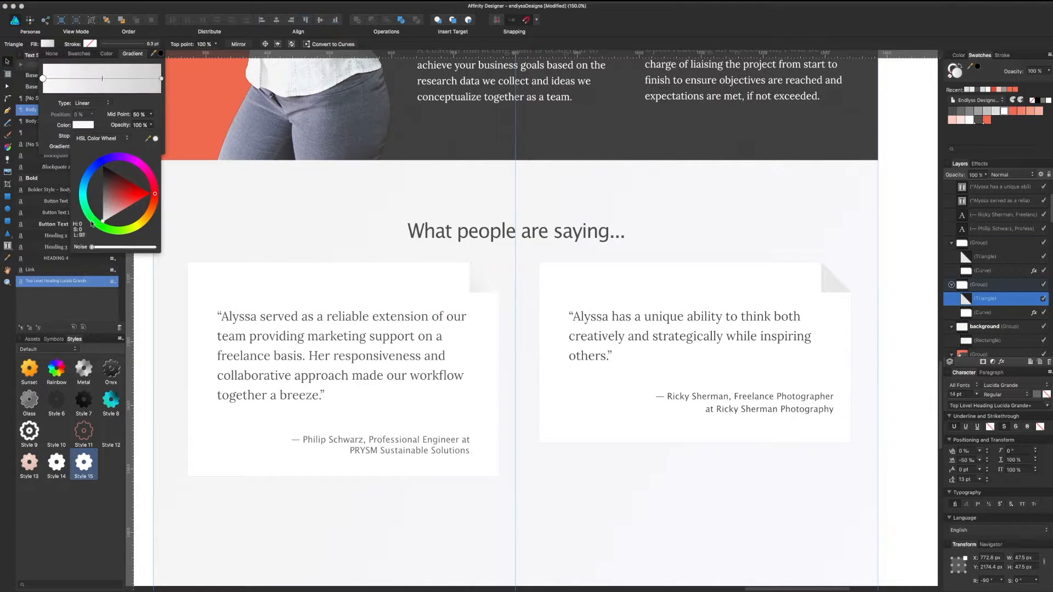
pyautogui.click(85, 78)
# Step: Darken the first gradient stop and recolour the middle 45% stop
pyautogui.click(75, 125)
pyautogui.moveTo(104, 191); pyautogui.dragTo(105, 190)
pyautogui.click(97, 78)
pyautogui.click(83, 125)
pyautogui.click(101, 138)
pyautogui.click(8, 146)
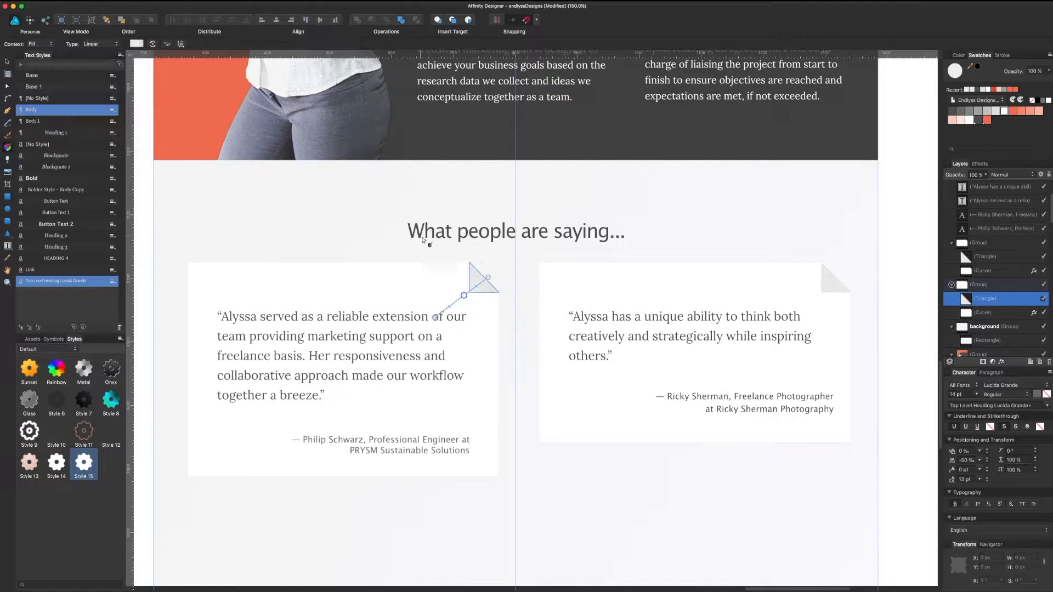
pyautogui.press('v')
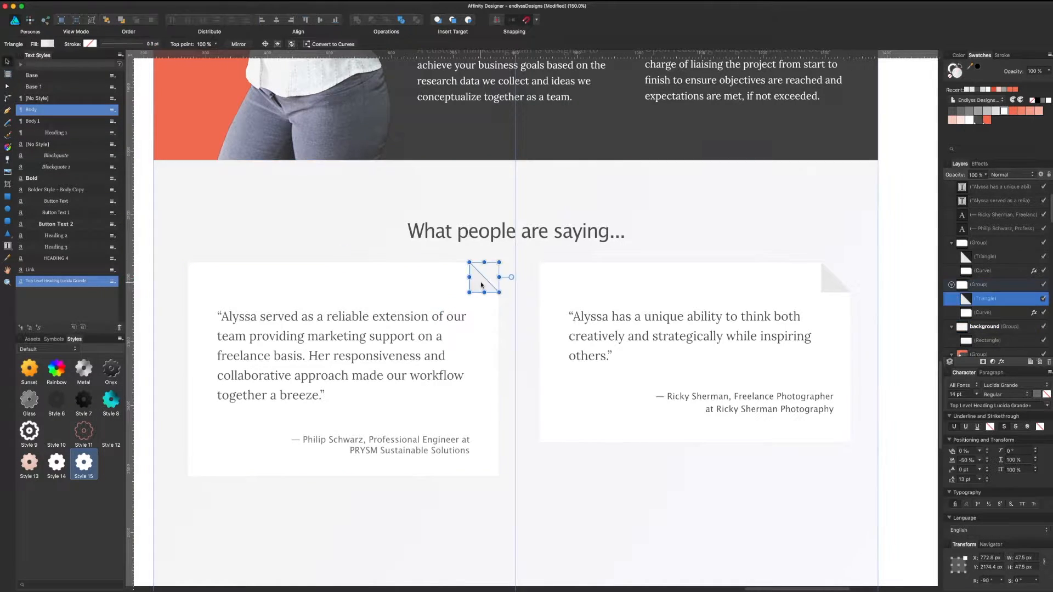
# Step: Save the triangle's look as new Style 16 and apply it to the right card's triangle
pyautogui.rightClick(478, 282)
pyautogui.click(501, 449)
pyautogui.doubleClick(830, 283)
pyautogui.click(111, 462)
pyautogui.click(616, 452)
# Step: Angle the gradient direction across each folded corner on both triangles
pyautogui.press('g')
pyautogui.moveTo(616, 451); pyautogui.dragTo(640, 388)
pyautogui.press('super+minus')
pyautogui.moveTo(657, 276); pyautogui.dragTo(660, 421)
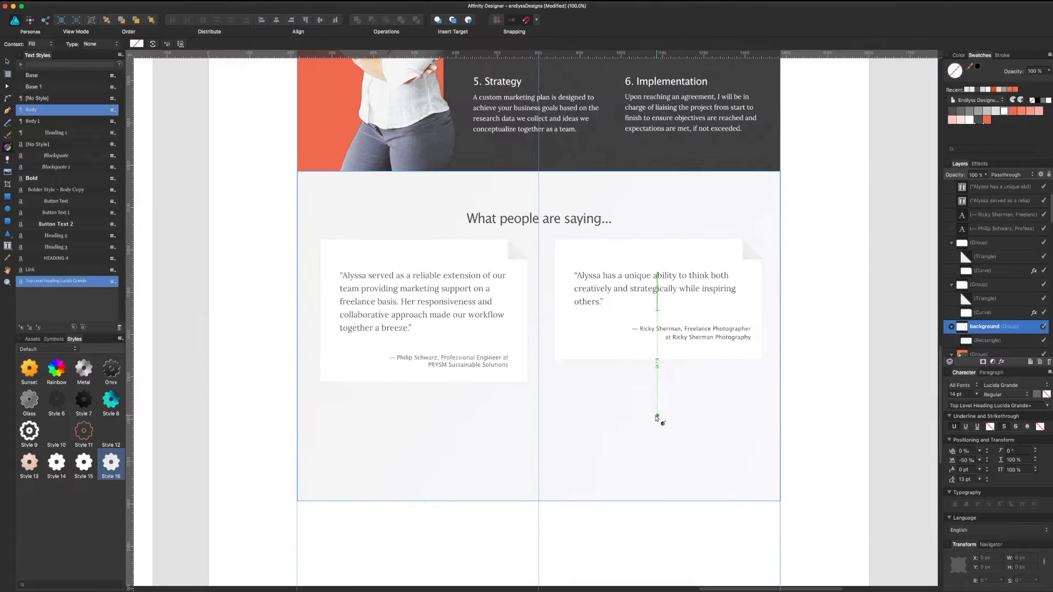
pyautogui.press('v')
pyautogui.doubleClick(514, 253)
pyautogui.click(49, 44)
pyautogui.click(8, 147)
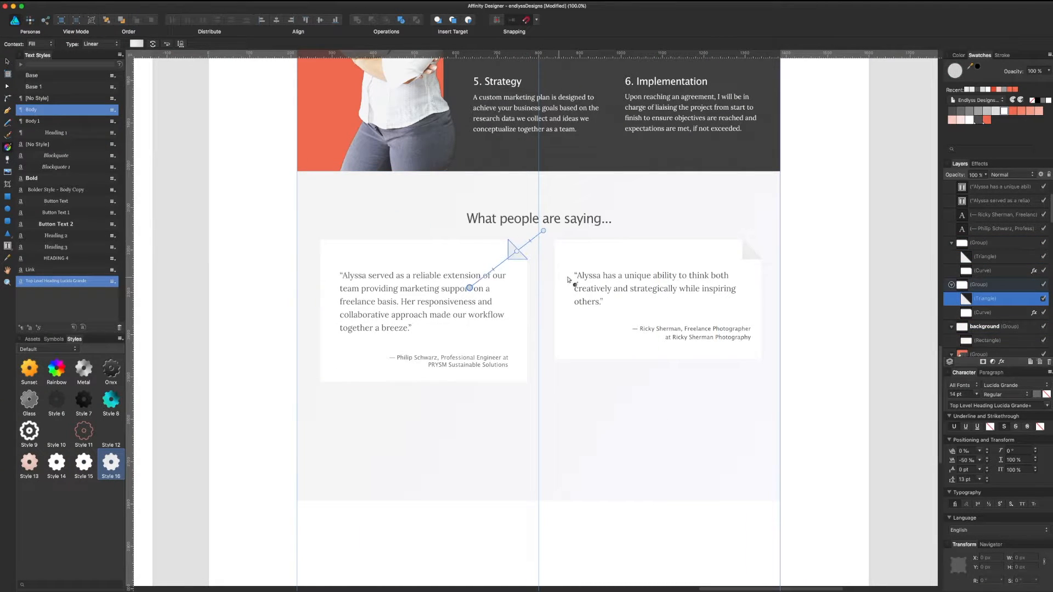
pyautogui.press('v')
pyautogui.doubleClick(750, 251)
pyautogui.press('g')
pyautogui.moveTo(724, 272); pyautogui.dragTo(774, 226)
# Step: Set the left quote to font size 18 with line spacing 2
pyautogui.press('v')
pyautogui.click(811, 214)
pyautogui.scroll(-3, 810, 214)
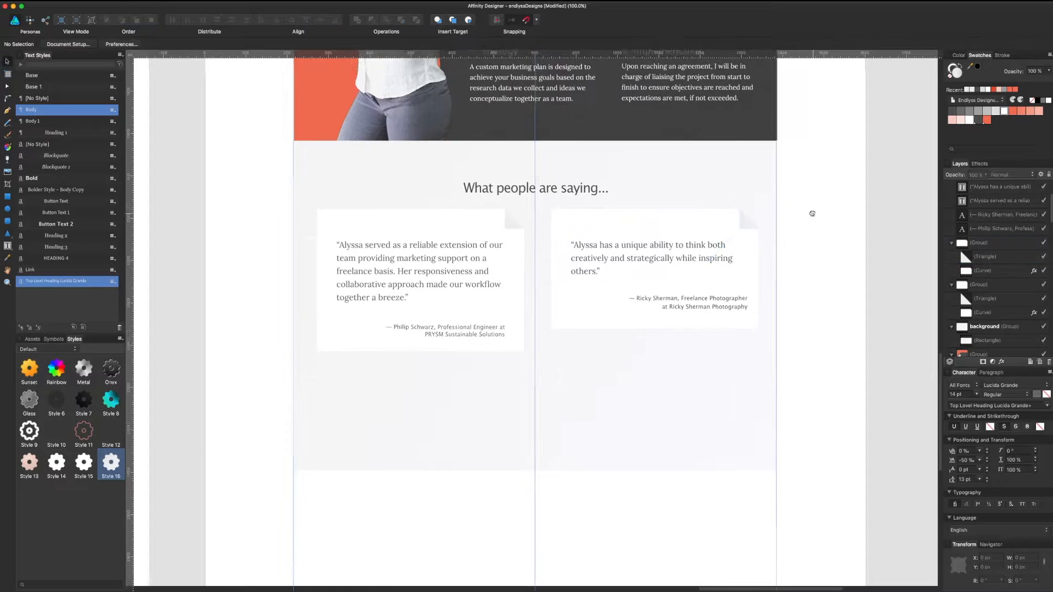
pyautogui.tripleClick(479, 221)
pyautogui.click(957, 395)
pyautogui.write('18')
pyautogui.click(965, 479)
pyautogui.write('2')
pyautogui.press('Return')
# Step: Centre-align the right quote and resize its frame, undoing an unwanted change
pyautogui.tripleClick(630, 207)
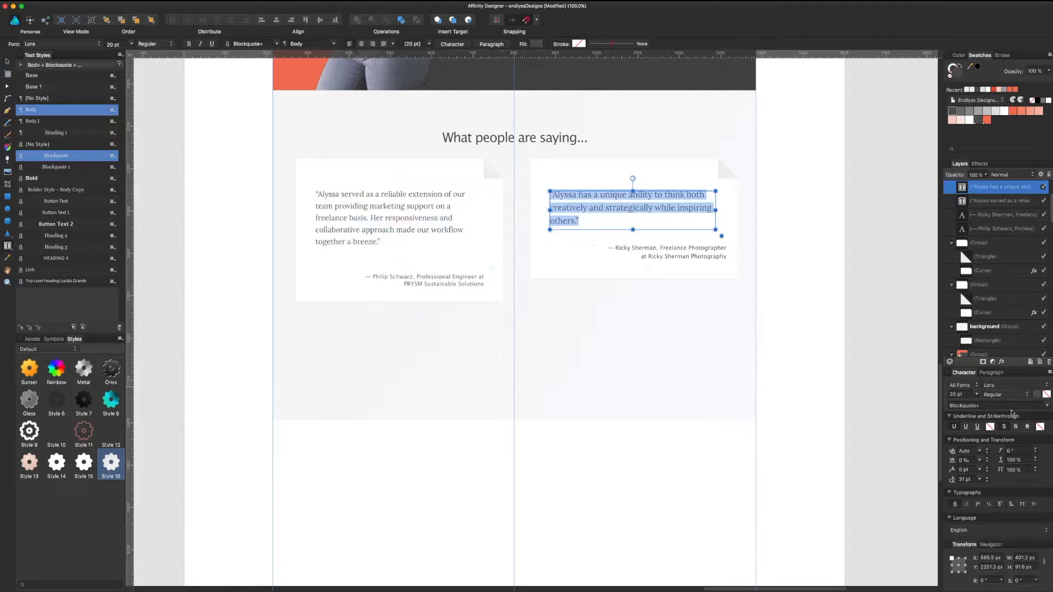
pyautogui.click(990, 372)
pyautogui.click(965, 408)
pyautogui.moveTo(715, 210); pyautogui.dragTo(690, 210)
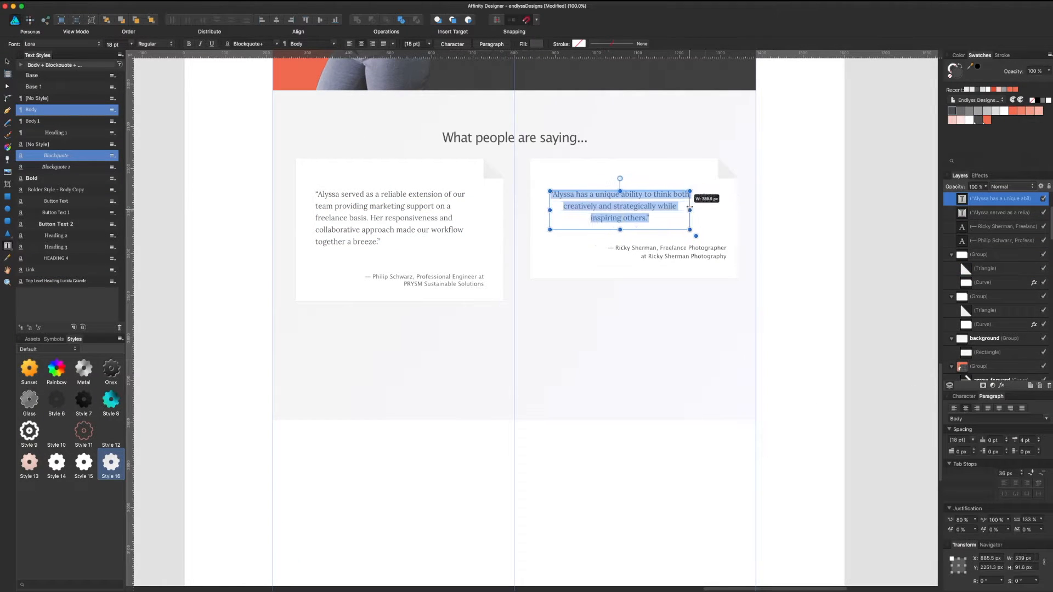
pyautogui.click(6, 62)
pyautogui.moveTo(620, 216); pyautogui.dragTo(634, 216)
pyautogui.scroll(4, 633, 216)
pyautogui.click(400, 430)
pyautogui.press('super+z')
pyautogui.press('super+z')
pyautogui.press('super+z')
# Step: Left-align the right quote again, nudge quotes and captions into place, and save
pyautogui.moveTo(718, 412); pyautogui.dragTo(694, 412)
pyautogui.scroll(-3, 658, 409)
pyautogui.moveTo(631, 373); pyautogui.dragTo(638, 351)
pyautogui.click(540, 369)
pyautogui.moveTo(694, 401); pyautogui.dragTo(683, 394)
pyautogui.moveTo(431, 426); pyautogui.dragTo(428, 427)
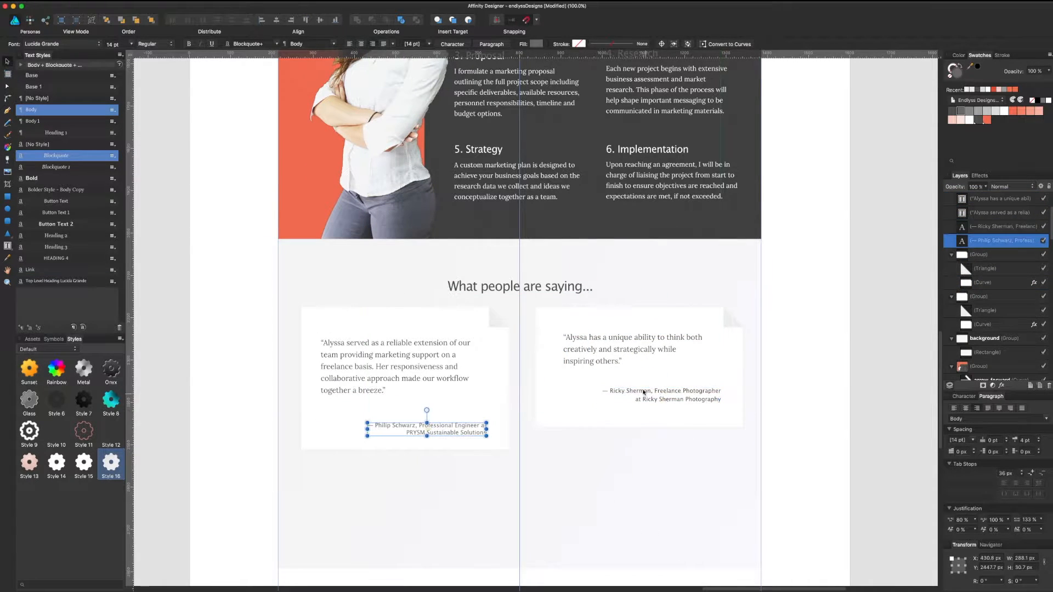
pyautogui.moveTo(610, 353); pyautogui.dragTo(604, 352)
pyautogui.moveTo(677, 394); pyautogui.dragTo(682, 394)
pyautogui.click(637, 480)
pyautogui.moveTo(637, 480); pyautogui.dragTo(658, 484)
pyautogui.press('super+s')
# Step: Delete the folded corners and both white cards, then move the left quote and caption up
pyautogui.scroll(5, 627, 470)
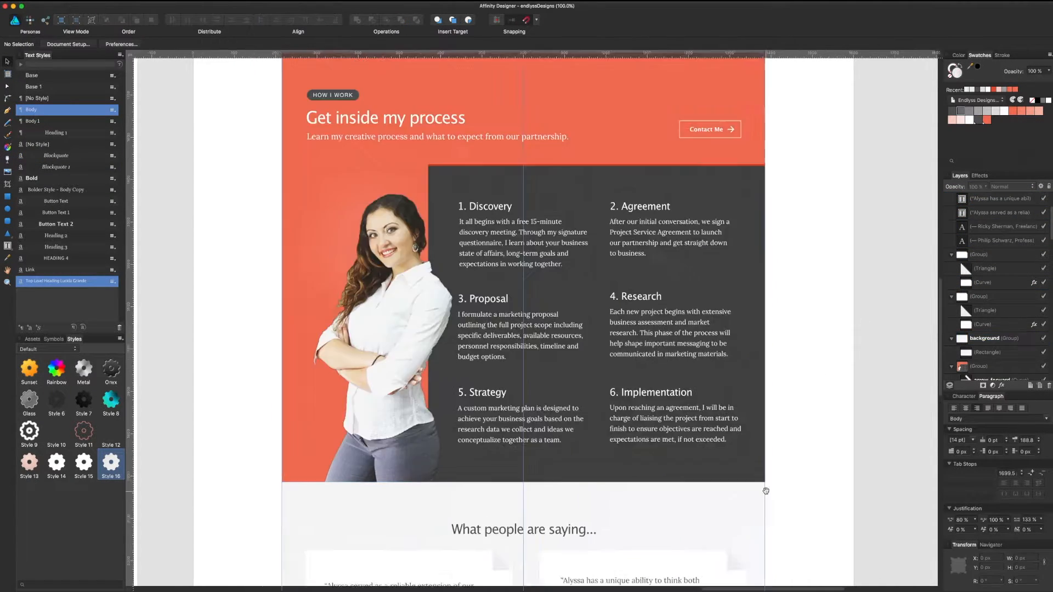
pyautogui.scroll(-6, 672, 387)
pyautogui.click(717, 245)
pyautogui.press('Delete')
pyautogui.click(486, 244)
pyautogui.press('Delete')
pyautogui.click(719, 246)
pyautogui.press('Delete')
pyautogui.click(408, 300)
pyautogui.keyDown('shift'); pyautogui.click(428, 348); pyautogui.keyUp('shift')
pyautogui.moveTo(408, 302); pyautogui.dragTo(411, 296)
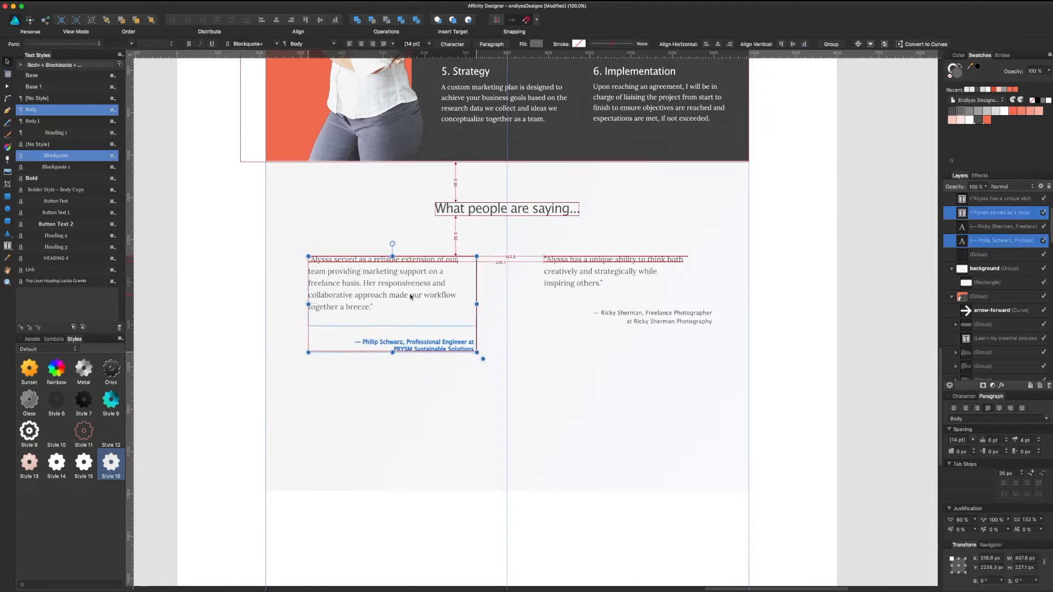
# Step: Draw an unfilled rectangle with a grey outline around the left quote and caption
pyautogui.press('m')
pyautogui.moveTo(292, 245); pyautogui.dragTo(493, 362)
pyautogui.click(1032, 100)
pyautogui.click(951, 66)
pyautogui.click(979, 112)
# Step: Delete the right quote and caption, and widen the quote across the centred box
pyautogui.click(383, 274)
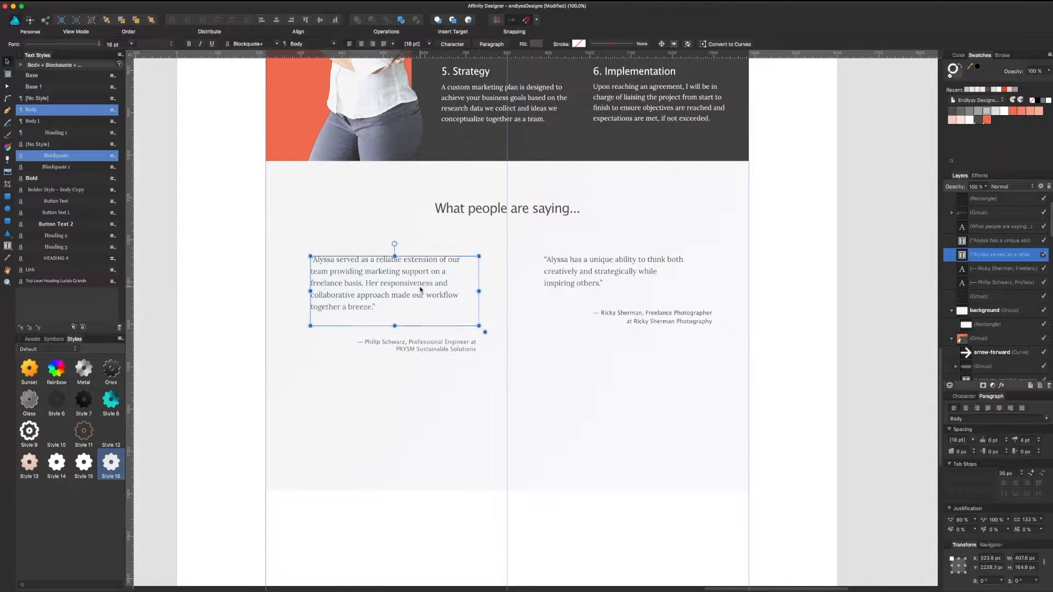
pyautogui.moveTo(384, 274); pyautogui.dragTo(498, 275)
pyautogui.click(630, 272)
pyautogui.press('Delete')
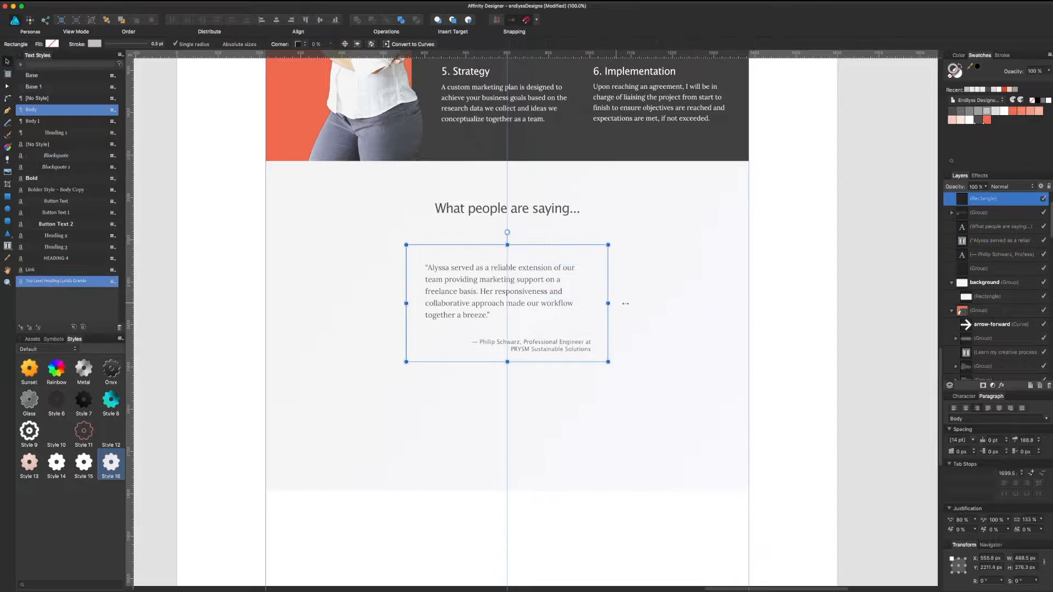
pyautogui.moveTo(406, 302); pyautogui.dragTo(376, 300)
pyautogui.moveTo(570, 346); pyautogui.dragTo(625, 365)
pyautogui.scroll(3, 627, 430)
pyautogui.moveTo(603, 411); pyautogui.dragTo(603, 378)
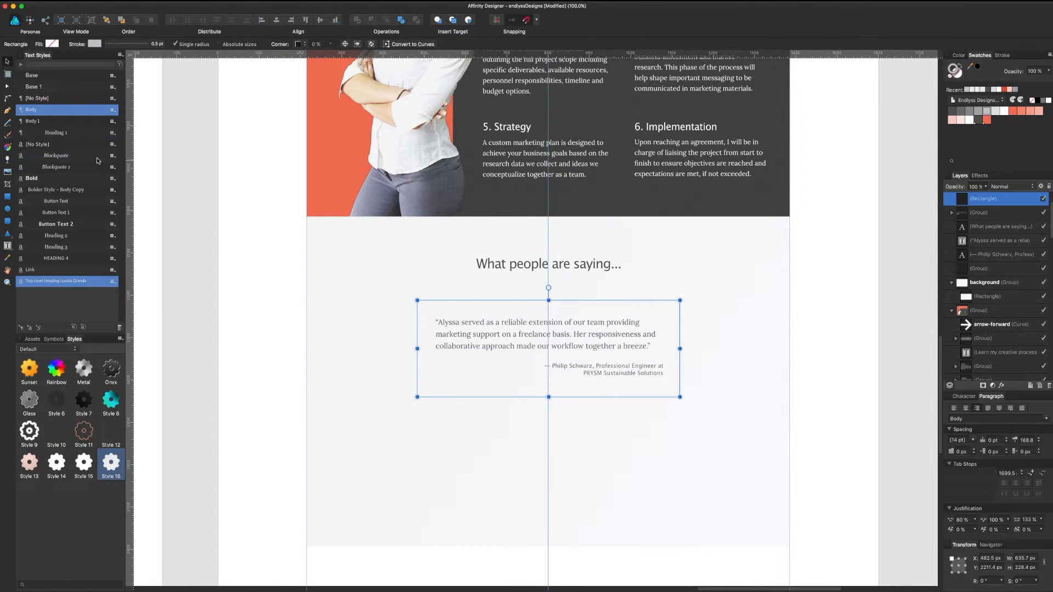
# Step: Add a red 4 px bar along the top of the quote box
pyautogui.moveTo(417, 300); pyautogui.dragTo(679, 294)
pyautogui.click(1013, 111)
pyautogui.click(1025, 567)
pyautogui.write('4')
pyautogui.press('Return')
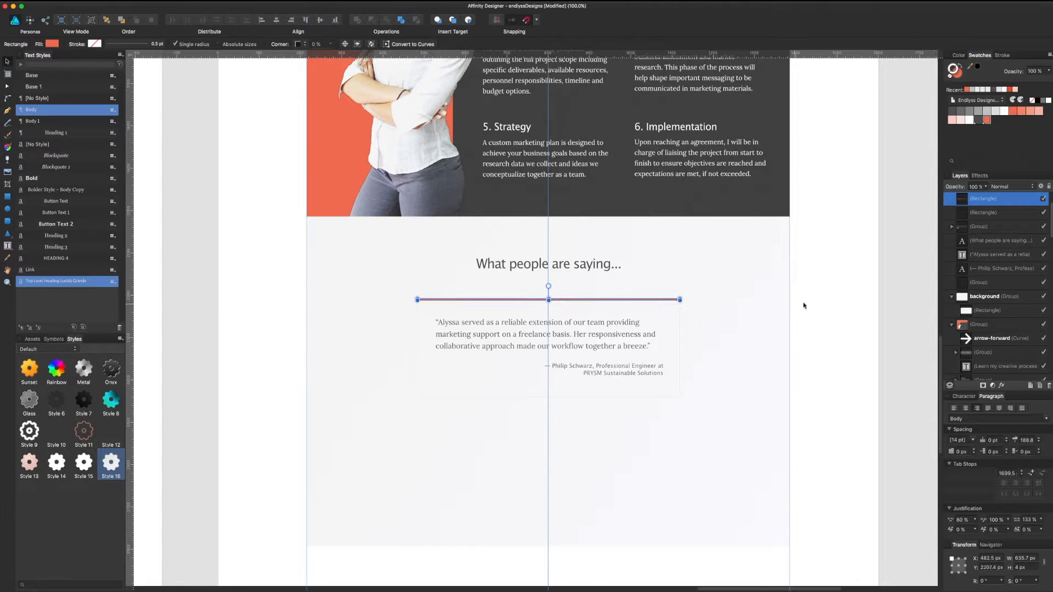
# Step: Send the white quote box behind the texts and select it together with the quote
pyautogui.click(673, 388)
pyautogui.press('super+bracketleft')
pyautogui.press('super+bracketleft')
pyautogui.press('super+bracketleft')
pyautogui.press('super+bracketleft')
pyautogui.click(653, 378)
pyautogui.click(806, 364)
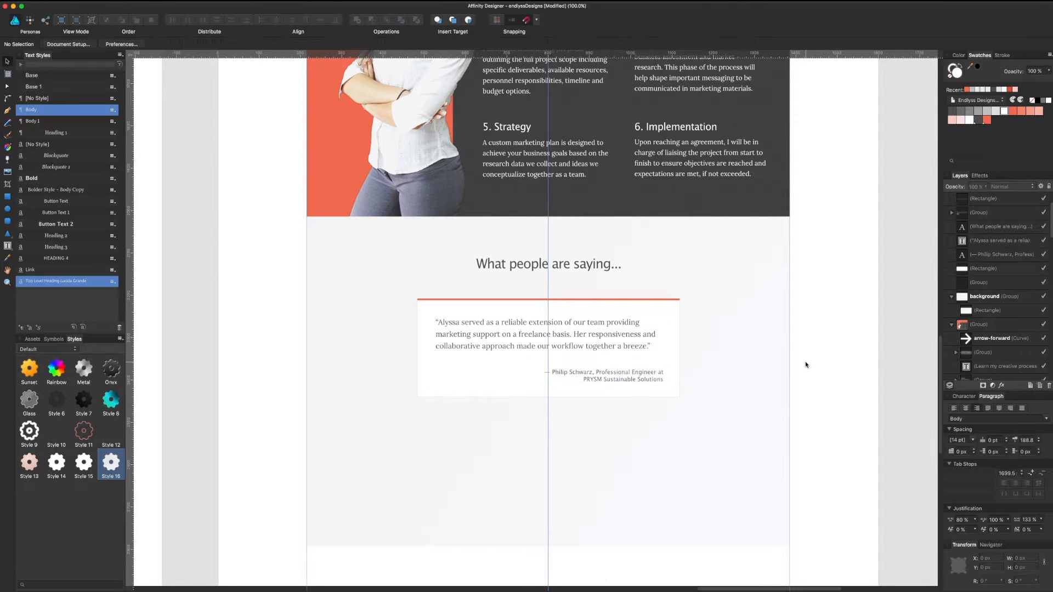
pyautogui.scroll(4, 806, 364)
pyautogui.scroll(-3, 806, 470)
pyautogui.click(493, 404)
pyautogui.keyDown('shift'); pyautogui.click(503, 330); pyautogui.keyUp('shift')
# Step: Group the quote card and duplicate it into positions on the left and right
pyautogui.press('super+g')
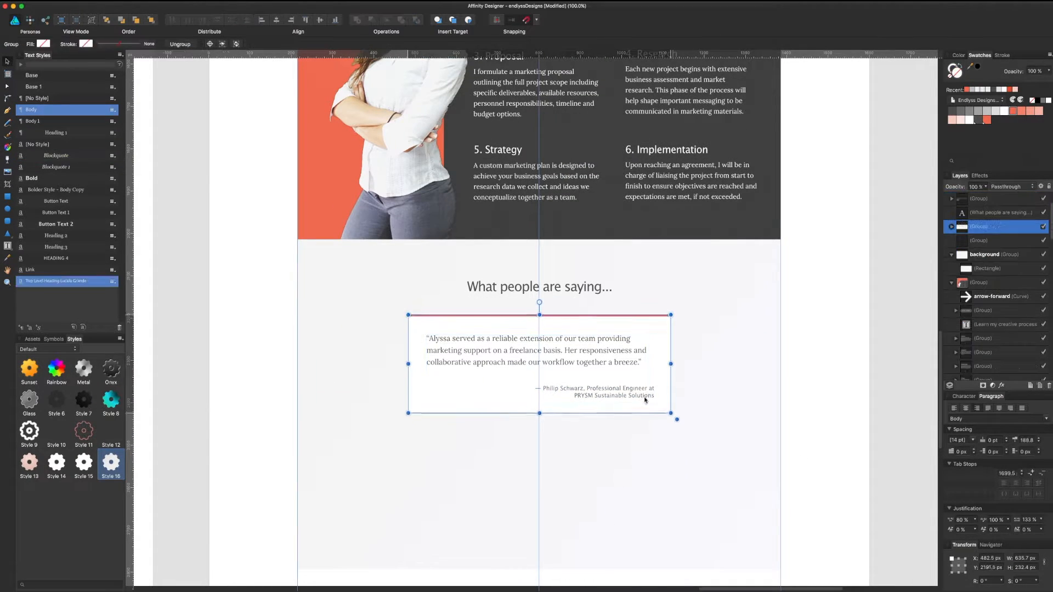
pyautogui.scroll(2, 830, 360)
pyautogui.moveTo(548, 433); pyautogui.dragTo(277, 433)
pyautogui.moveTo(548, 433); pyautogui.dragTo(812, 433)
pyautogui.press('super+d')
# Step: Clip both card copies inside the testimonials background rectangle via the Layers panel
pyautogui.scroll(-2, 765, 352)
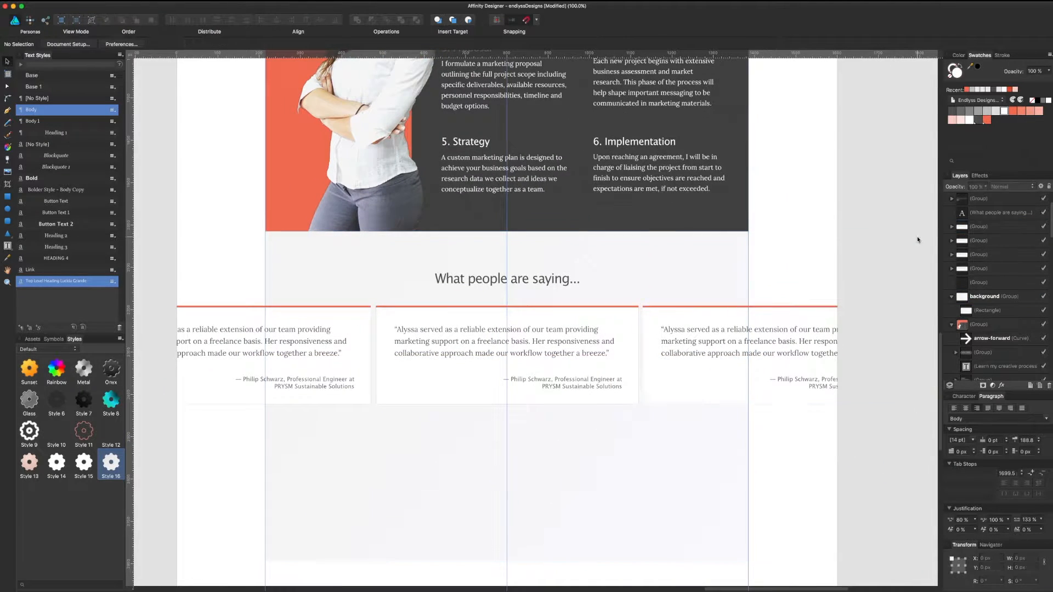
pyautogui.click(979, 226)
pyautogui.moveTo(980, 233); pyautogui.dragTo(994, 319)
pyautogui.press('super+d')
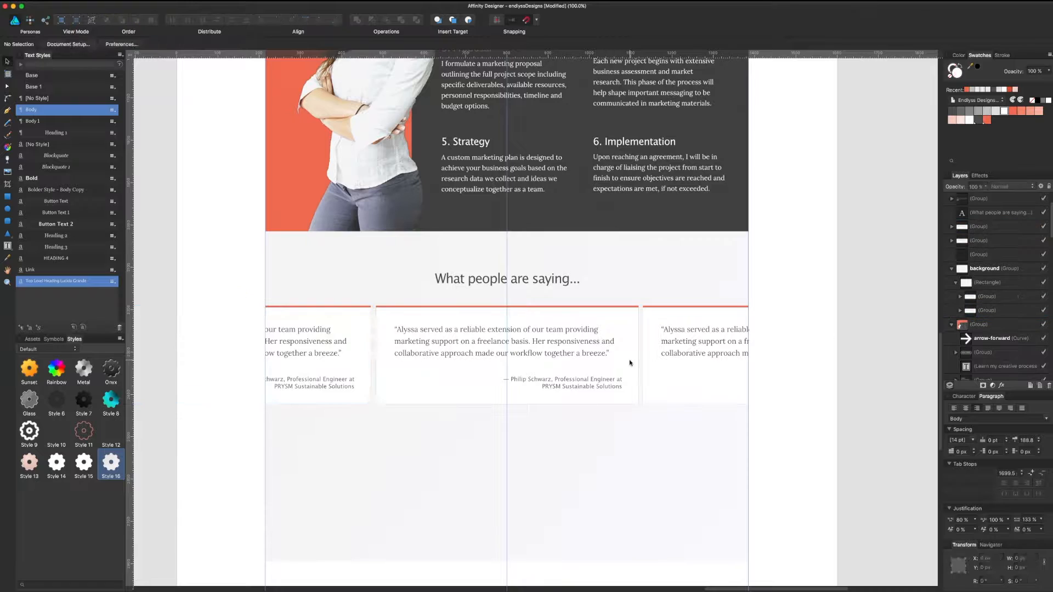
pyautogui.scroll(-2, 632, 373)
pyautogui.click(522, 430)
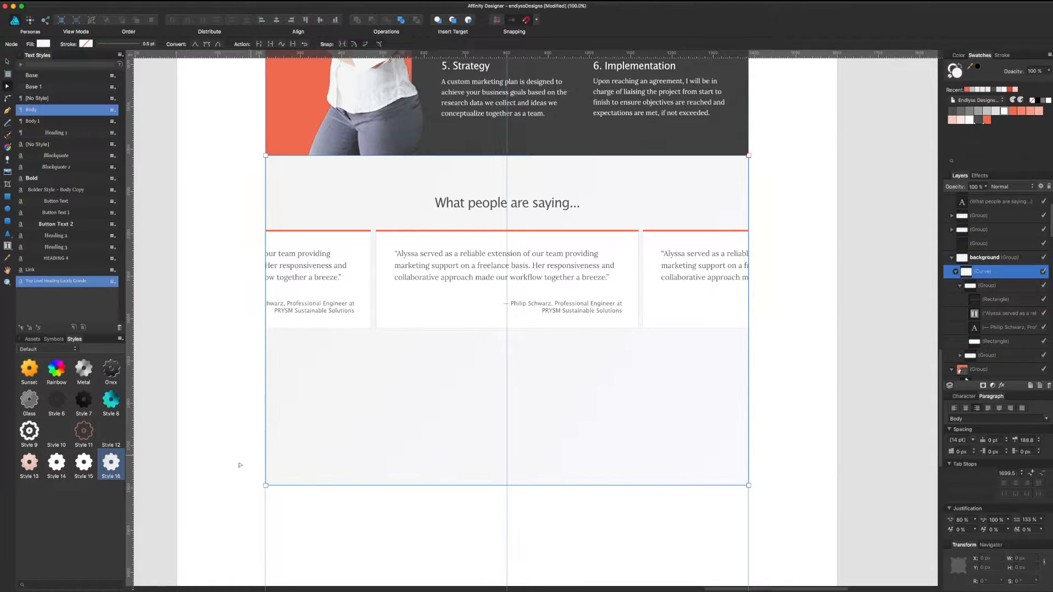
pyautogui.scroll(10, 454, 325)
pyautogui.hscroll(-6, 454, 326)
pyautogui.scroll(-15, 454, 325)
pyautogui.hscroll(8, 455, 325)
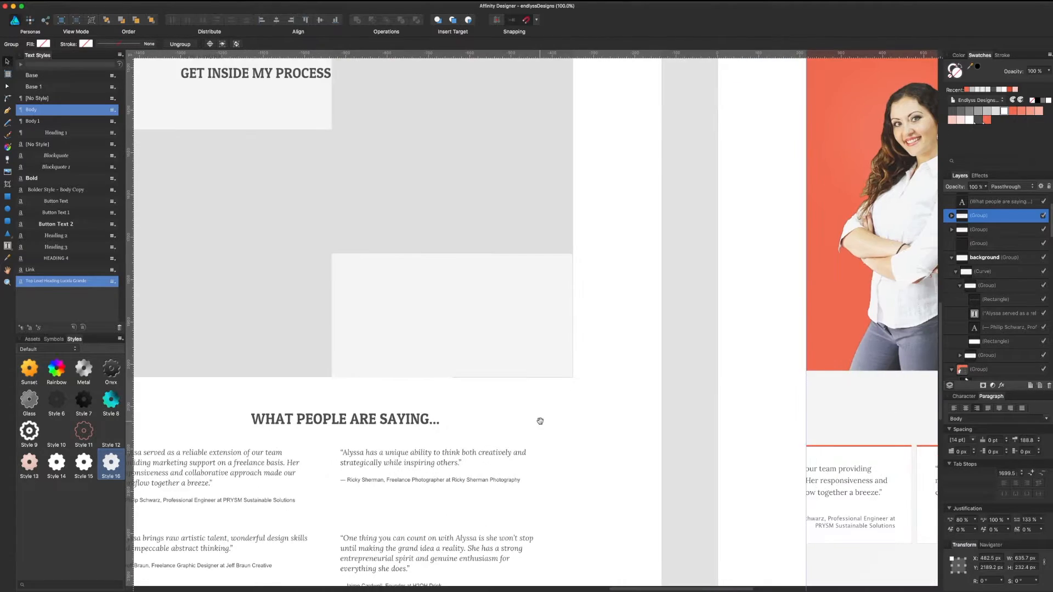
pyautogui.hscroll(5, 551, 236)
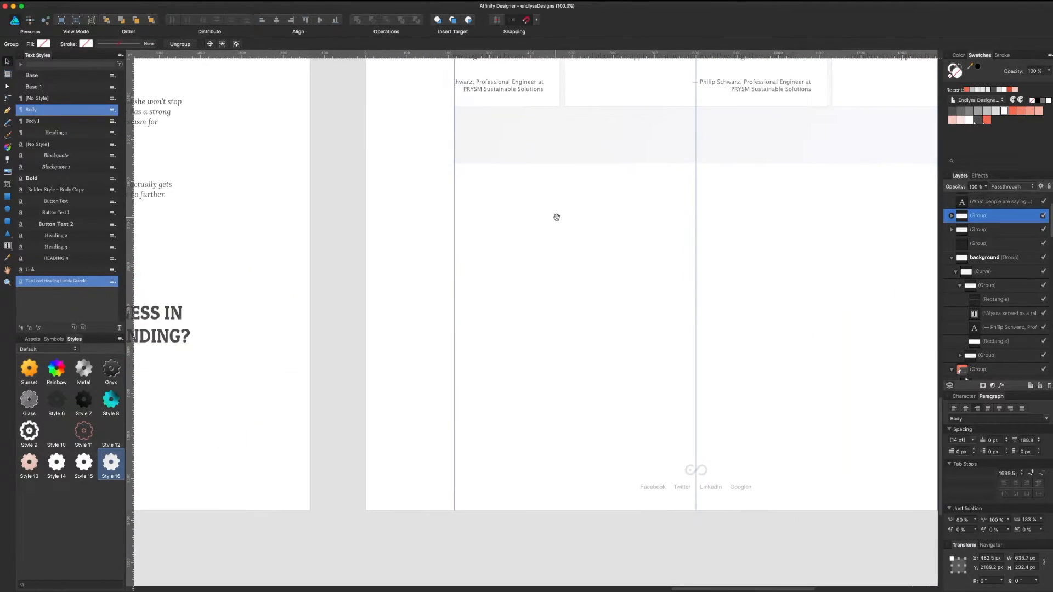
pyautogui.scroll(5, 430, 371)
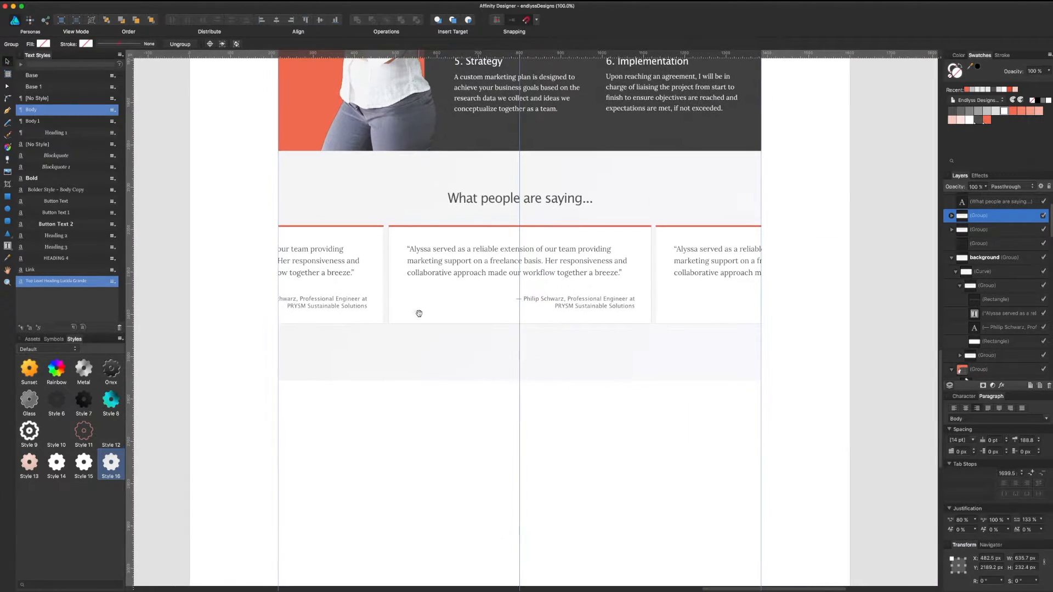
pyautogui.scroll(5, 418, 310)
pyautogui.scroll(2, 464, 326)
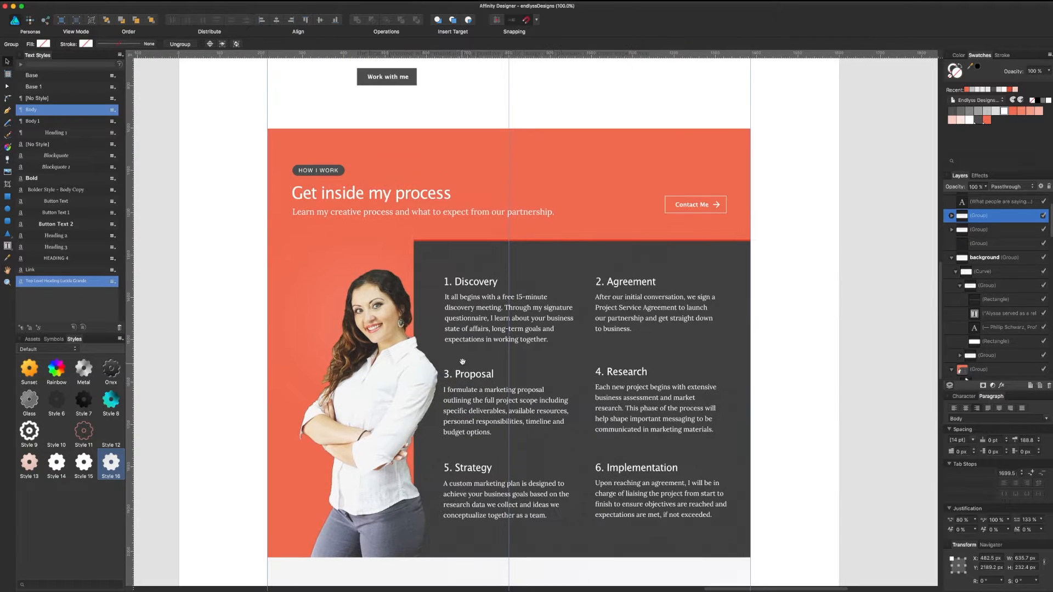
pyautogui.scroll(10, 480, 270)
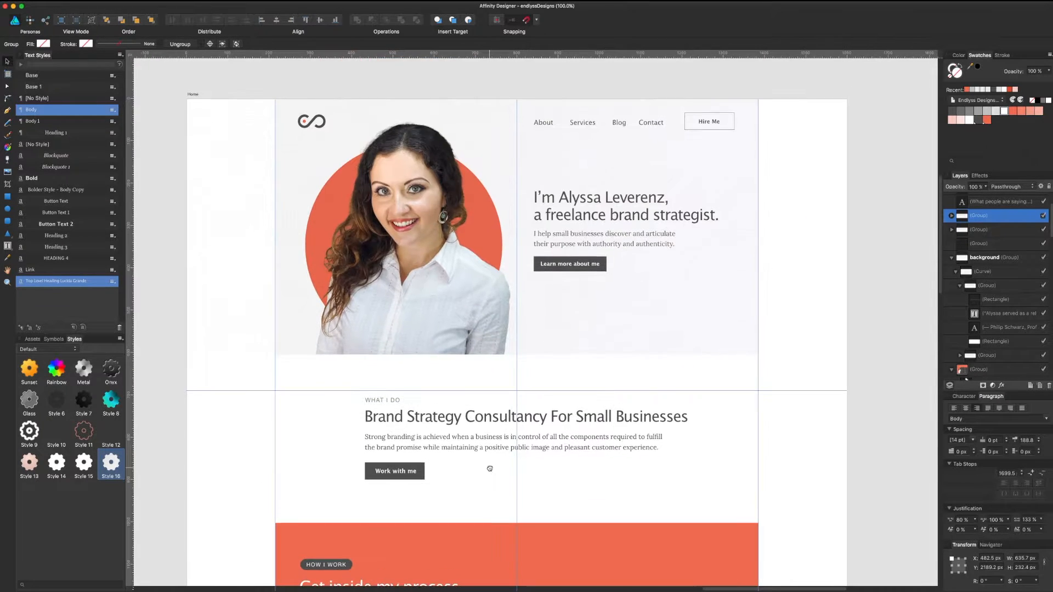
# Step: Select the 'Small business in need of branding? Let's talk.' text group on the wireframe artboard
pyautogui.scroll(-20, 489, 468)
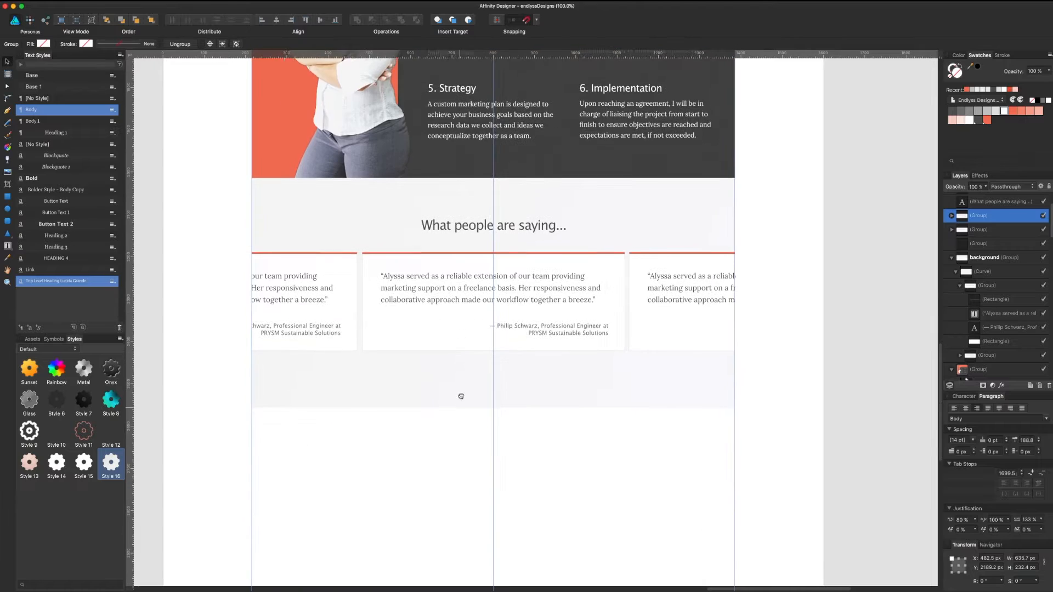
pyautogui.moveTo(447, 334); pyautogui.dragTo(505, 481)
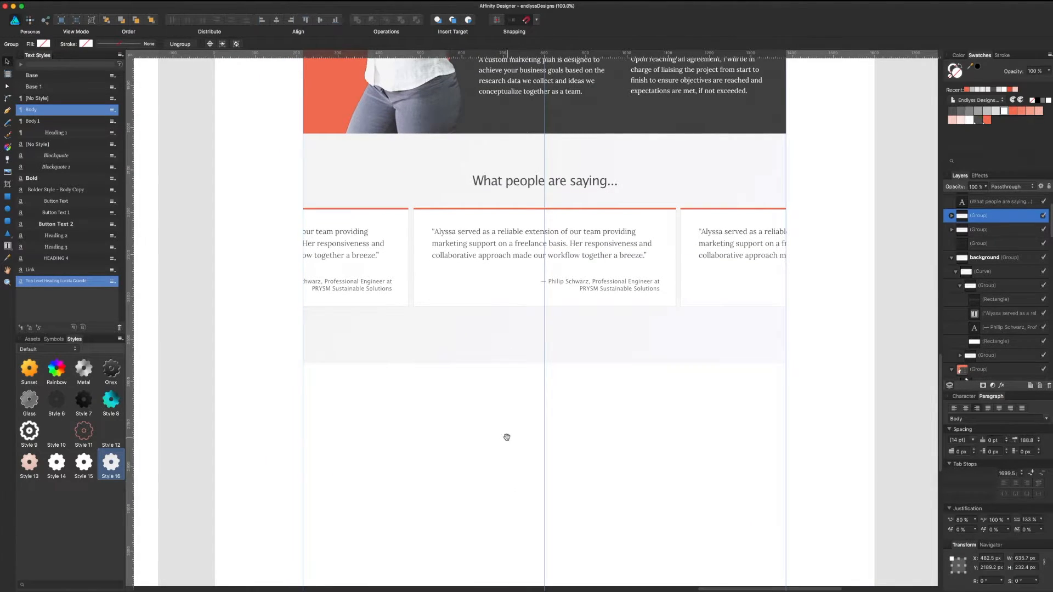
pyautogui.moveTo(435, 449); pyautogui.dragTo(548, 286)
pyautogui.hscroll(-4, 536, 310)
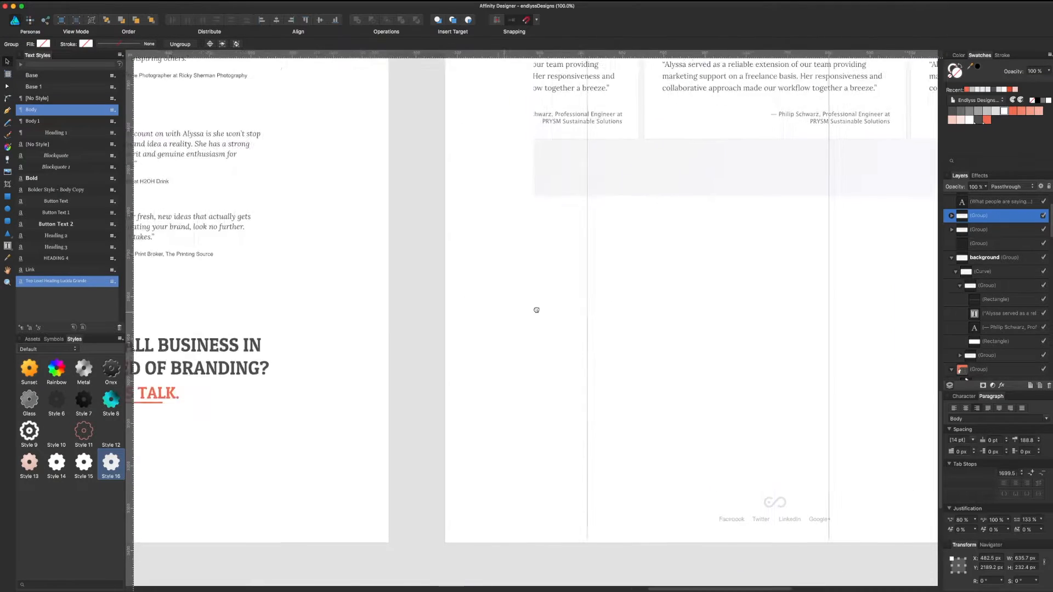
pyautogui.hscroll(-5, 536, 310)
pyautogui.click(476, 357)
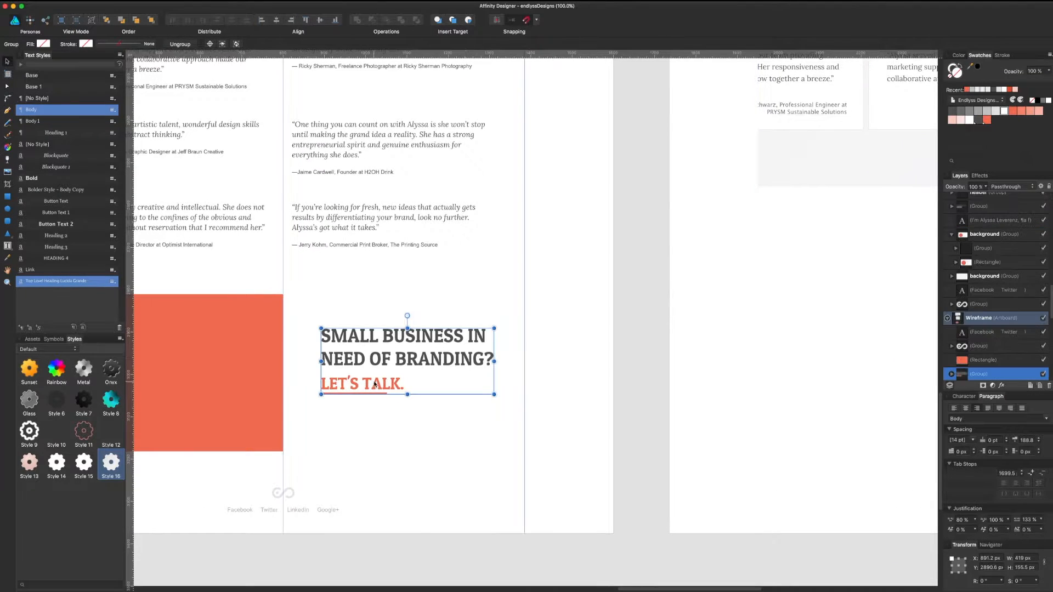
pyautogui.click(681, 333)
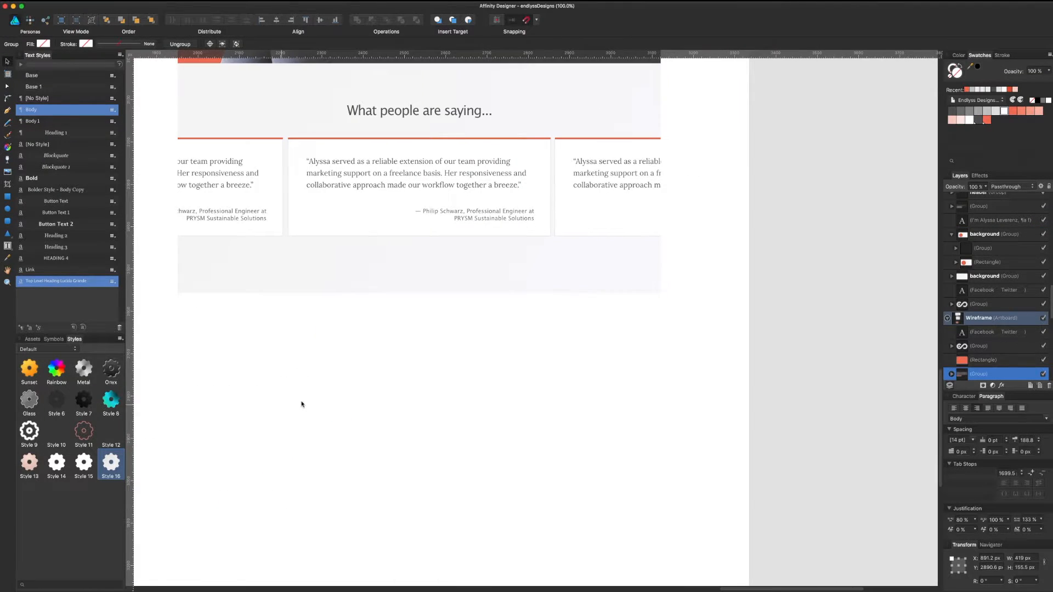
# Step: Paste the headline below the testimonials and nudge it up and right into place
pyautogui.hscroll(-3, 301, 404)
pyautogui.scroll(-1, 301, 404)
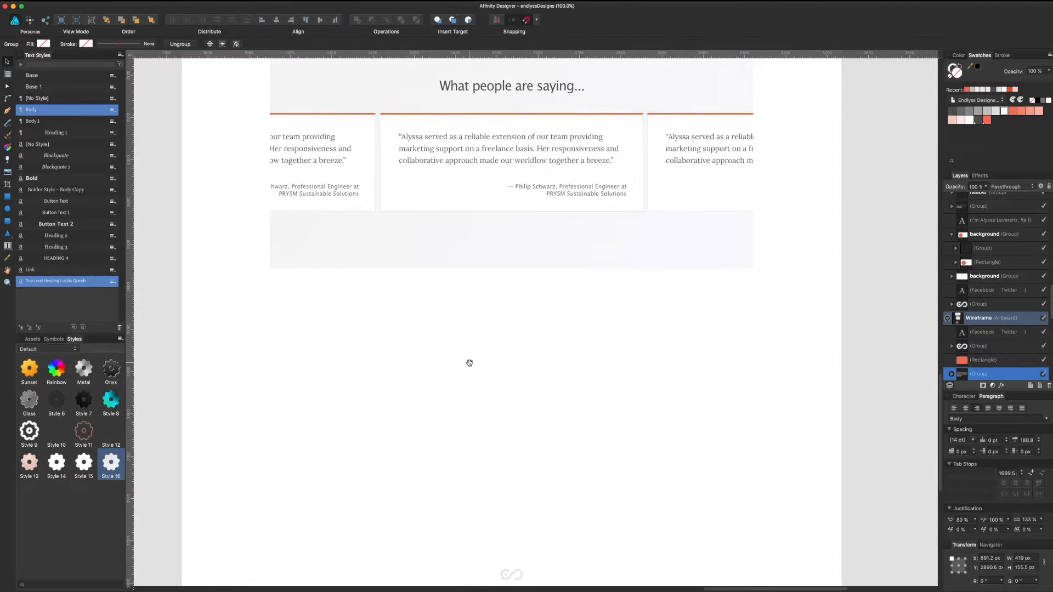
pyautogui.press('t')
pyautogui.click(550, 362)
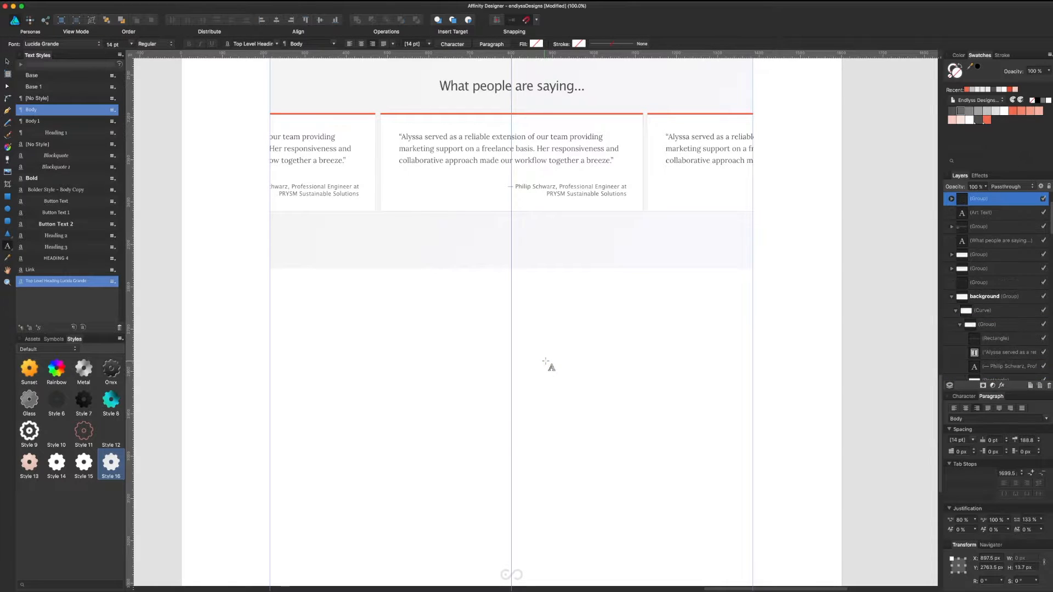
pyautogui.press('super+v')
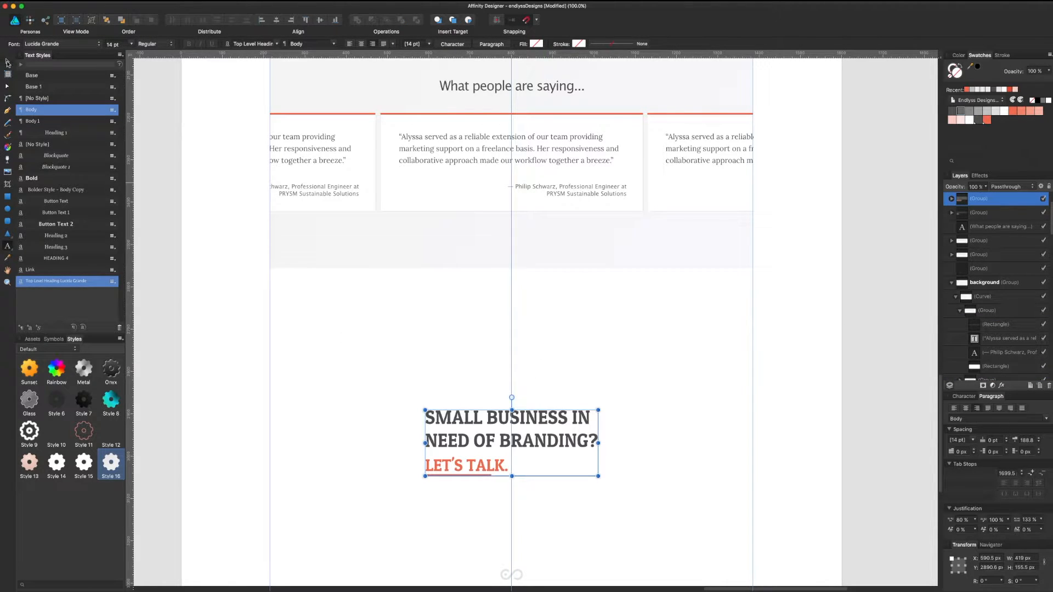
pyautogui.click(7, 61)
pyautogui.hotkey('shift', 'Up')
pyautogui.hotkey('shift', 'Right')
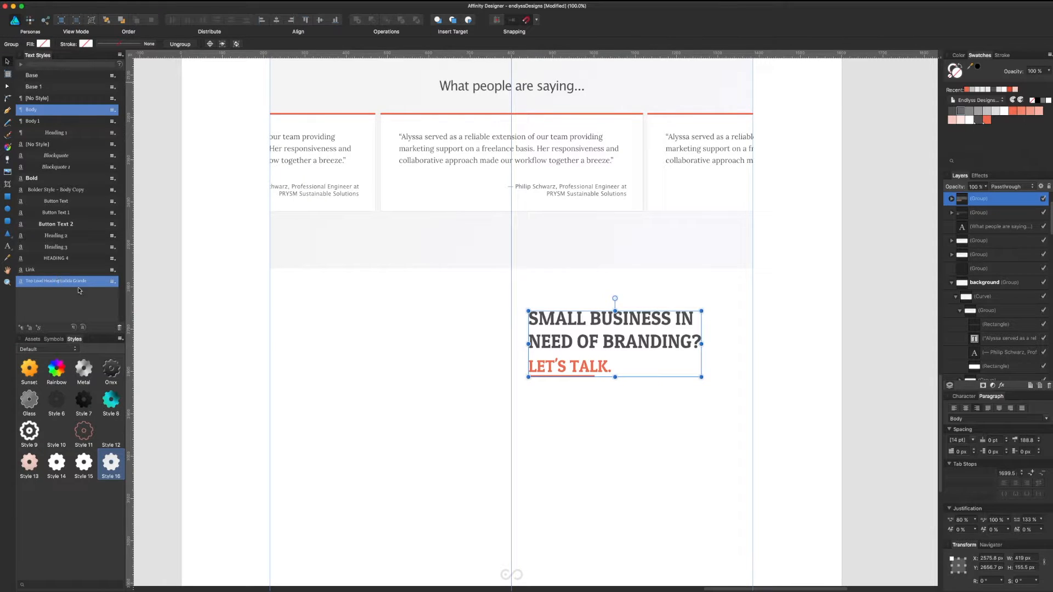
# Step: Apply the Top Level Heading Lucida Grande style to the headline and switch the font to Helvetica Neue
pyautogui.doubleClick(595, 351)
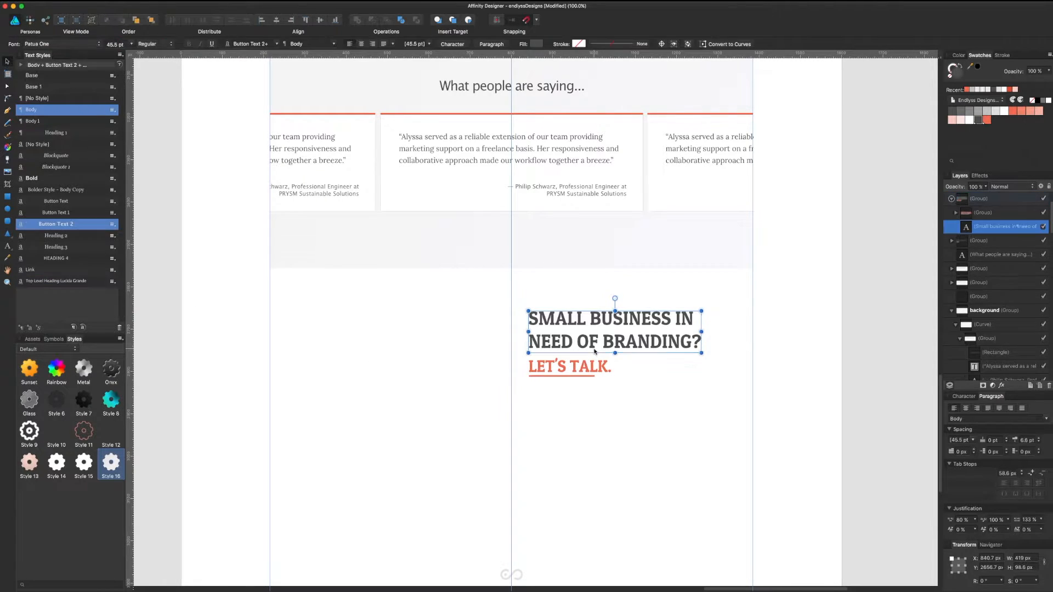
pyautogui.click(84, 282)
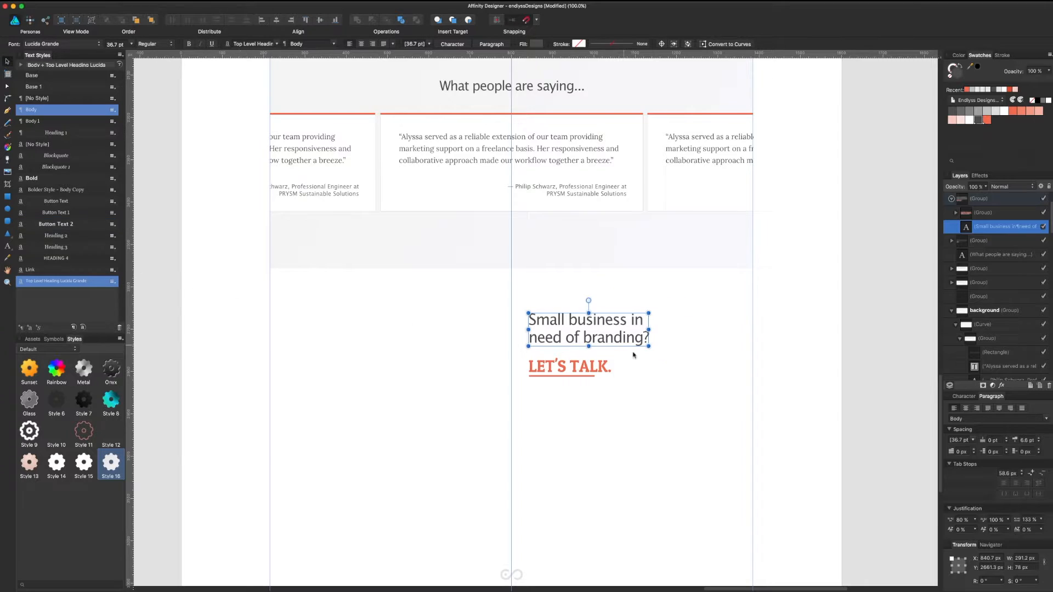
pyautogui.click(590, 374)
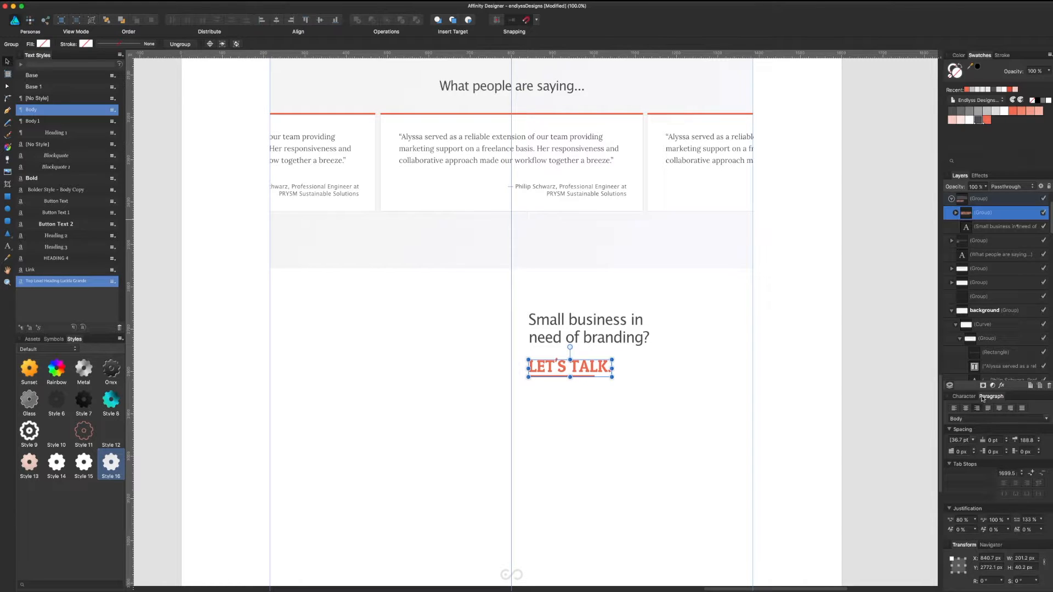
pyautogui.press('super+t')
pyautogui.click(1007, 387)
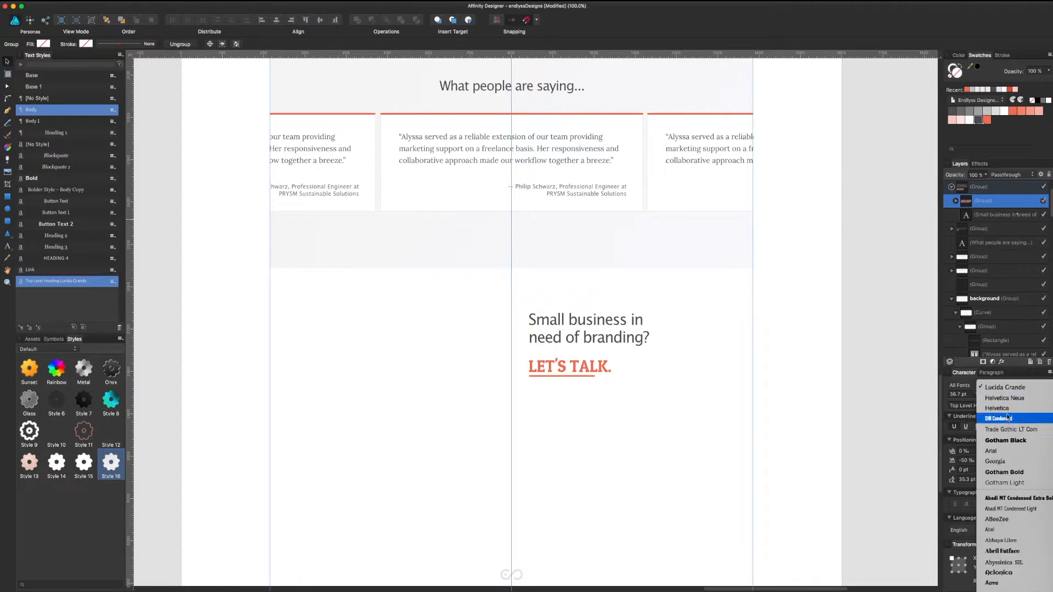
pyautogui.click(1008, 401)
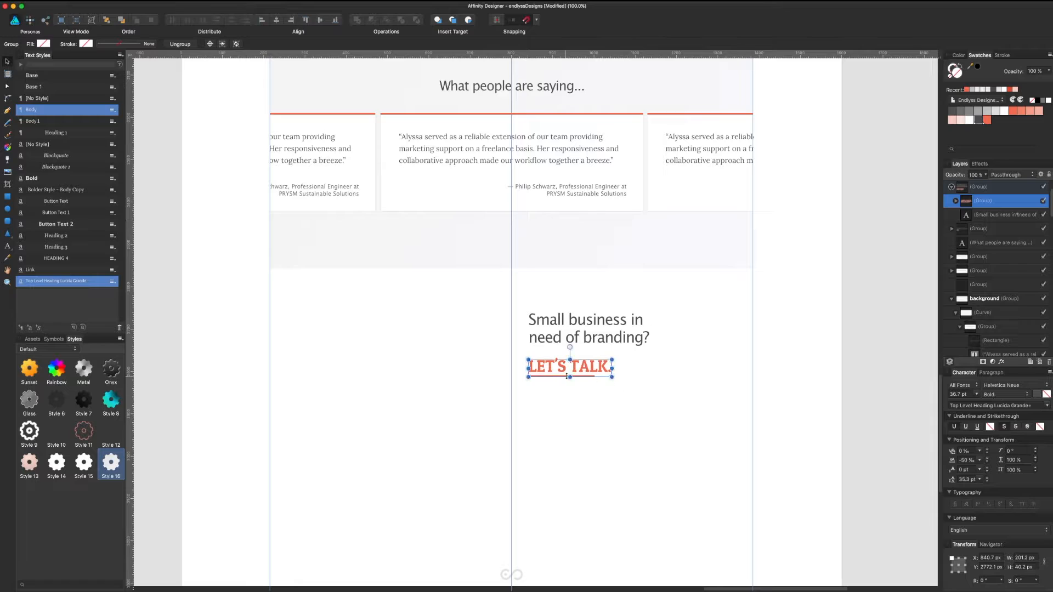
# Step: Set the LET'S TALK. call-to-action text to Helvetica Neue Bold
pyautogui.doubleClick(596, 371)
pyautogui.click(984, 383)
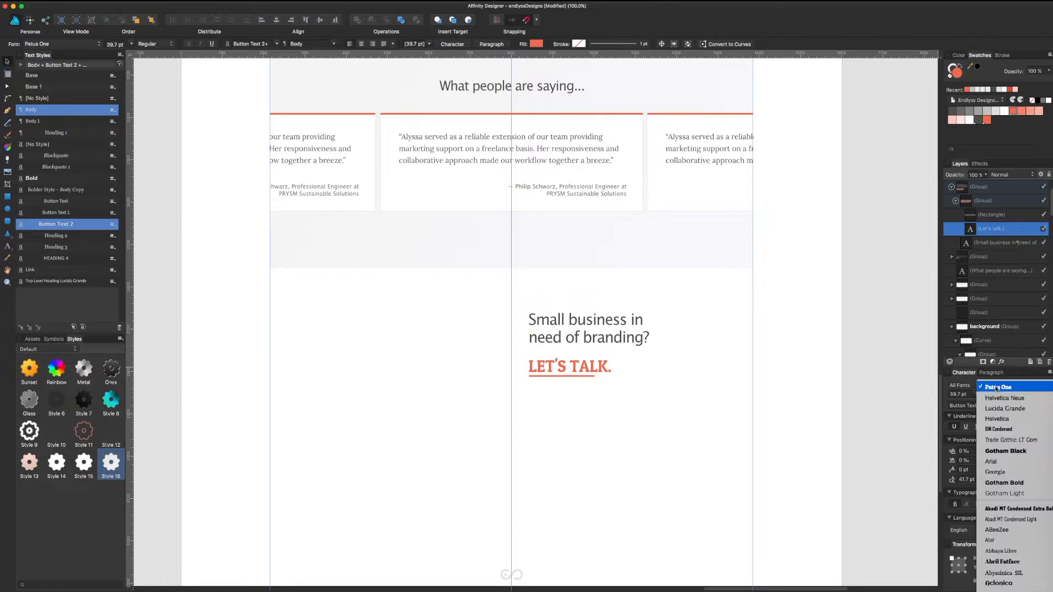
pyautogui.click(1001, 398)
pyautogui.click(1000, 394)
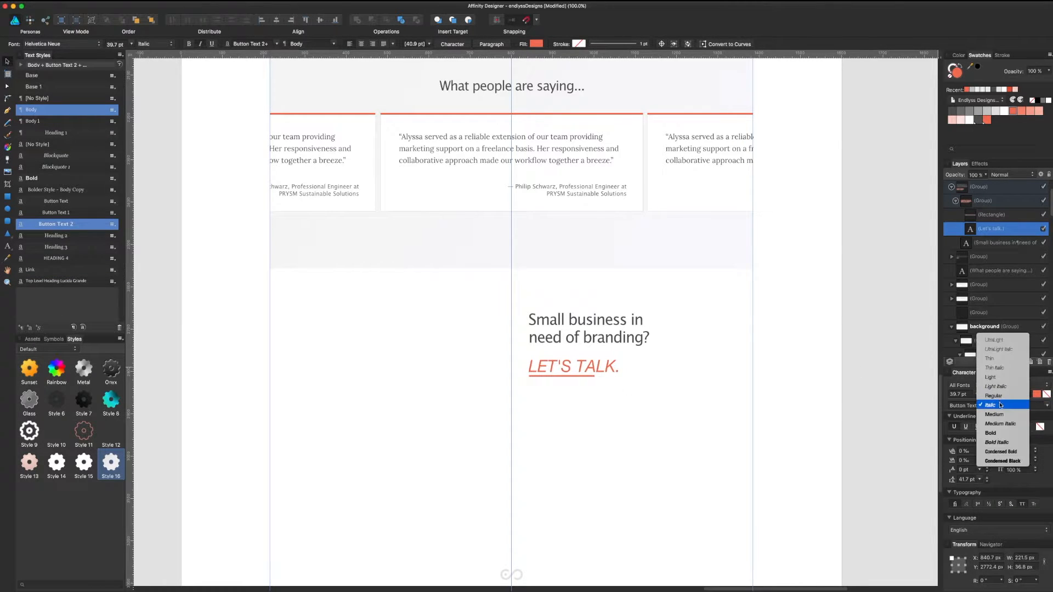
pyautogui.click(995, 434)
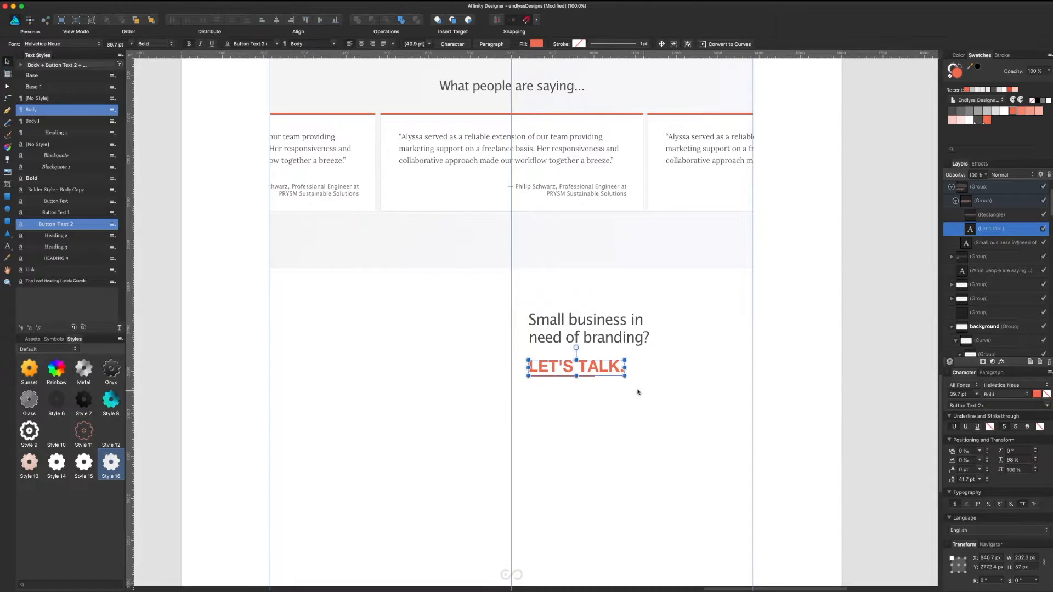
# Step: Retype the CTA as 'LET' and turn off All Caps so it reads in sentence case
pyautogui.doubleClick(607, 372)
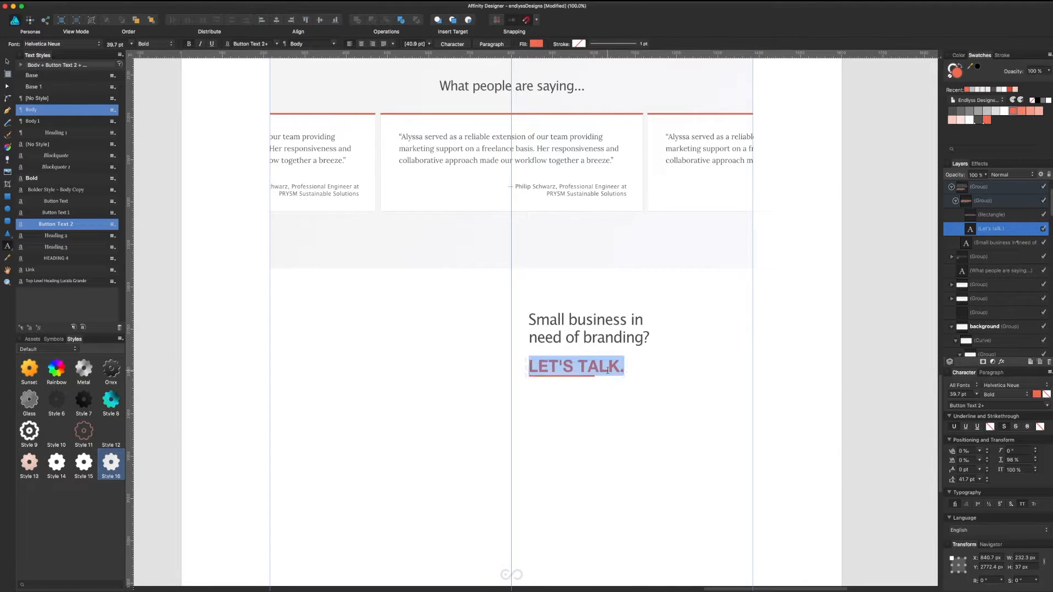
pyautogui.write("LET'S")
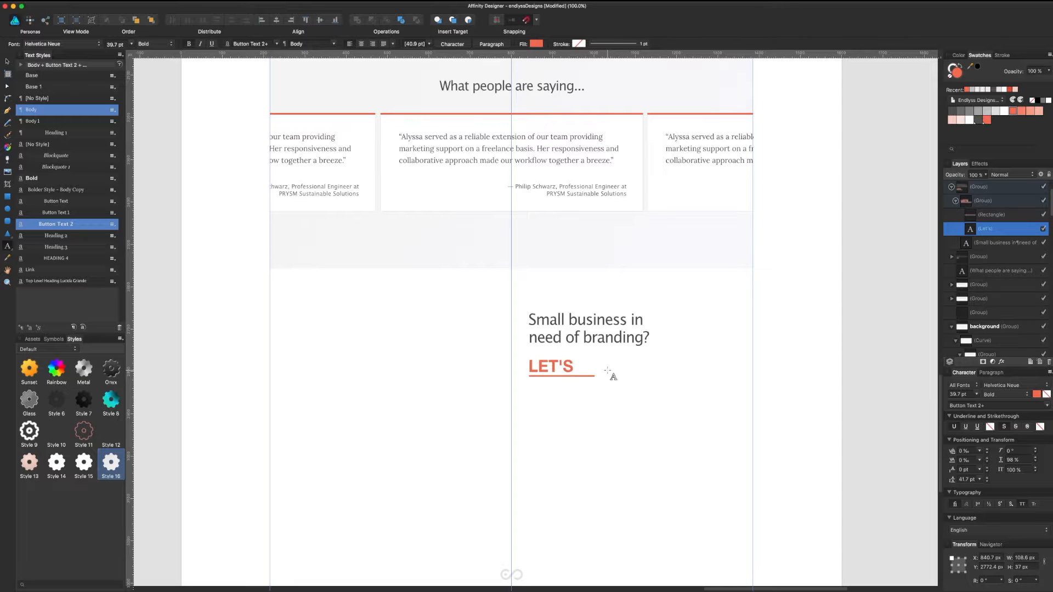
pyautogui.doubleClick(607, 373)
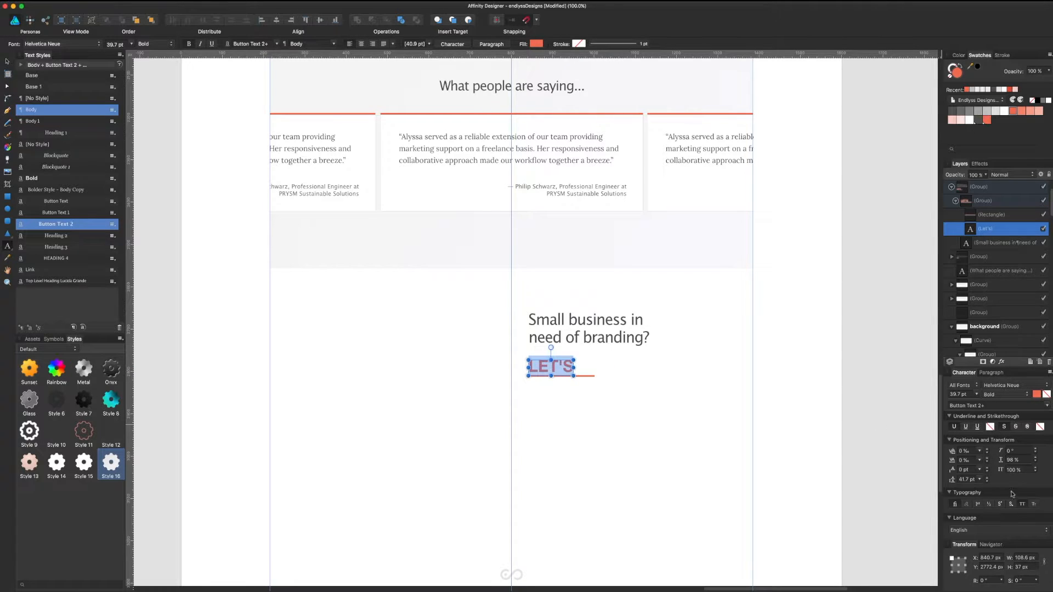
pyautogui.click(1022, 505)
# Step: Ungroup the branding heading, the Let's talk. text and its underline
pyautogui.press('Escape')
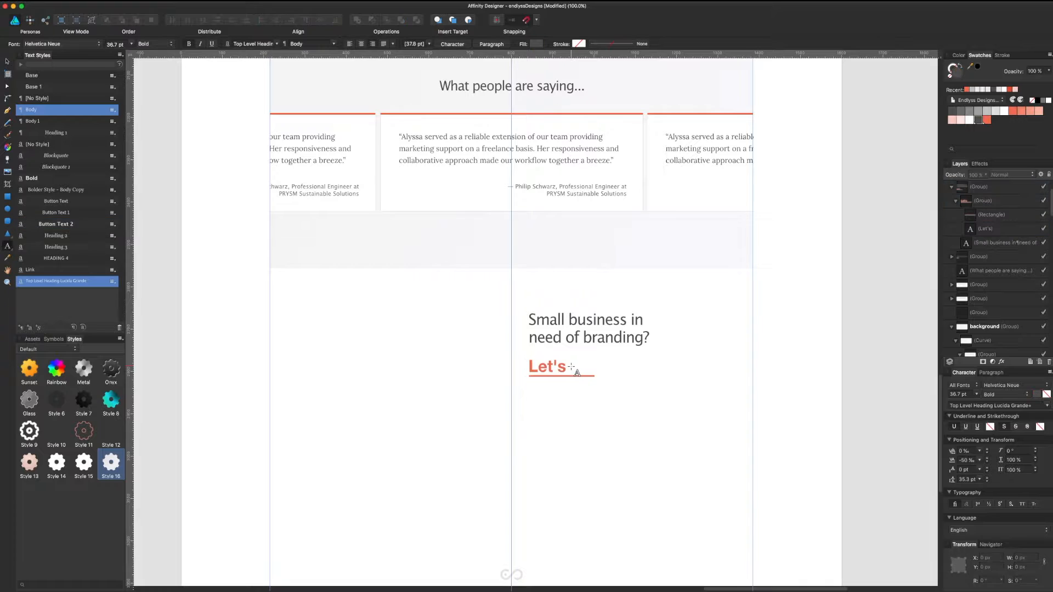
pyautogui.click(564, 369)
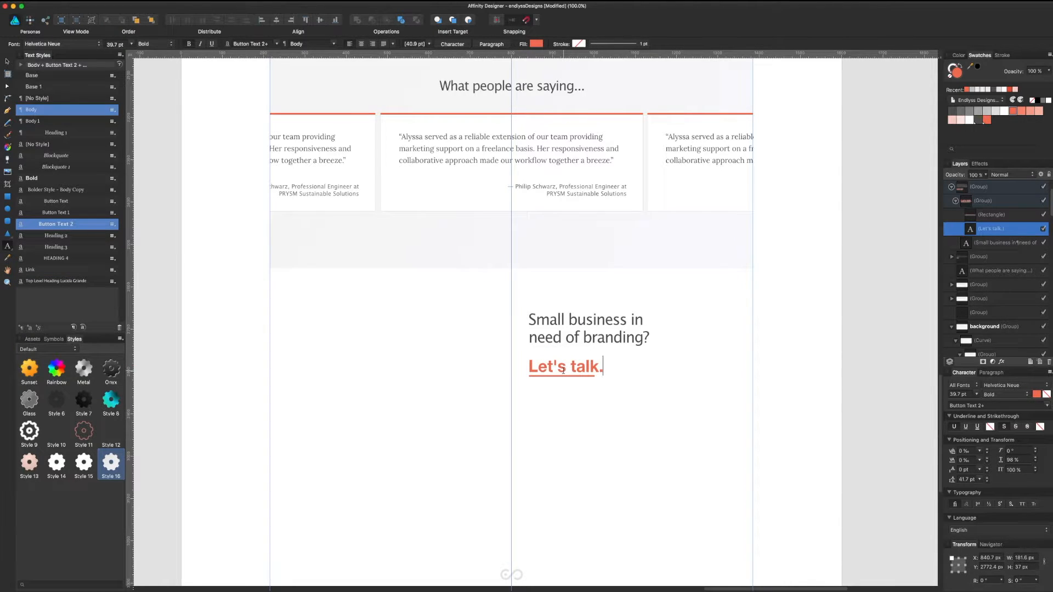
pyautogui.click(8, 61)
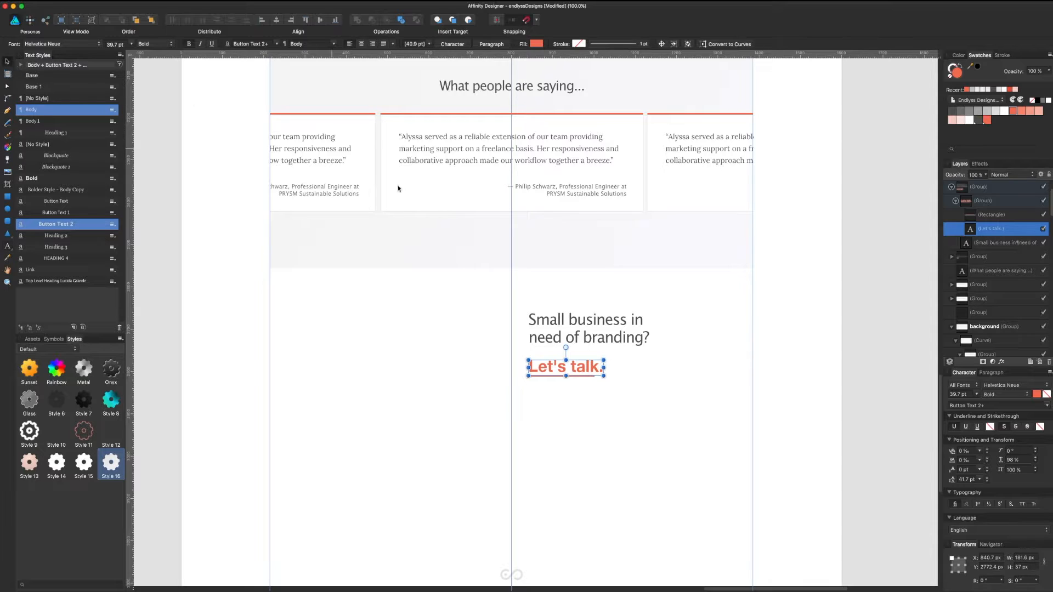
pyautogui.click(626, 344)
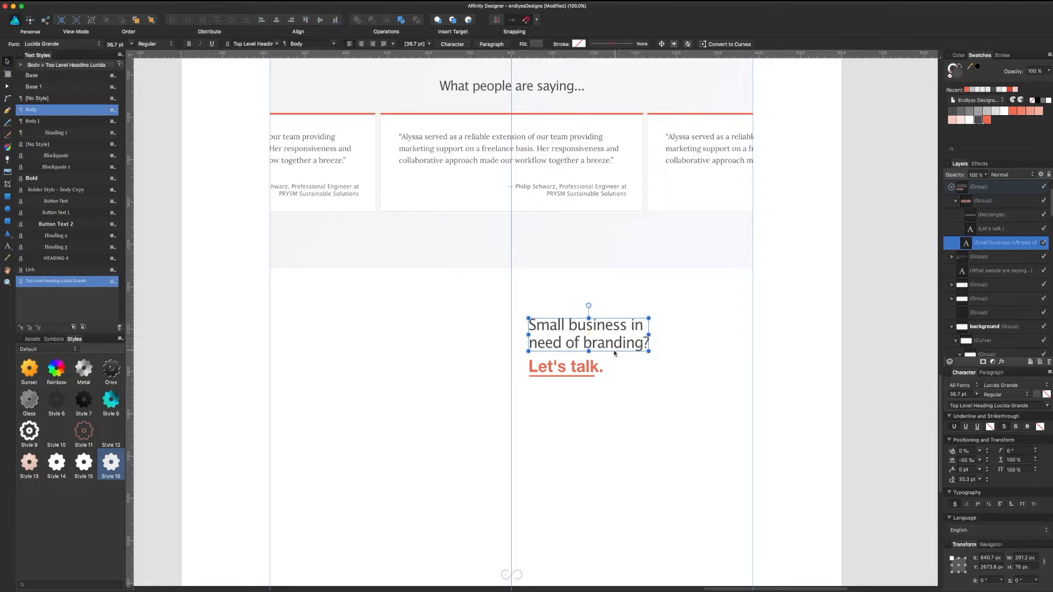
pyautogui.click(590, 378)
pyautogui.click(591, 376)
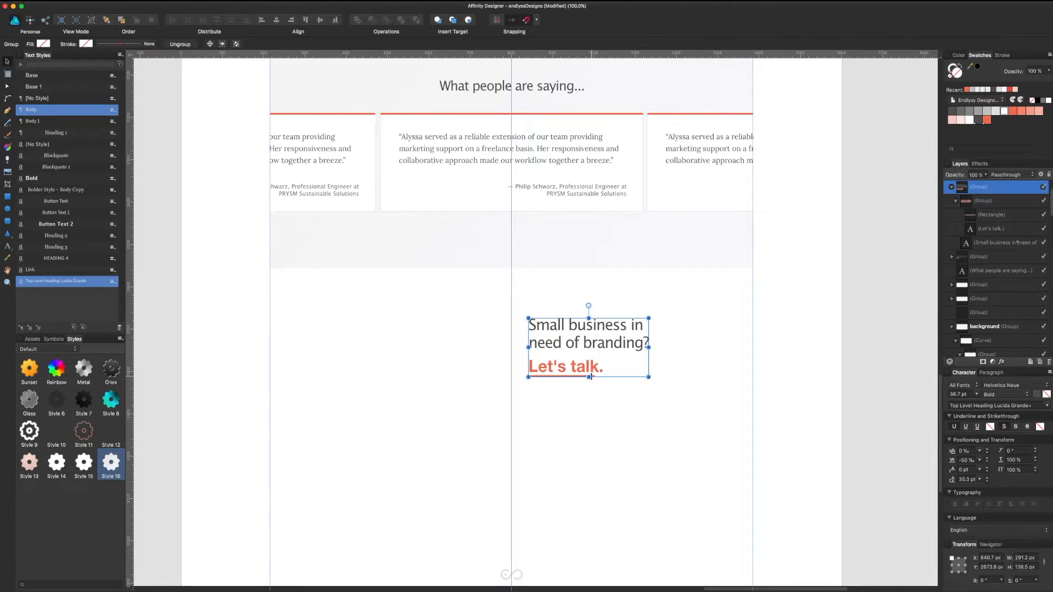
pyautogui.rightClick(597, 335)
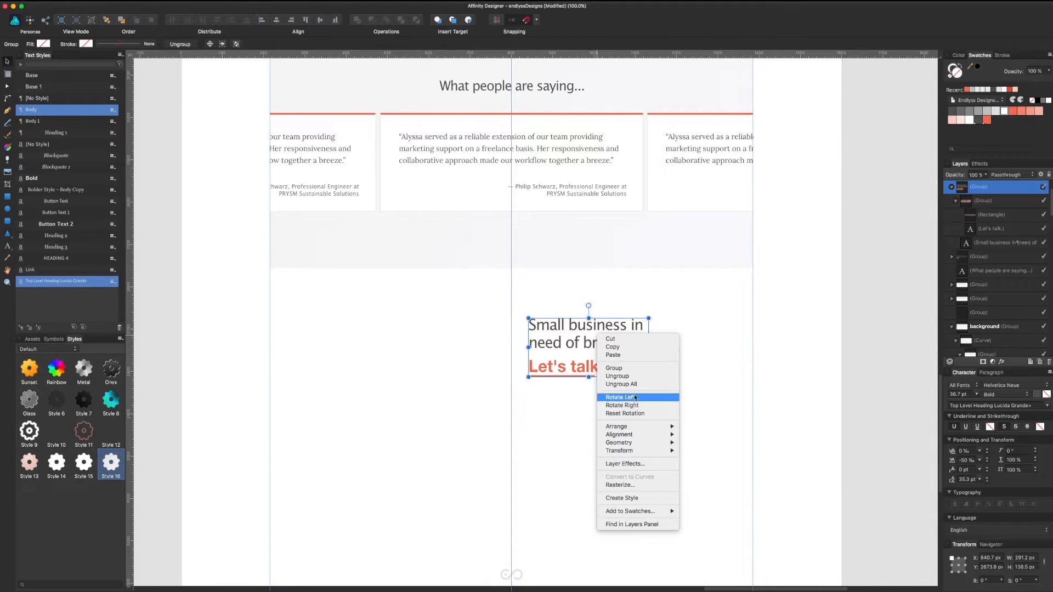
pyautogui.click(634, 386)
# Step: Nudge the underline beneath Let's talk. up 1 px and zoom to 150%
pyautogui.click(596, 369)
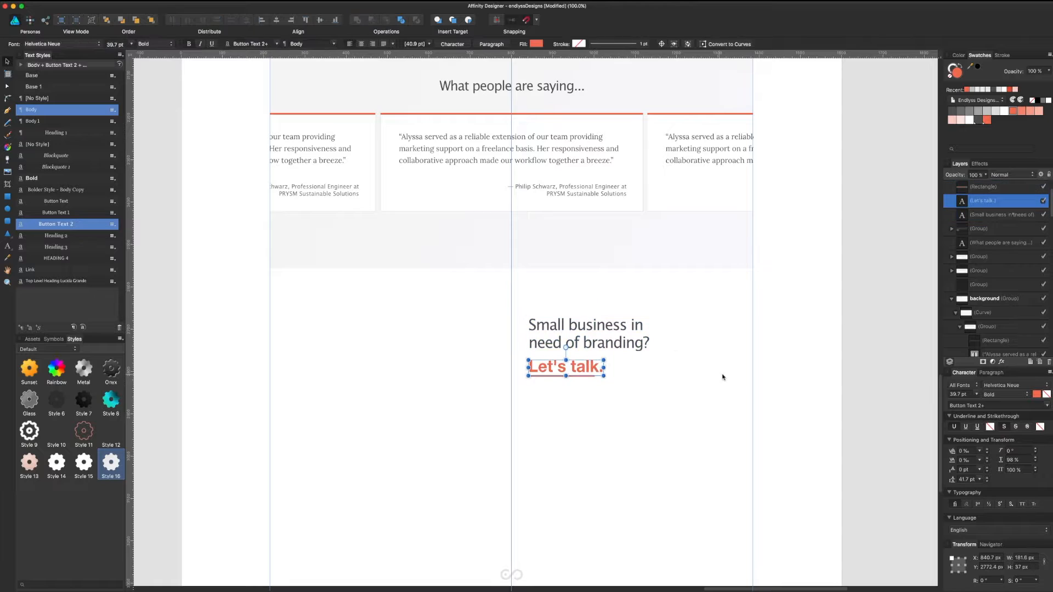
pyautogui.click(588, 378)
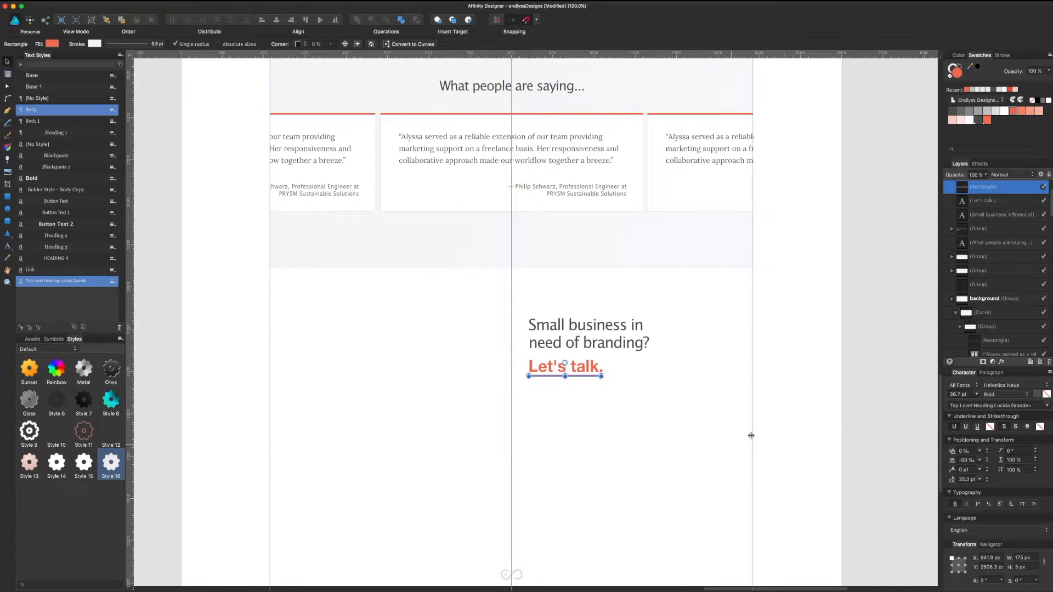
pyautogui.click(849, 395)
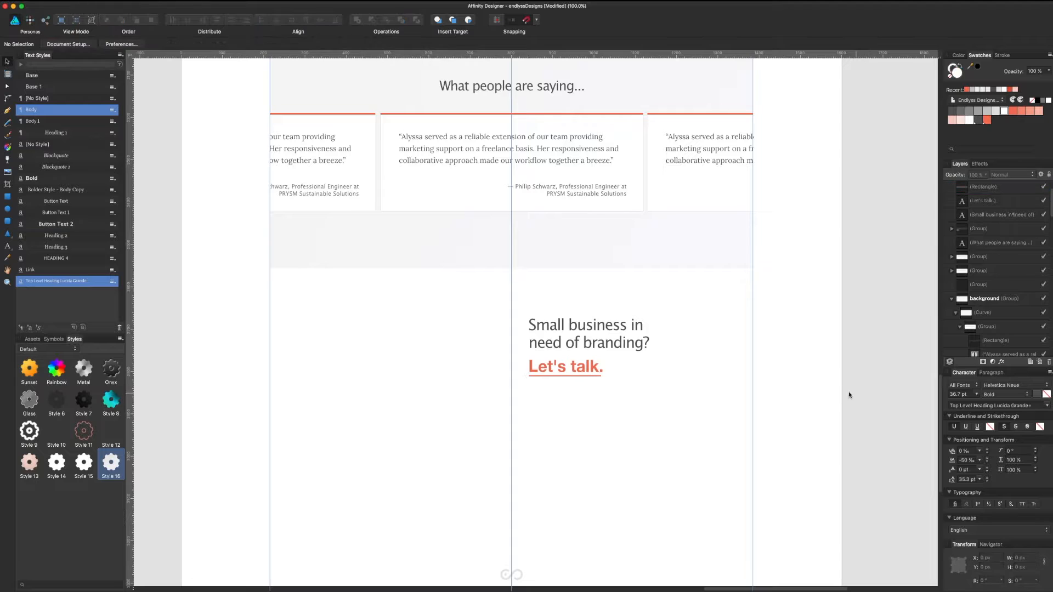
pyautogui.click(568, 376)
pyautogui.press('Up')
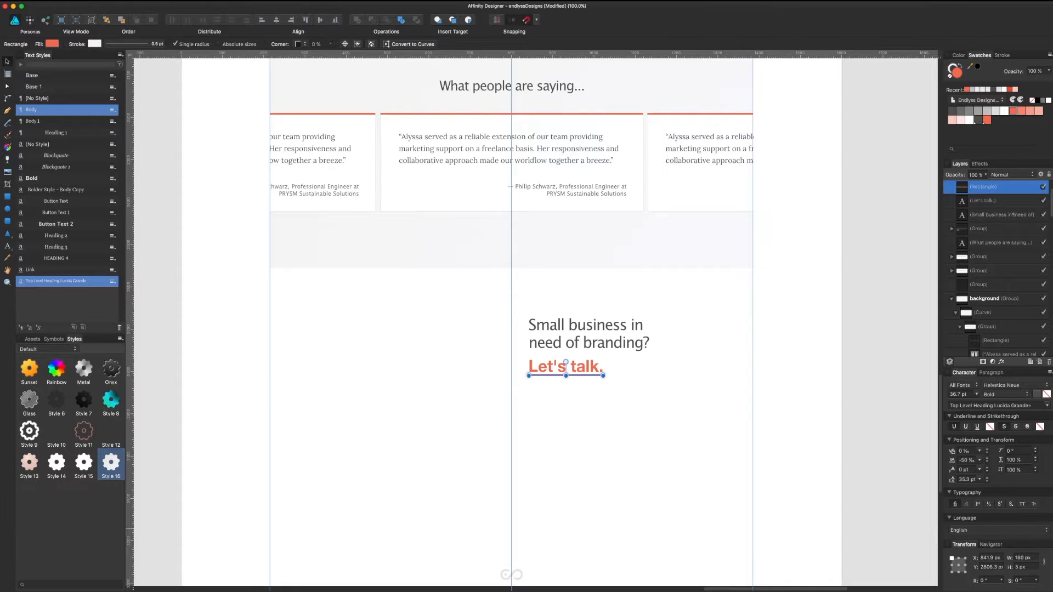
pyautogui.click(775, 437)
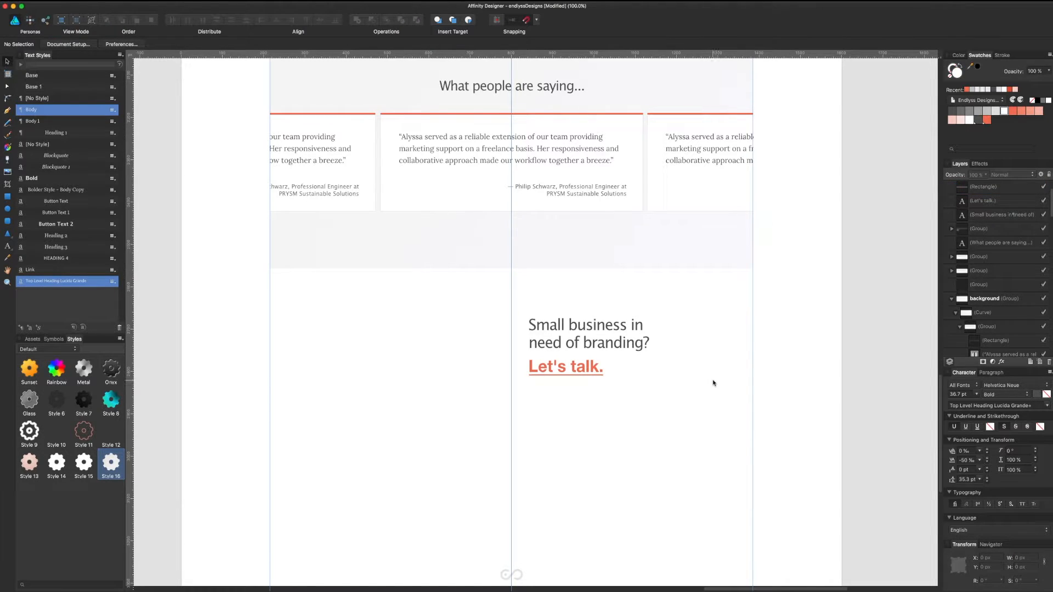
pyautogui.press('super+plus')
pyautogui.press('super+plus')
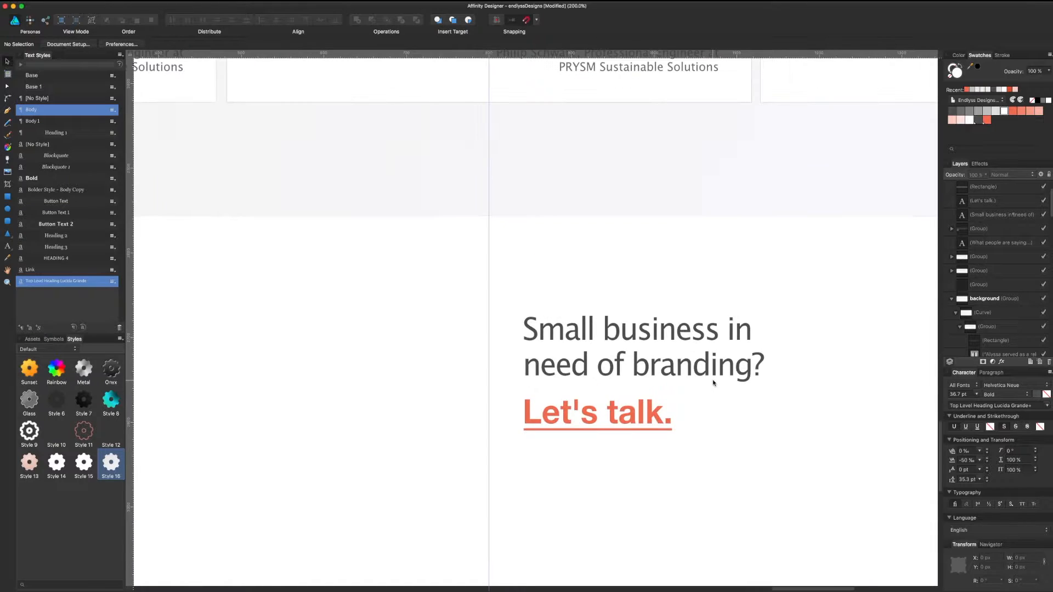
# Step: Group Let's talk. with its underline and shift the branding heading slightly right
pyautogui.moveTo(711, 398); pyautogui.dragTo(637, 394)
pyautogui.click(568, 415)
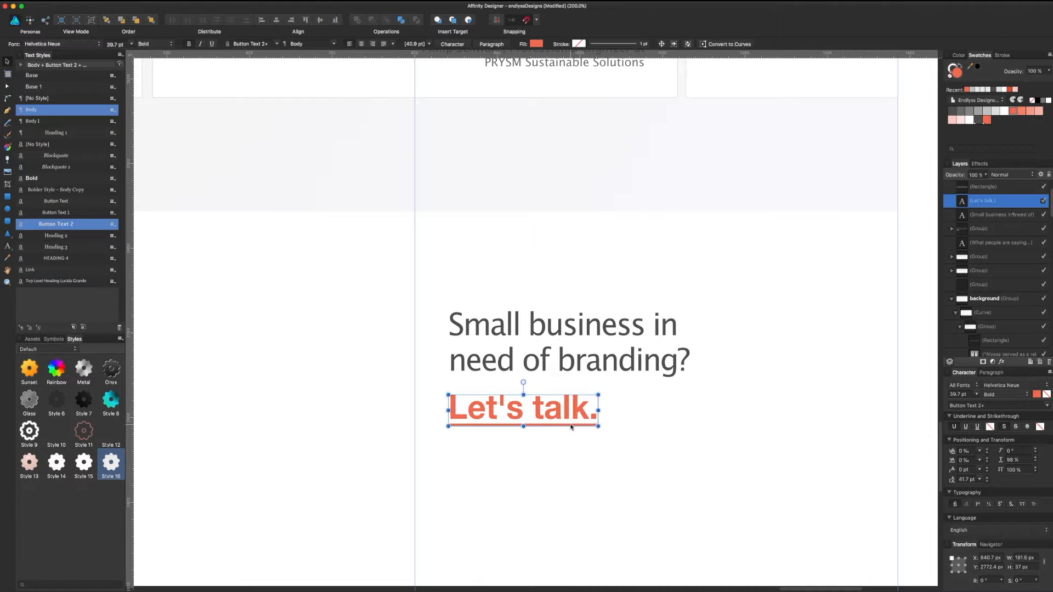
pyautogui.keyDown('shift'); pyautogui.click(571, 428); pyautogui.keyUp('shift')
pyautogui.press('super+g')
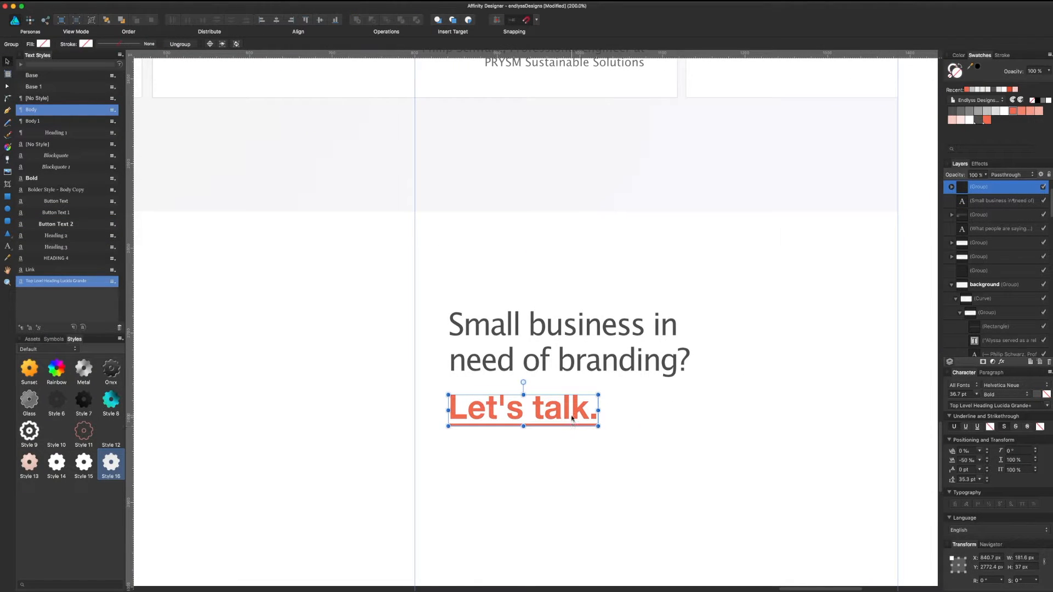
pyautogui.click(592, 368)
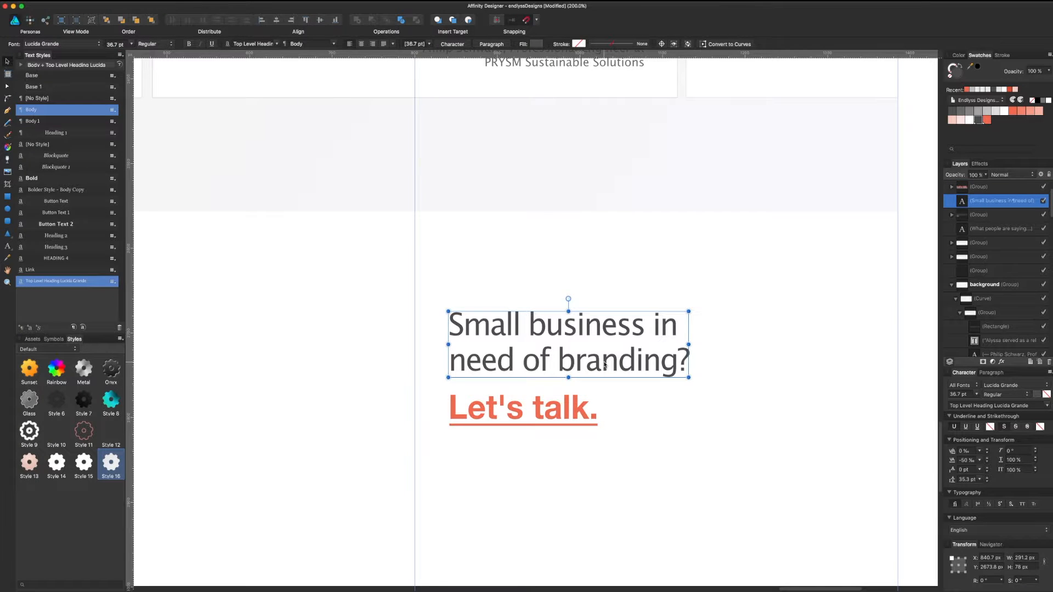
pyautogui.moveTo(604, 364); pyautogui.dragTo(606, 366)
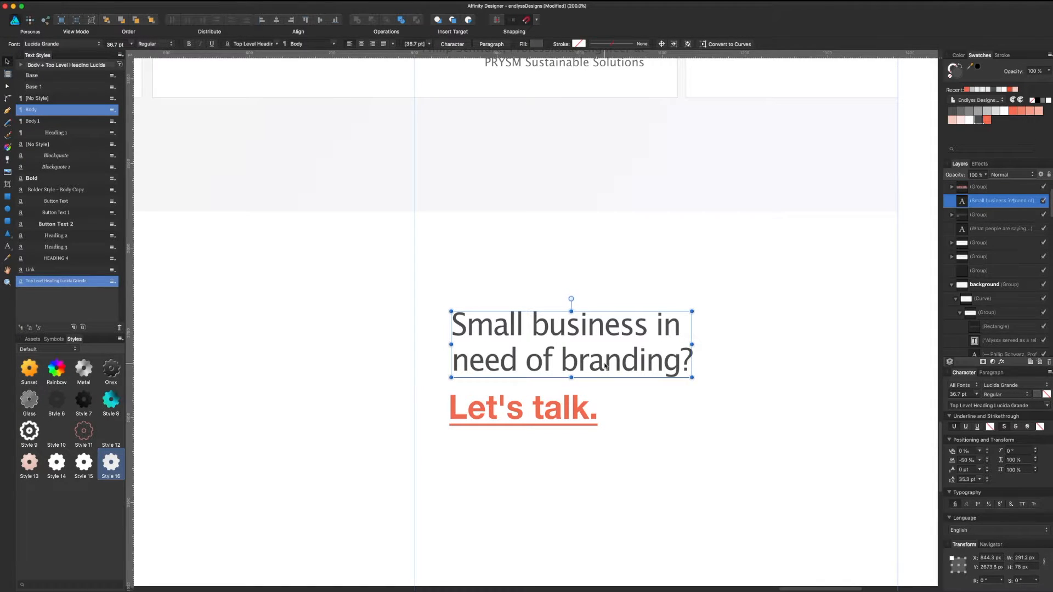
pyautogui.press('super+minus')
pyautogui.press('super+minus')
pyautogui.press('super+minus')
pyautogui.press('super+plus')
pyautogui.press('super+plus')
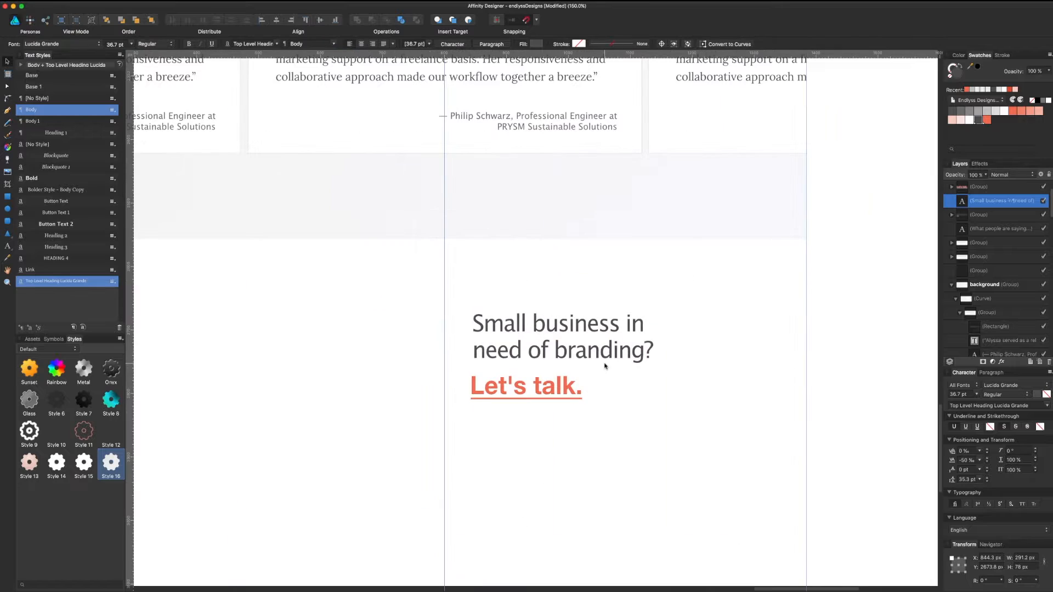
# Step: Set the heading to Helvetica Neue Bold 36 pt and Let's talk. to 36 pt
pyautogui.click(995, 385)
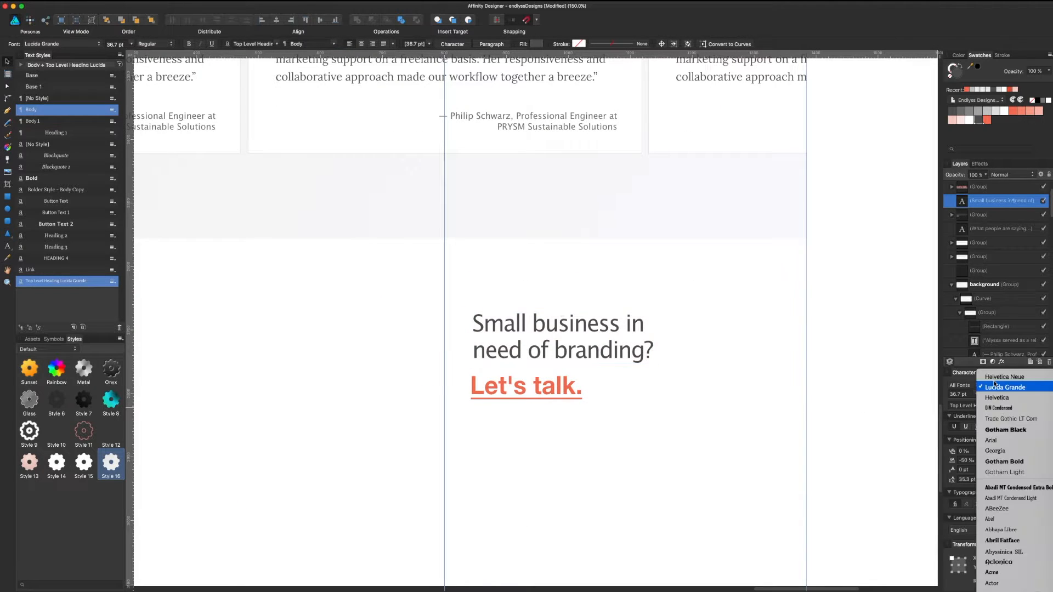
pyautogui.click(1001, 379)
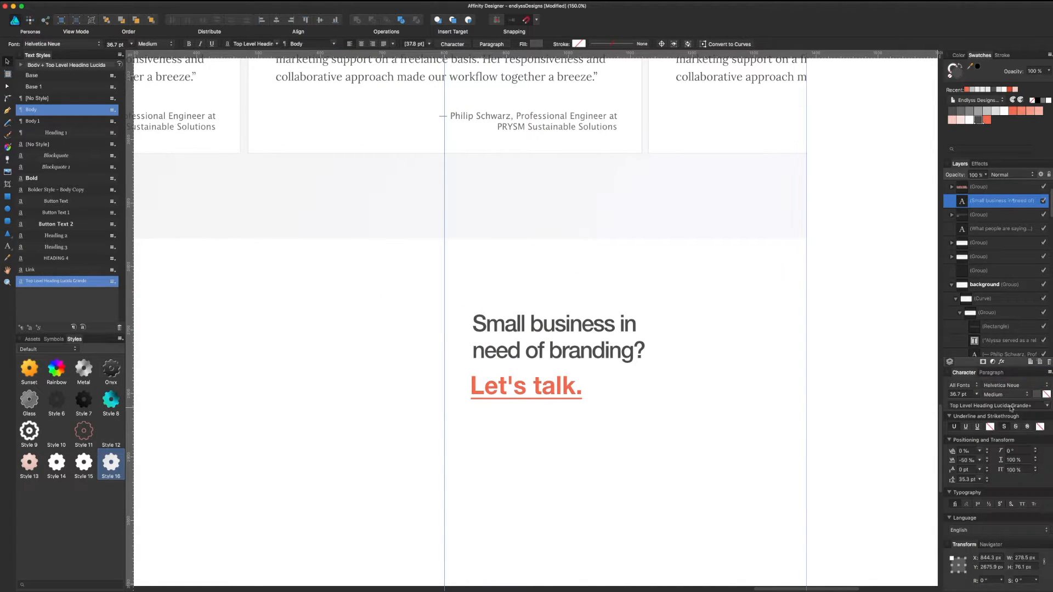
pyautogui.press('super+b')
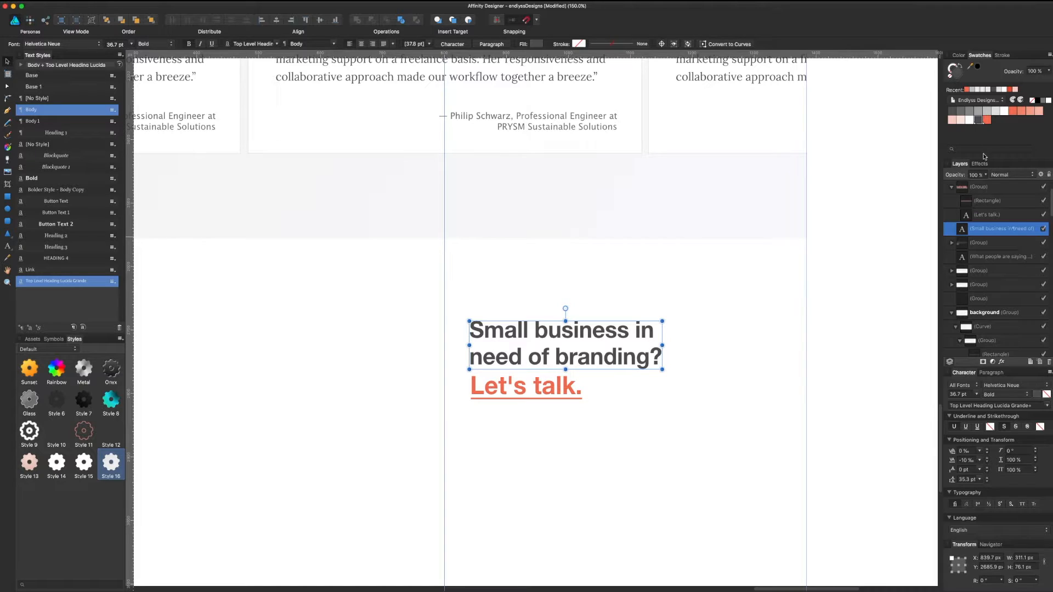
pyautogui.click(963, 394)
pyautogui.write('36')
pyautogui.press('Return')
pyautogui.click(573, 388)
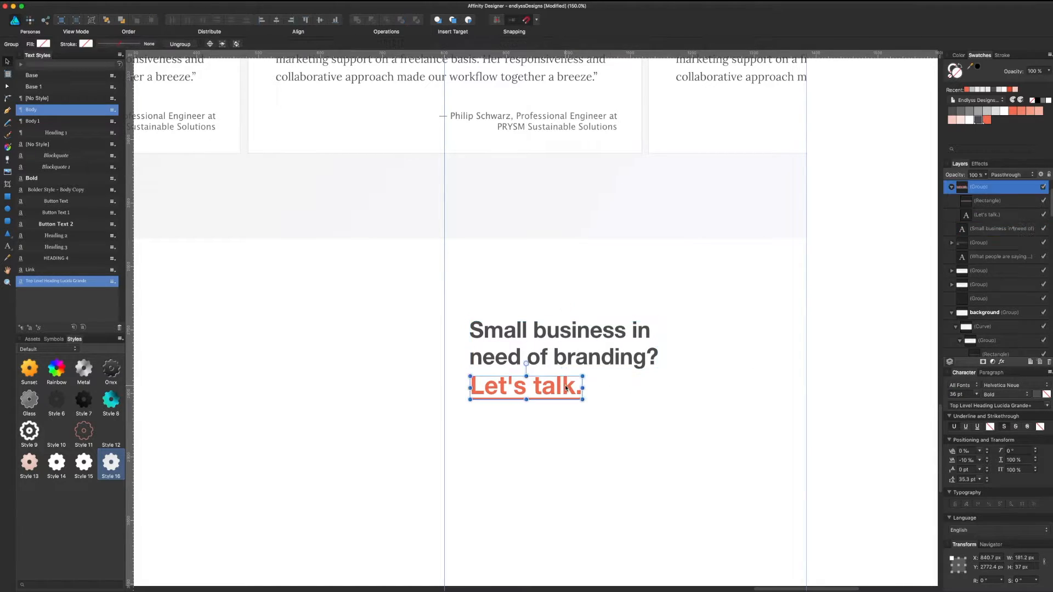
pyautogui.click(963, 394)
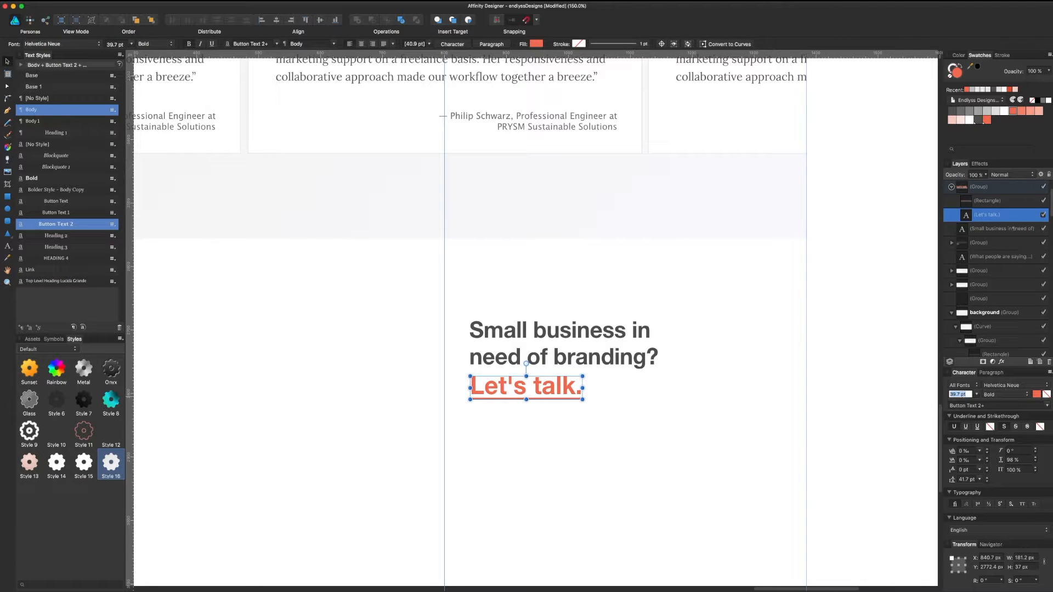
pyautogui.write('36')
pyautogui.press('Return')
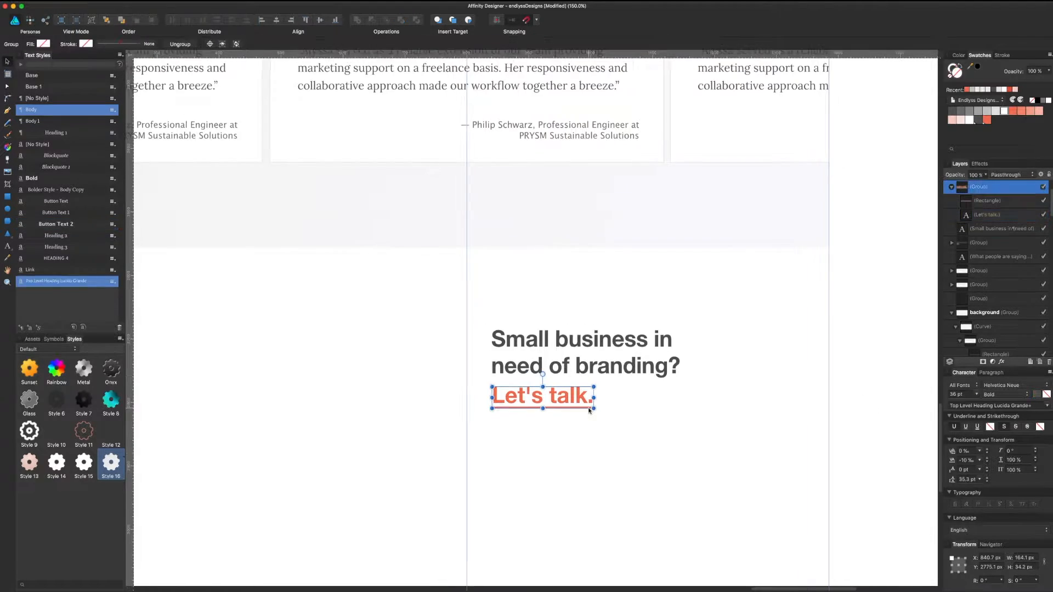
# Step: Set the underline width to 162 px
pyautogui.click(992, 202)
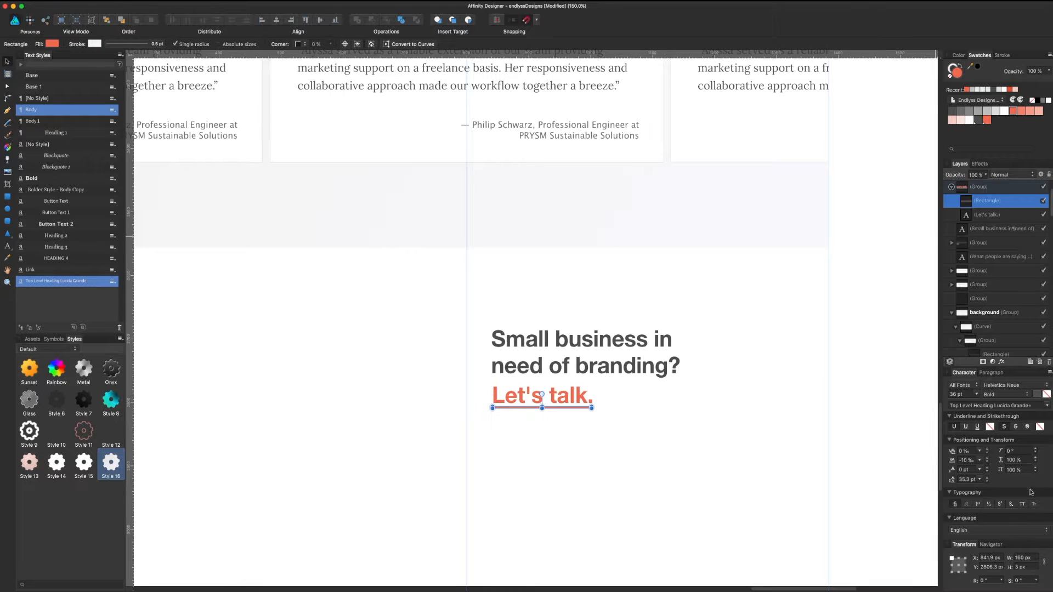
pyautogui.click(1024, 559)
pyautogui.write('165')
pyautogui.press('Return')
pyautogui.click(1032, 556)
pyautogui.write('162')
pyautogui.press('Return')
pyautogui.click(897, 449)
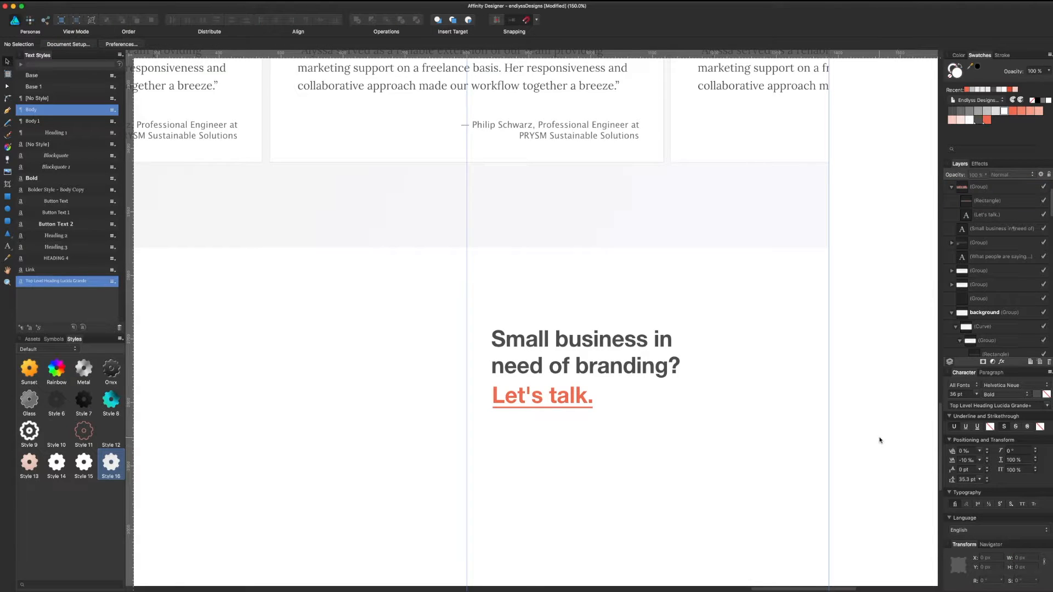
# Step: Group the branding heading with Let's talk. and move the group lower
pyautogui.hscroll(-1, 717, 397)
pyautogui.click(669, 355)
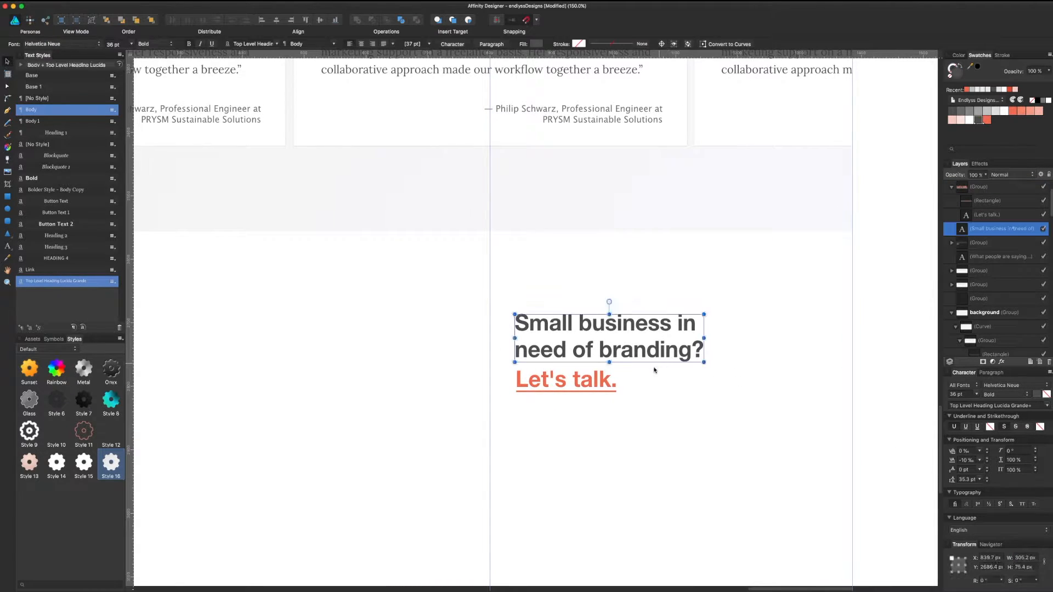
pyautogui.keyDown('shift'); pyautogui.click(591, 388); pyautogui.keyUp('shift')
pyautogui.press('super+g')
pyautogui.moveTo(591, 388); pyautogui.dragTo(591, 418)
pyautogui.moveTo(607, 280); pyautogui.dragTo(661, 293)
pyautogui.press('super+minus')
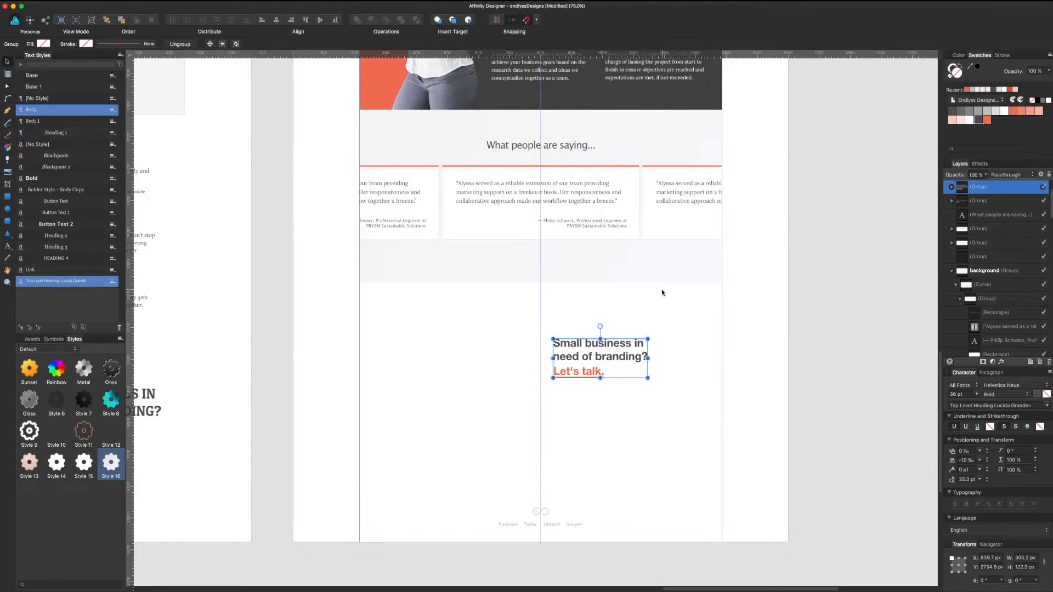
pyautogui.scroll(5, 514, 467)
pyautogui.scroll(10, 514, 467)
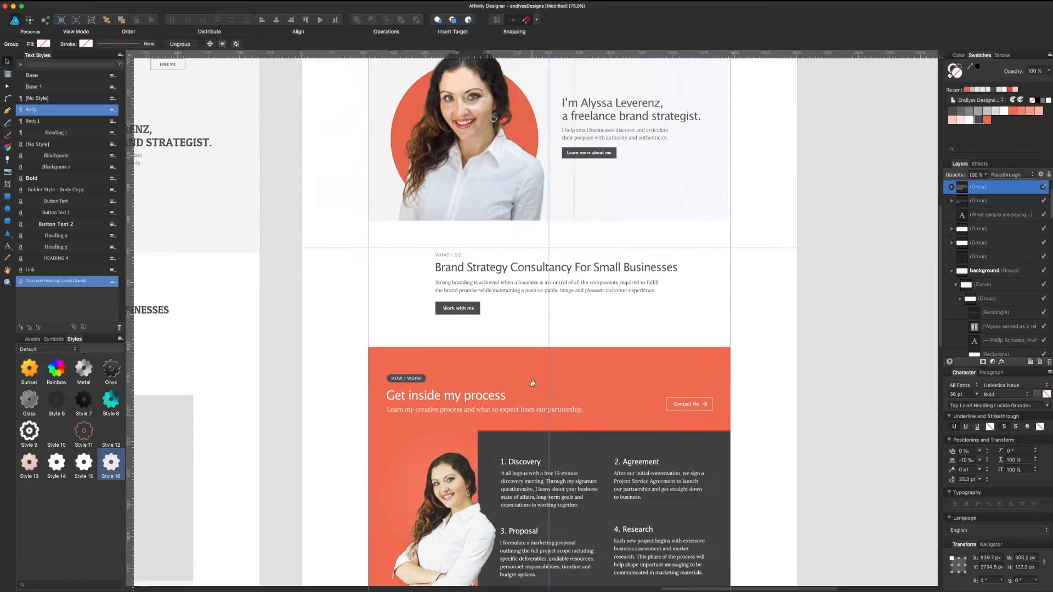
pyautogui.scroll(-5, 558, 325)
pyautogui.scroll(-13, 558, 324)
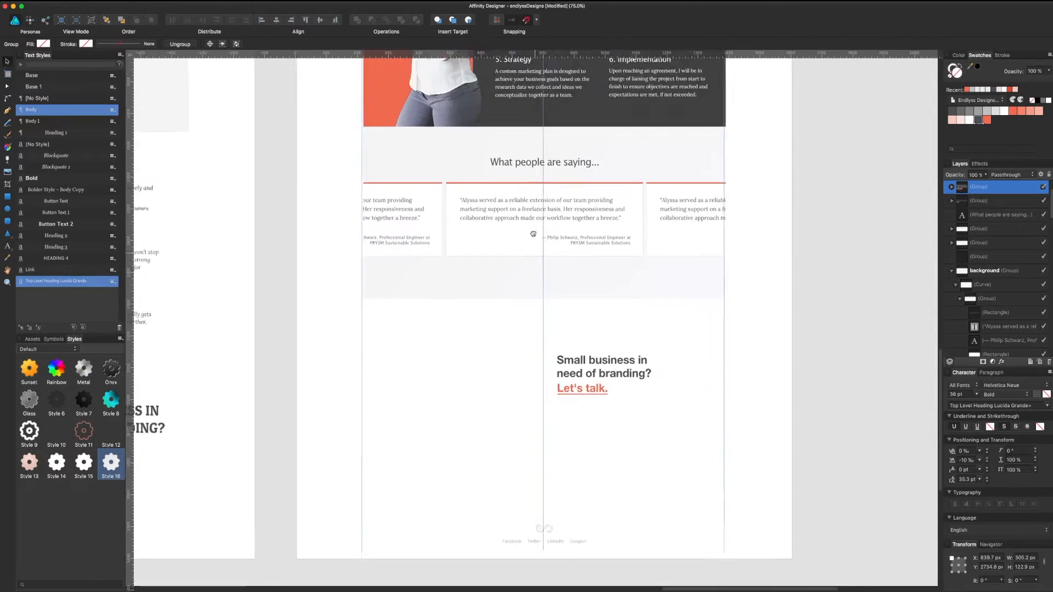
pyautogui.moveTo(597, 363); pyautogui.dragTo(597, 352)
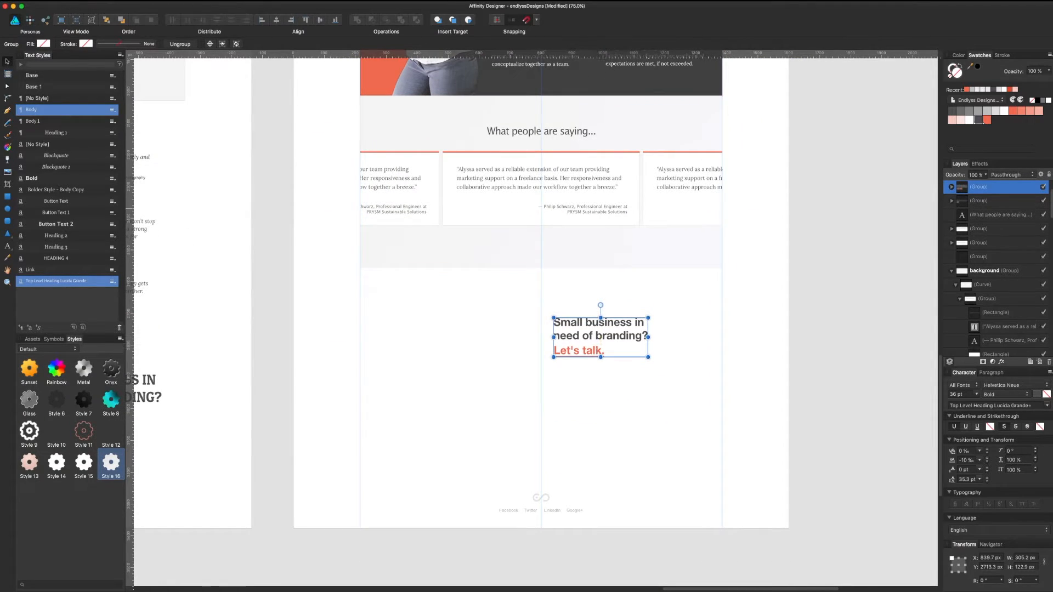
pyautogui.click(8, 199)
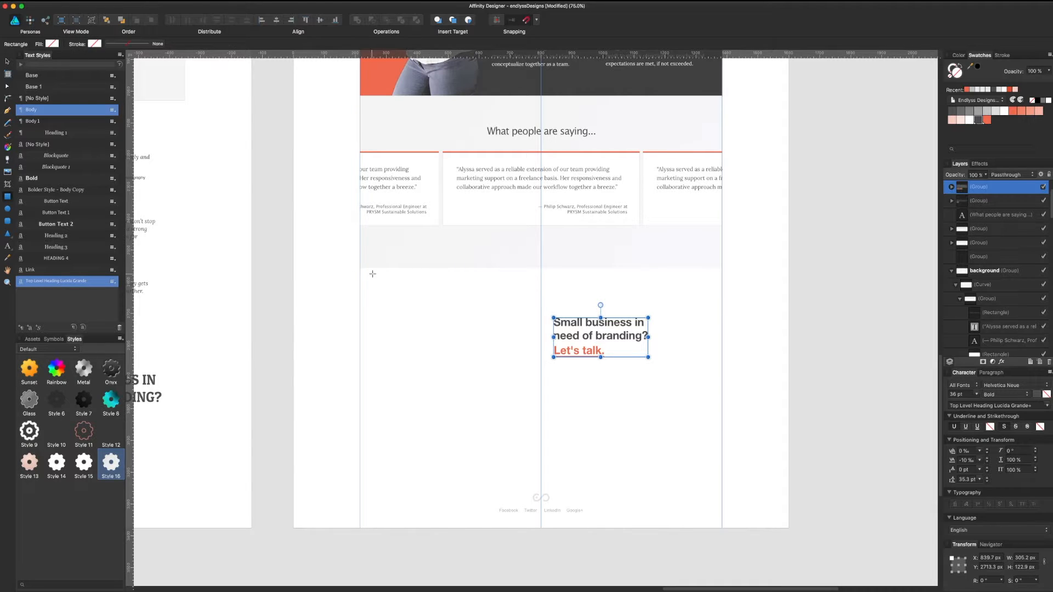
# Step: Draw a 400 px tall rectangle across the CTA section, fill it dark grey, and send it behind the text
pyautogui.moveTo(360, 269)
pyautogui.mouseDown()
pyautogui.moveTo(542, 372)
pyautogui.moveTo(722, 397)
pyautogui.mouseUp()
pyautogui.click(1025, 567)
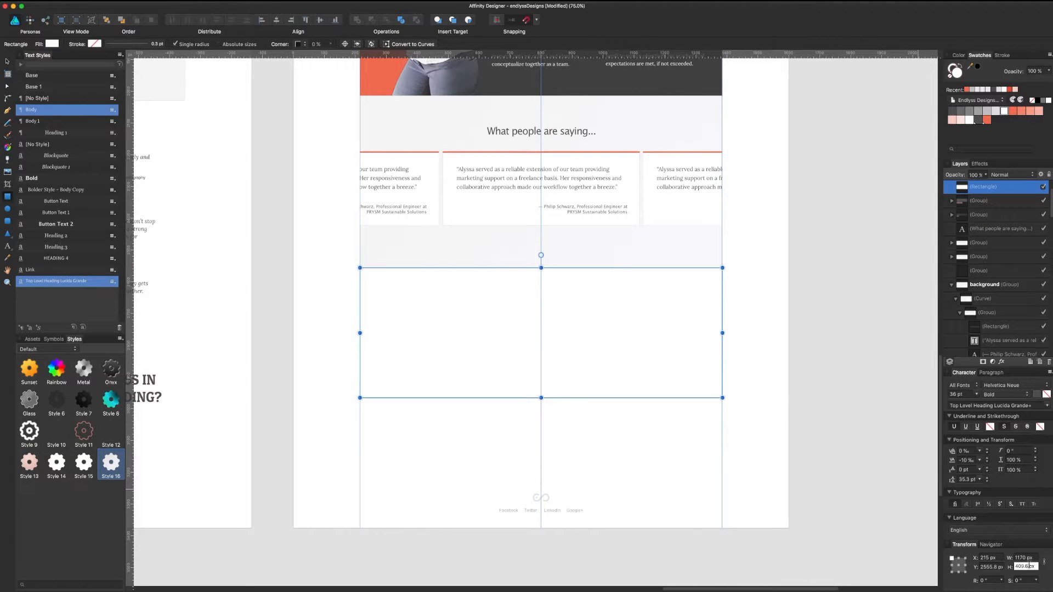
pyautogui.press('super+a')
pyautogui.write('400')
pyautogui.press('Return')
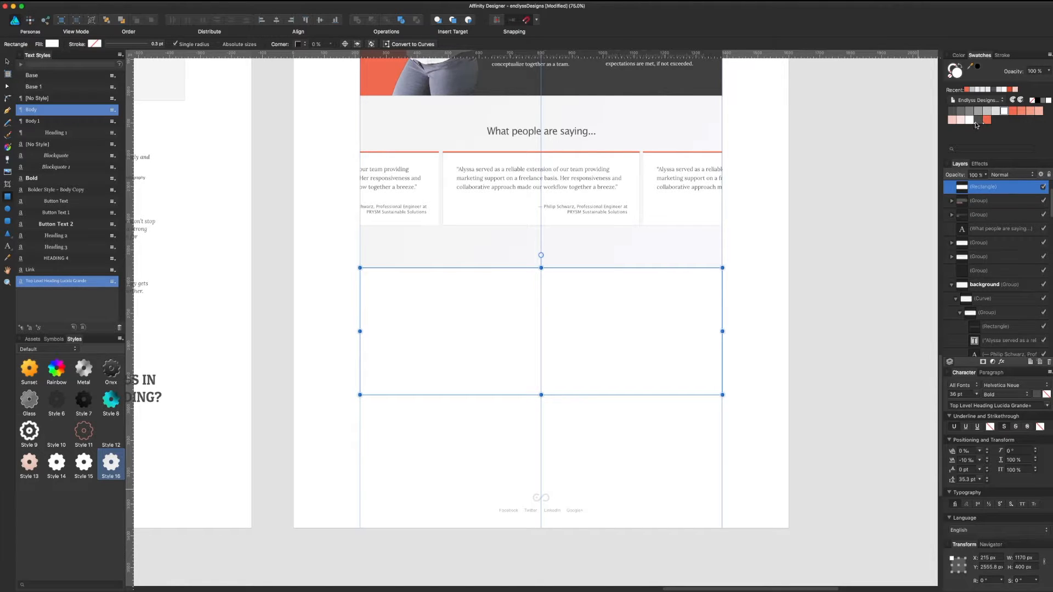
pyautogui.click(976, 122)
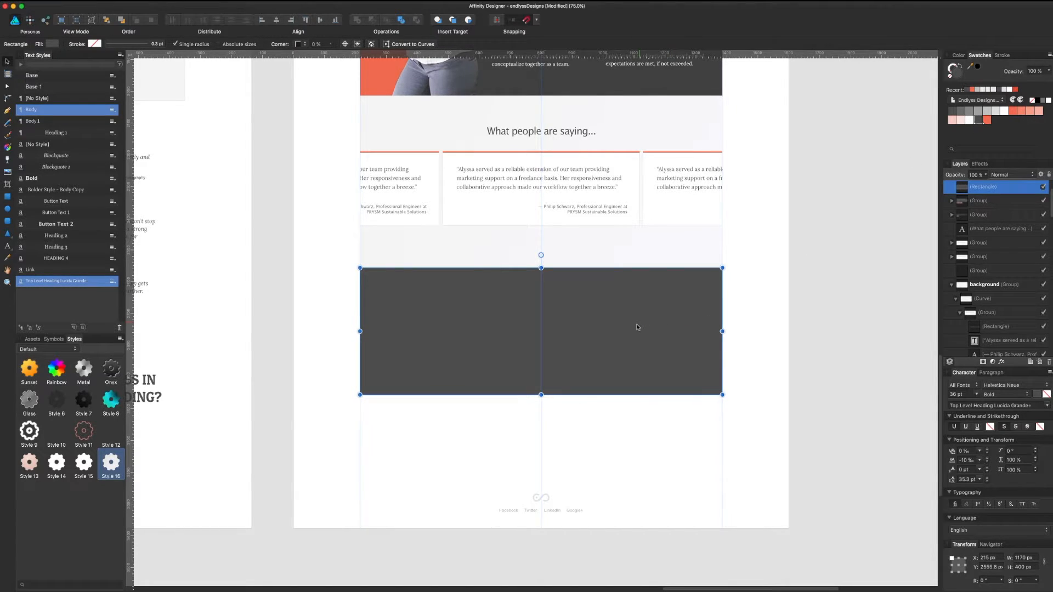
pyautogui.press('super+bracketleft')
pyautogui.press('super+bracketleft')
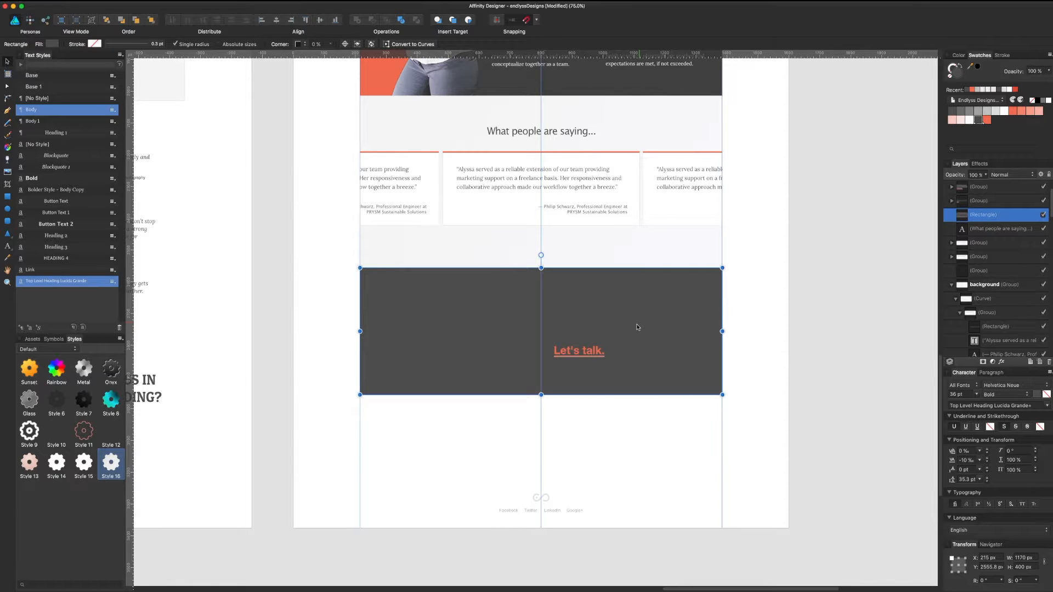
# Step: Make the 'Small business in need of branding?' heading text white
pyautogui.click(588, 332)
pyautogui.doubleClick(587, 331)
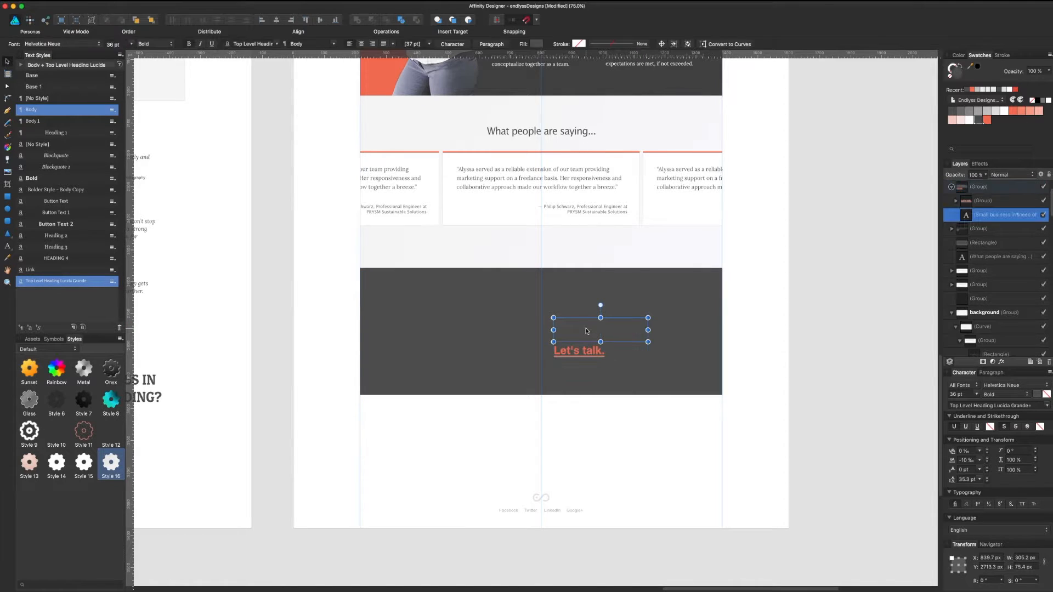
pyautogui.click(971, 122)
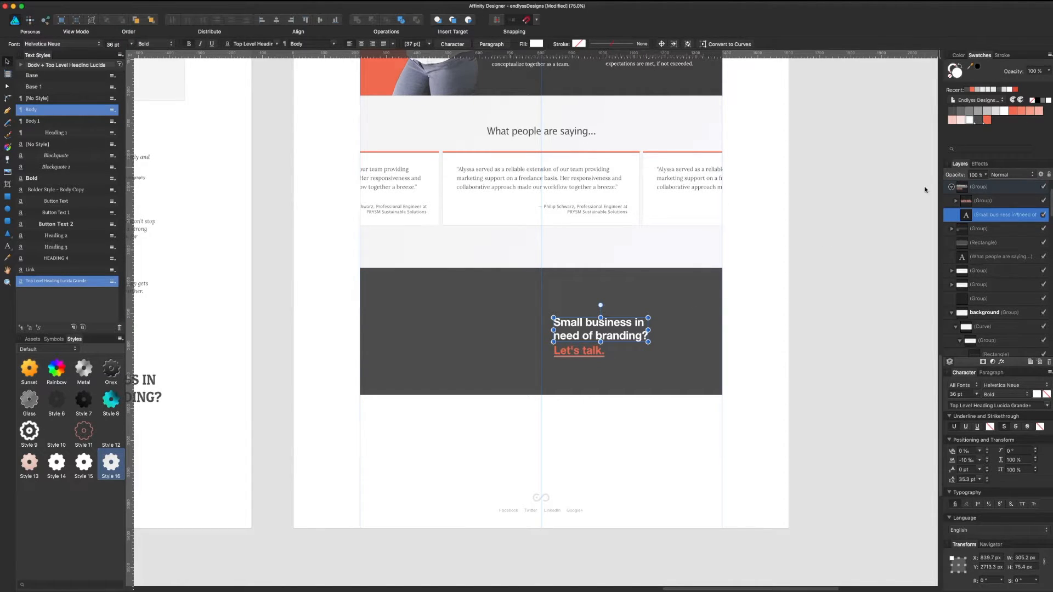
pyautogui.click(817, 314)
# Step: Remove the stroke from the underline, then select the dark background band
pyautogui.press('super+equal')
pyautogui.press('super+equal')
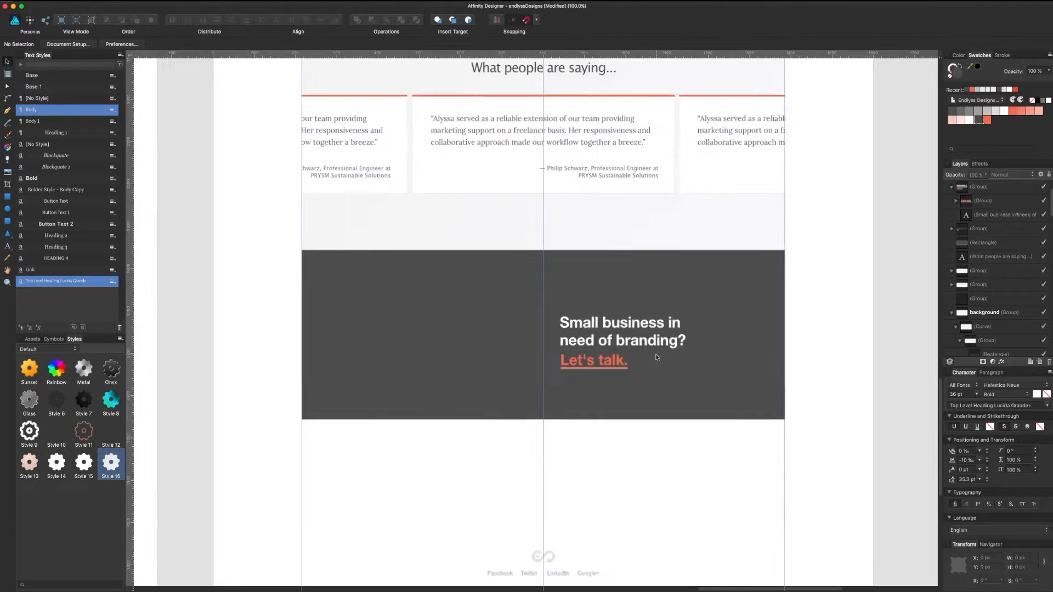
pyautogui.click(668, 393)
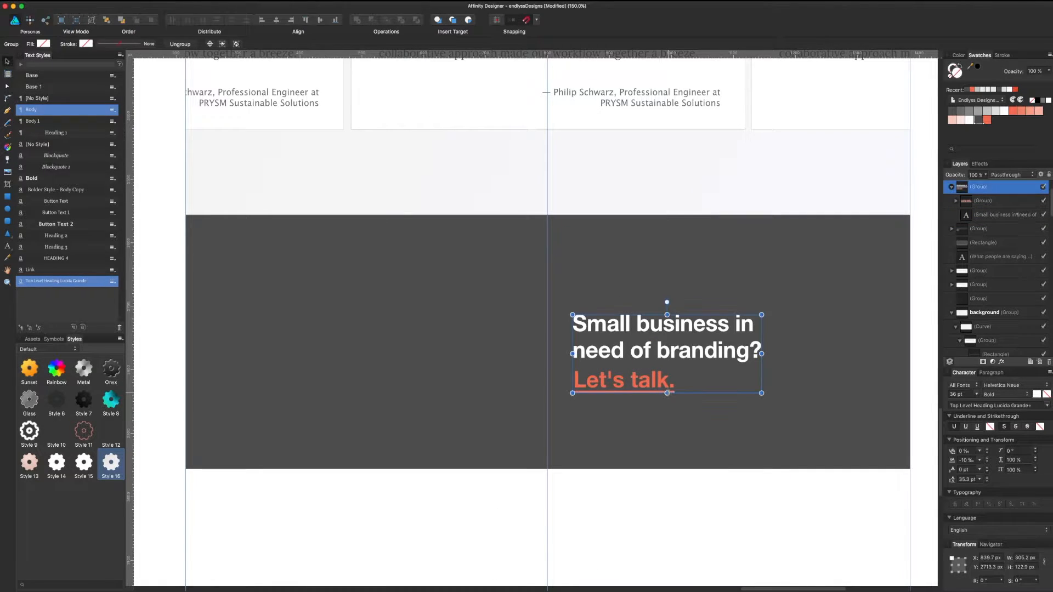
pyautogui.click(674, 394)
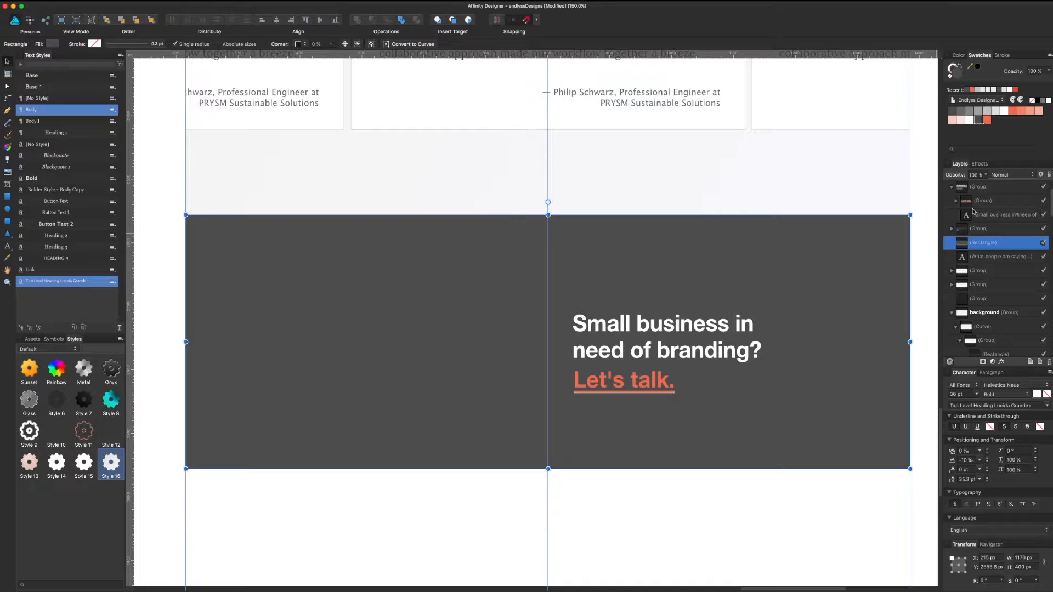
pyautogui.click(956, 201)
pyautogui.click(979, 217)
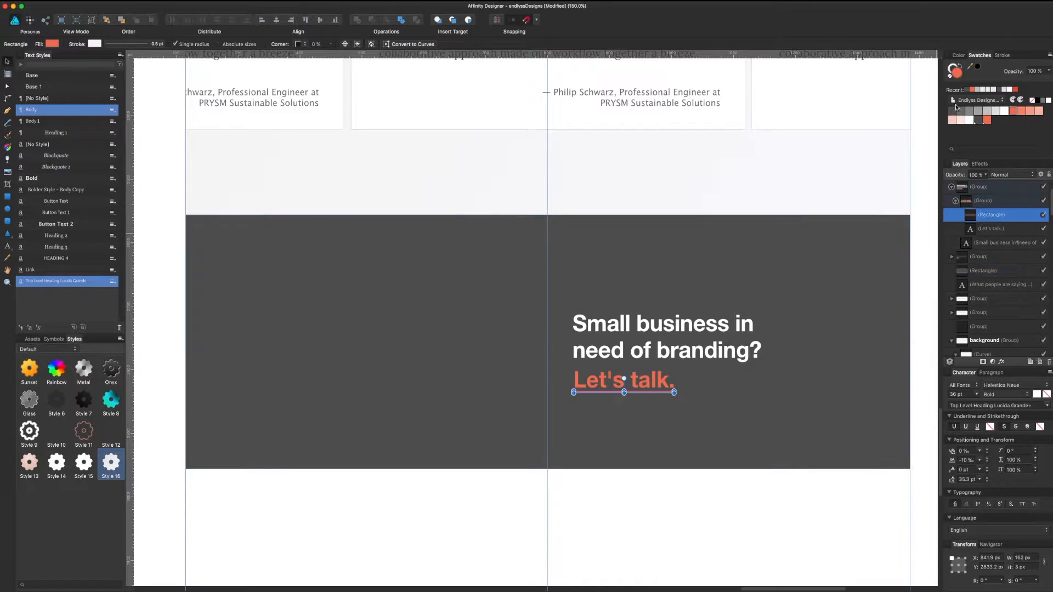
pyautogui.click(953, 71)
pyautogui.click(950, 78)
pyautogui.click(752, 541)
pyautogui.moveTo(700, 495); pyautogui.dragTo(657, 514)
pyautogui.click(643, 383)
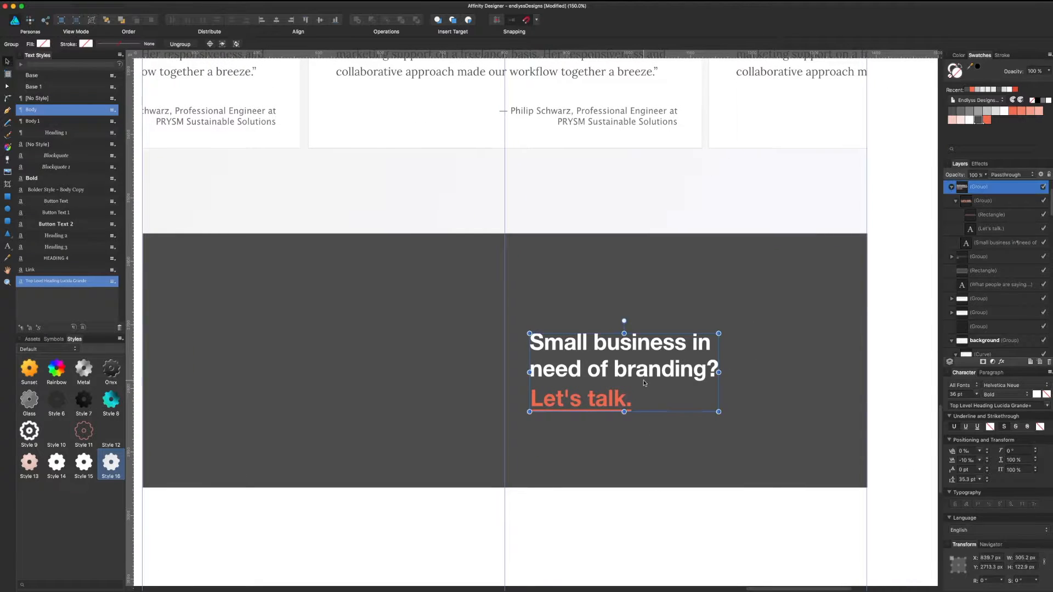
pyautogui.click(744, 302)
# Step: Change the band's fill to 242424 and move the heading group up about 40 px
pyautogui.doubleClick(956, 73)
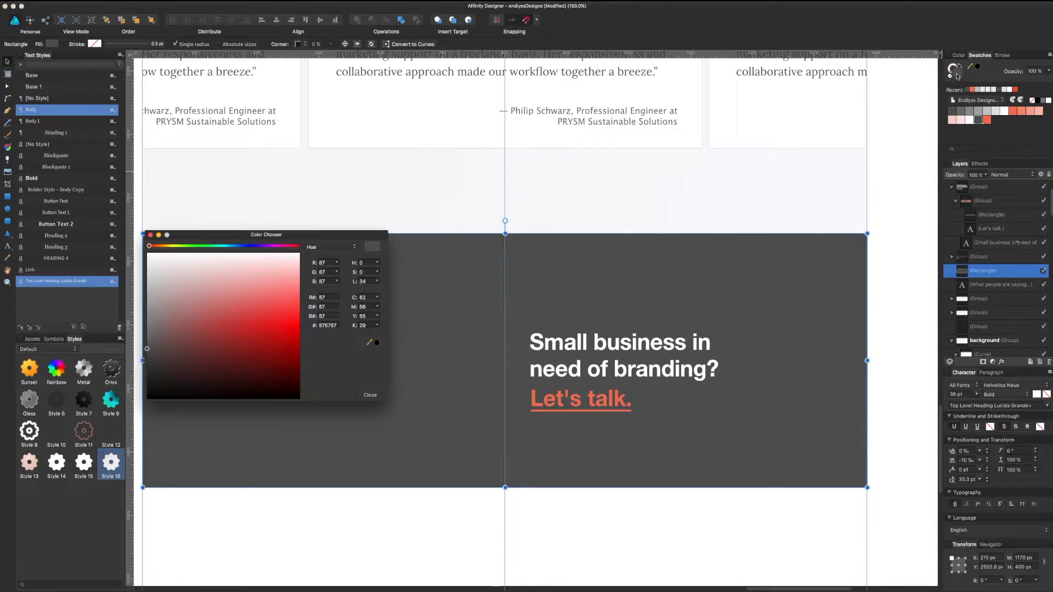
pyautogui.moveTo(186, 371); pyautogui.dragTo(115, 378)
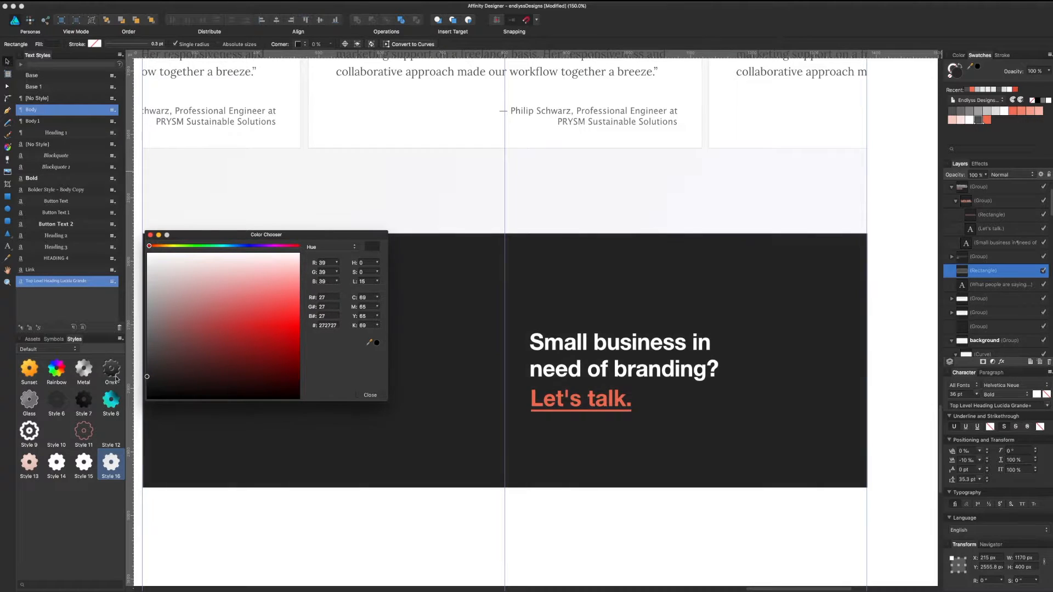
pyautogui.click(324, 325)
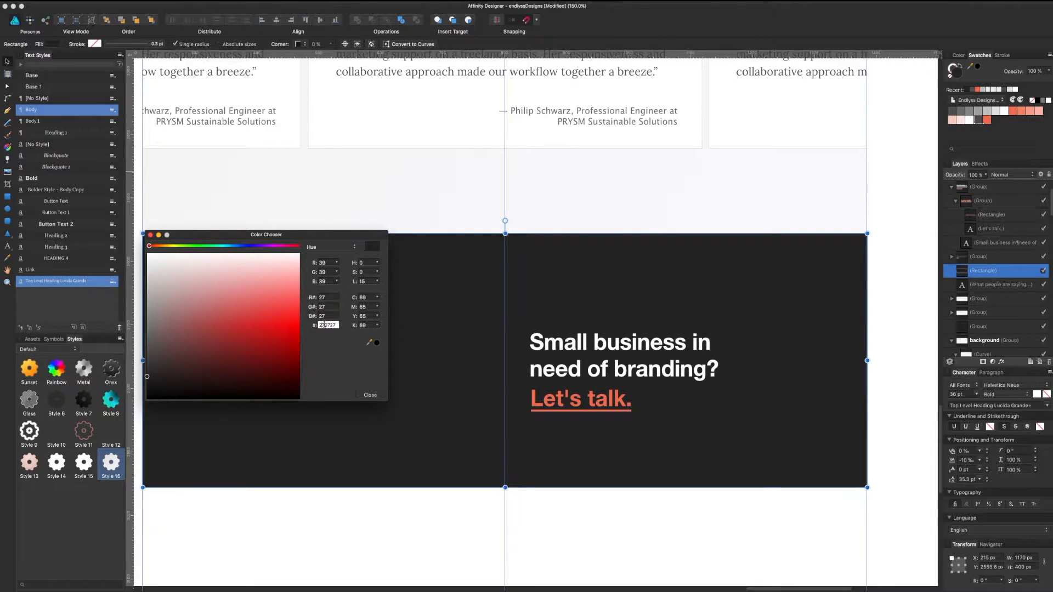
pyautogui.write('242424')
pyautogui.press('Return')
pyautogui.click(381, 396)
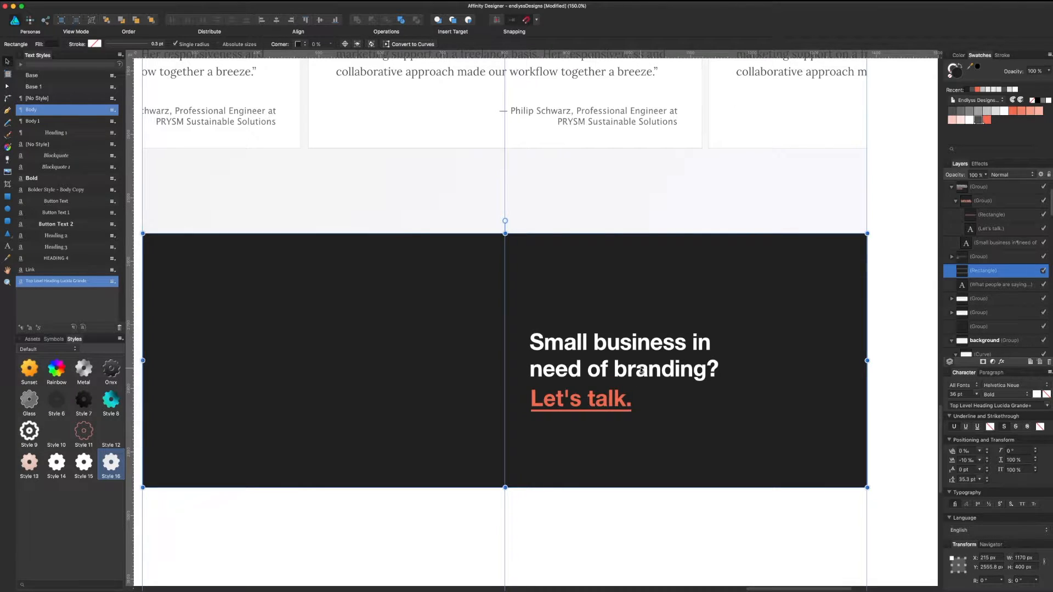
pyautogui.click(661, 379)
pyautogui.moveTo(660, 379); pyautogui.dragTo(670, 331)
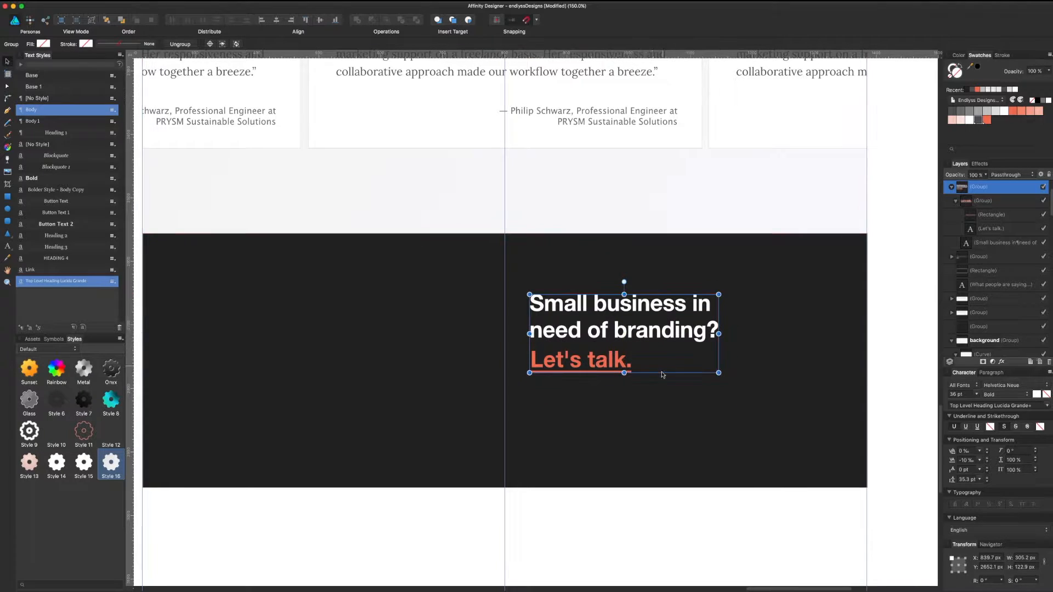
# Step: Enlarge the heading text group within the dark band
pyautogui.click(588, 522)
pyautogui.moveTo(583, 527); pyautogui.dragTo(651, 544)
pyautogui.press('super+1')
pyautogui.click(520, 372)
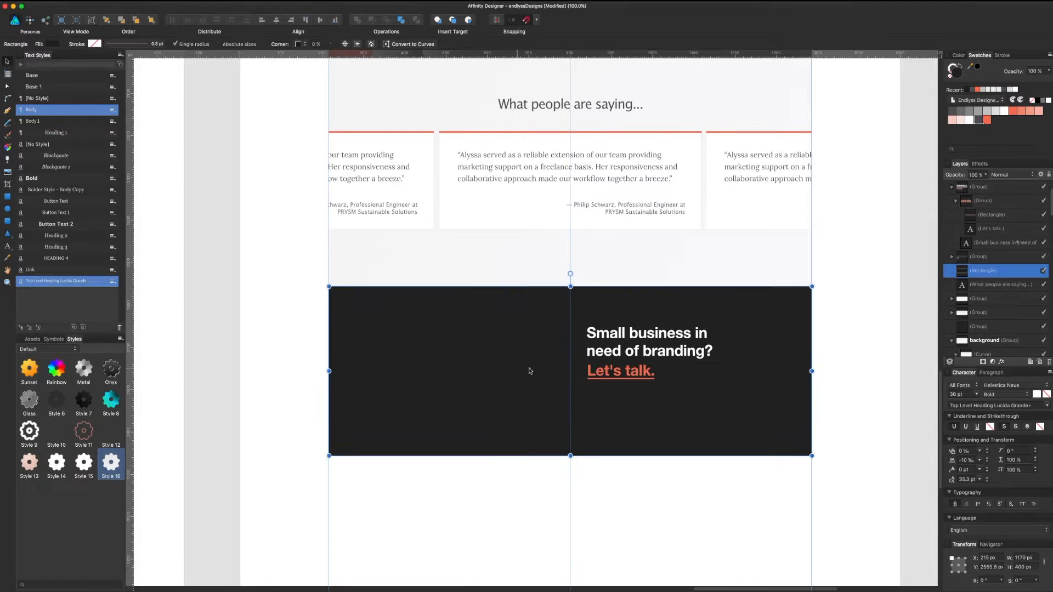
pyautogui.click(671, 350)
pyautogui.moveTo(671, 350); pyautogui.dragTo(724, 338)
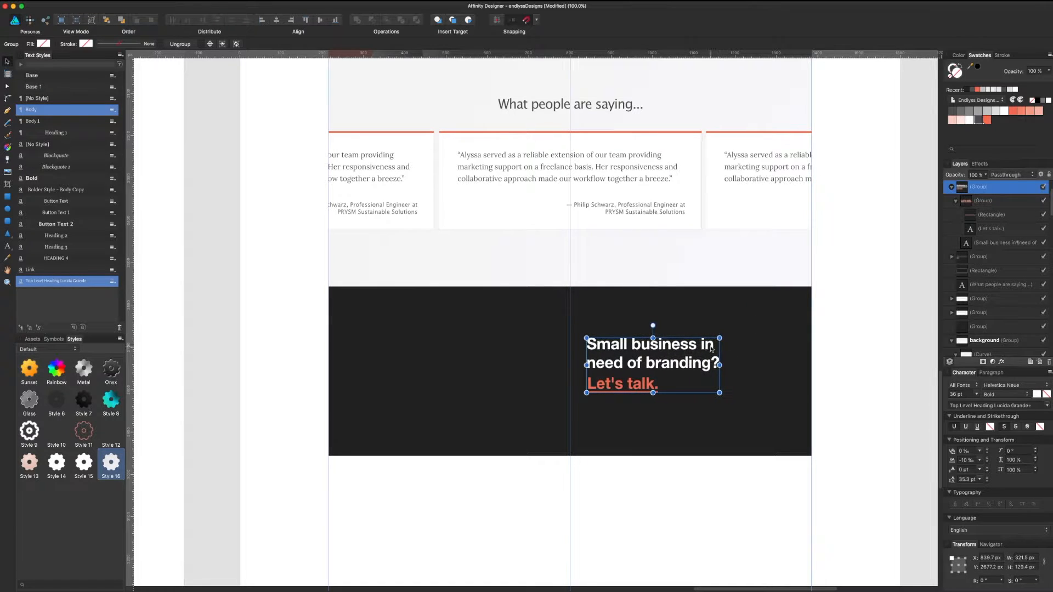
# Step: Set the headline's leading to 30 pt from the Character panel
pyautogui.doubleClick(700, 360)
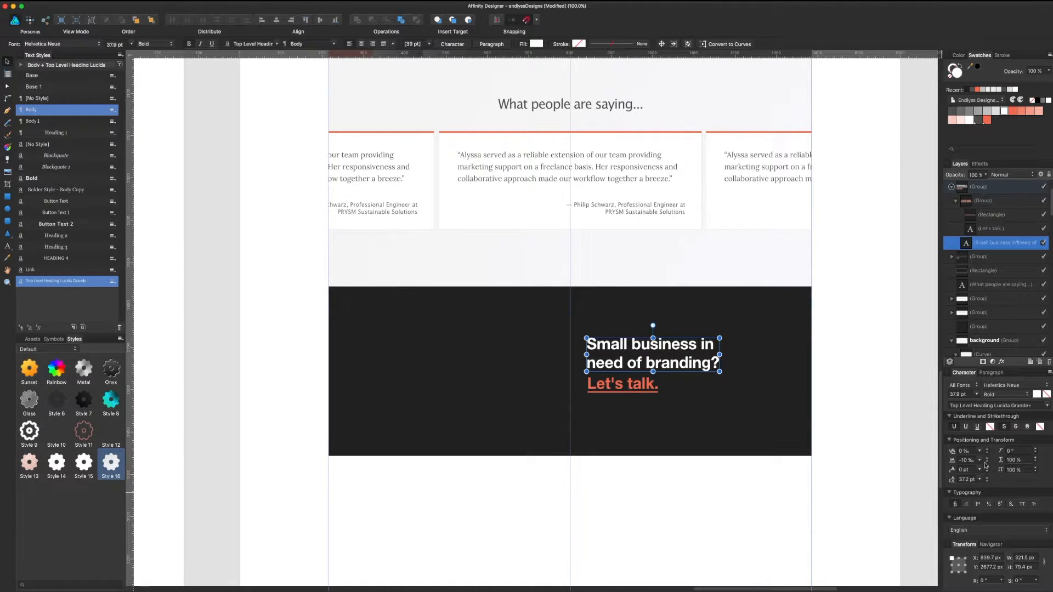
pyautogui.click(980, 480)
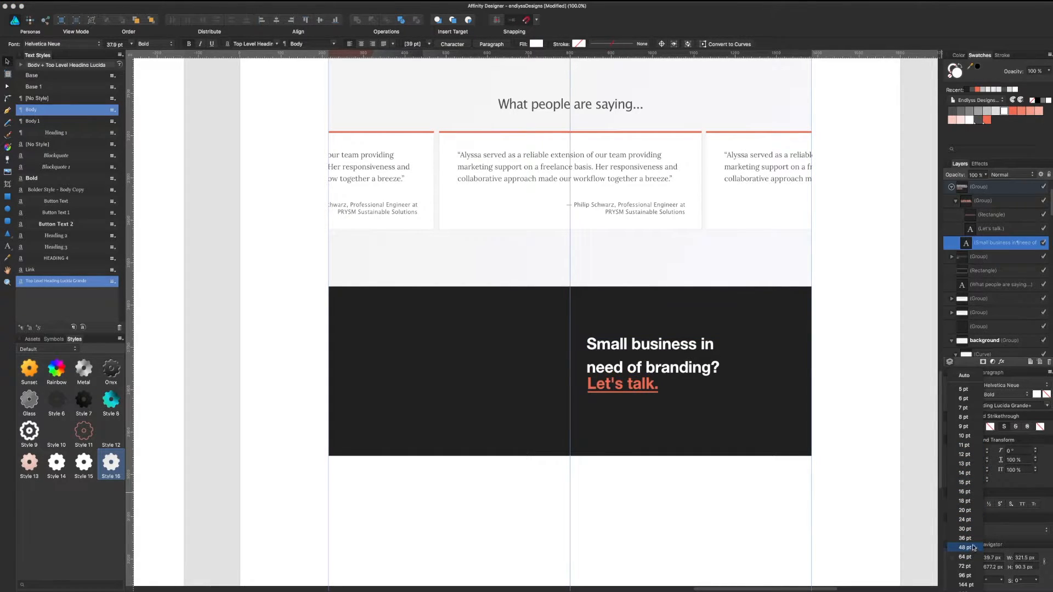
pyautogui.click(965, 528)
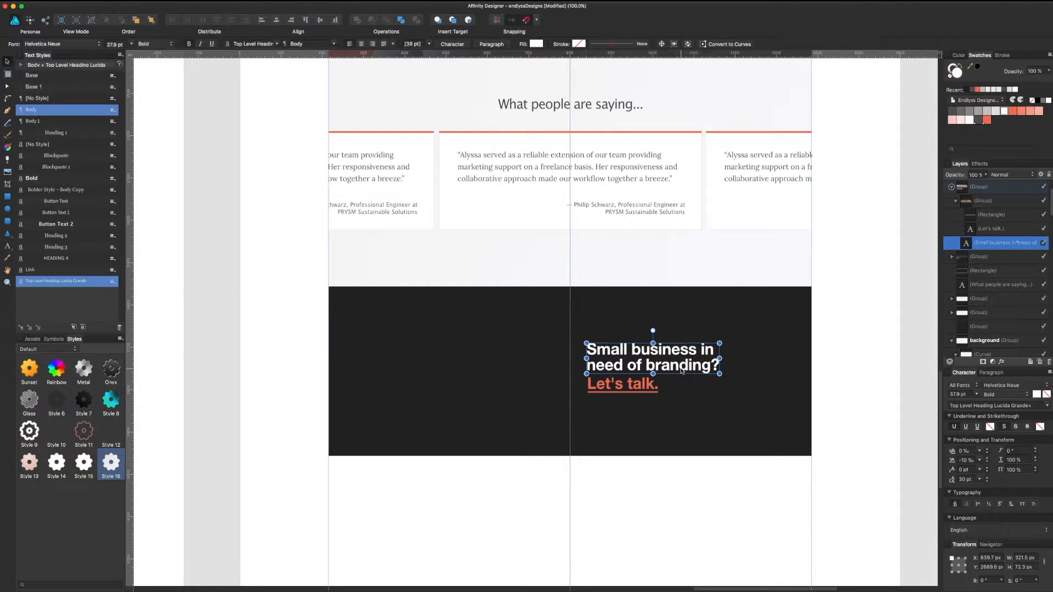
pyautogui.click(670, 485)
pyautogui.hscroll(-3, 668, 488)
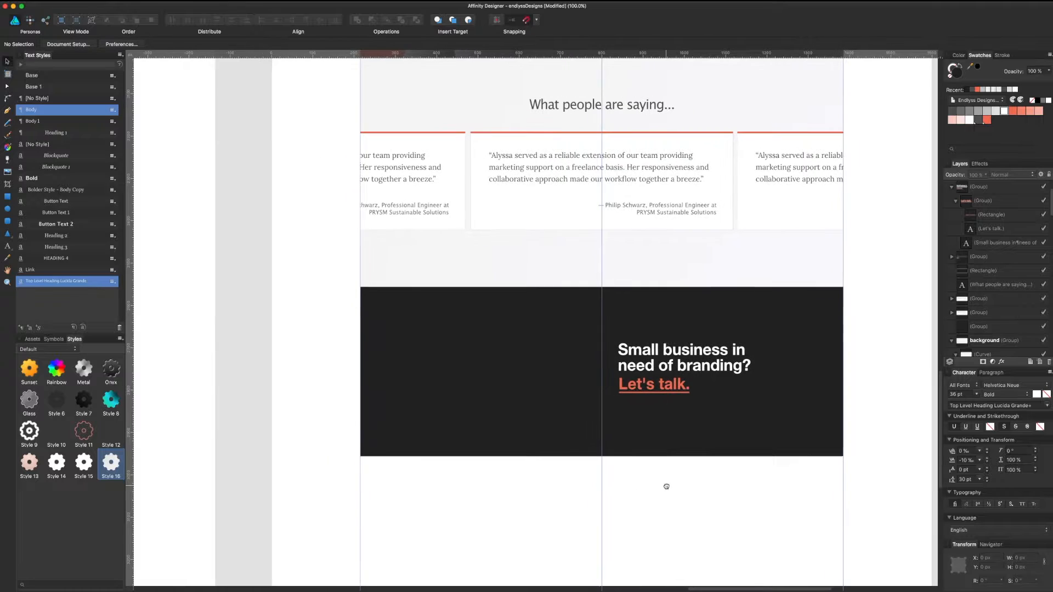
pyautogui.hscroll(-6, 466, 498)
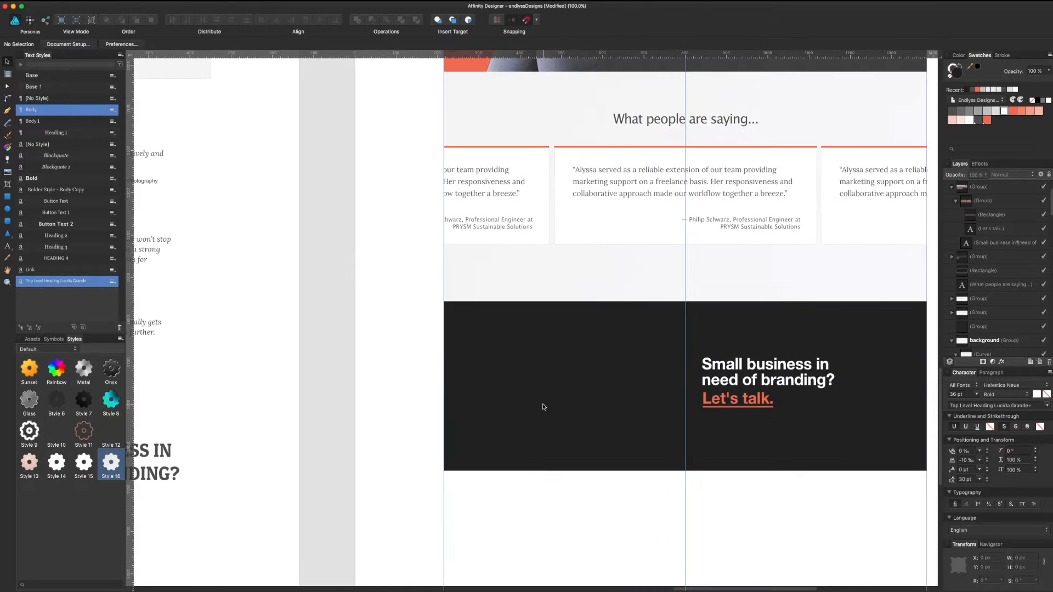
pyautogui.click(547, 402)
pyautogui.hscroll(5, 537, 372)
pyautogui.scroll(3, 537, 373)
pyautogui.scroll(3, 527, 344)
pyautogui.hscroll(2, 526, 343)
# Step: Raise the bottom edge of the light testimonials background by moving its two bottom nodes up
pyautogui.click(588, 391)
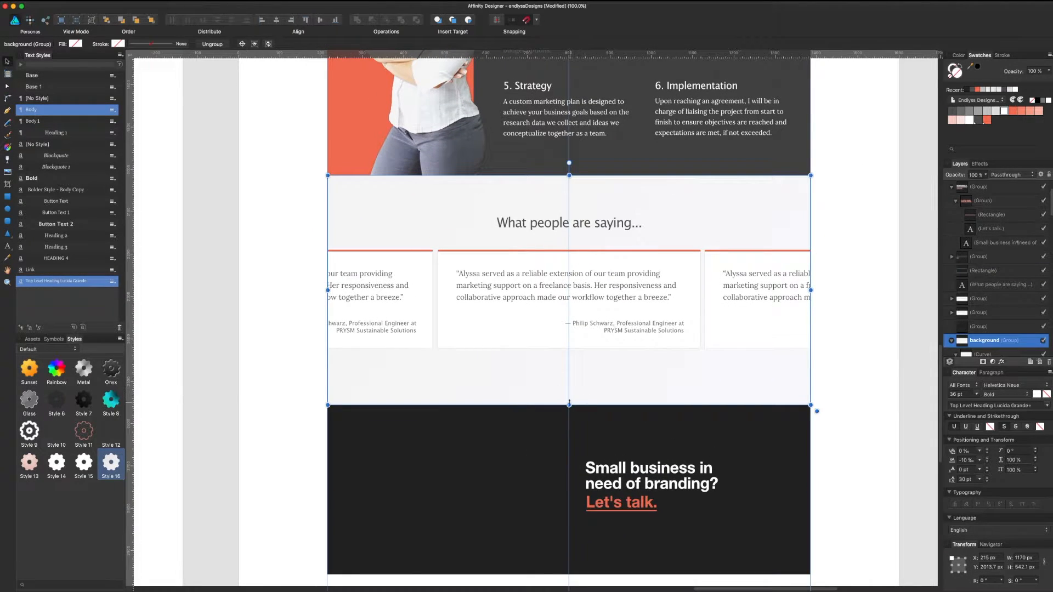
pyautogui.doubleClick(603, 394)
pyautogui.hotkey('shift', 'o')
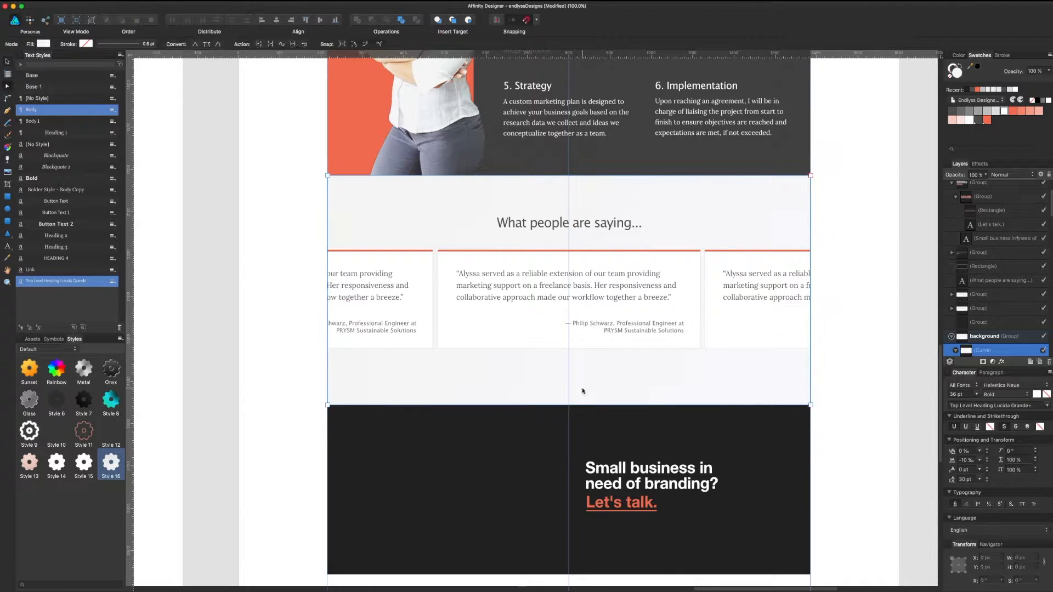
pyautogui.press('a')
pyautogui.click(327, 405)
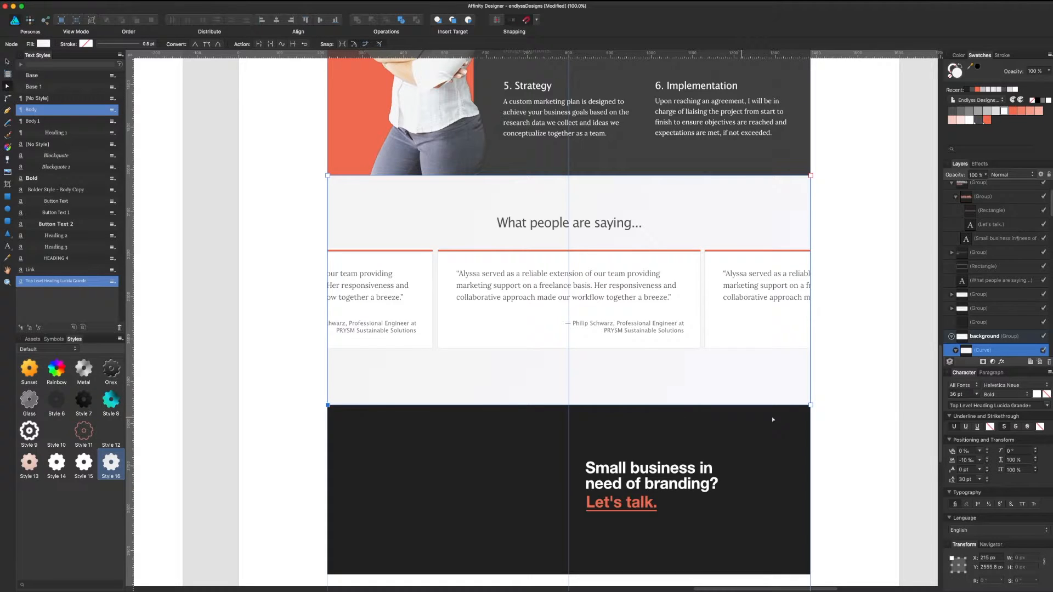
pyautogui.keyDown('shift'); pyautogui.click(810, 405); pyautogui.keyUp('shift')
pyautogui.moveTo(810, 405); pyautogui.dragTo(810, 384)
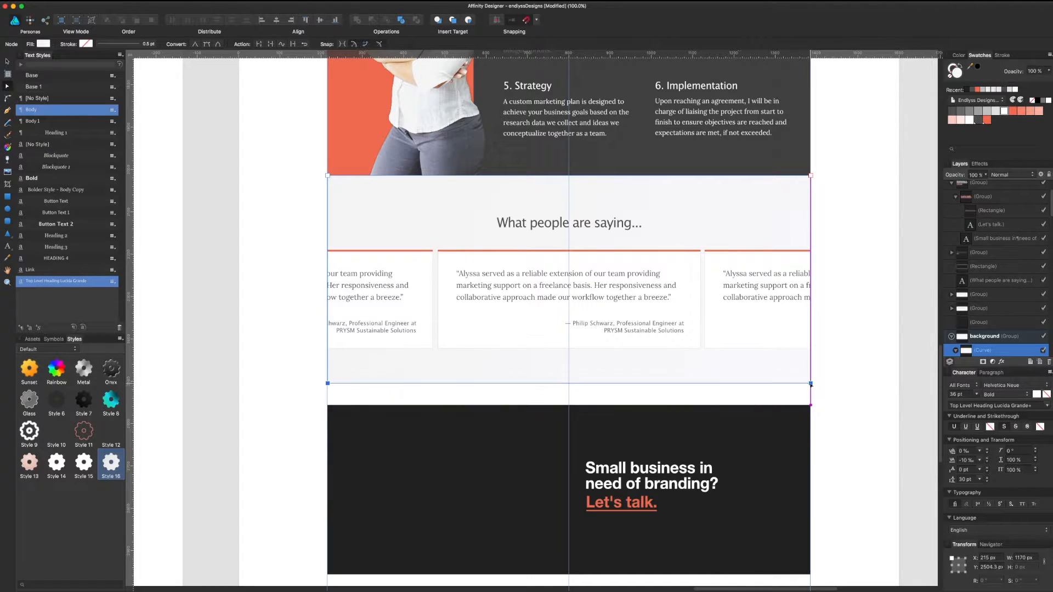
# Step: Move the dark band and its headline up about 46 px and save the document
pyautogui.press('v')
pyautogui.click(692, 462)
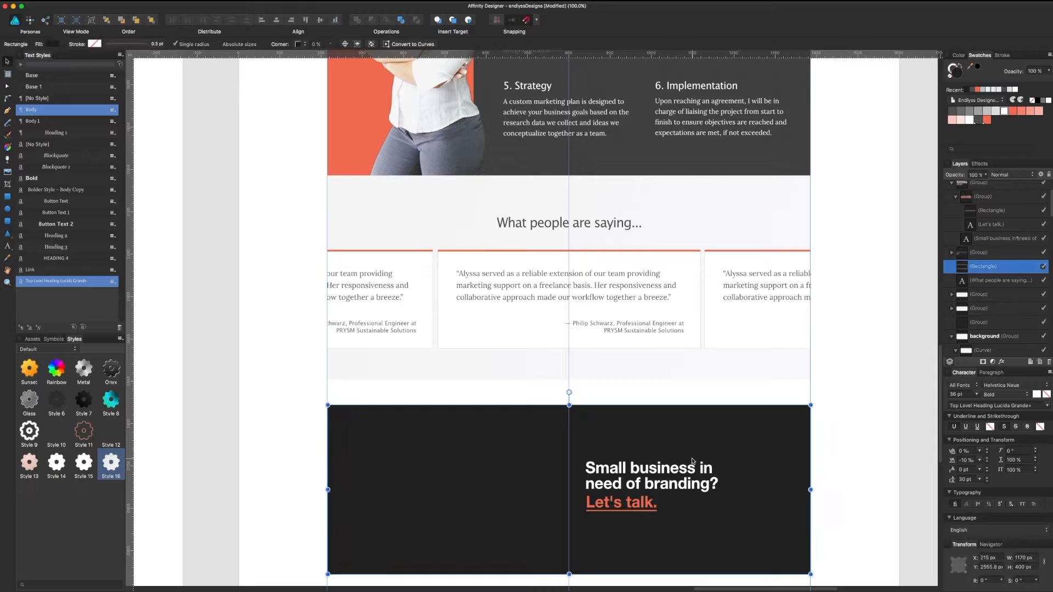
pyautogui.keyDown('shift'); pyautogui.click(678, 479); pyautogui.keyUp('shift')
pyautogui.moveTo(695, 451); pyautogui.dragTo(695, 426)
pyautogui.scroll(-4, 793, 415)
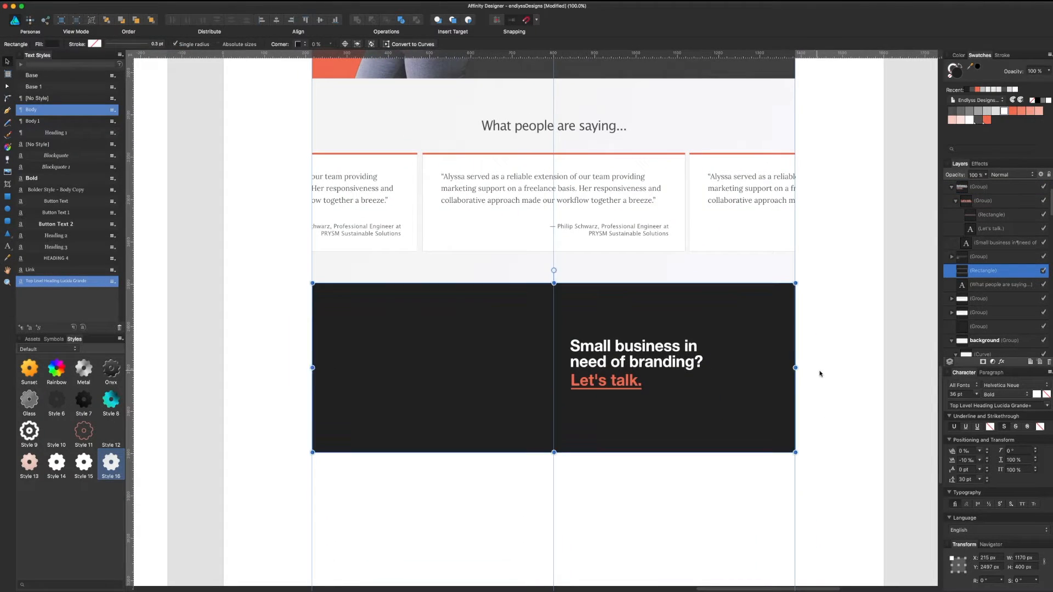
pyautogui.click(792, 370)
pyautogui.press('super+s')
pyautogui.click(609, 133)
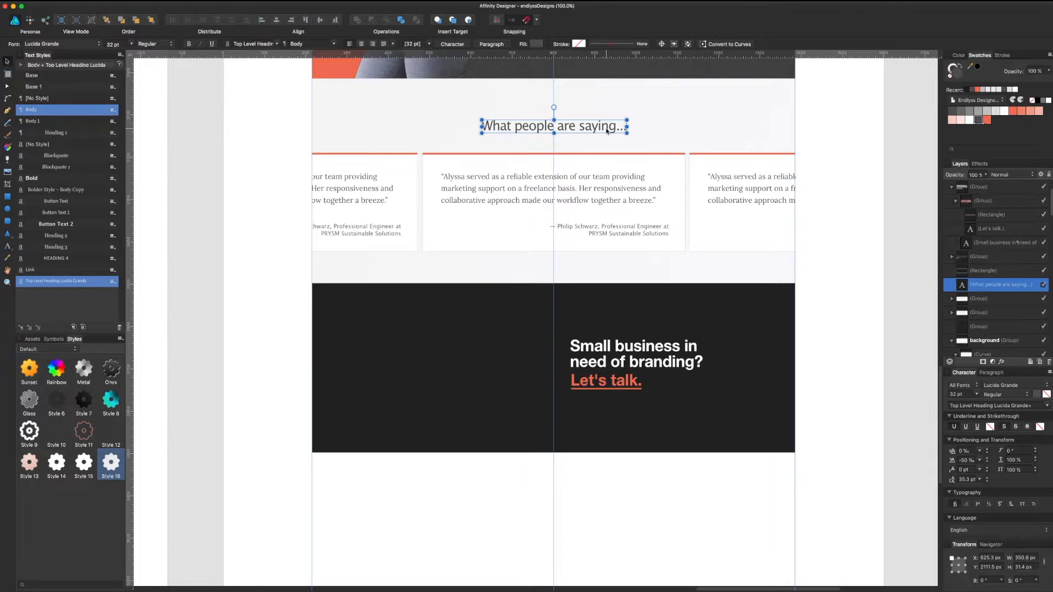
# Step: Move the 'What people are saying…' heading up about 11 px and review the page
pyautogui.moveTo(608, 133); pyautogui.dragTo(609, 127)
pyautogui.scroll(15, 701, 378)
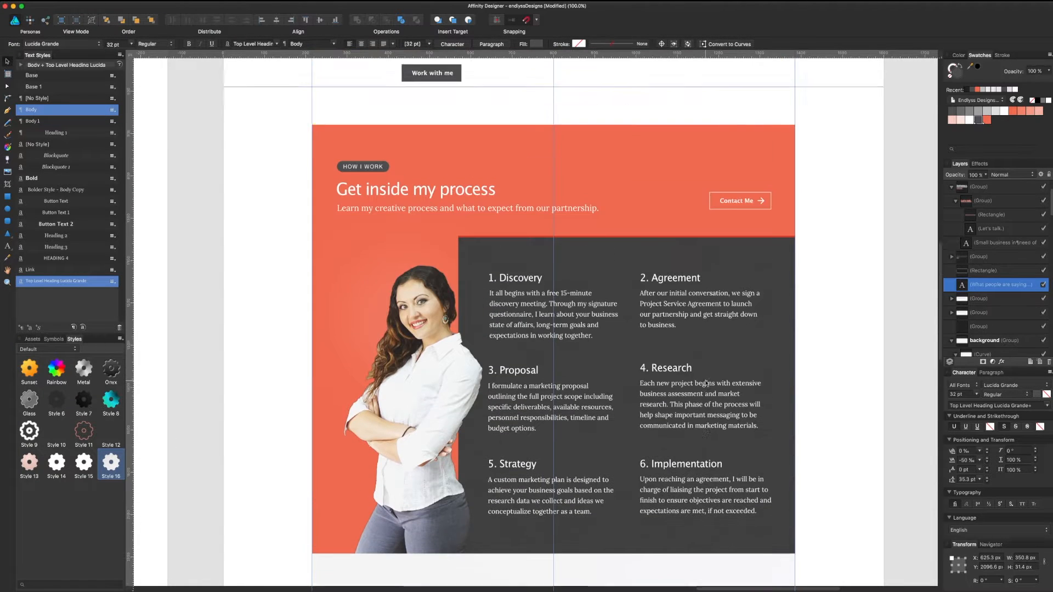
pyautogui.scroll(6, 694, 390)
pyautogui.scroll(-10, 688, 390)
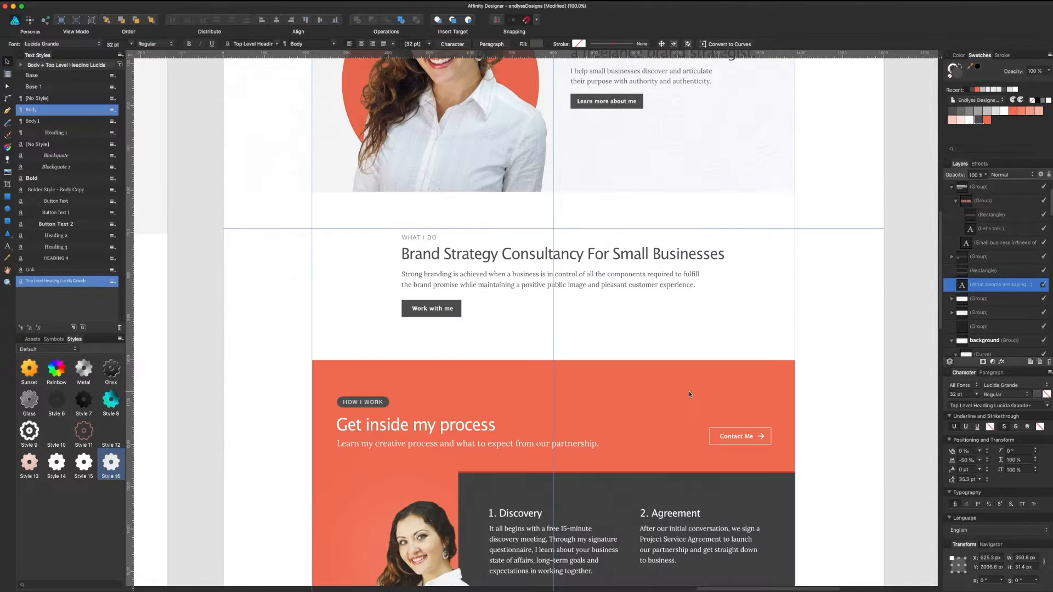
pyautogui.scroll(-10, 688, 390)
pyautogui.scroll(-10, 688, 392)
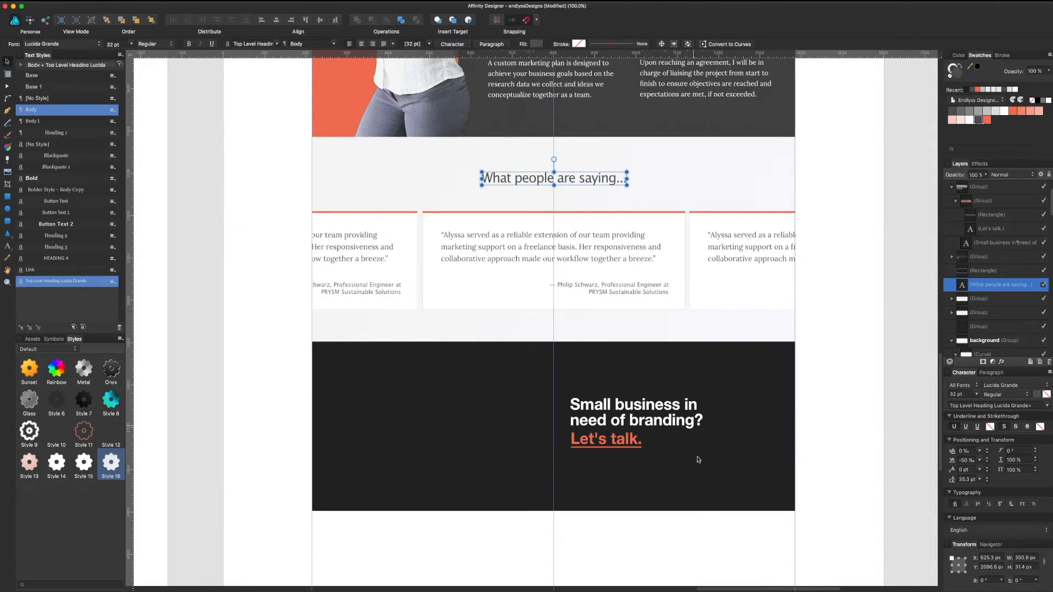
pyautogui.click(696, 544)
pyautogui.click(678, 420)
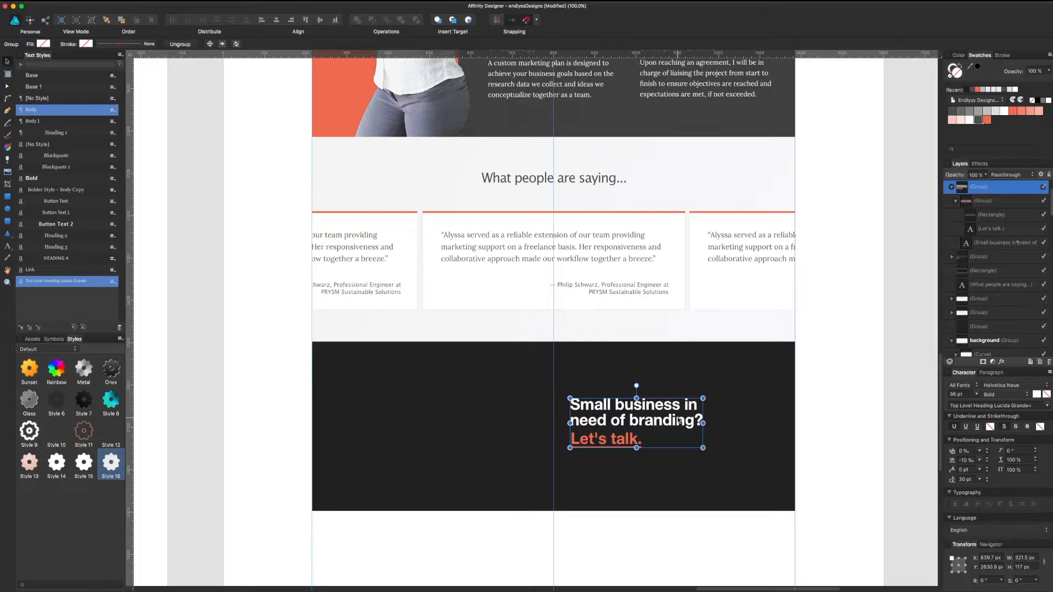
# Step: Set the headline and 'Let's talk.' to Lucida Grande, with 'Let's talk.' in Regular weight
pyautogui.doubleClick(678, 420)
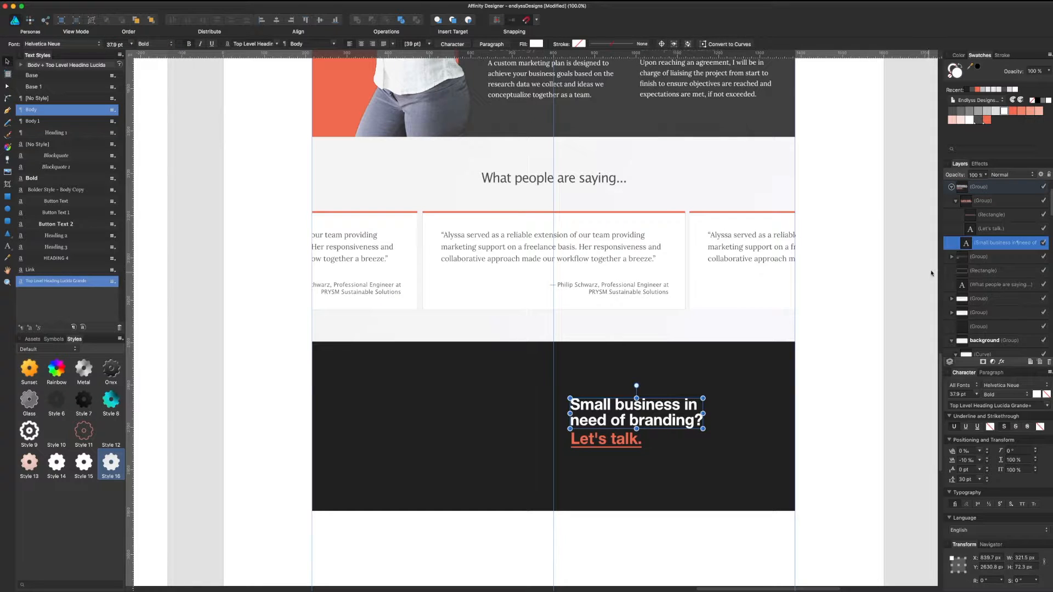
pyautogui.click(995, 386)
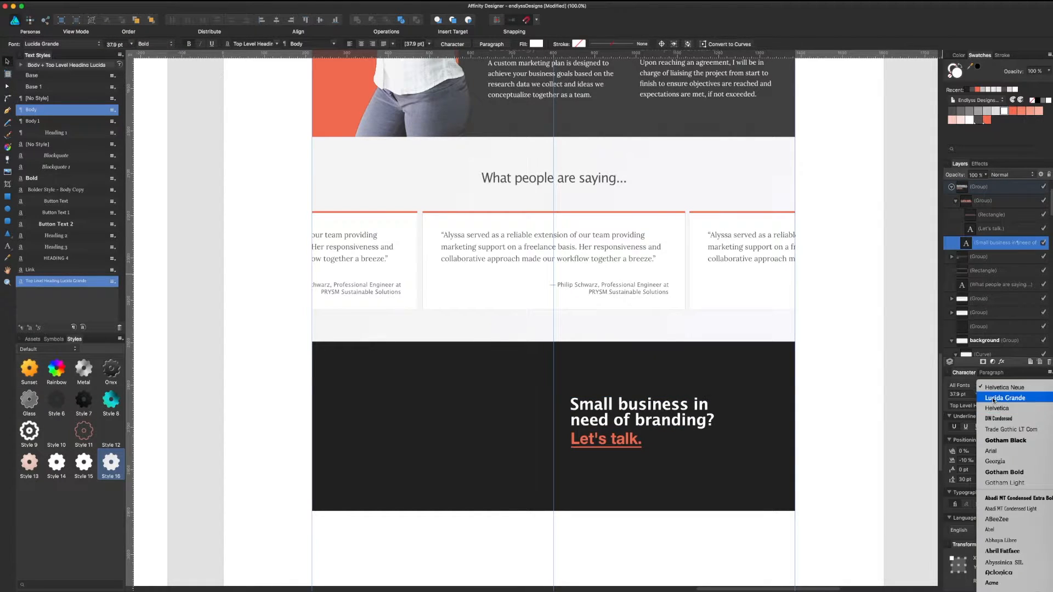
pyautogui.click(993, 398)
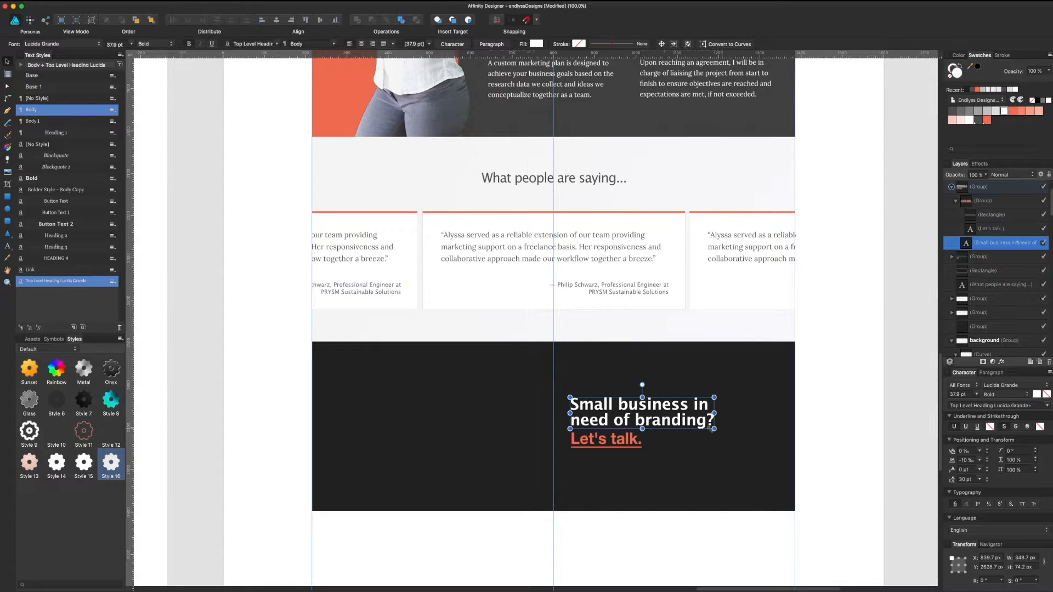
pyautogui.click(633, 444)
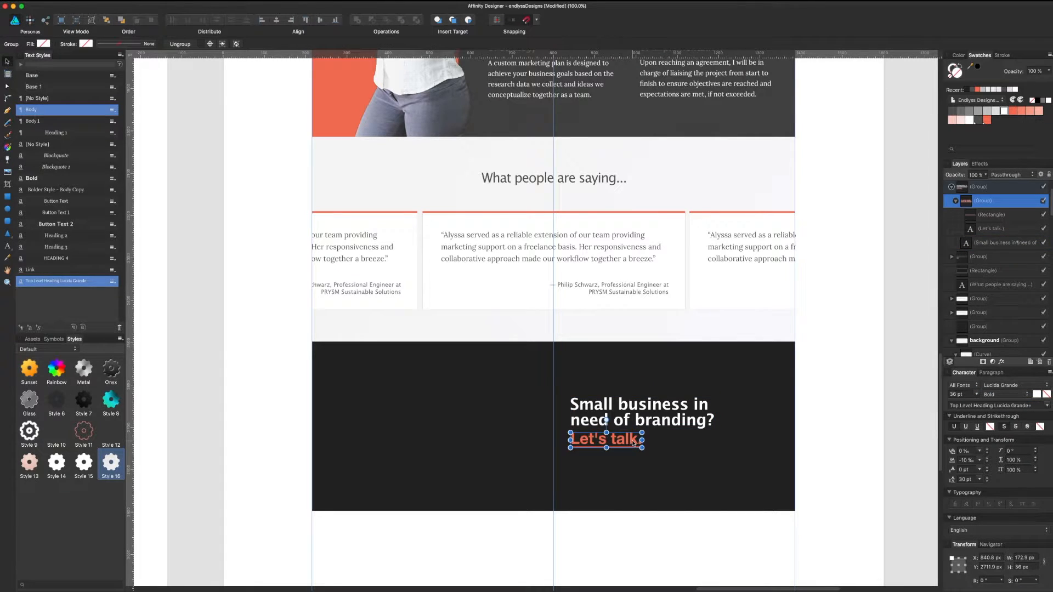
pyautogui.doubleClick(633, 444)
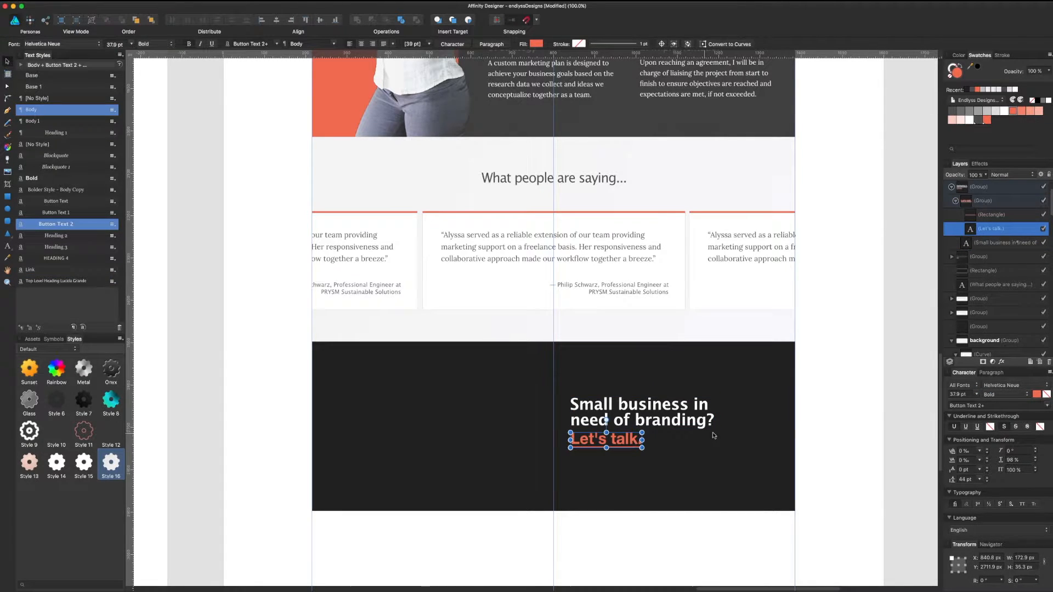
pyautogui.click(1001, 390)
pyautogui.click(1001, 389)
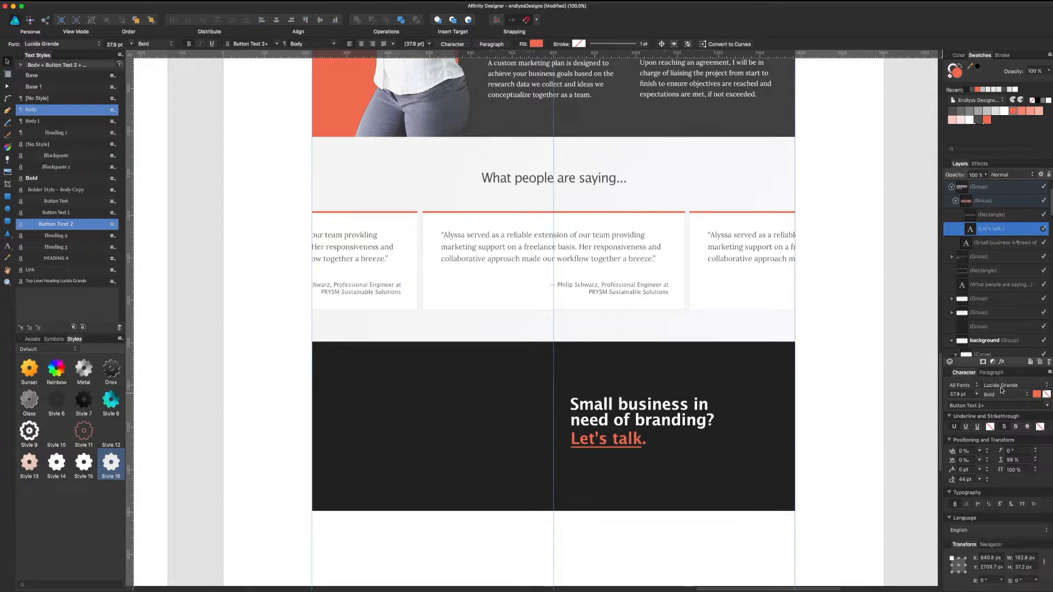
pyautogui.click(1001, 395)
pyautogui.click(993, 386)
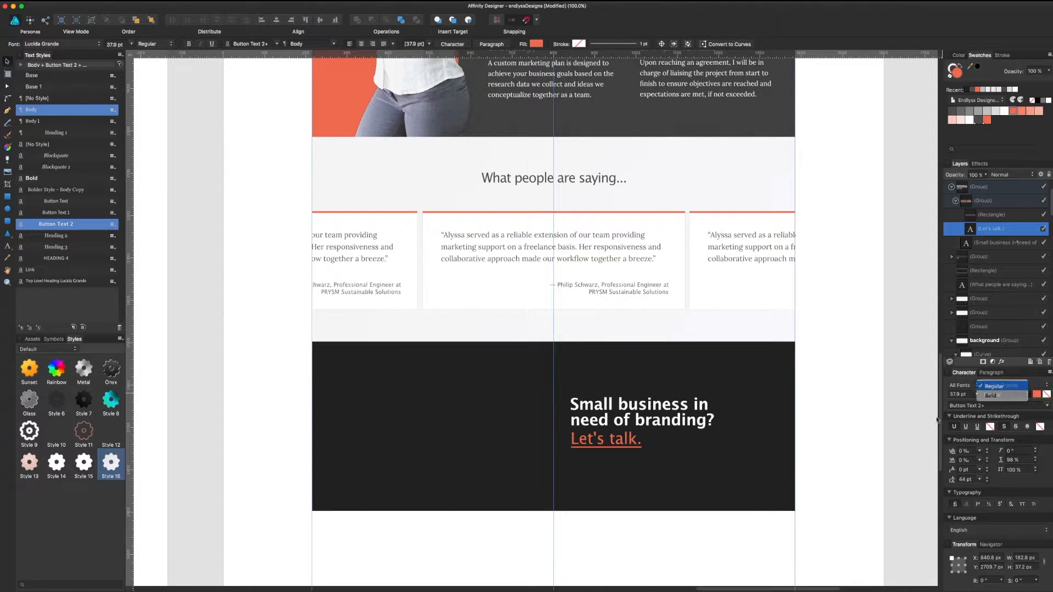
# Step: Tighten the tracking to -25% on the branding question and -10% on 'Let's talk.'
pyautogui.click(833, 407)
pyautogui.click(649, 419)
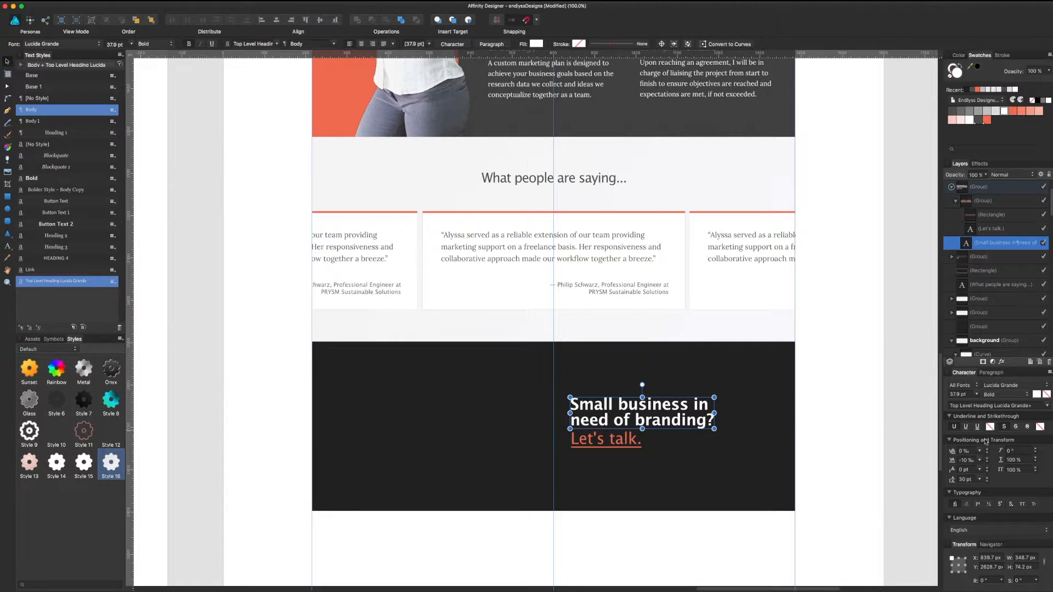
pyautogui.click(980, 460)
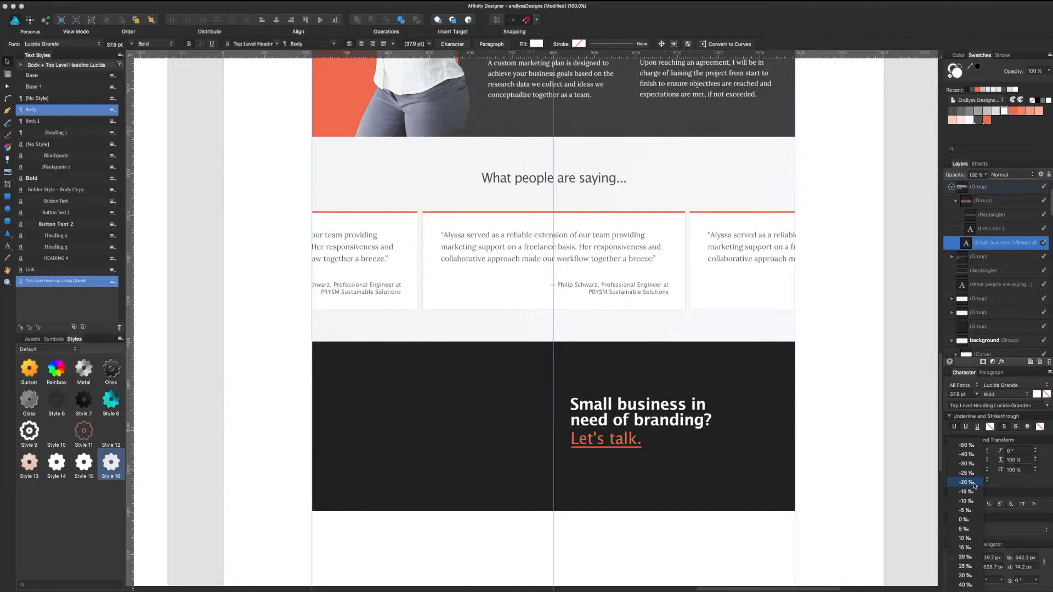
pyautogui.click(973, 473)
pyautogui.click(627, 443)
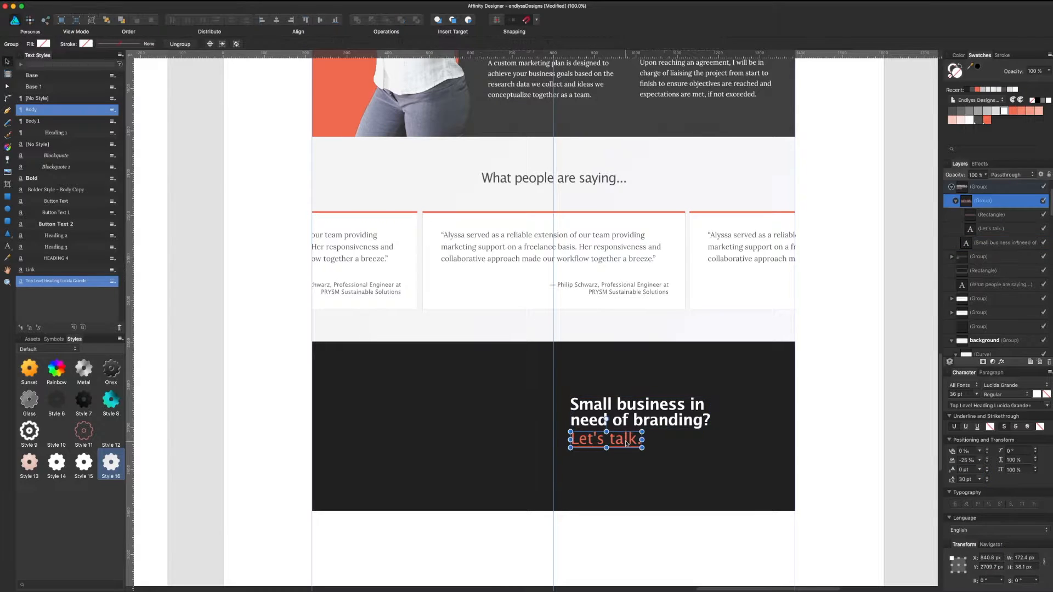
pyautogui.click(980, 461)
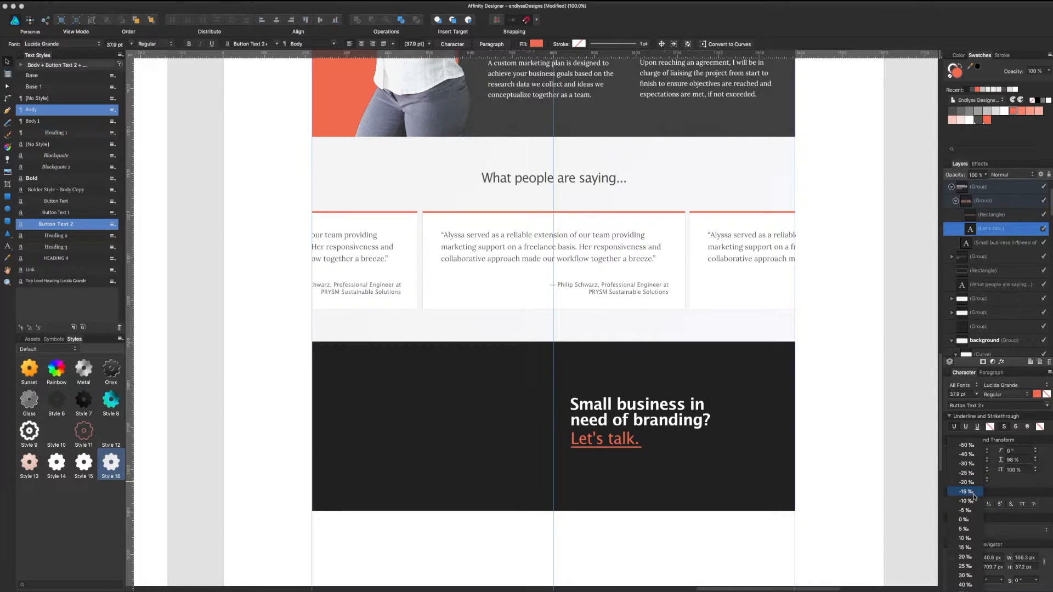
pyautogui.click(971, 499)
pyautogui.click(907, 420)
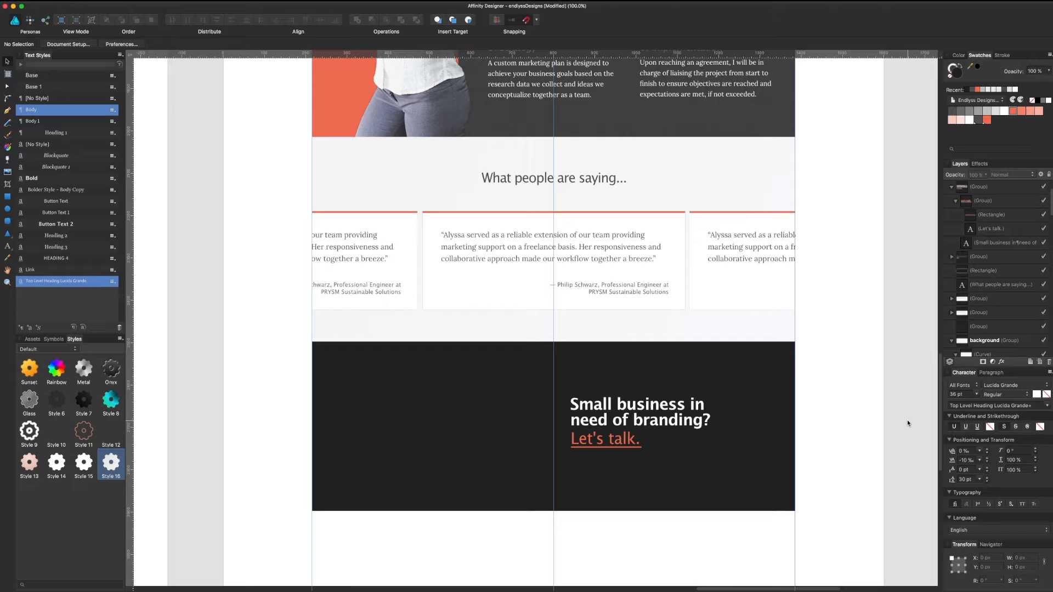
# Step: Reposition the dark background rectangle of the call-to-action band
pyautogui.click(629, 421)
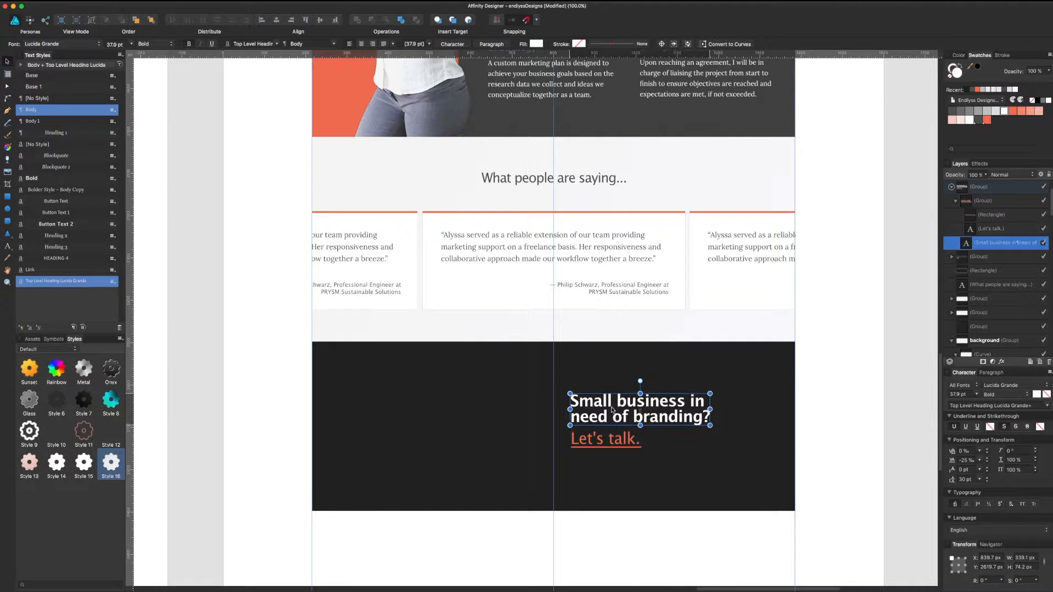
pyautogui.click(636, 529)
pyautogui.moveTo(636, 529); pyautogui.dragTo(655, 526)
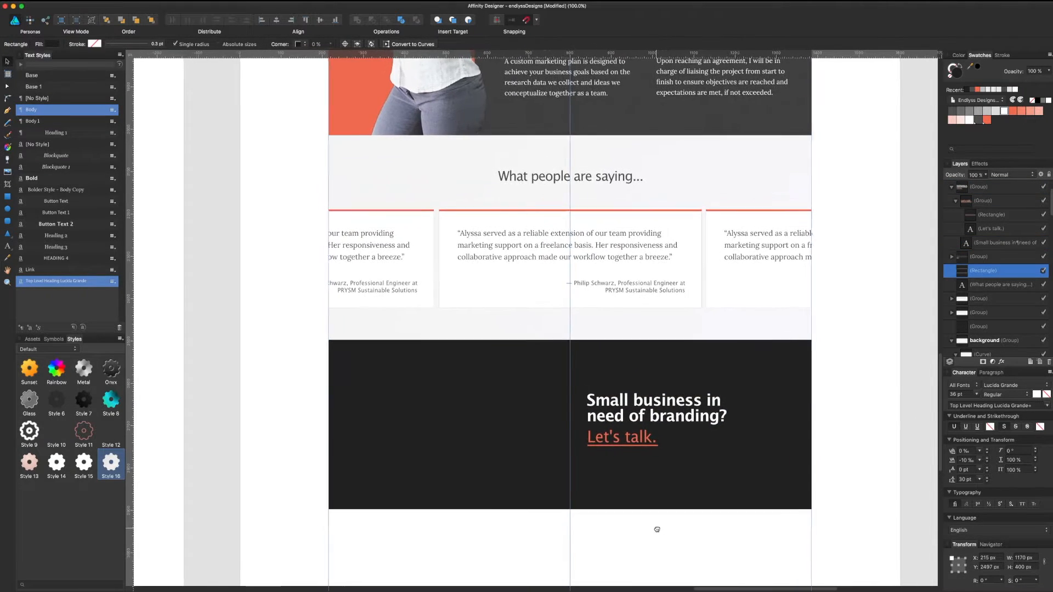
pyautogui.click(862, 335)
# Step: Delete the orange underline bar beneath 'Let's talk.'
pyautogui.scroll(-2, 849, 296)
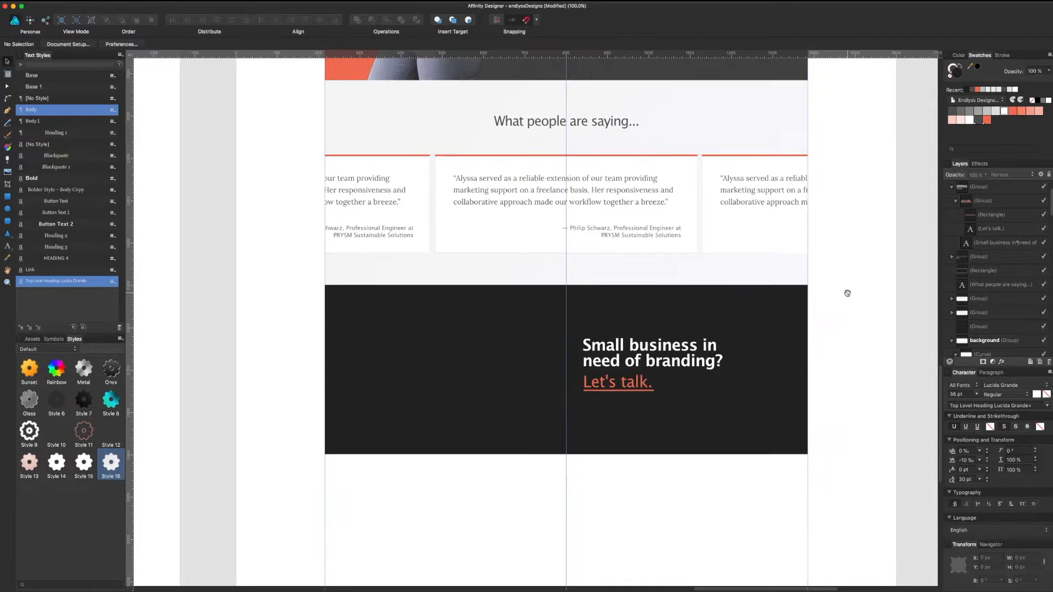
pyautogui.doubleClick(624, 391)
pyautogui.doubleClick(624, 391)
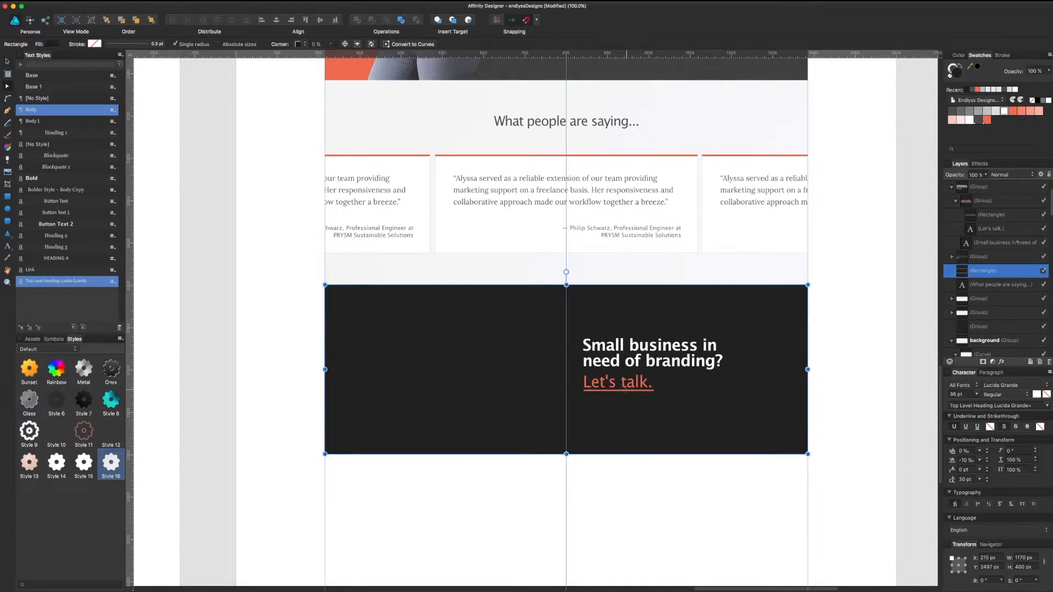
pyautogui.click(972, 215)
pyautogui.press('Delete')
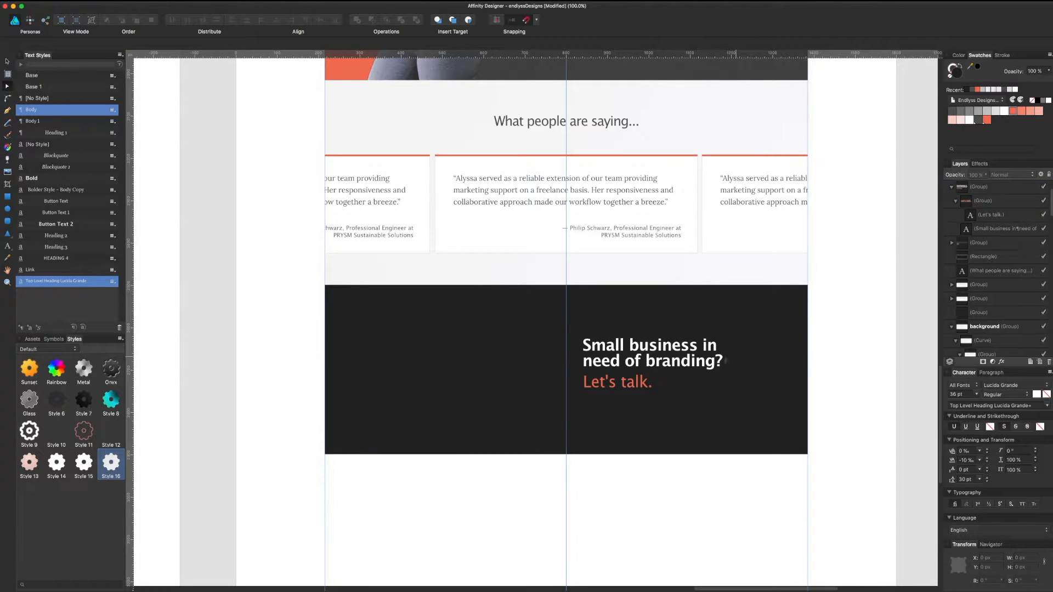
# Step: Copy the Contact Me arrow into the 'Let's talk.' group and enlarge it to about 31 px
pyautogui.press('v')
pyautogui.scroll(10, 857, 310)
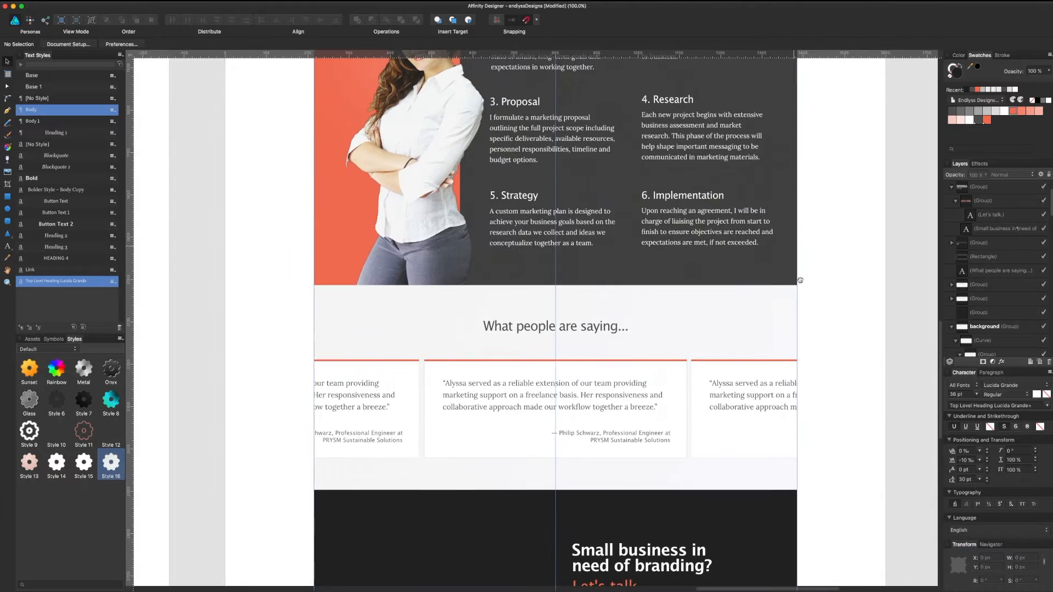
pyautogui.click(751, 188)
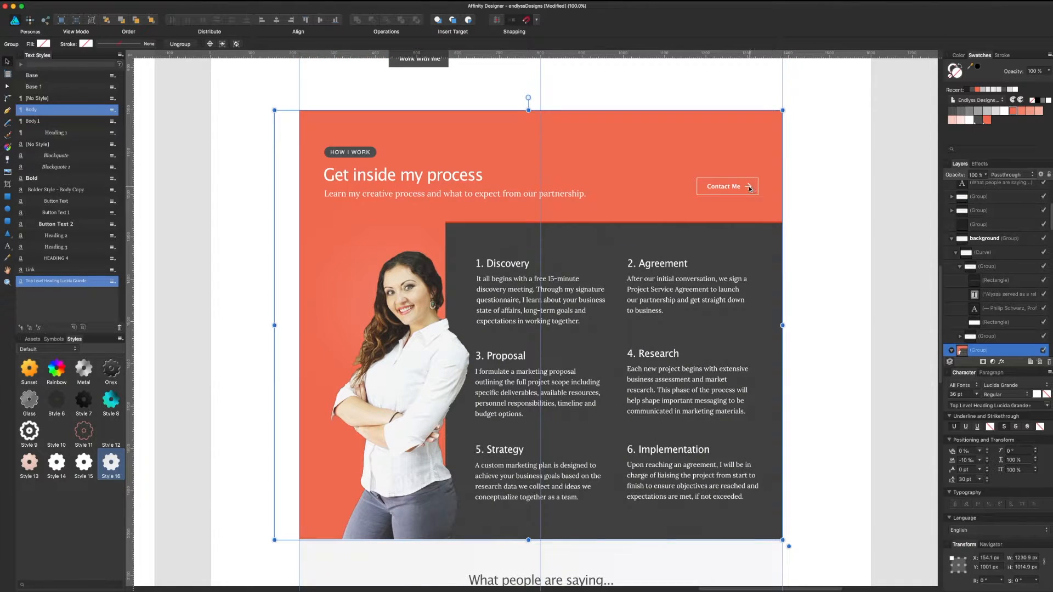
pyautogui.doubleClick(750, 188)
pyautogui.scroll(-10, 756, 133)
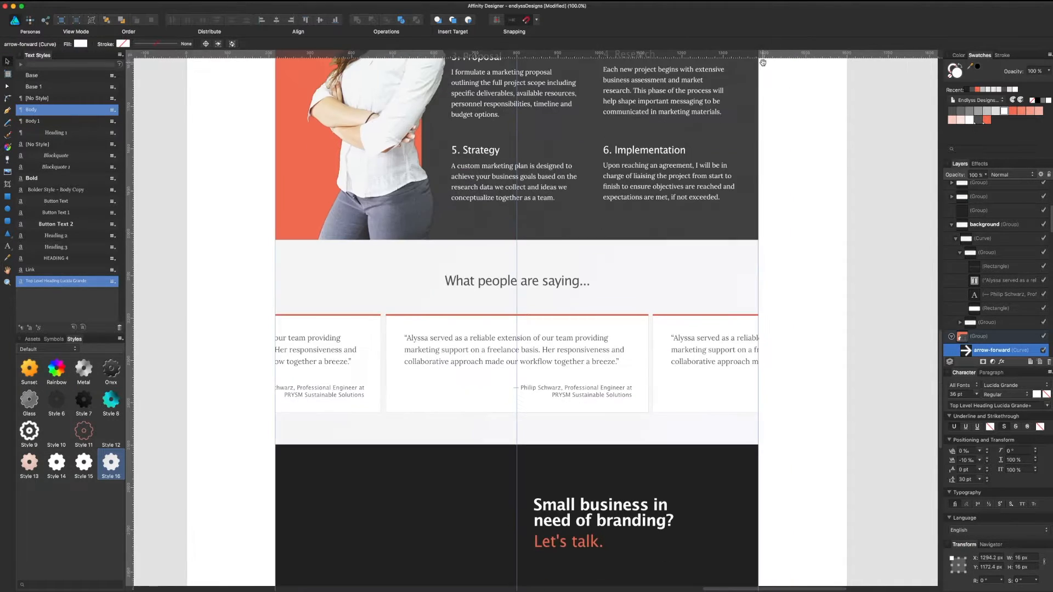
pyautogui.click(606, 389)
pyautogui.press('super+v')
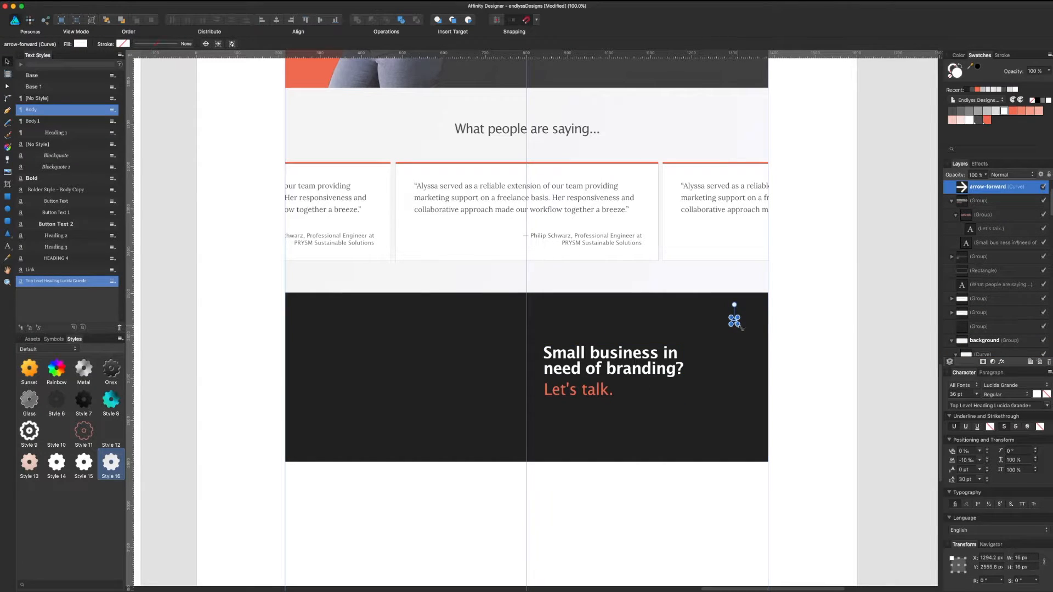
pyautogui.moveTo(737, 327); pyautogui.dragTo(627, 388)
# Step: Fill the new arrow orange and delete the period after 'Let's talk'
pyautogui.click(985, 121)
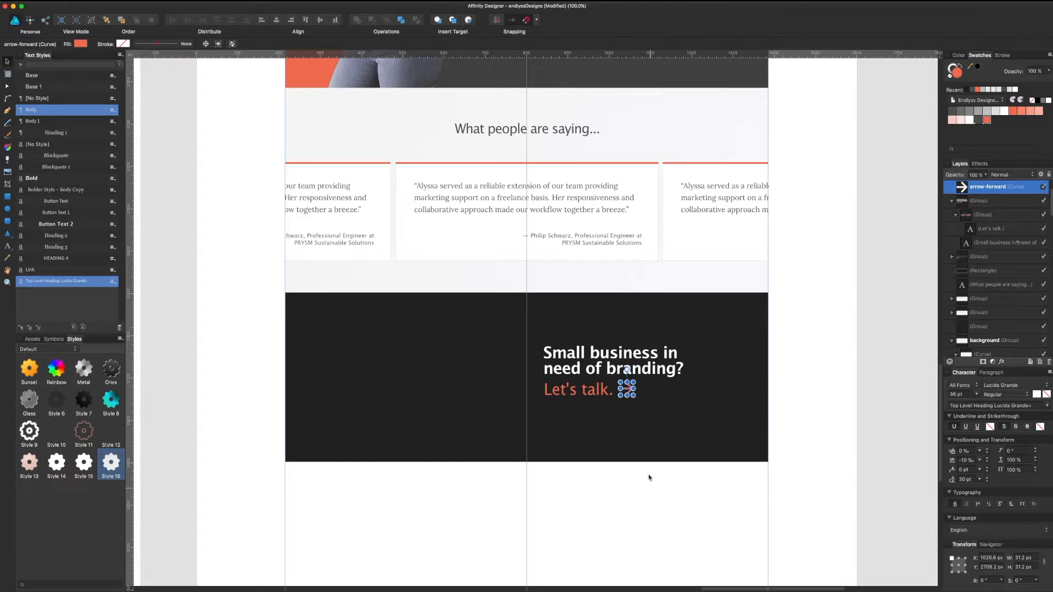
pyautogui.click(608, 391)
pyautogui.click(609, 393)
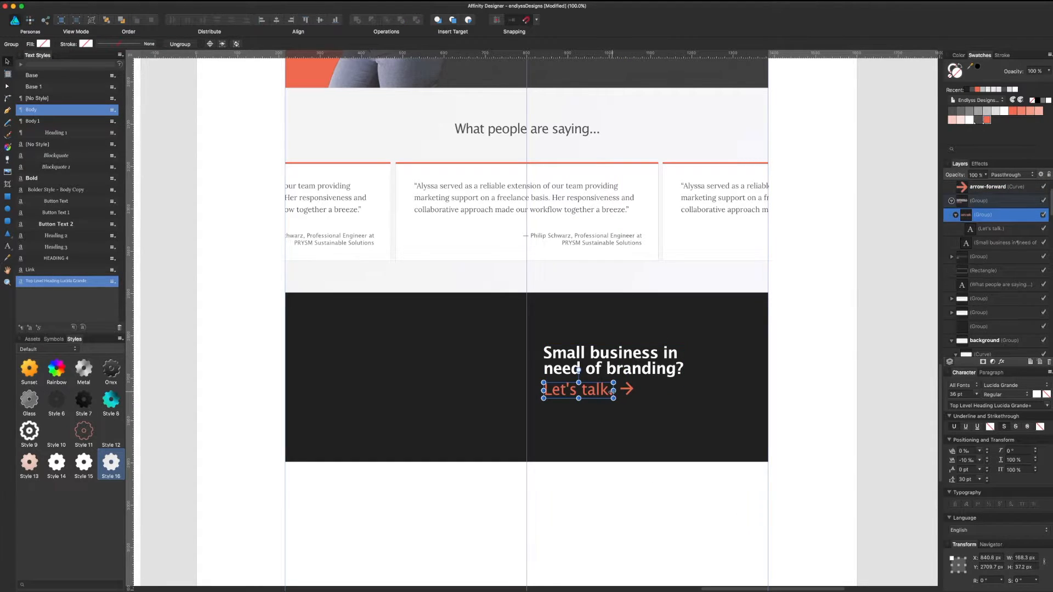
pyautogui.doubleClick(608, 394)
pyautogui.doubleClick(607, 392)
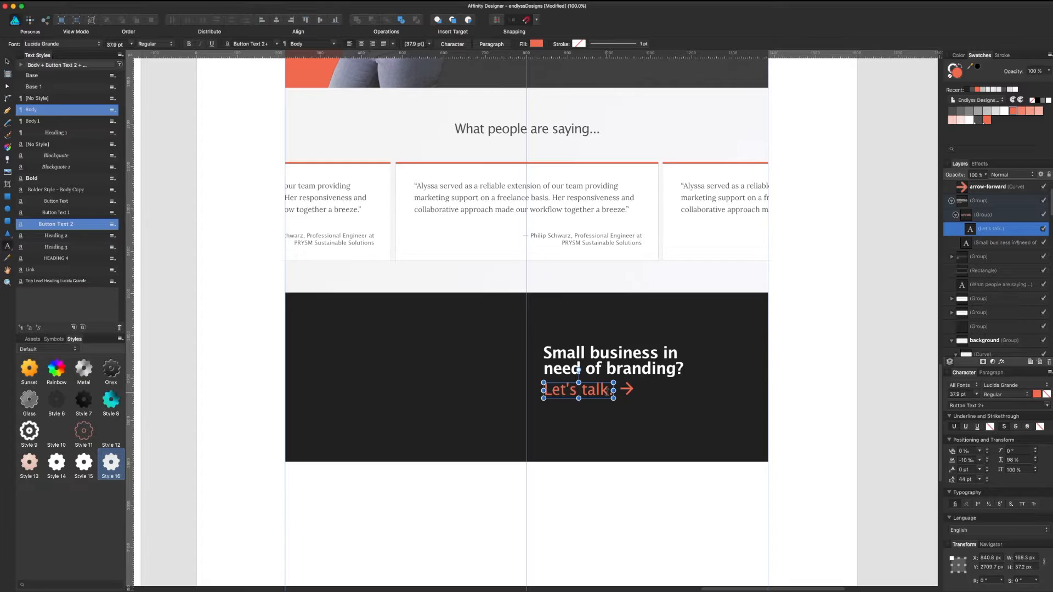
pyautogui.press('BackSpace')
pyautogui.press('Escape')
# Step: Move the arrow snug against the end of 'Let's talk'
pyautogui.click(1008, 189)
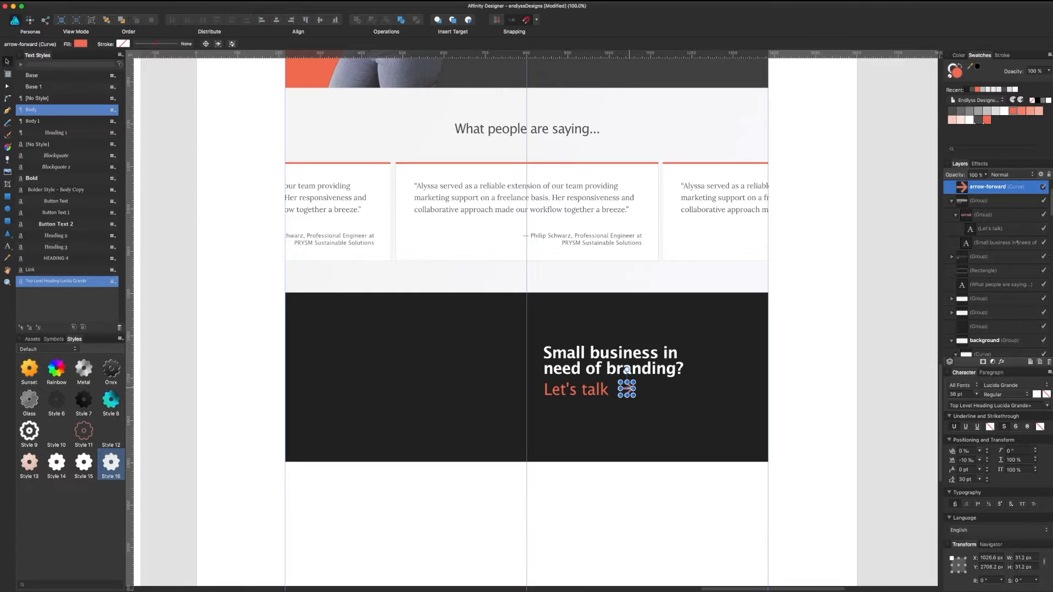
pyautogui.press('super+equal')
pyautogui.press('super+equal')
pyautogui.hscroll(4, 629, 389)
pyautogui.scroll(-3, 629, 389)
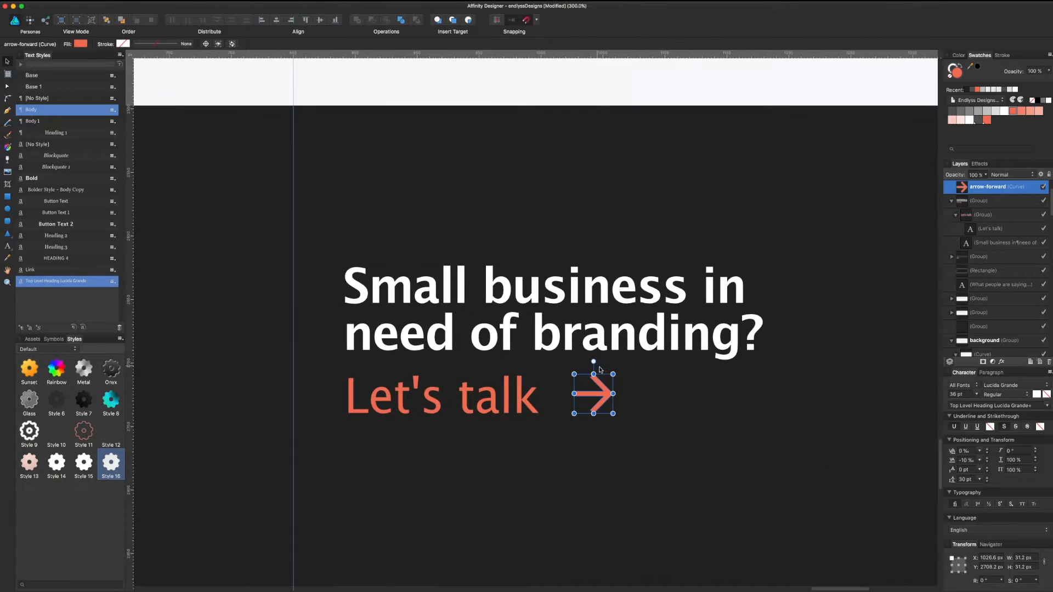
pyautogui.moveTo(600, 396)
pyautogui.mouseDown()
pyautogui.moveTo(580, 396)
pyautogui.moveTo(586, 380)
pyautogui.mouseUp()
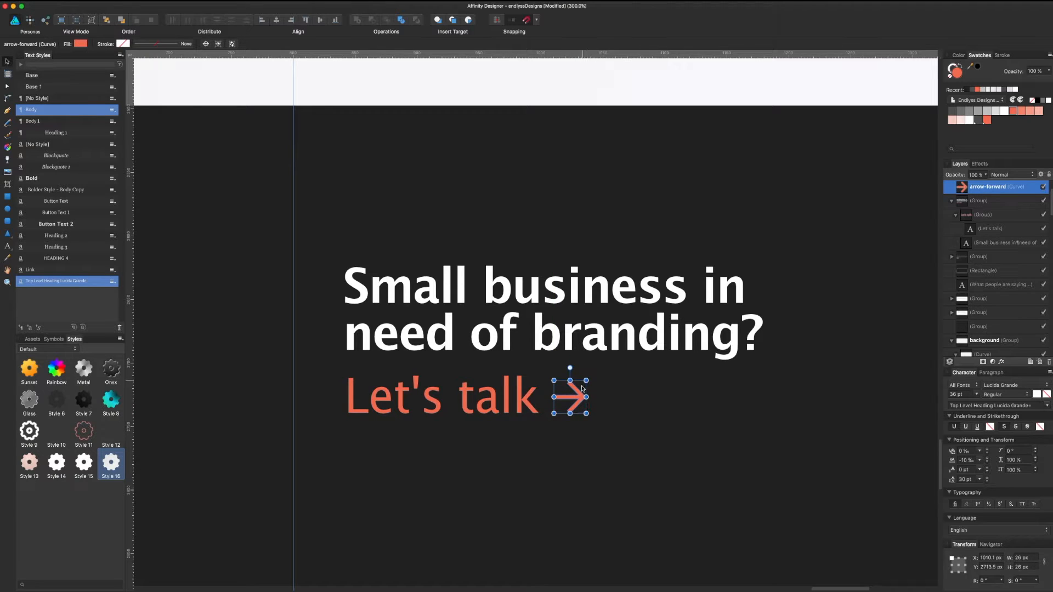
# Step: Zoom back out to the call-to-action band and save the document
pyautogui.press('super+minus')
pyautogui.press('super+minus')
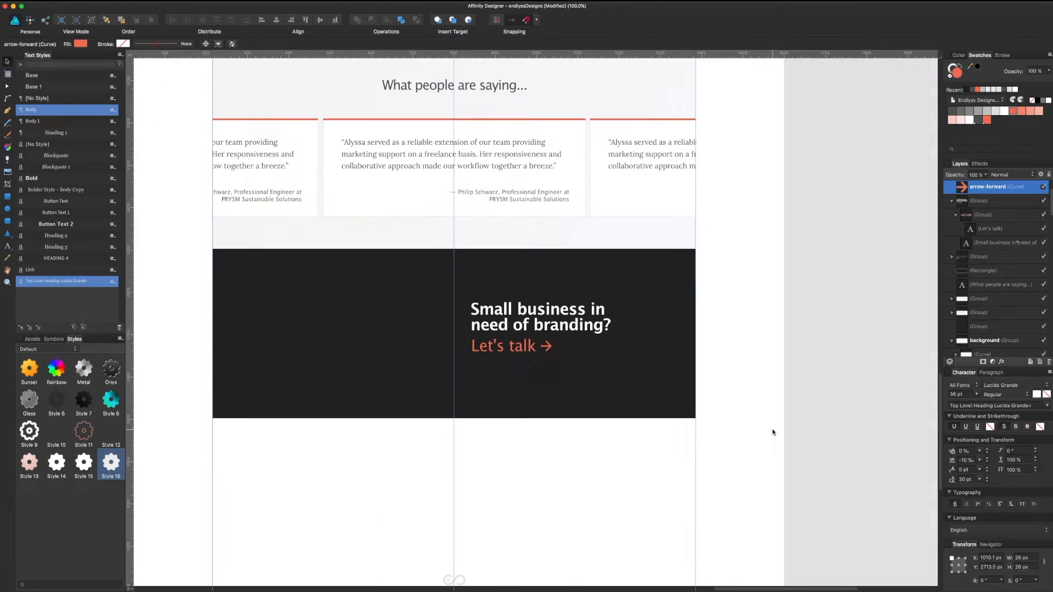
pyautogui.click(773, 431)
pyautogui.moveTo(775, 358); pyautogui.dragTo(867, 426)
pyautogui.press('super+s')
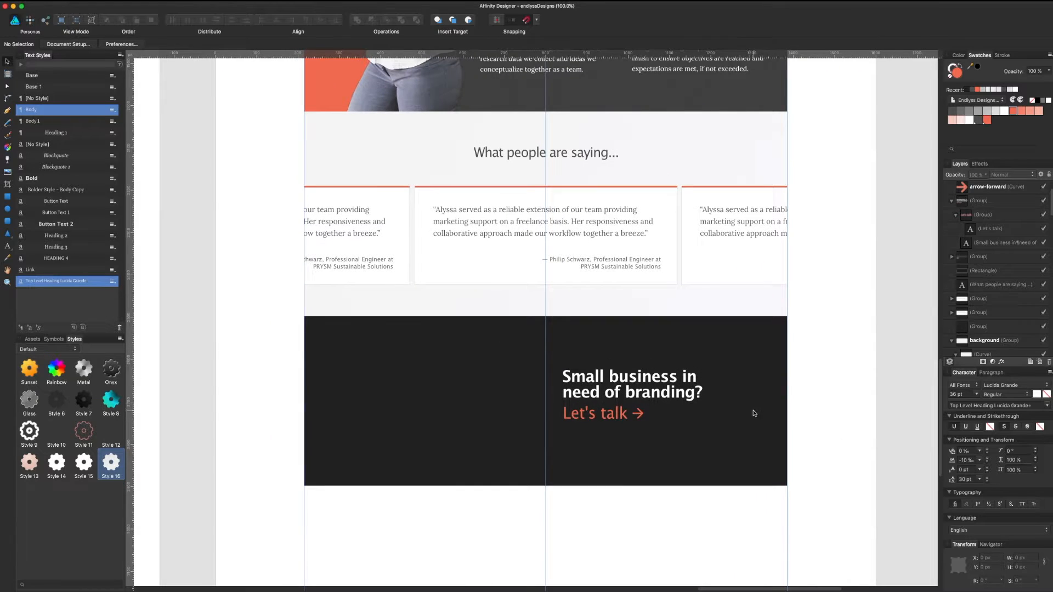
# Step: Set 'Small business in need of branding?' to Regular weight
pyautogui.click(668, 393)
pyautogui.doubleClick(669, 393)
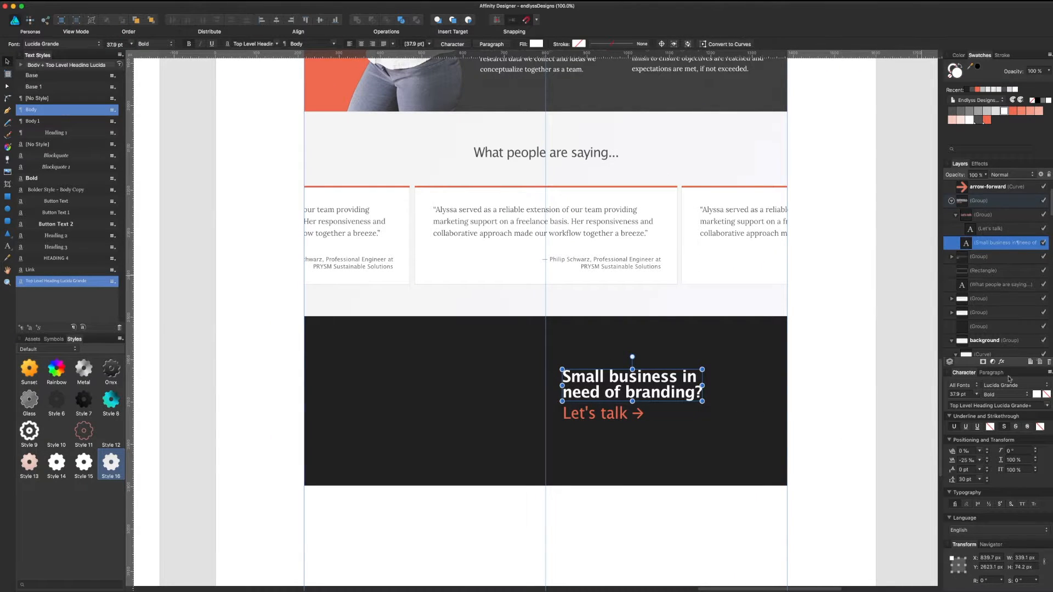
pyautogui.click(1006, 395)
pyautogui.click(1006, 387)
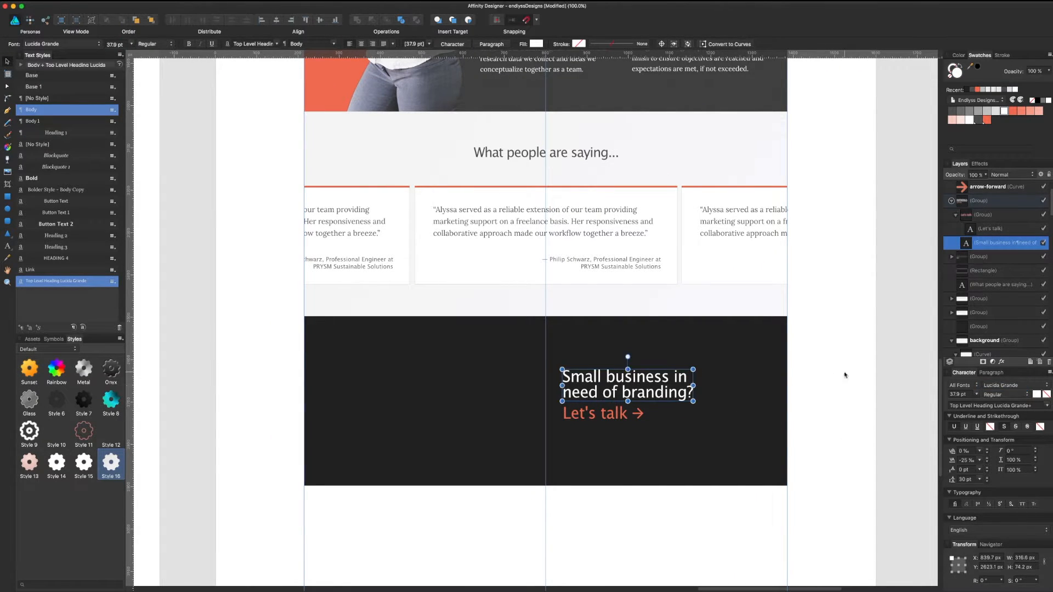
pyautogui.press('Escape')
# Step: Nudge 'Let's talk' and its arrow upward, and raise the heading group about 11 px
pyautogui.click(582, 409)
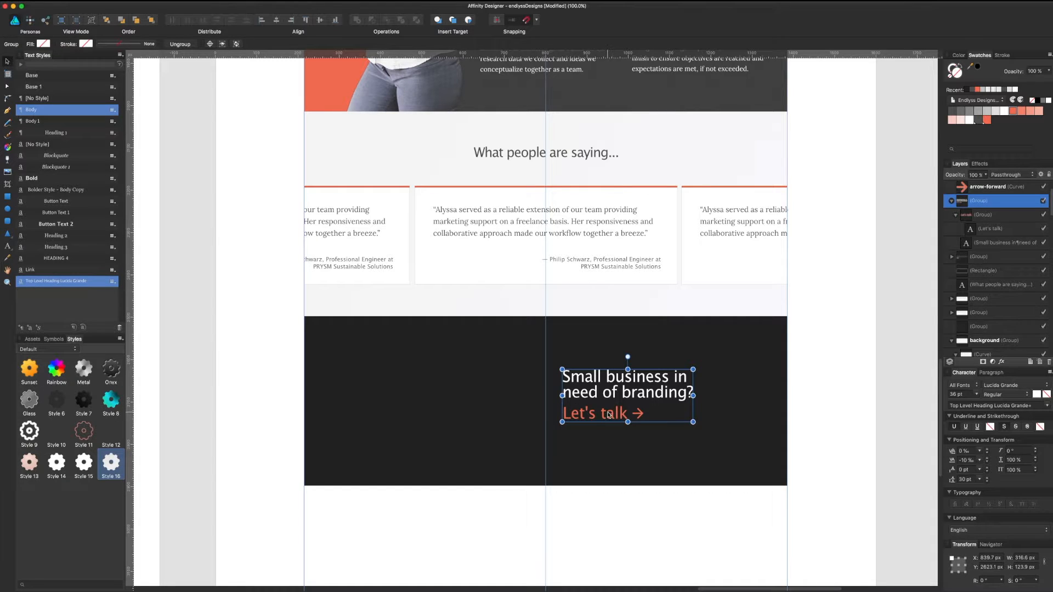
pyautogui.doubleClick(607, 415)
pyautogui.keyDown('shift'); pyautogui.click(638, 414); pyautogui.keyUp('shift')
pyautogui.moveTo(638, 415); pyautogui.dragTo(638, 412)
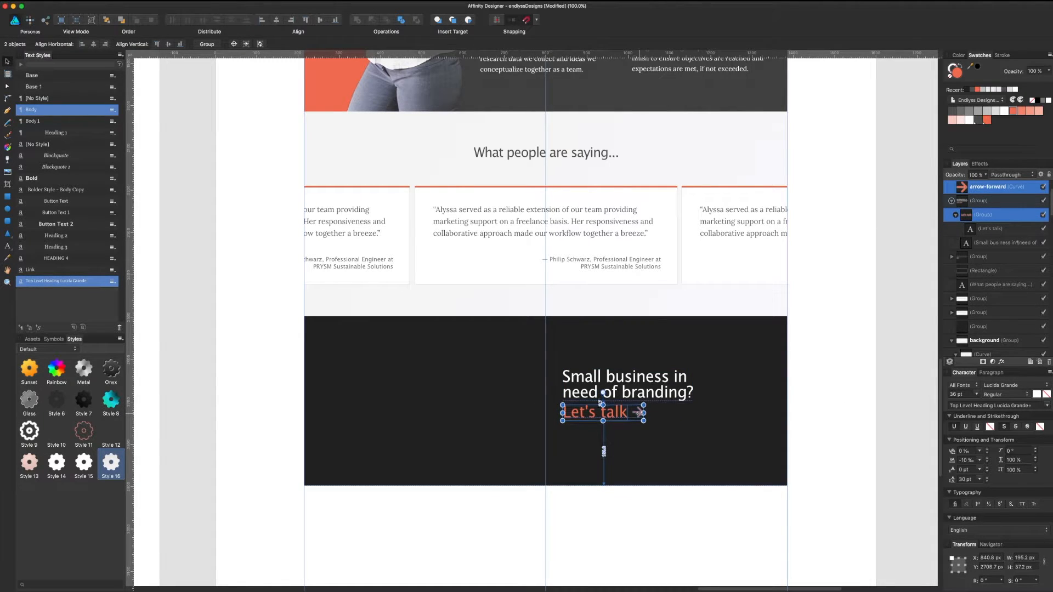
pyautogui.click(834, 364)
pyautogui.moveTo(839, 365); pyautogui.dragTo(851, 238)
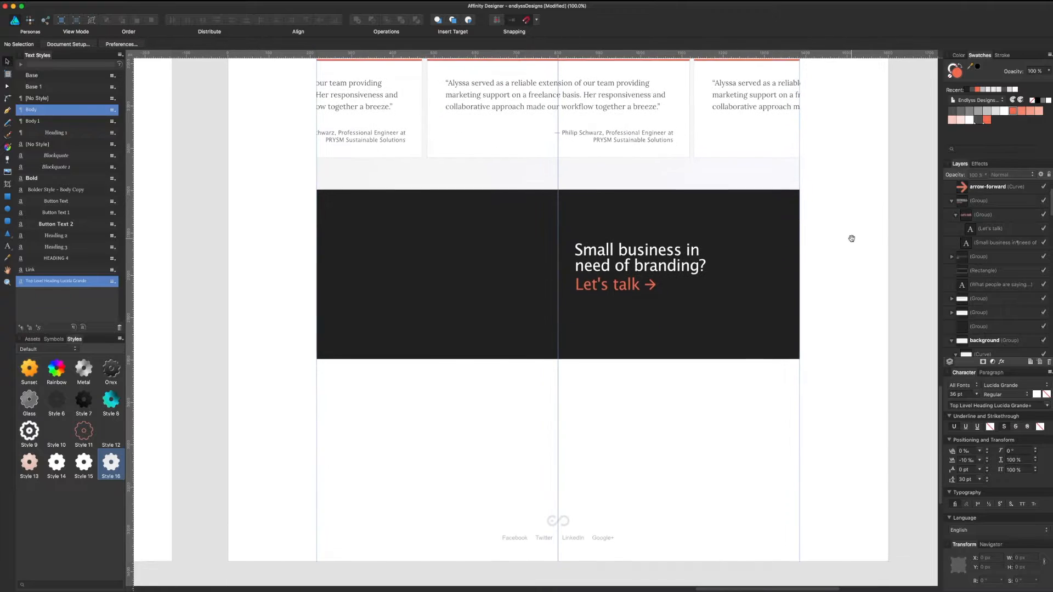
pyautogui.click(667, 269)
pyautogui.moveTo(688, 258); pyautogui.dragTo(688, 251)
# Step: Raise the arrow beside 'Let's talk' to line up with the text
pyautogui.click(659, 520)
pyautogui.moveTo(633, 459); pyautogui.dragTo(709, 549)
pyautogui.click(694, 446)
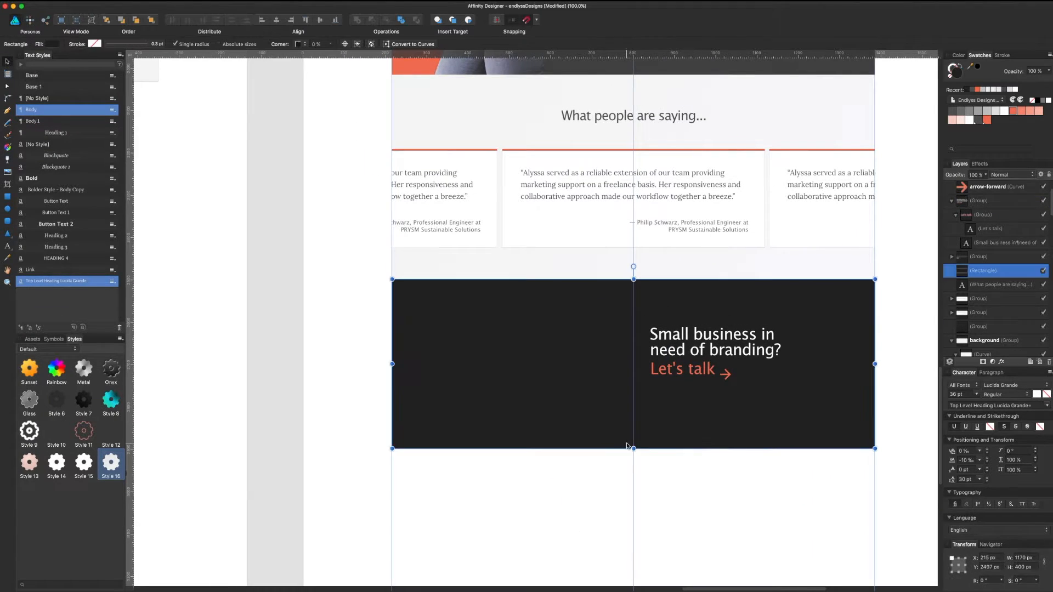
pyautogui.moveTo(634, 449); pyautogui.dragTo(635, 428)
pyautogui.press('super+z')
pyautogui.click(726, 374)
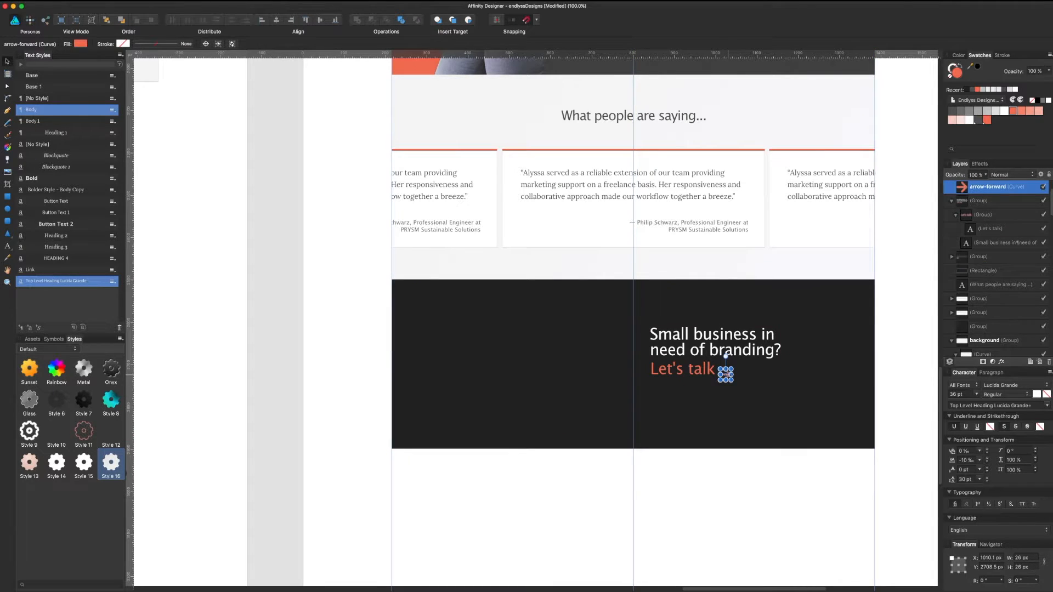
pyautogui.moveTo(726, 374); pyautogui.dragTo(727, 368)
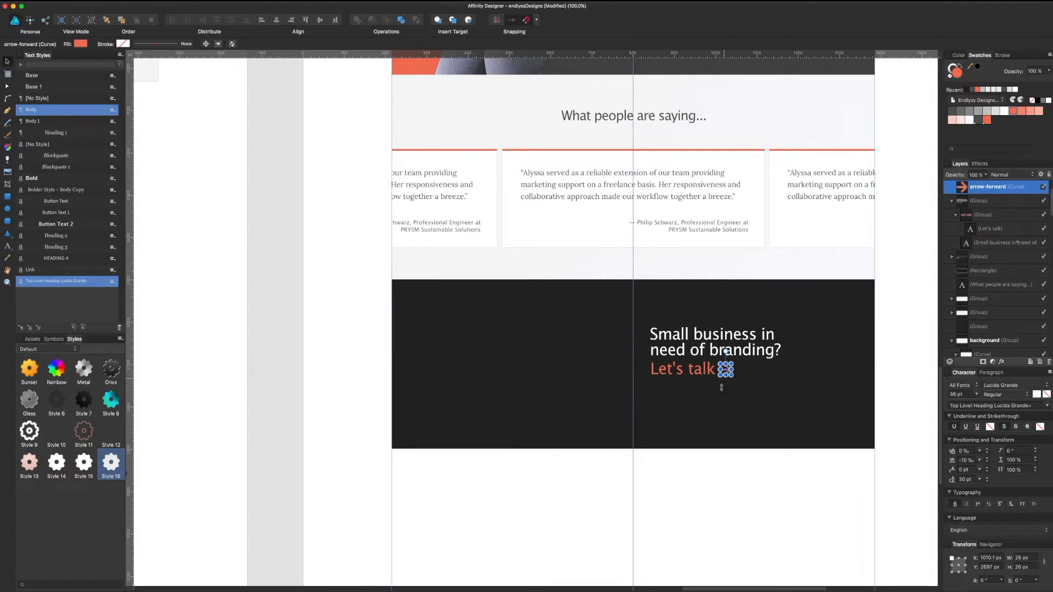
# Step: Shorten the dark band from the bottom to about 349.5 px tall and save
pyautogui.click(682, 448)
pyautogui.moveTo(636, 441); pyautogui.dragTo(637, 421)
pyautogui.click(702, 460)
pyautogui.moveTo(706, 460); pyautogui.dragTo(711, 517)
pyautogui.press('super+s')
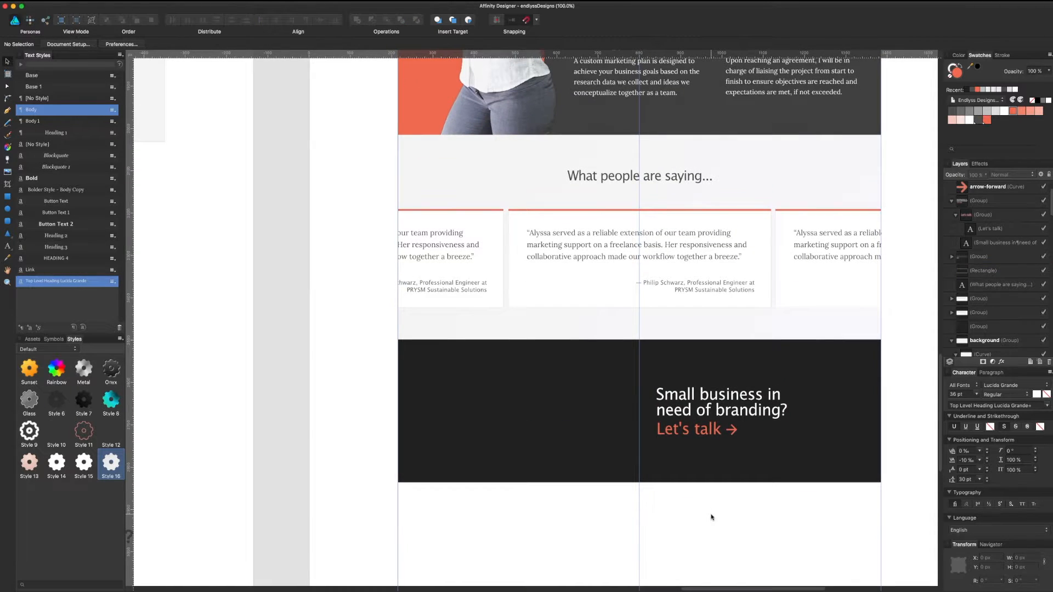
pyautogui.scroll(20, 676, 453)
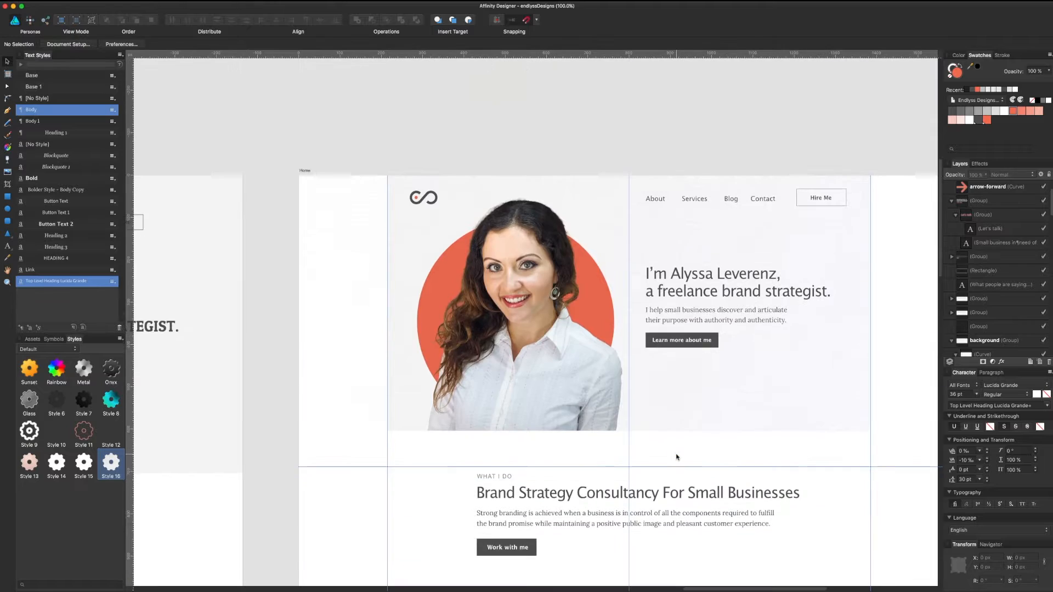
# Step: Try a dark grey fill on the process section group, then undo it
pyautogui.scroll(-20, 676, 460)
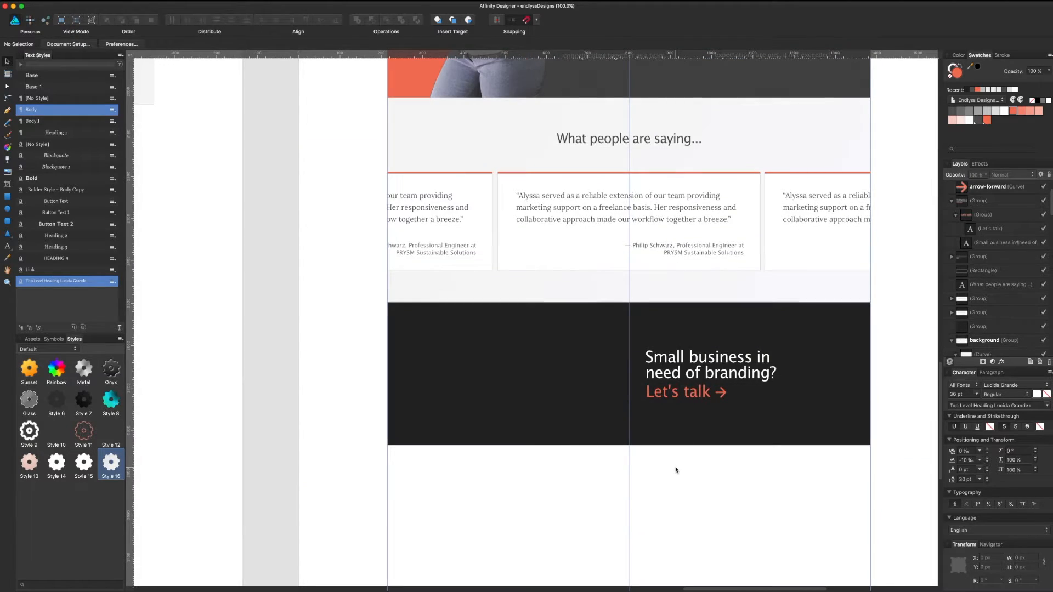
pyautogui.scroll(10, 676, 470)
pyautogui.scroll(-3, 684, 451)
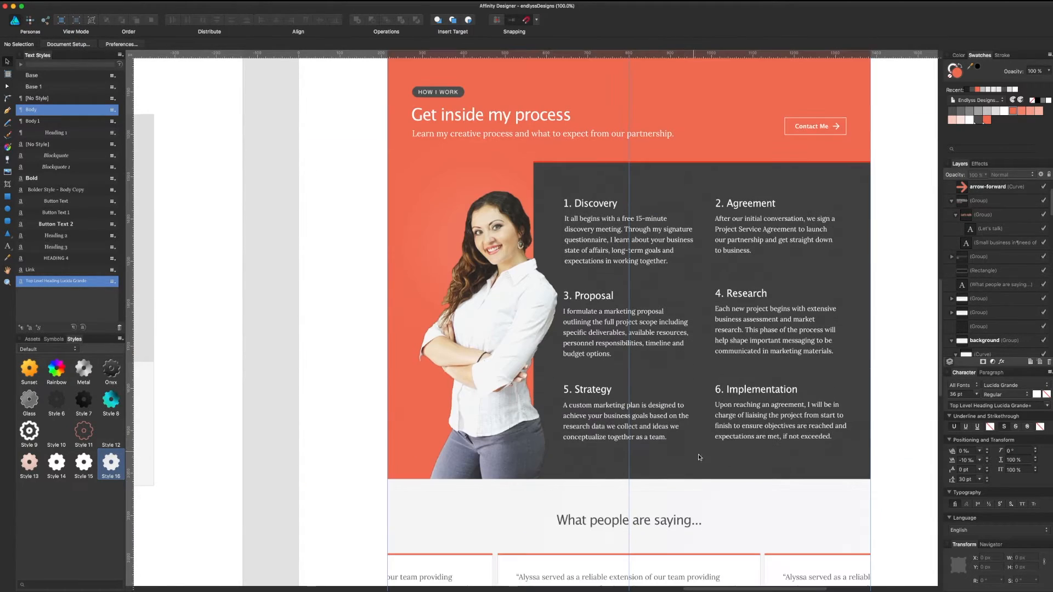
pyautogui.click(708, 464)
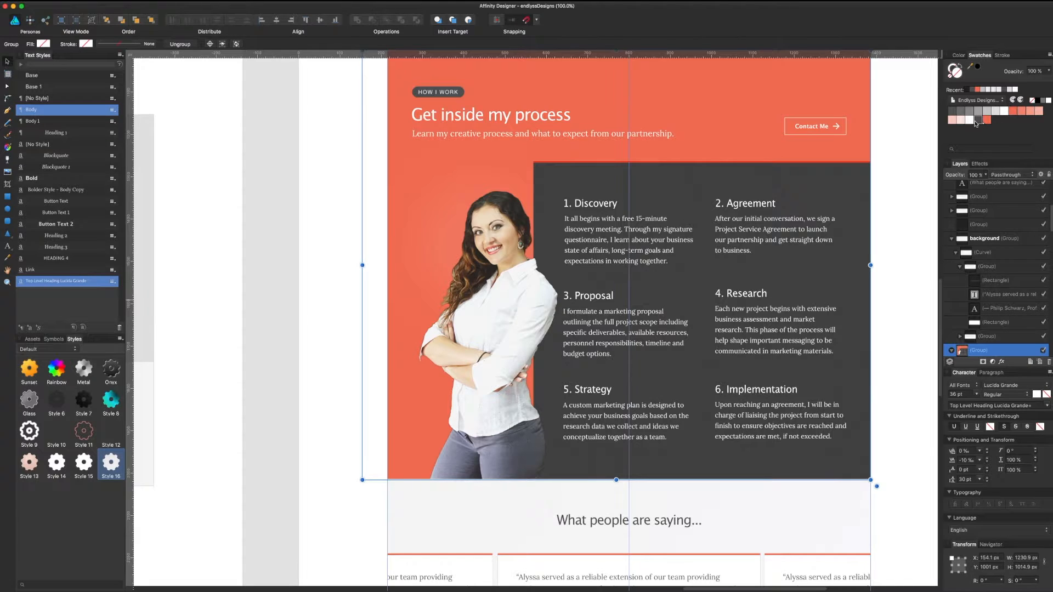
pyautogui.click(976, 120)
pyautogui.click(949, 136)
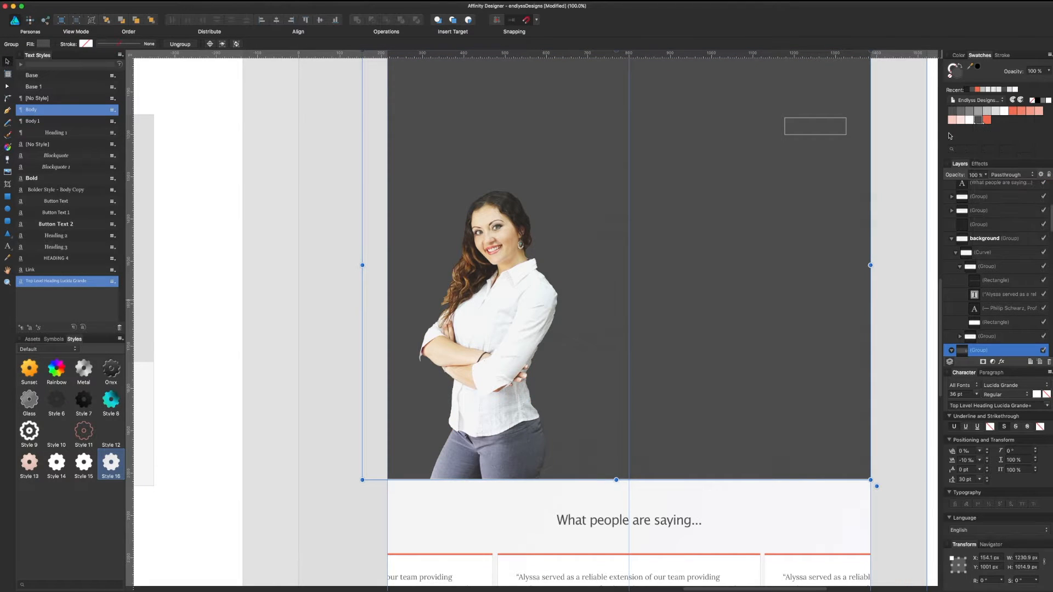
pyautogui.press('super+z')
pyautogui.click(913, 163)
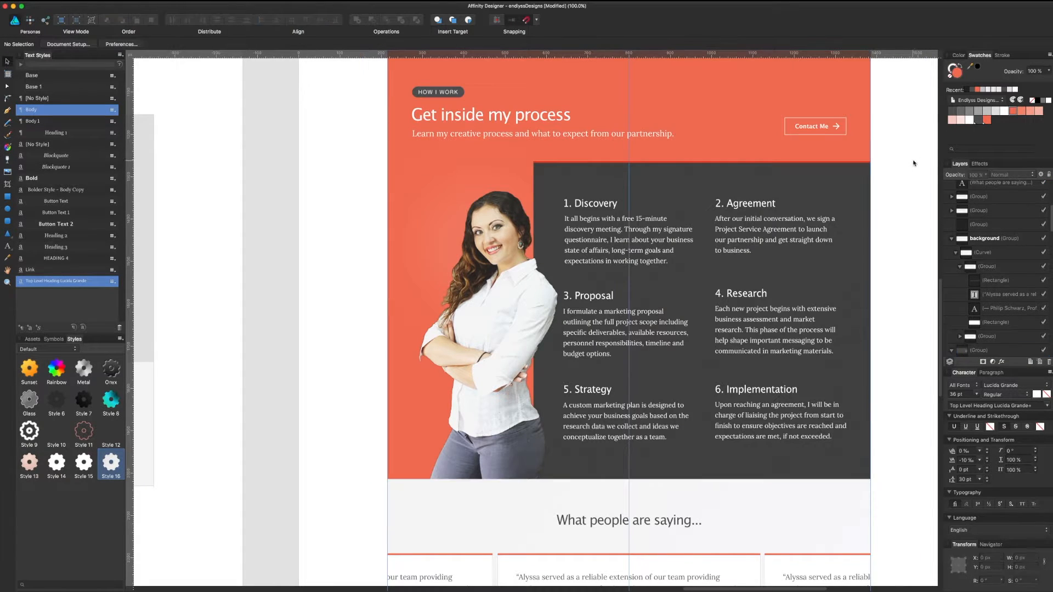
# Step: Set the HOW I WORK label colour to hex #242424 using RGB Hex Sliders
pyautogui.click(979, 122)
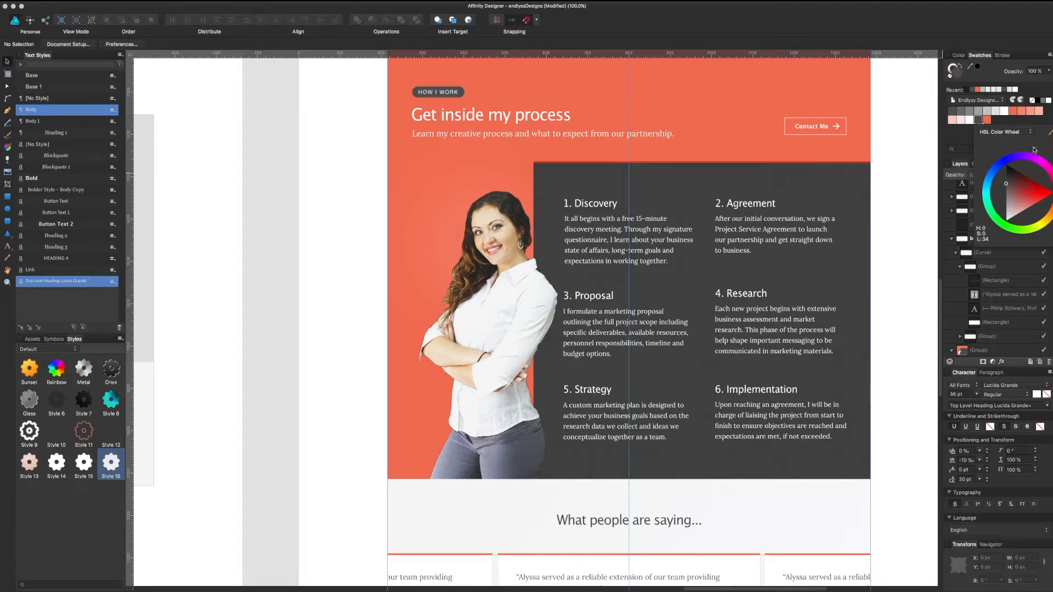
pyautogui.click(991, 134)
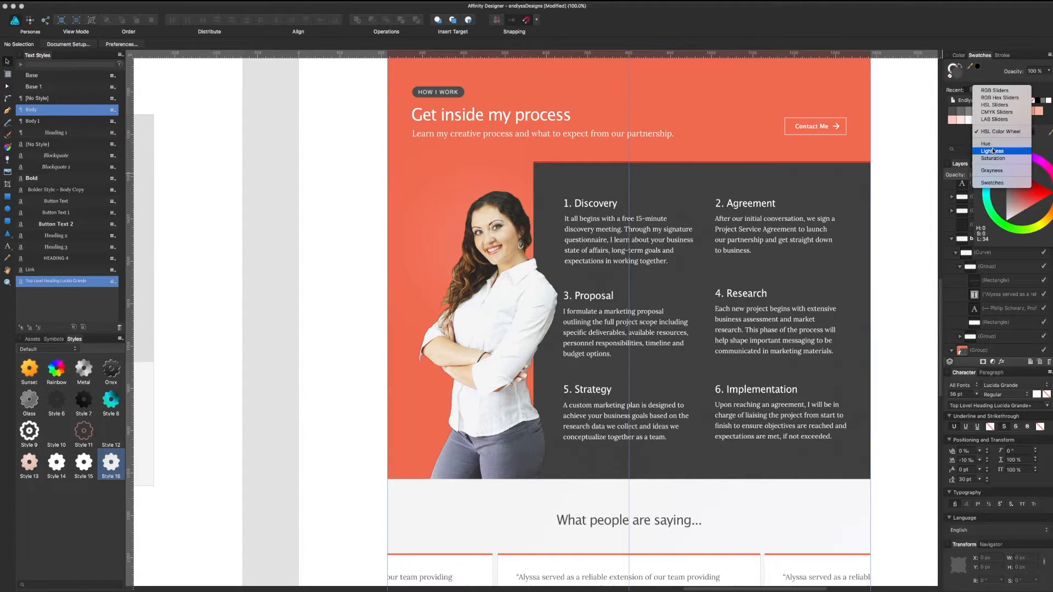
pyautogui.click(992, 98)
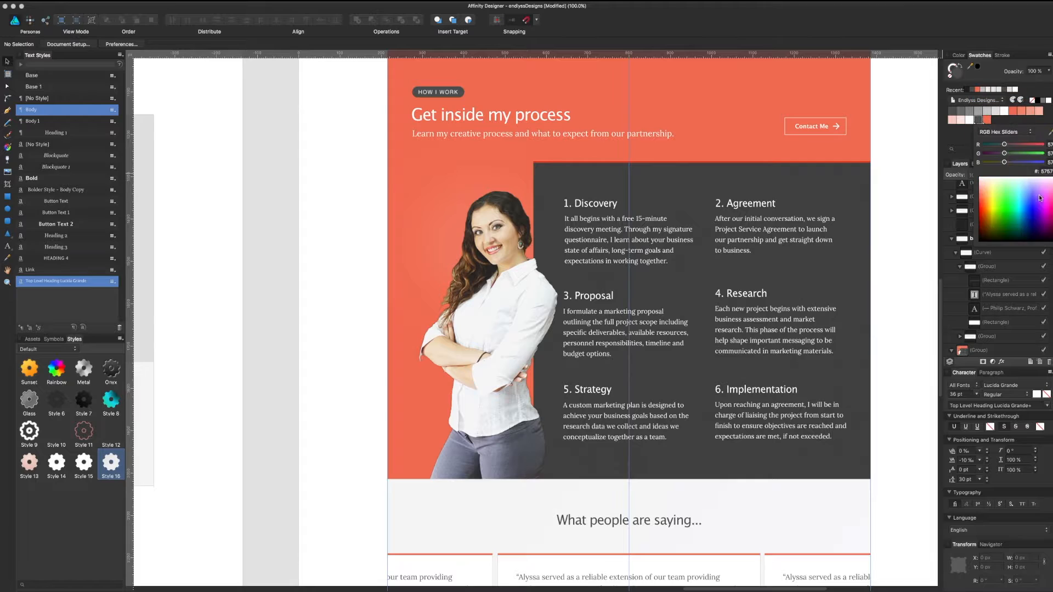
pyautogui.click(1040, 172)
pyautogui.write('2424')
pyautogui.press('Return')
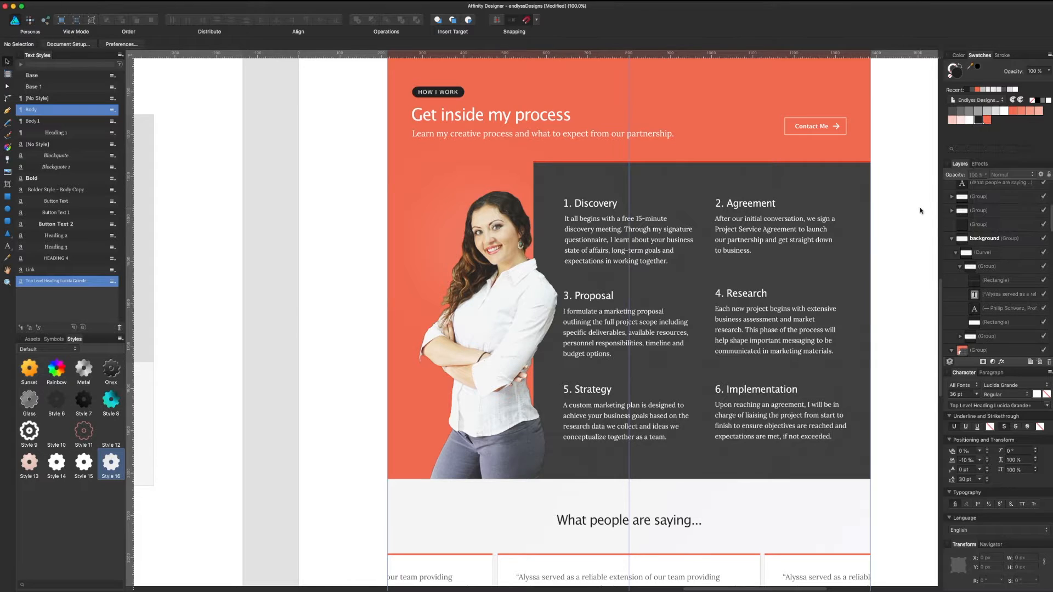
pyautogui.scroll(10, 881, 236)
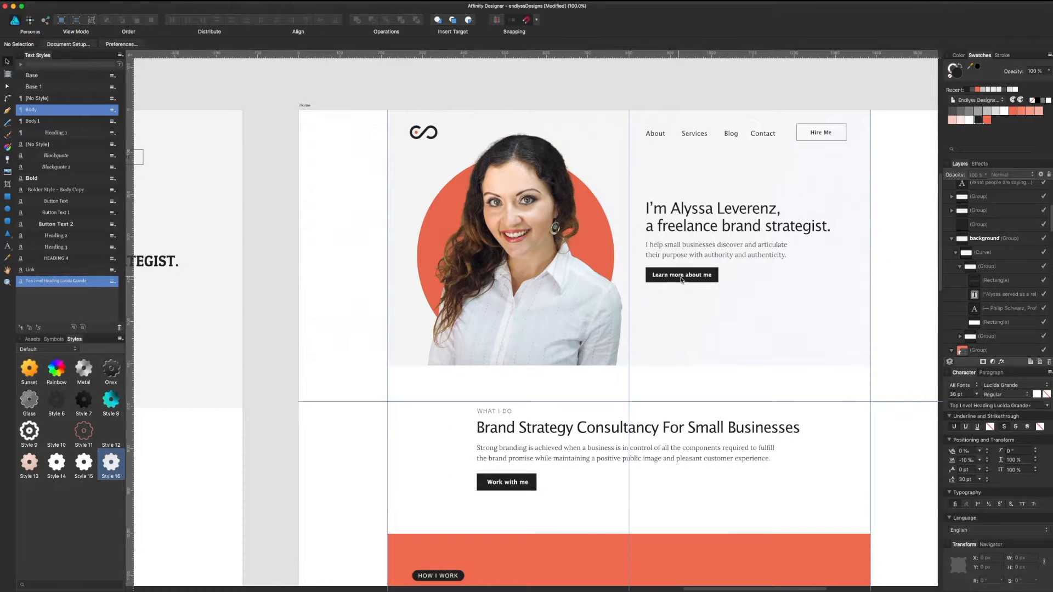
# Step: Select the dark process panel rectangle and expand it to show the nested topo image
pyautogui.scroll(-18, 705, 359)
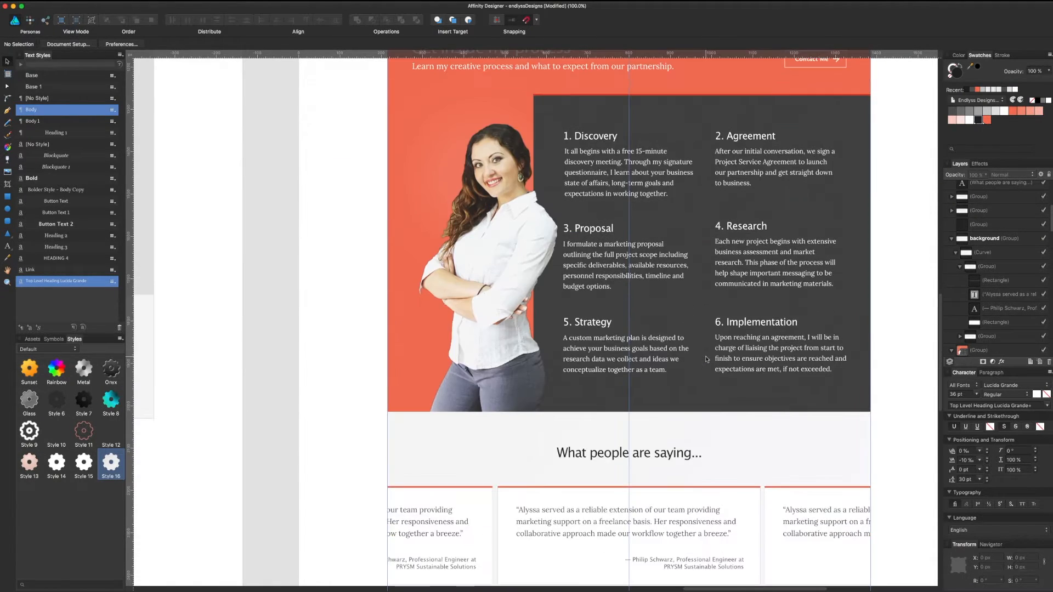
pyautogui.scroll(7, 705, 359)
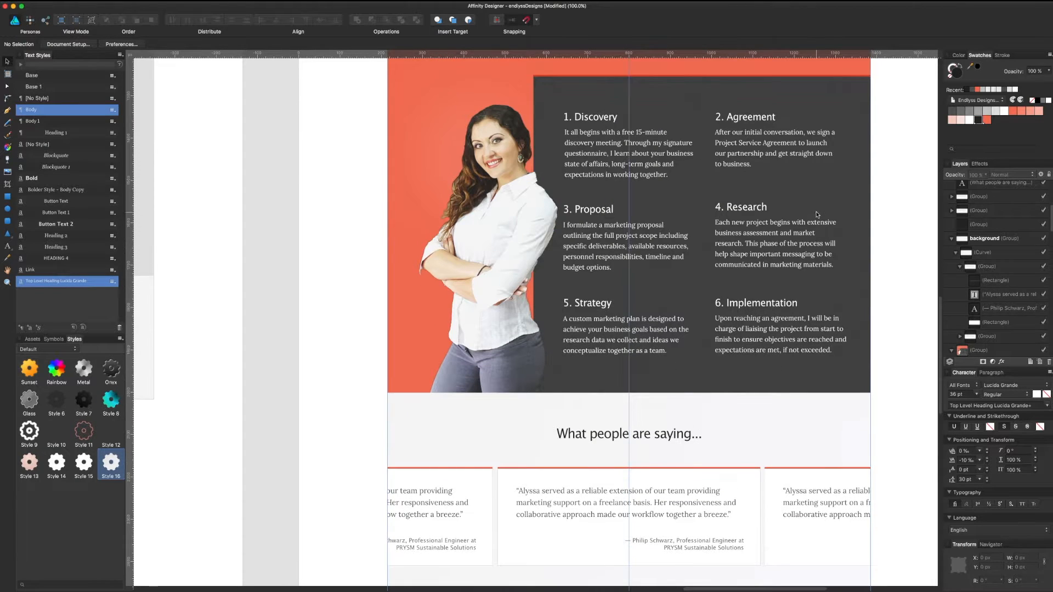
pyautogui.click(858, 188)
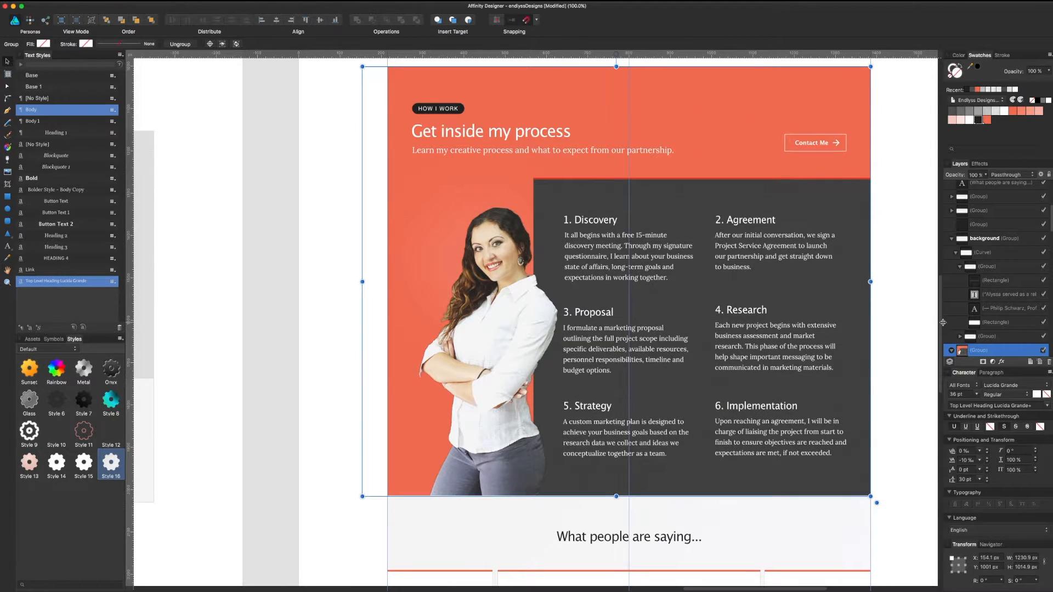
pyautogui.click(951, 351)
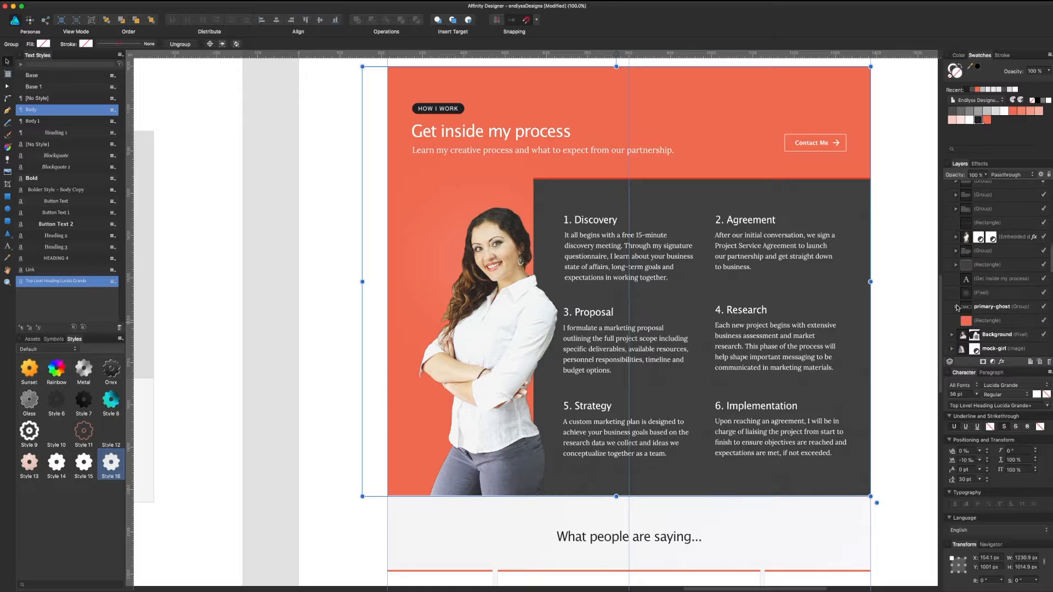
pyautogui.scroll(-10, 967, 265)
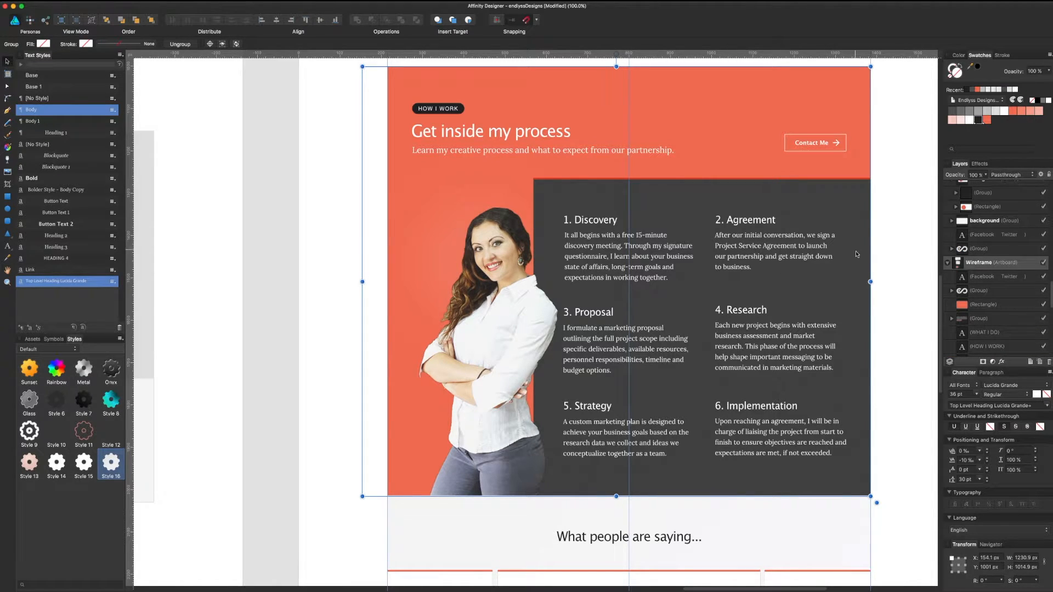
pyautogui.doubleClick(856, 276)
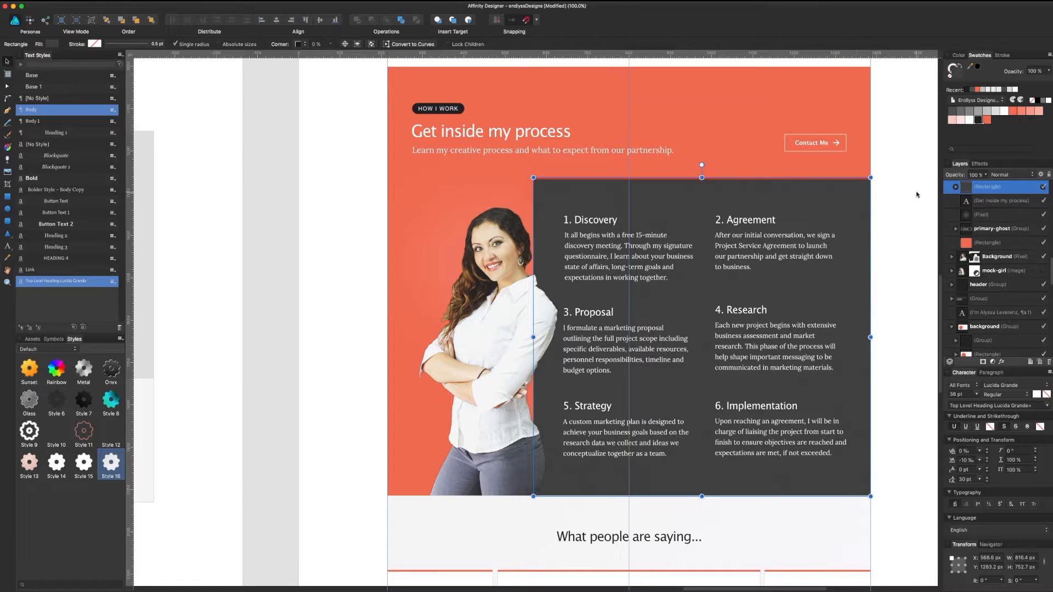
pyautogui.click(956, 187)
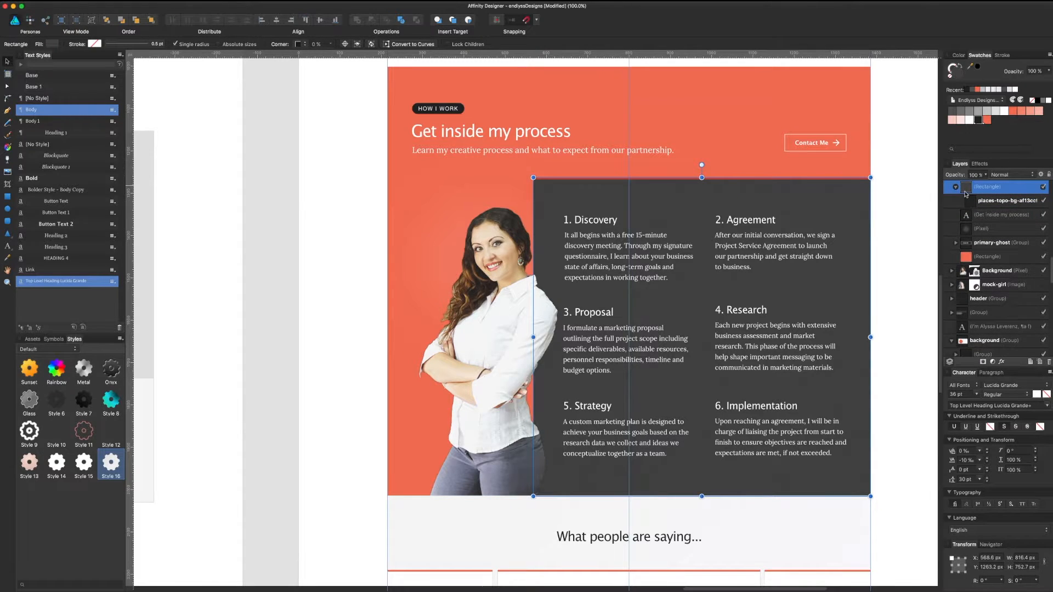
# Step: Make the panel fill near-black and set the topo texture's blend mode to Contrast Negate
pyautogui.click(976, 121)
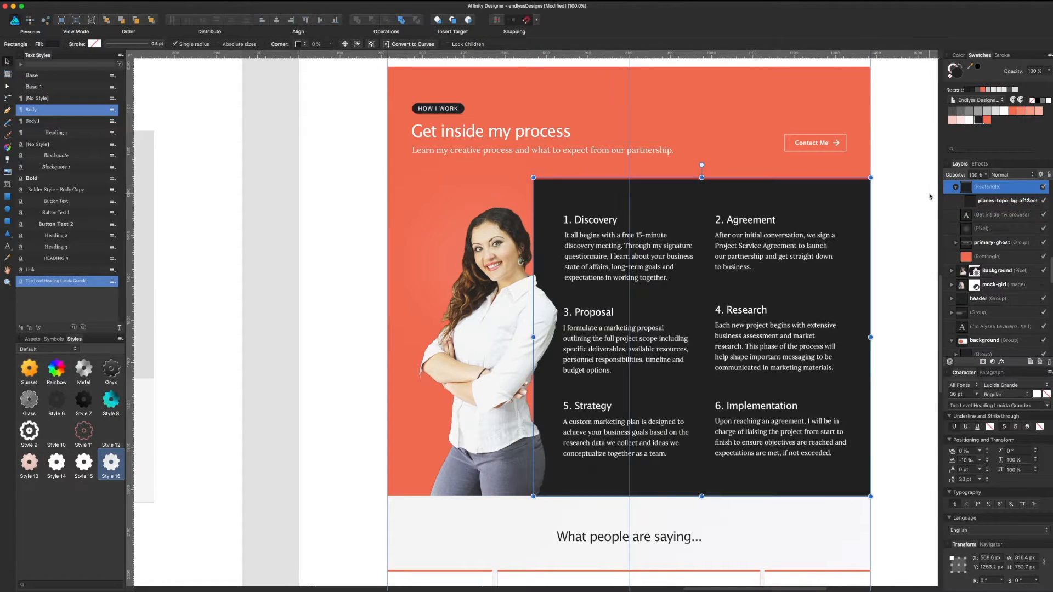
pyautogui.click(982, 201)
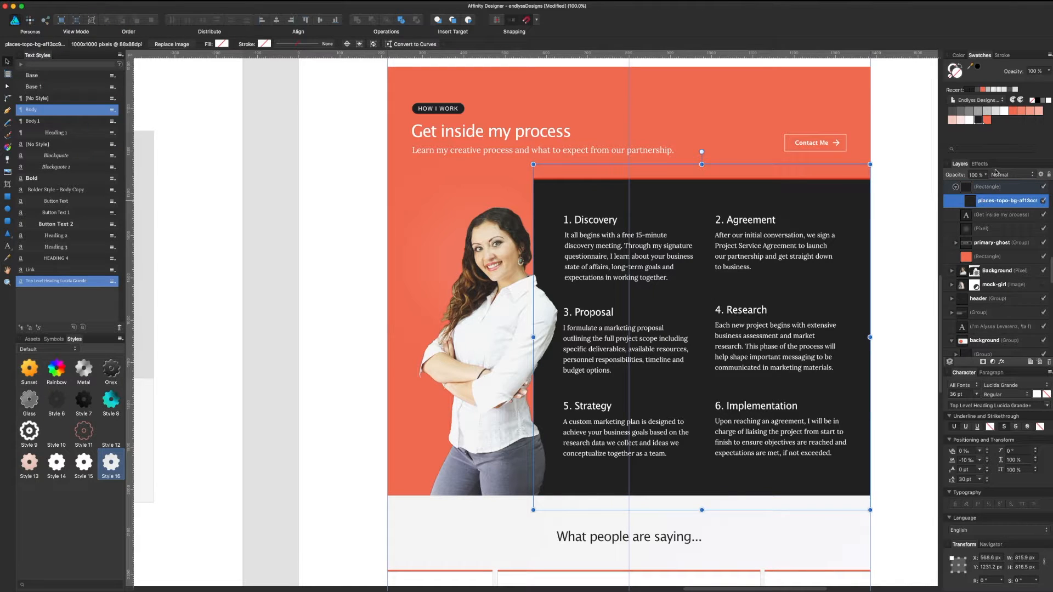
pyautogui.click(1000, 177)
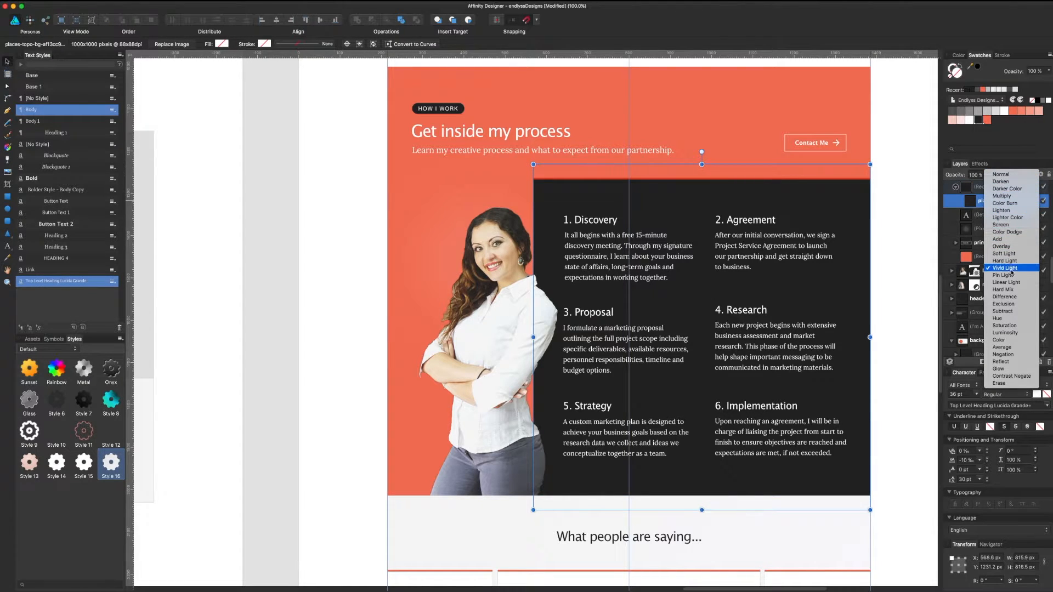
pyautogui.click(1026, 377)
# Step: Lower the topo texture's opacity to 50% and save the document
pyautogui.click(986, 174)
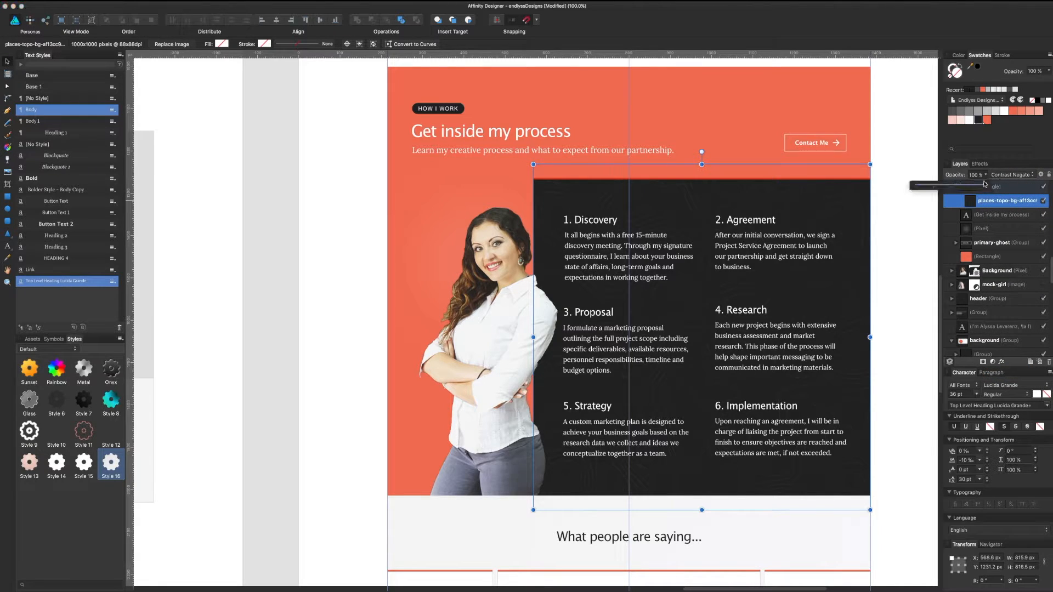
pyautogui.moveTo(984, 185); pyautogui.dragTo(886, 197)
pyautogui.click(930, 201)
pyautogui.press('super+s')
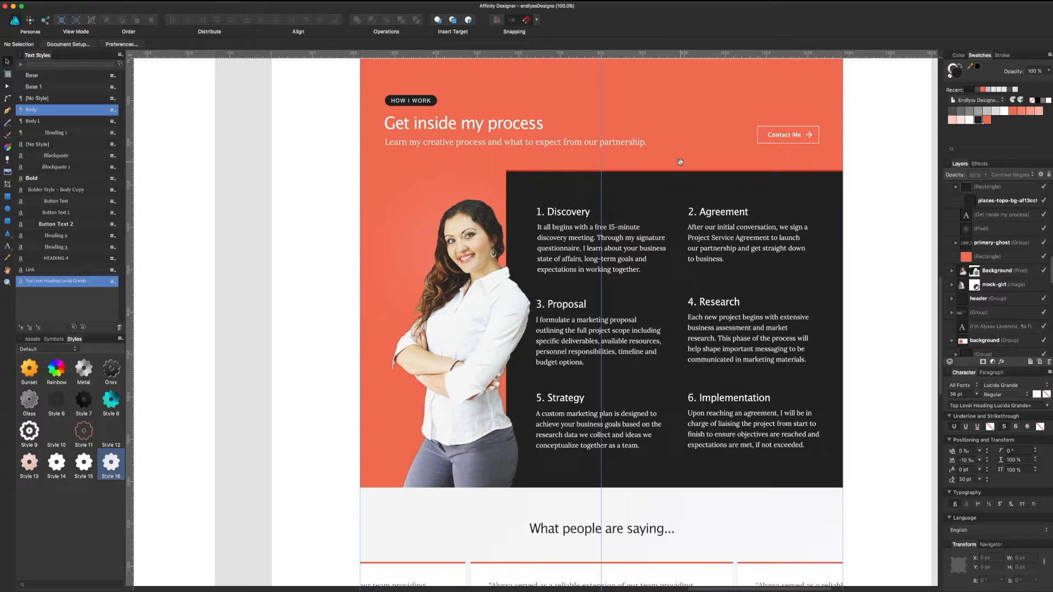
# Step: Shift the 'Let's talk' text group slightly within the dark banner
pyautogui.scroll(5, 685, 274)
pyautogui.hscroll(-2, 685, 280)
pyautogui.scroll(8, 684, 285)
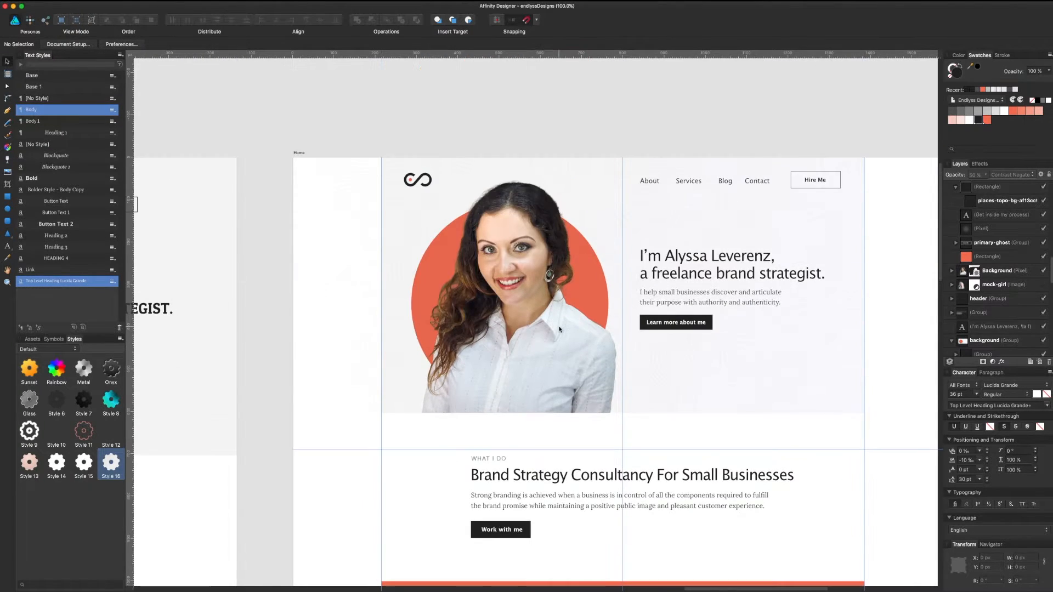
pyautogui.scroll(7, 559, 327)
pyautogui.click(620, 406)
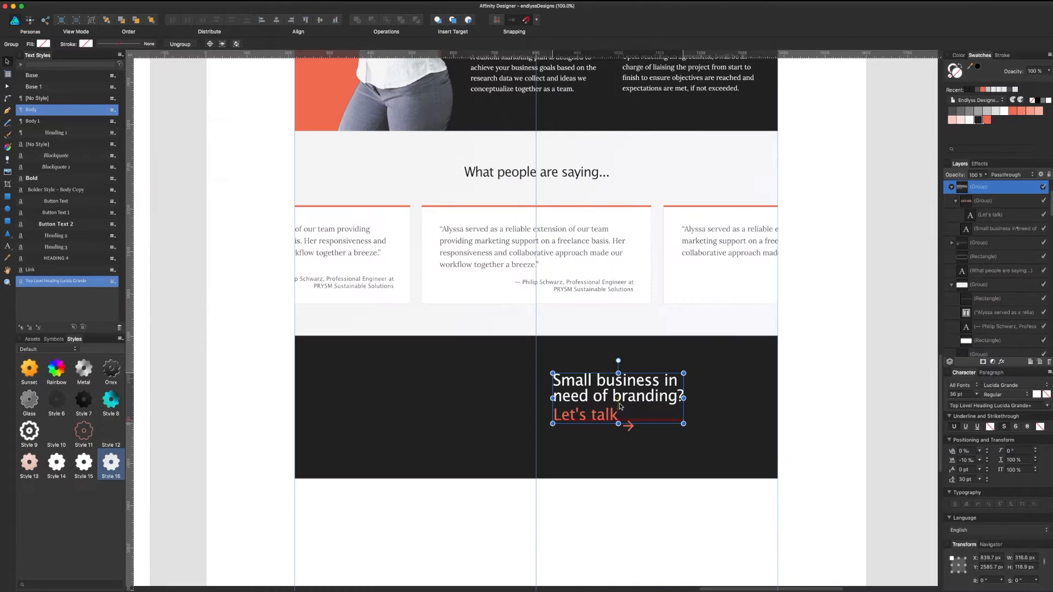
pyautogui.moveTo(620, 406); pyautogui.dragTo(576, 407)
pyautogui.click(809, 375)
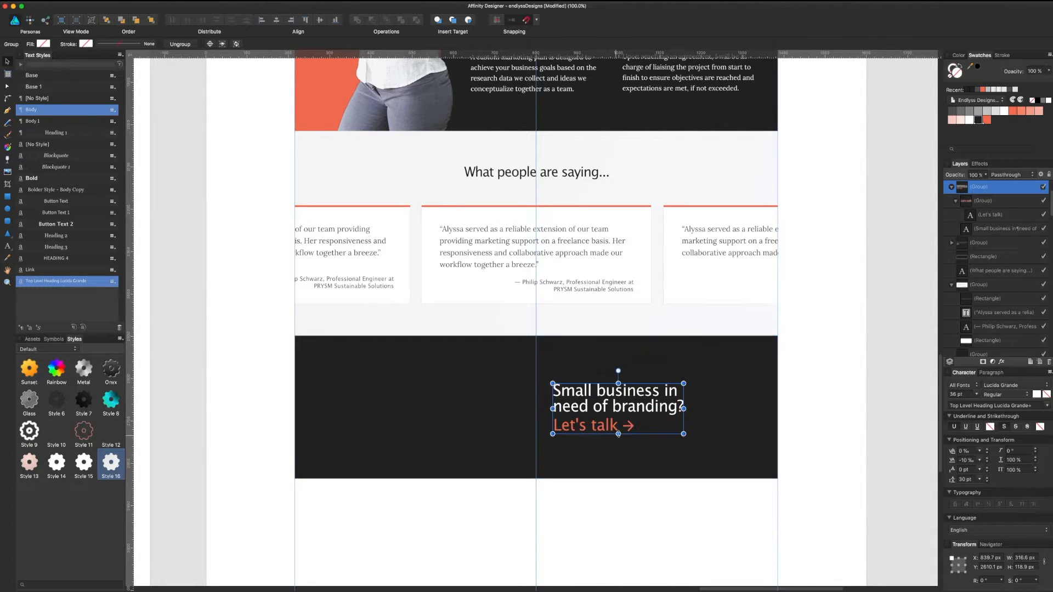
# Step: Group the 'Let's talk' heading with its arrow and move the group up slightly
pyautogui.keyDown('shift'); pyautogui.click(629, 427); pyautogui.keyUp('shift')
pyautogui.press('super+g')
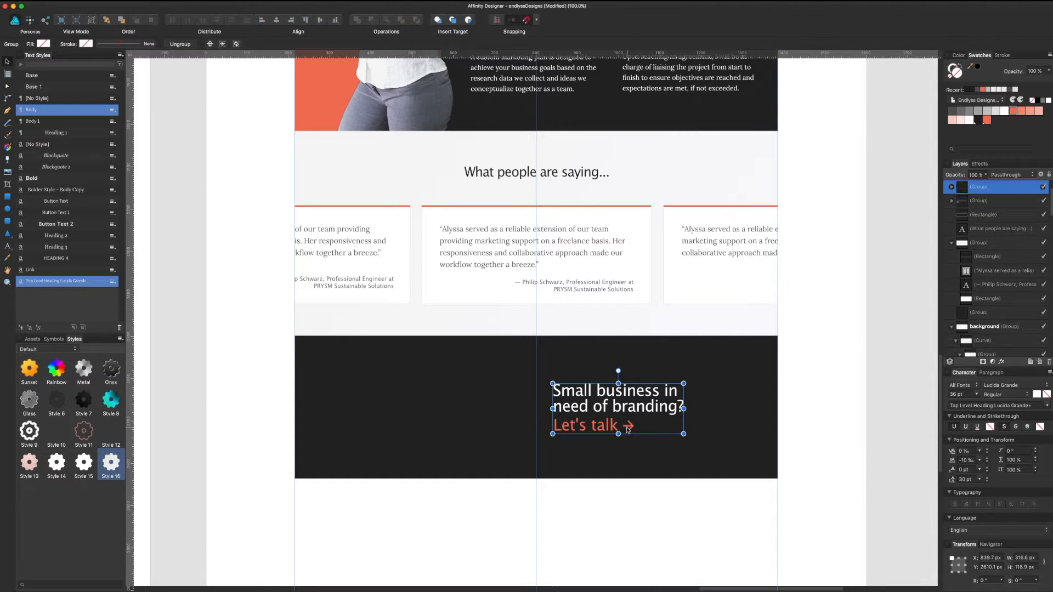
pyautogui.moveTo(629, 429); pyautogui.dragTo(645, 422)
pyautogui.click(829, 350)
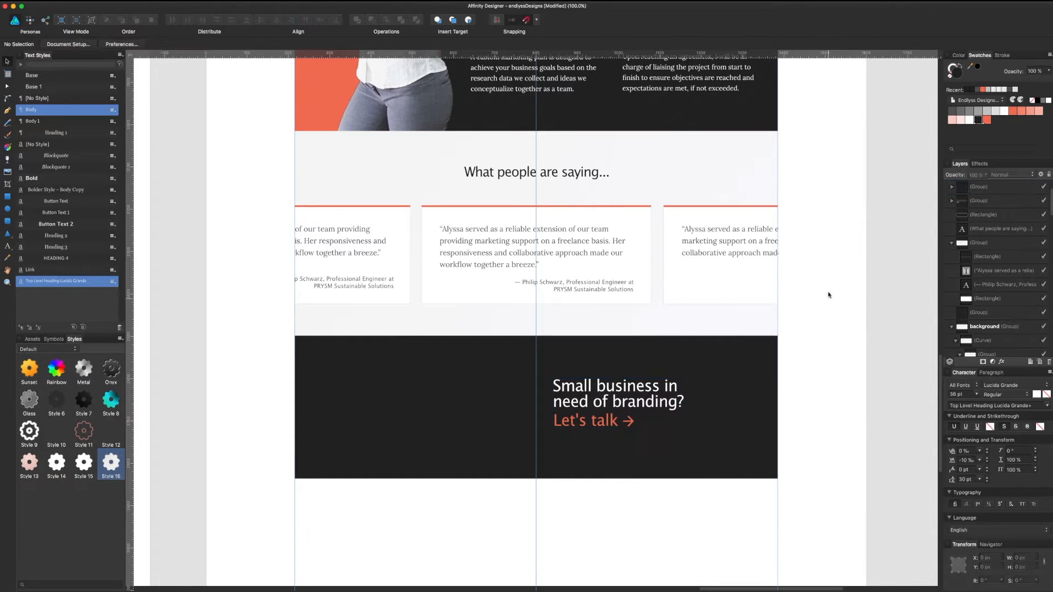
# Step: Select the dark 'Let's talk' banner rectangle
pyautogui.scroll(8, 824, 423)
pyautogui.scroll(10, 811, 476)
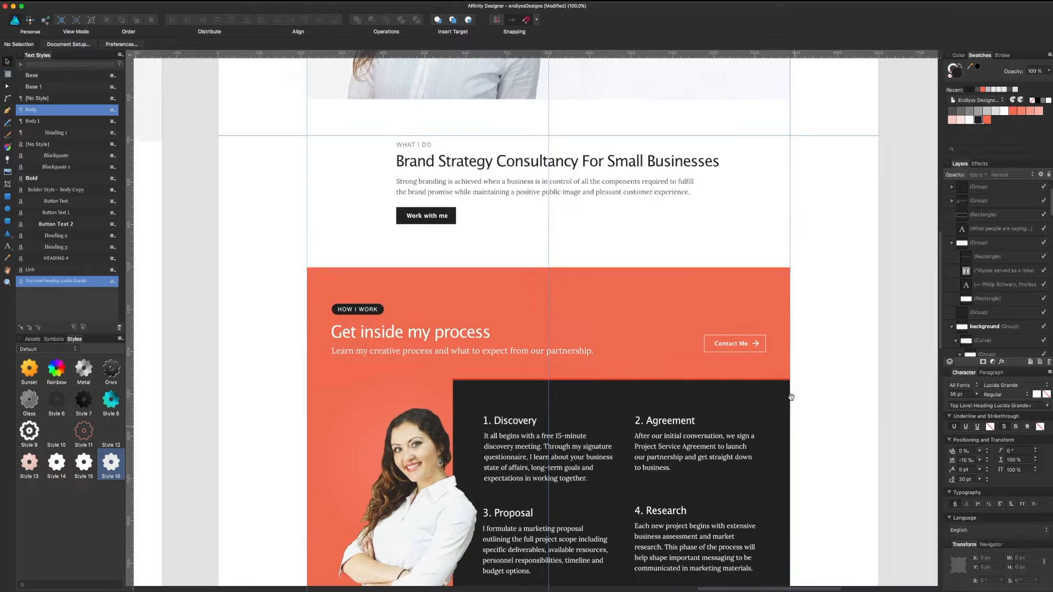
pyautogui.scroll(-7, 810, 342)
pyautogui.scroll(-12, 810, 341)
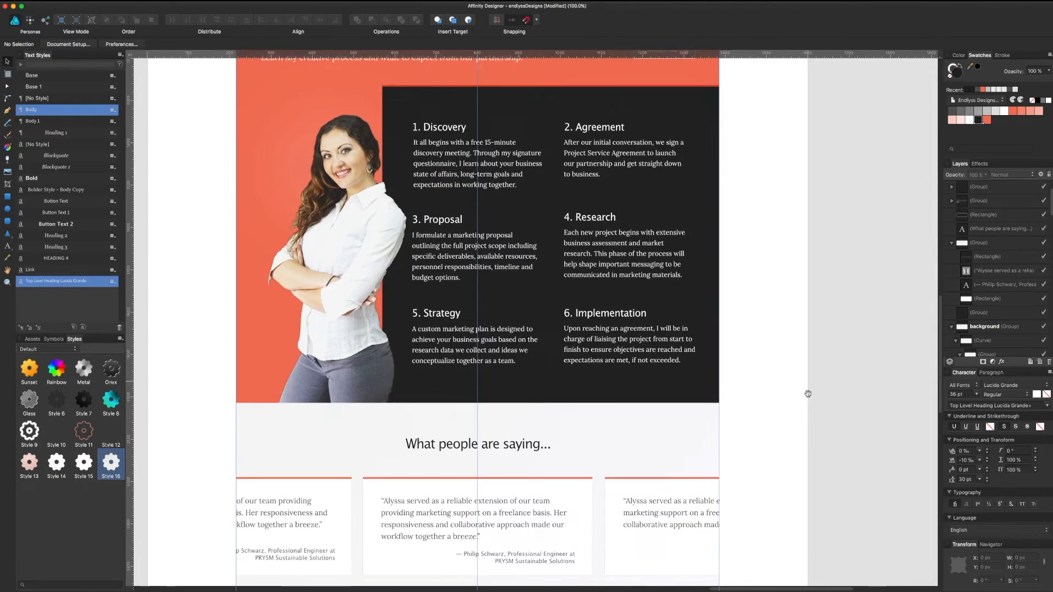
pyautogui.hscroll(-2, 781, 352)
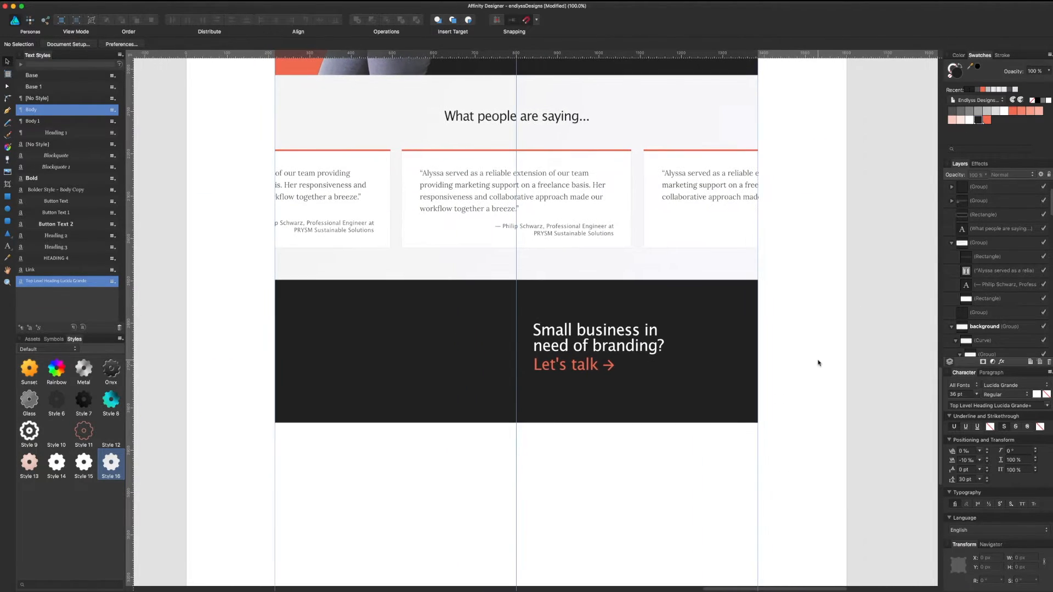
pyautogui.click(690, 404)
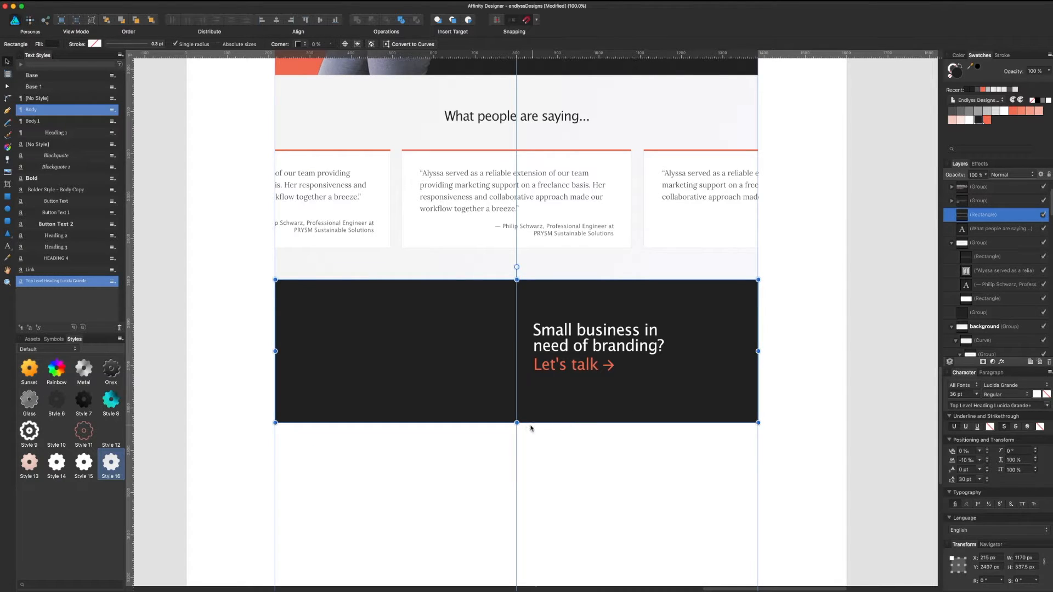
# Step: Preview front-view-phone.afphoto in Finder and drag it onto the page over the dark banner
pyautogui.scroll(2, 461, 460)
pyautogui.hscroll(-4, 460, 461)
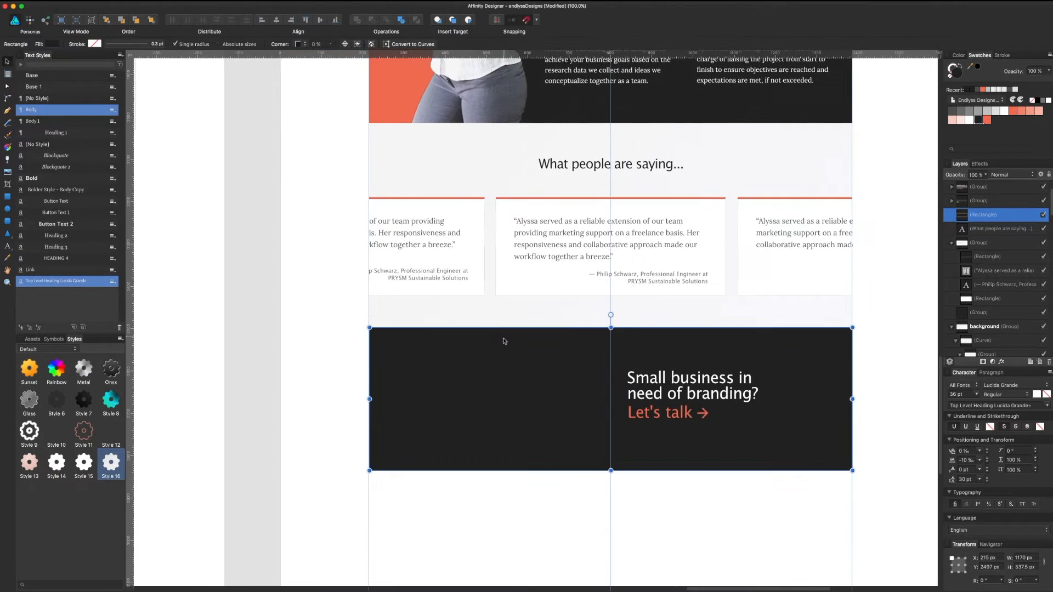
pyautogui.press('super+Tab')
pyautogui.press('space')
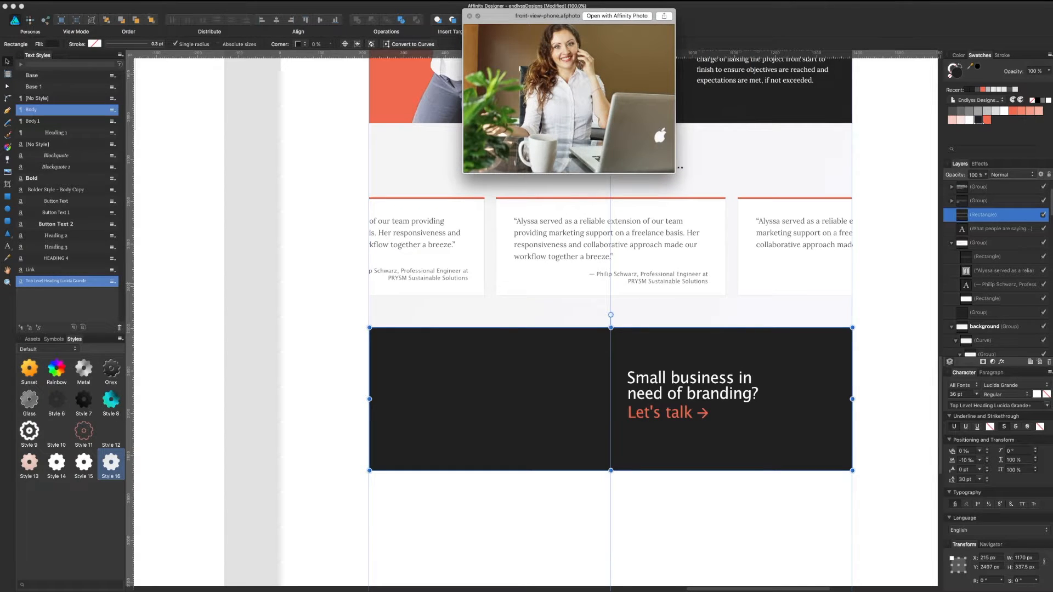
pyautogui.press('space')
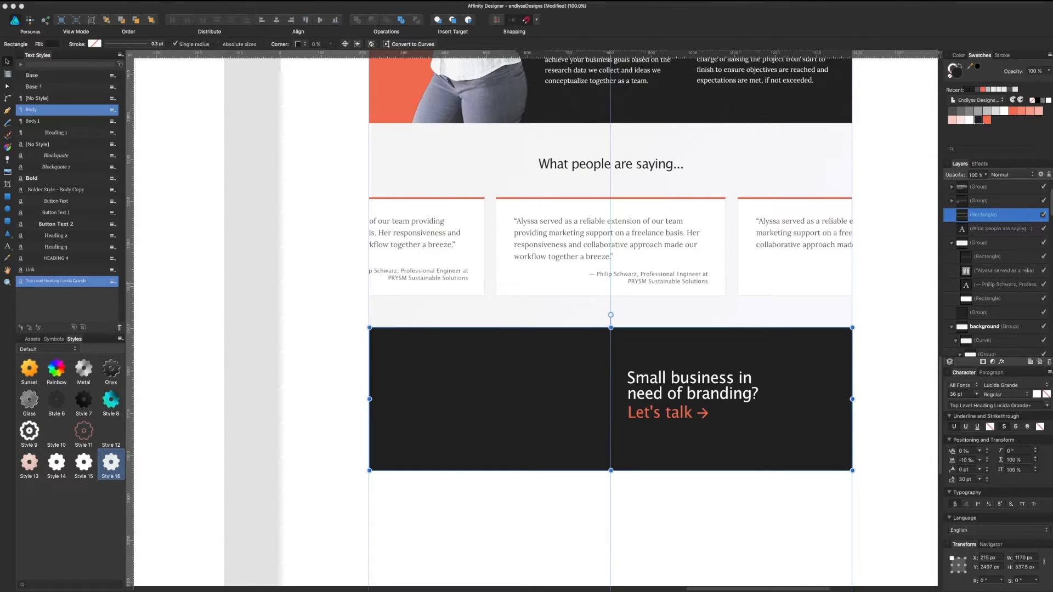
pyautogui.press('space')
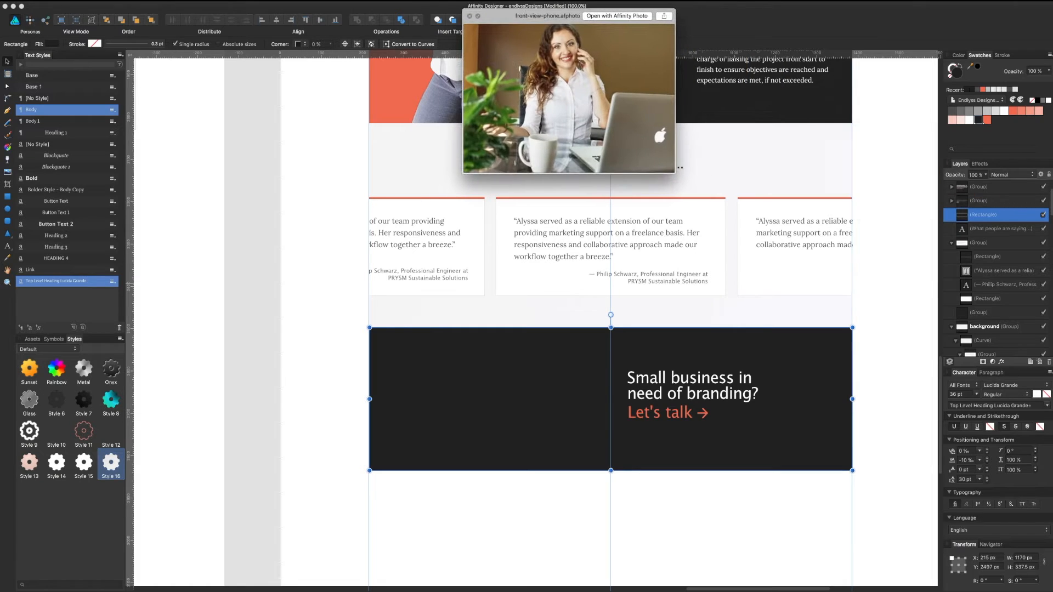
pyautogui.press('space')
pyautogui.moveTo(1052, 333); pyautogui.dragTo(472, 334)
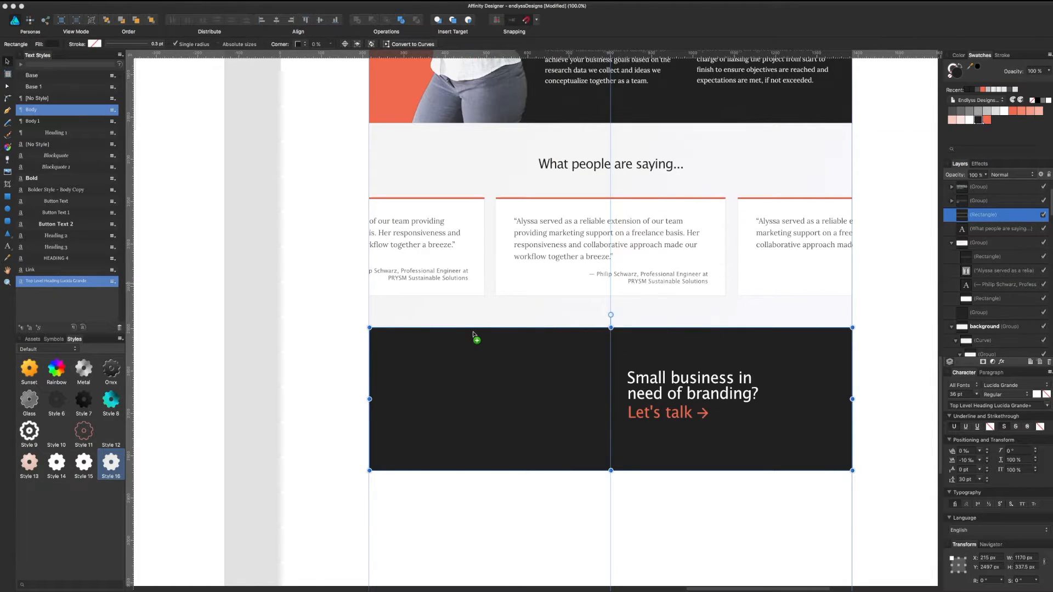
pyautogui.moveTo(474, 332); pyautogui.dragTo(473, 334)
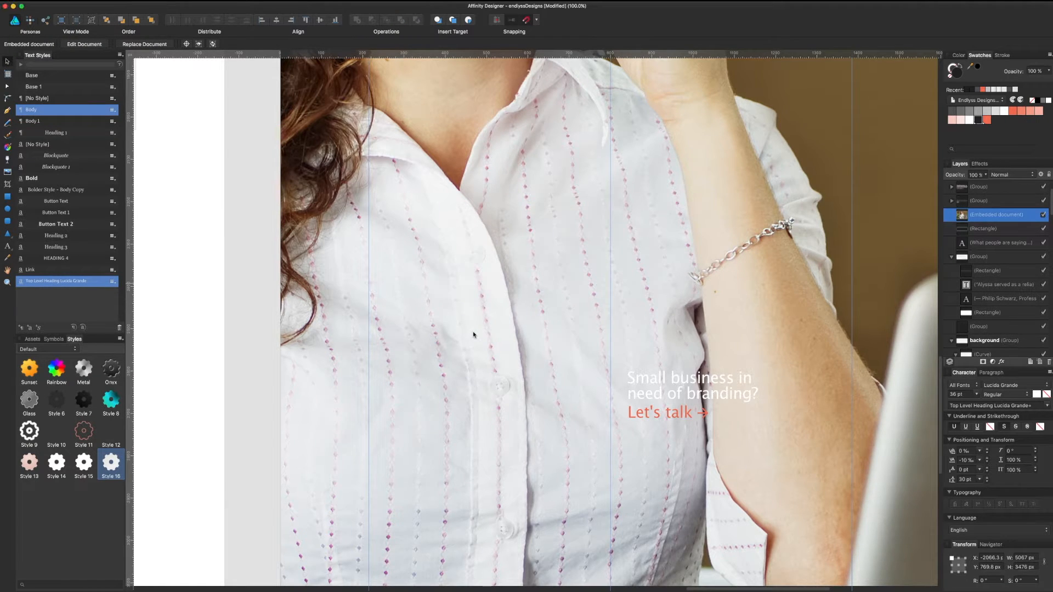
# Step: Scale the photo down proportionally and move it up over the dark 'Let's talk' banner
pyautogui.press('super+0')
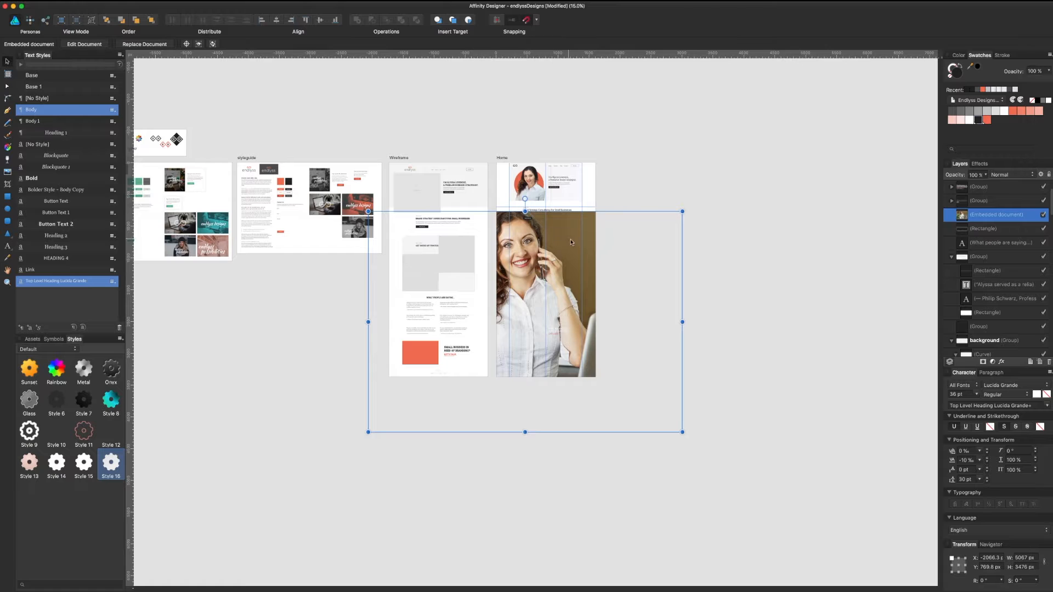
pyautogui.moveTo(681, 216); pyautogui.dragTo(571, 324)
pyautogui.press('super+plus')
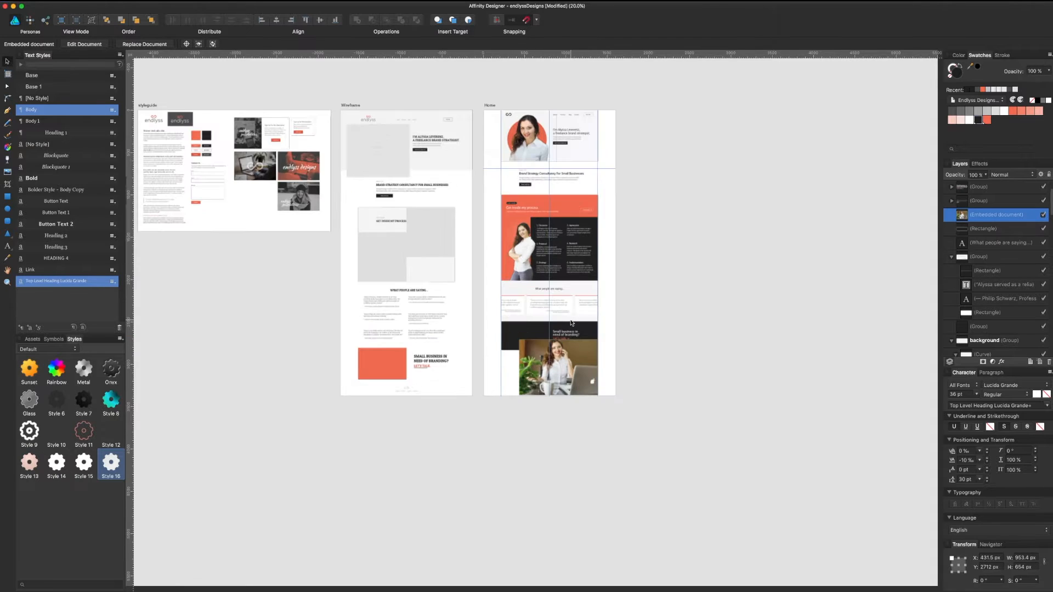
pyautogui.press('super+1')
pyautogui.scroll(-5, 658, 303)
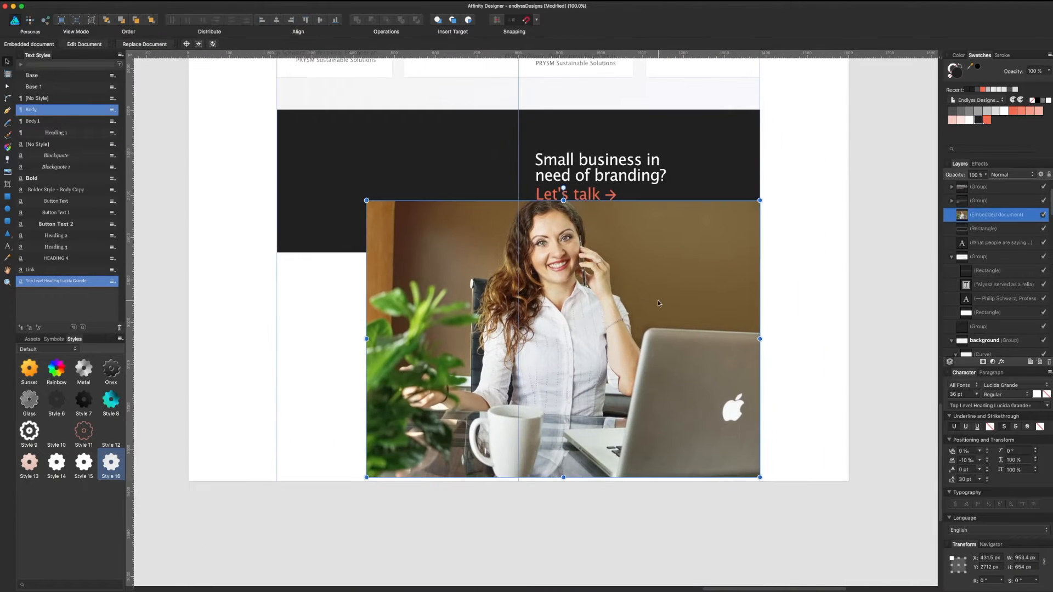
pyautogui.moveTo(658, 302); pyautogui.dragTo(526, 205)
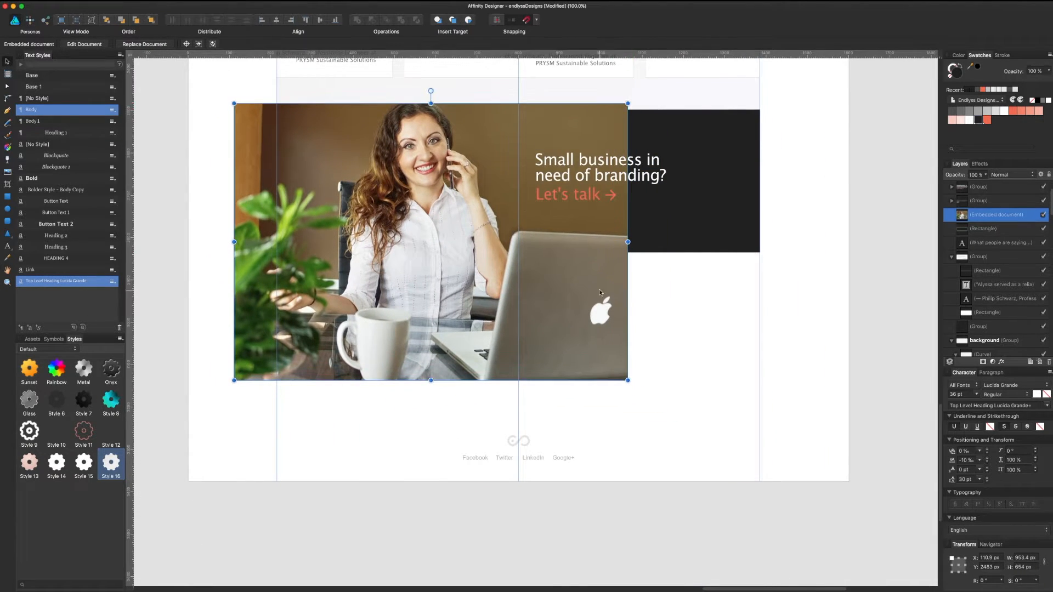
# Step: Resize the photo to span from the guide line to the dark banner's edge, raised slightly to align
pyautogui.moveTo(628, 380); pyautogui.dragTo(517, 303)
pyautogui.moveTo(235, 103); pyautogui.dragTo(277, 116)
pyautogui.moveTo(364, 147); pyautogui.dragTo(364, 128)
# Step: Try moving the photo, banner and headline down together, undoing each attempt
pyautogui.keyDown('shift'); pyautogui.click(583, 219); pyautogui.keyUp('shift')
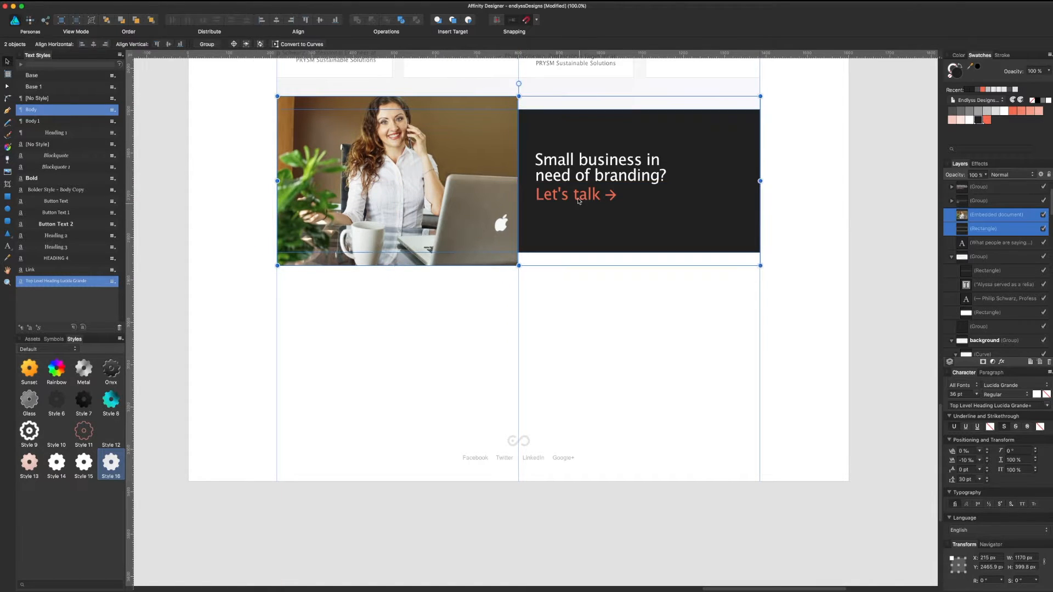
pyautogui.moveTo(576, 194); pyautogui.dragTo(577, 203)
pyautogui.press('super+z')
pyautogui.click(636, 185)
pyautogui.keyDown('shift'); pyautogui.click(700, 170); pyautogui.keyUp('shift')
pyautogui.moveTo(701, 170); pyautogui.dragTo(702, 182)
pyautogui.press('super+z')
# Step: Move the photo, dark banner and headline down together as one group, then reselect the headline
pyautogui.keyDown('shift'); pyautogui.click(492, 195); pyautogui.keyUp('shift')
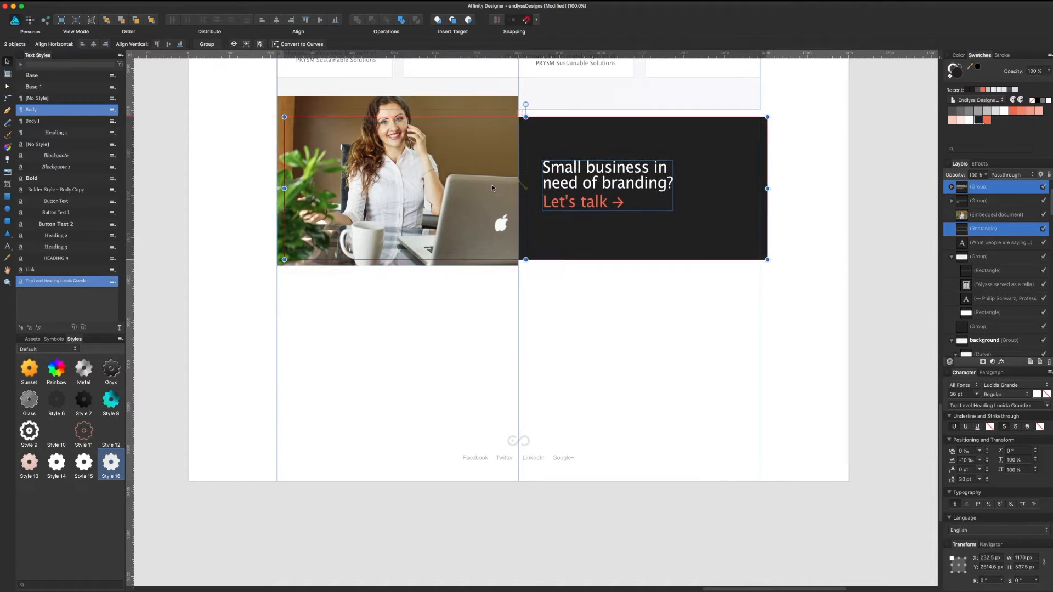
pyautogui.moveTo(521, 142); pyautogui.dragTo(528, 180)
pyautogui.scroll(2, 546, 283)
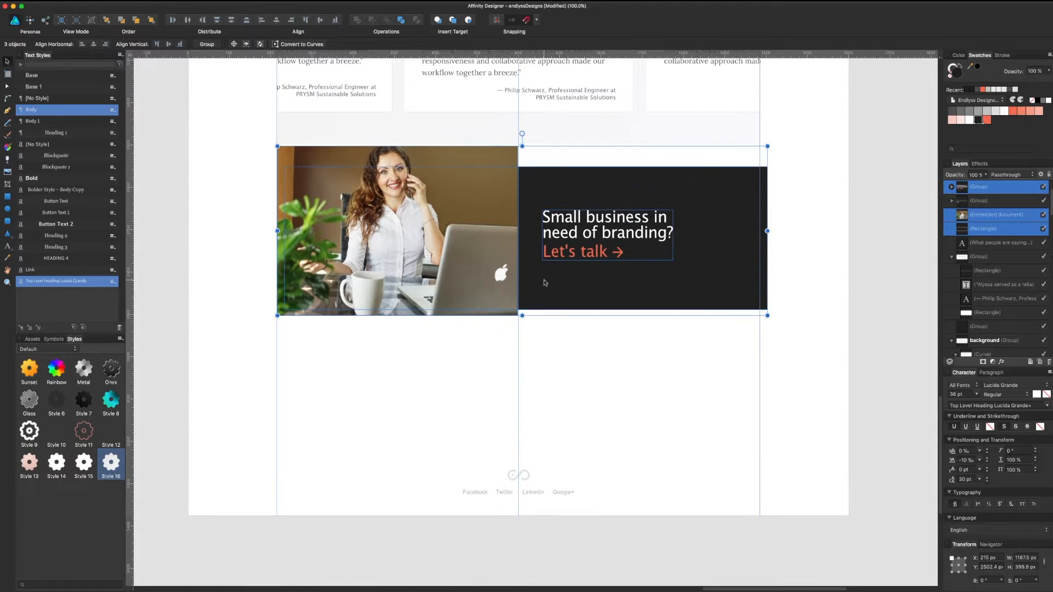
pyautogui.click(815, 173)
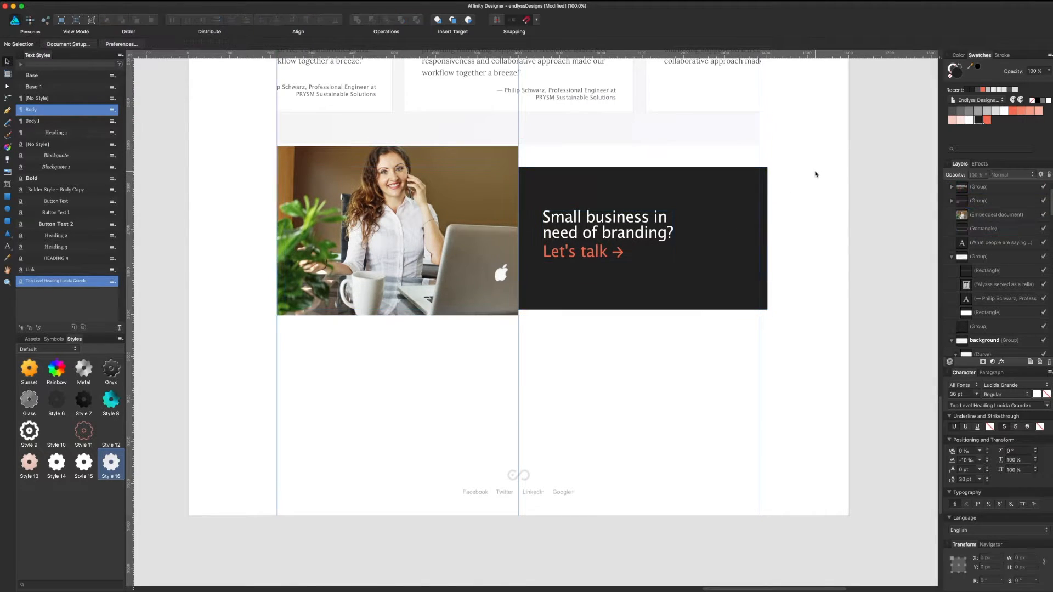
pyautogui.scroll(4, 813, 213)
pyautogui.click(654, 270)
# Step: Nudge the dark banner and headline slightly up and to the left
pyautogui.keyDown('shift'); pyautogui.click(676, 253); pyautogui.keyUp('shift')
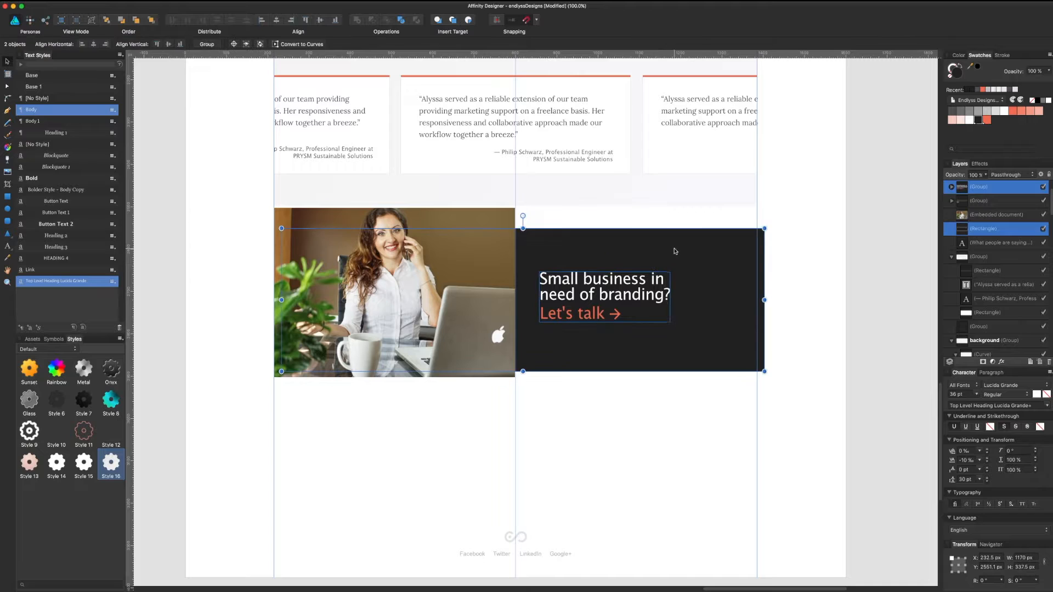
pyautogui.moveTo(675, 253); pyautogui.dragTo(668, 250)
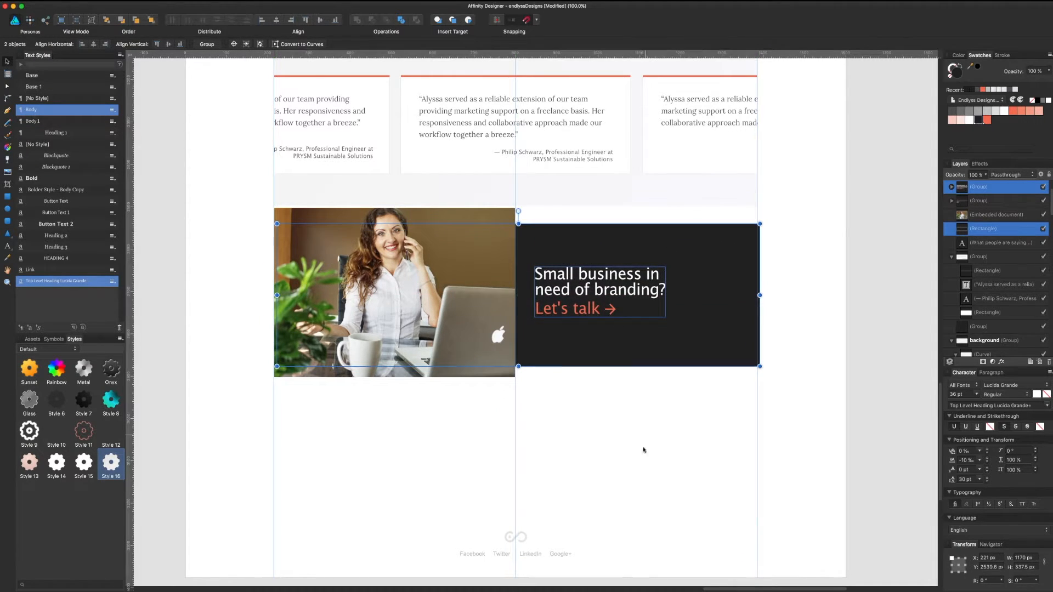
pyautogui.click(642, 454)
# Step: Enlarge the photo slightly to about 585 × 405 px and bring up its Outer Glow layer effect
pyautogui.click(459, 331)
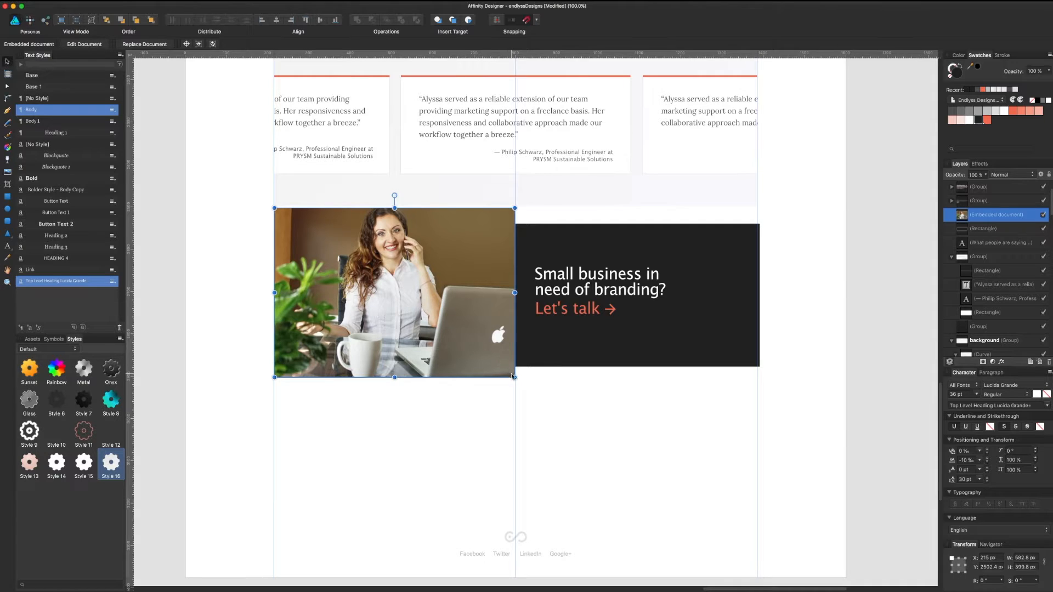
pyautogui.moveTo(512, 376); pyautogui.dragTo(516, 378)
pyautogui.click(569, 397)
pyautogui.click(489, 366)
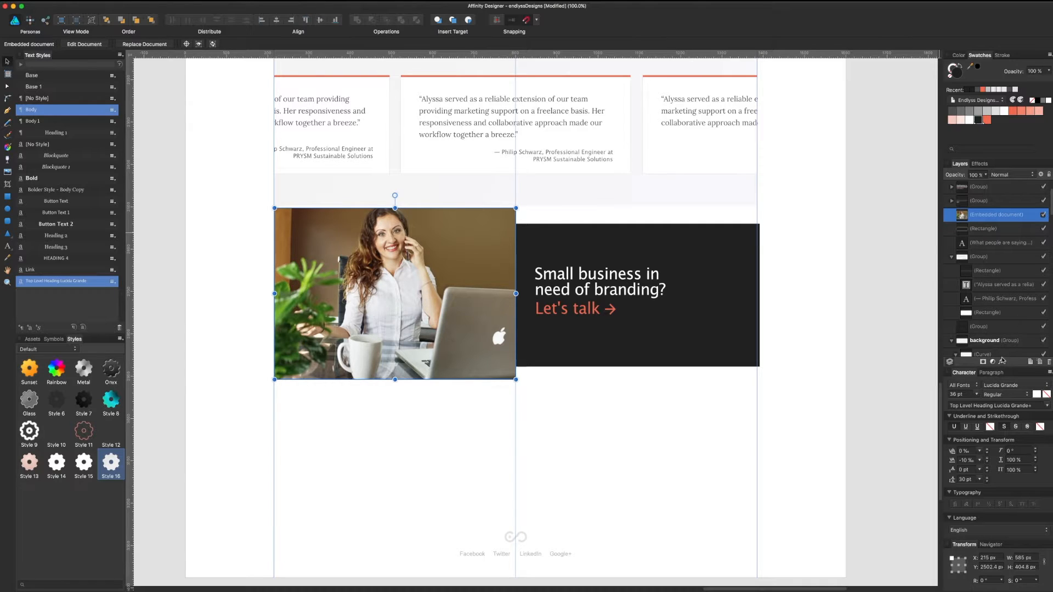
pyautogui.click(1002, 362)
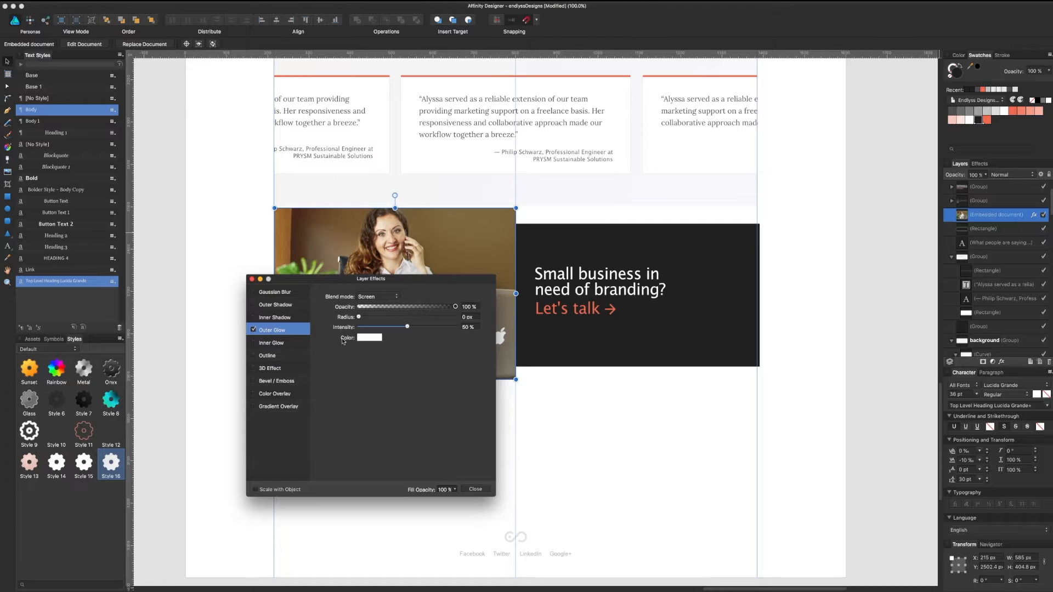
# Step: Make the photo's outer glow black, Normal blend, 14% opacity, 25.2 px radius, then close Layer Effects
pyautogui.click(372, 337)
pyautogui.moveTo(391, 404); pyautogui.dragTo(369, 450)
pyautogui.click(341, 383)
pyautogui.click(377, 296)
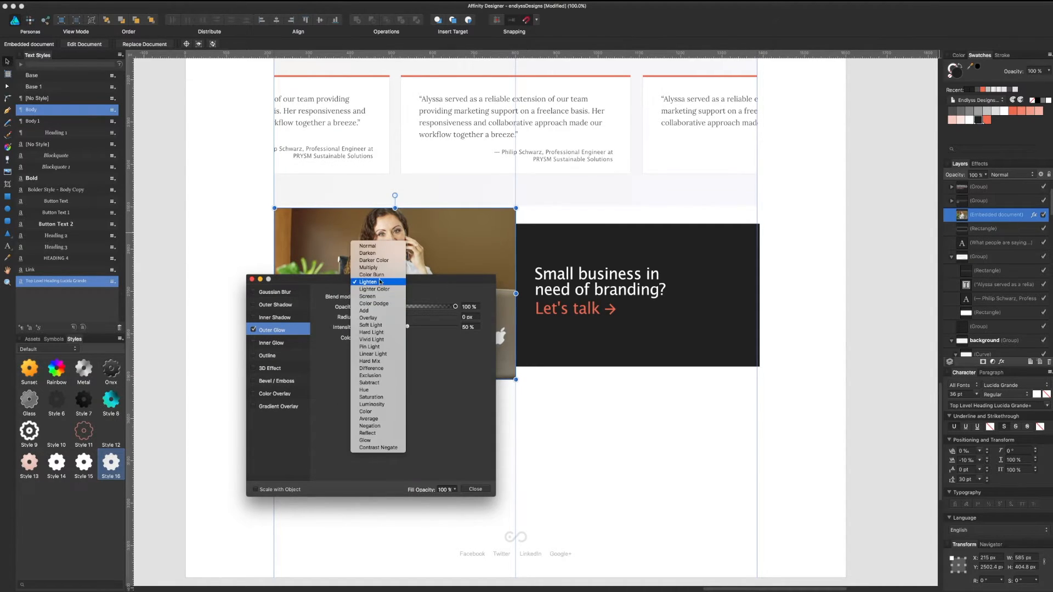
pyautogui.click(378, 248)
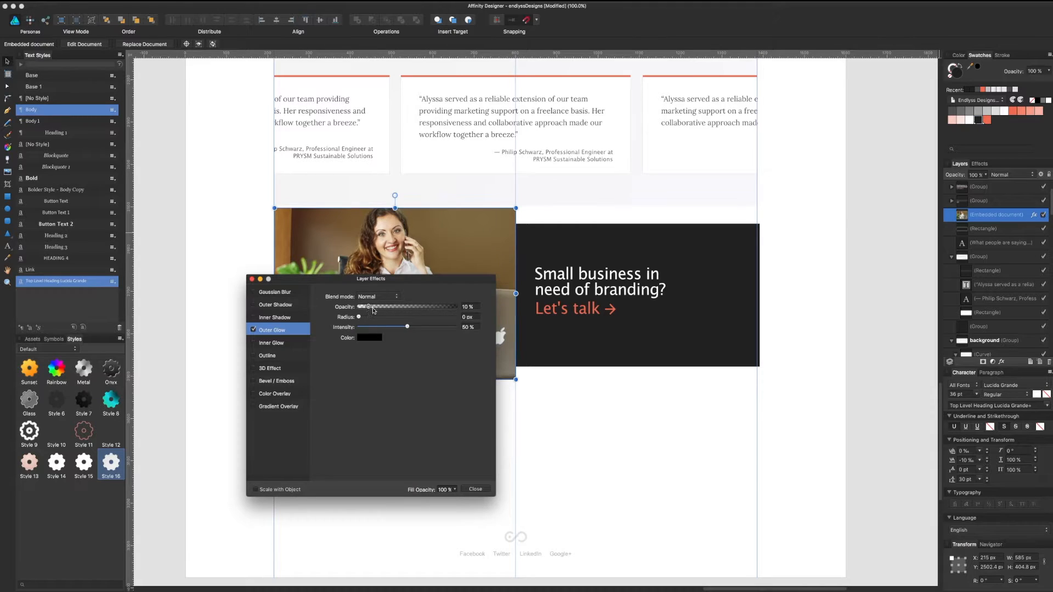
pyautogui.click(376, 307)
pyautogui.moveTo(368, 316)
pyautogui.mouseDown()
pyautogui.moveTo(399, 320)
pyautogui.moveTo(390, 307)
pyautogui.moveTo(419, 316)
pyautogui.moveTo(372, 308)
pyautogui.mouseUp()
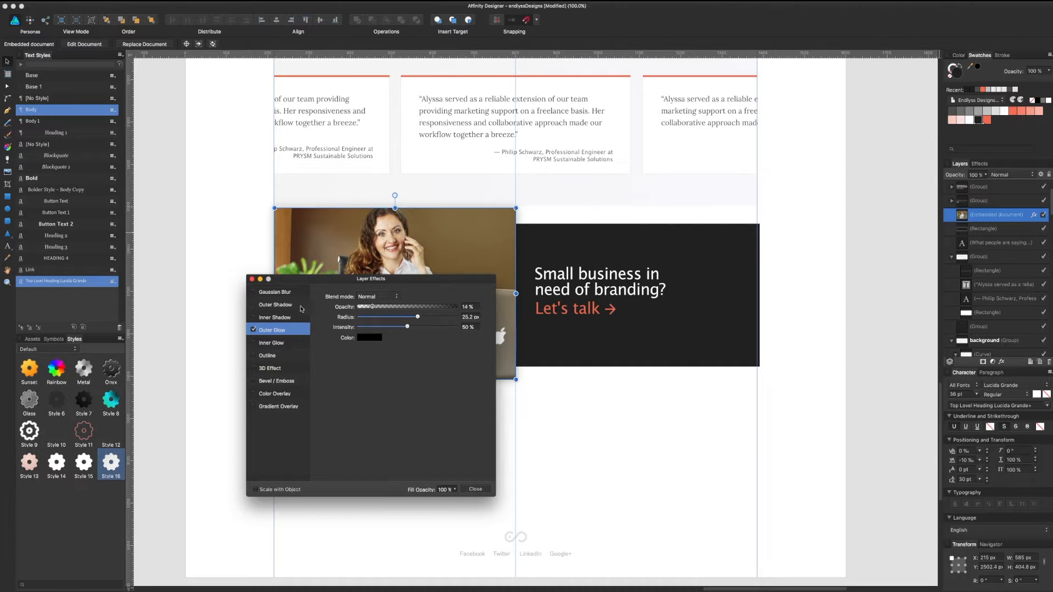
pyautogui.moveTo(317, 277); pyautogui.dragTo(631, 256)
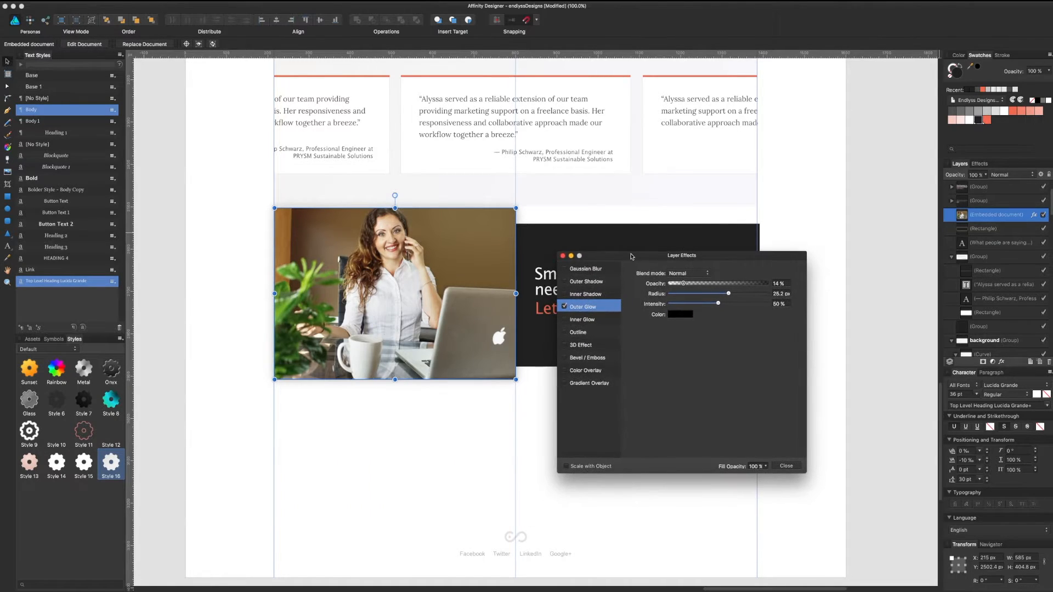
pyautogui.click(785, 465)
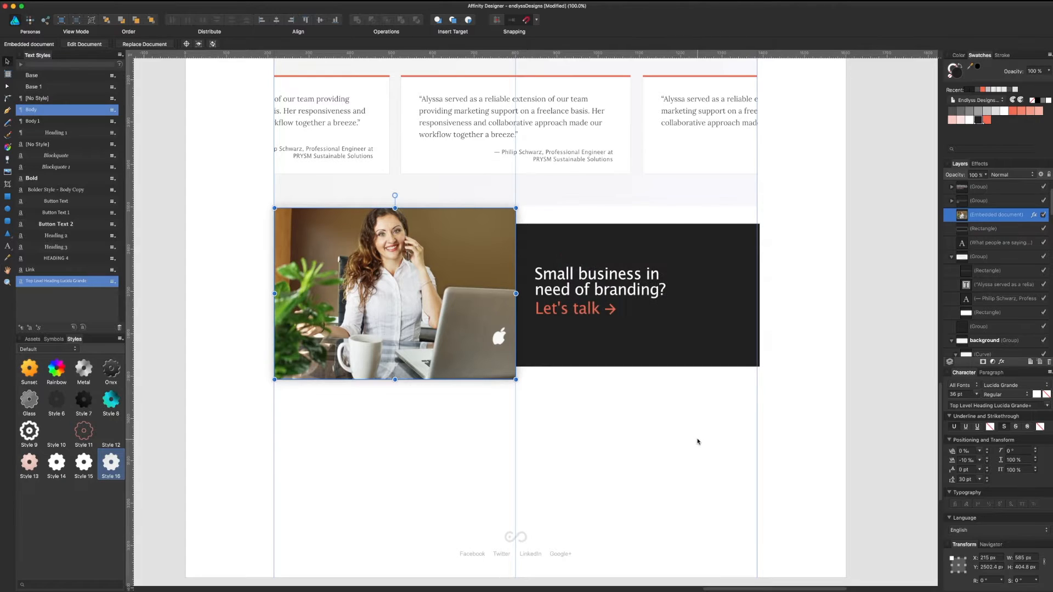
pyautogui.click(697, 441)
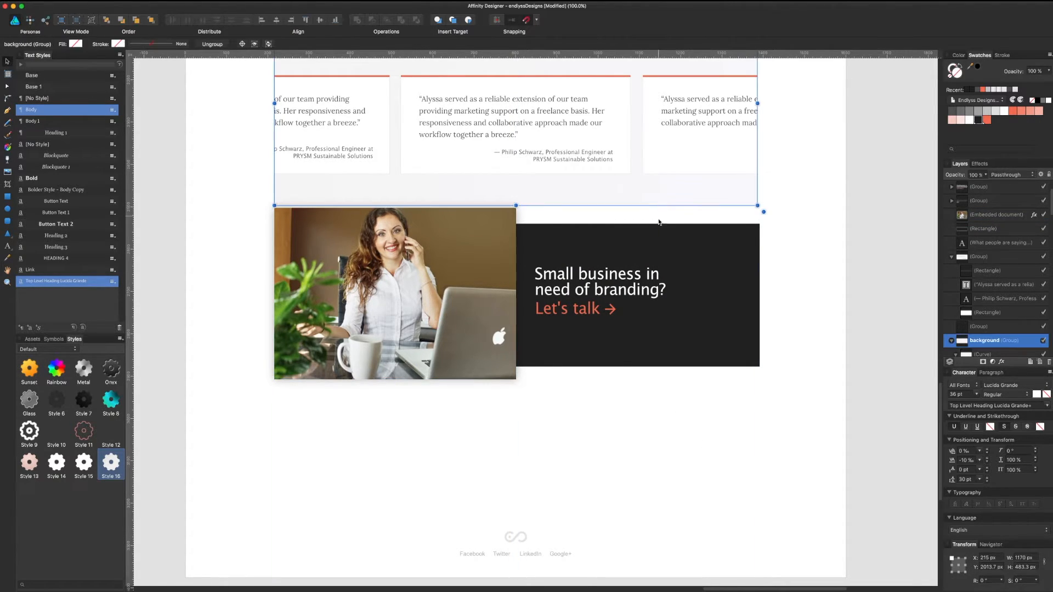
pyautogui.click(663, 249)
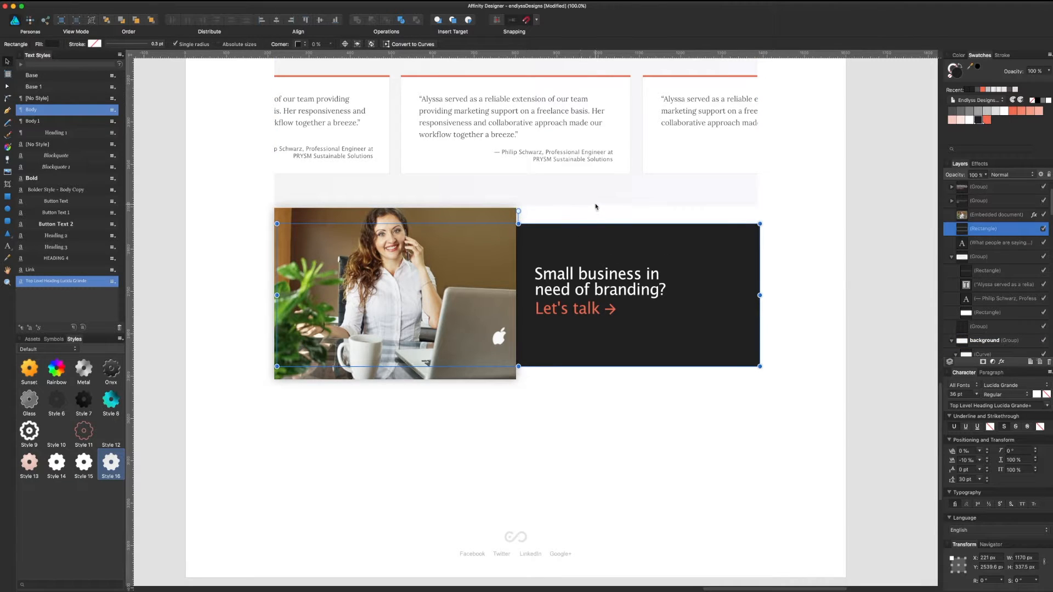
pyautogui.click(595, 206)
pyautogui.click(594, 239)
pyautogui.scroll(5, 576, 493)
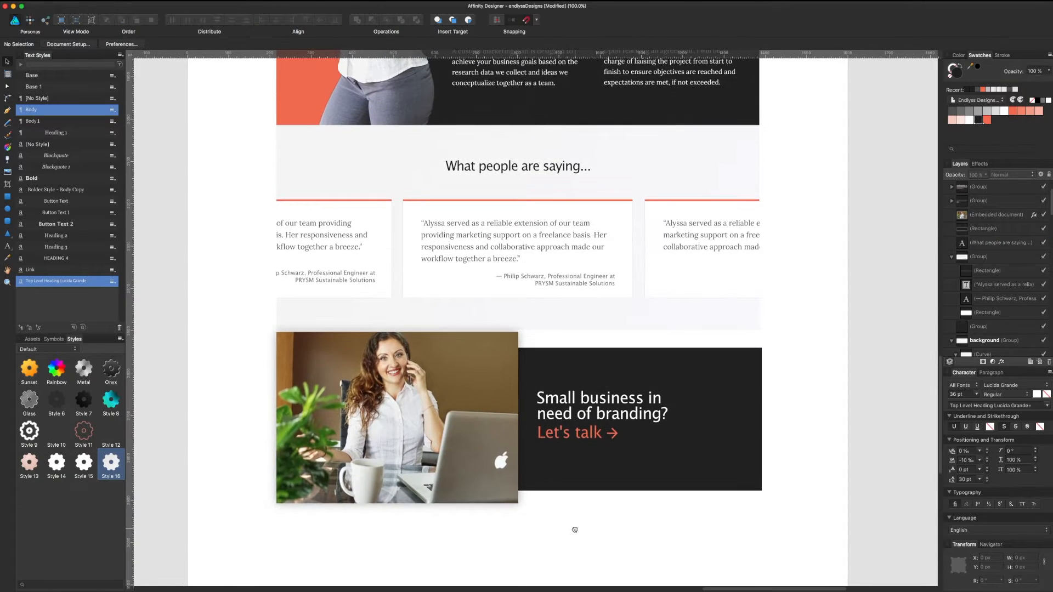
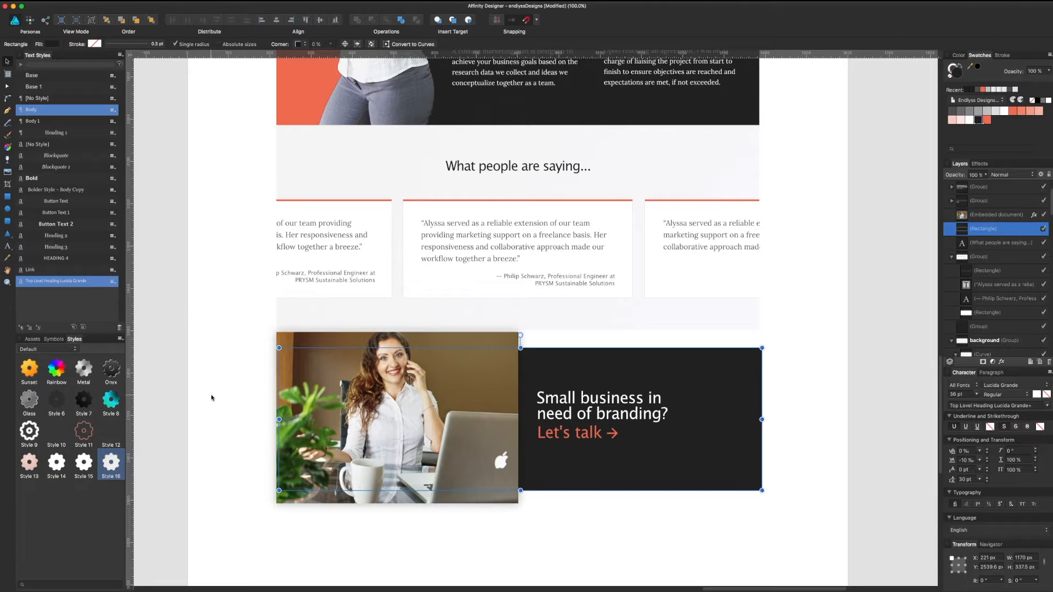
# Step: Narrow the dark 'Let's talk' box to start at the photo's edge and draw a linear gradient across it
pyautogui.moveTo(280, 419); pyautogui.dragTo(518, 419)
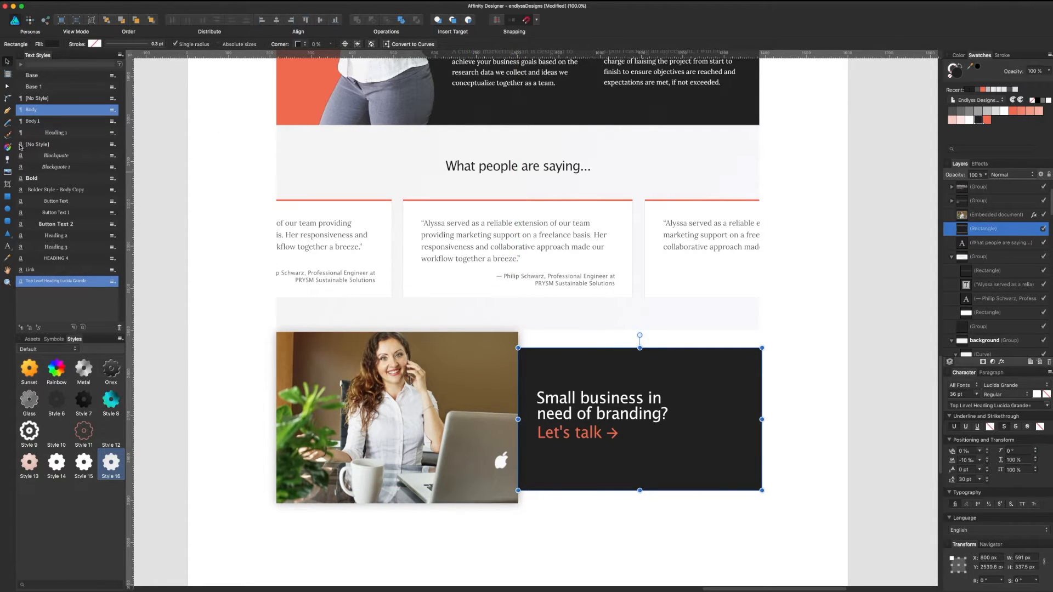
pyautogui.click(8, 147)
pyautogui.moveTo(523, 479); pyautogui.dragTo(754, 375)
# Step: Redraw the box's gradient from lower left to upper right and darken its end stop to 20% lightness
pyautogui.press('super+z')
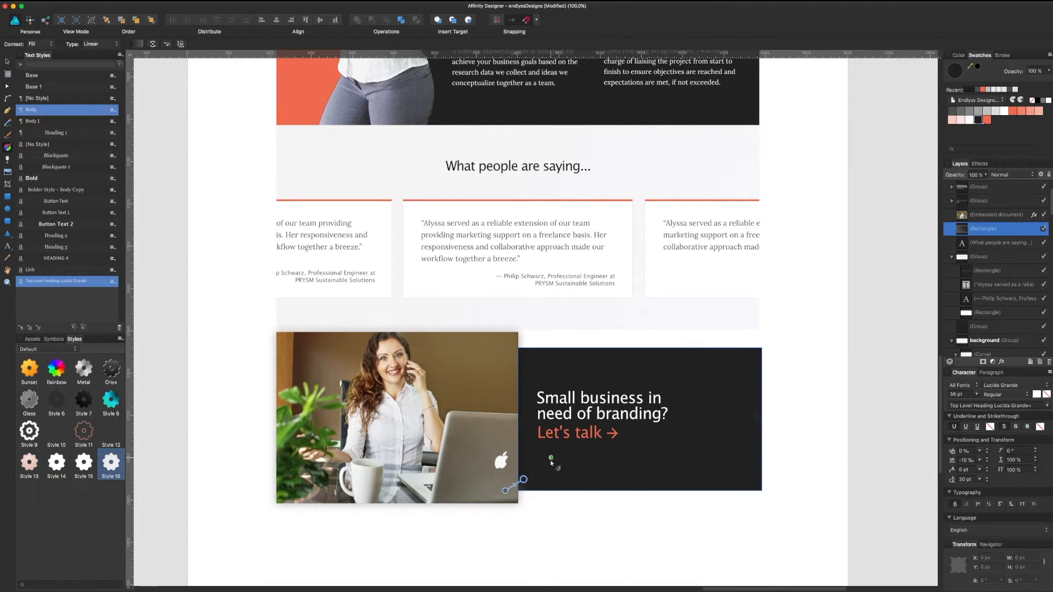
pyautogui.moveTo(504, 491); pyautogui.dragTo(802, 330)
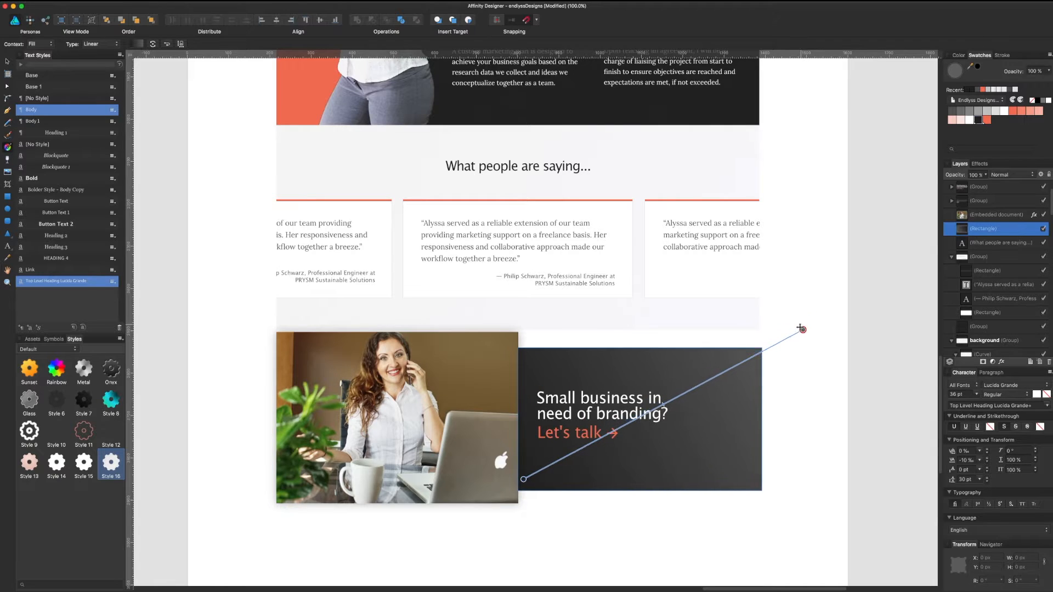
pyautogui.click(140, 43)
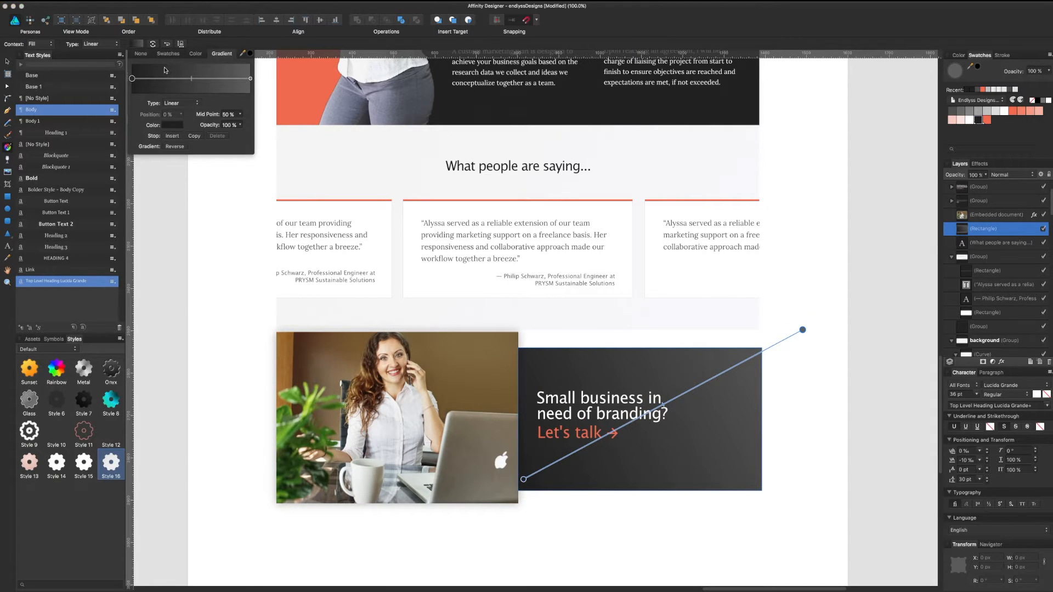
pyautogui.click(250, 79)
pyautogui.click(175, 125)
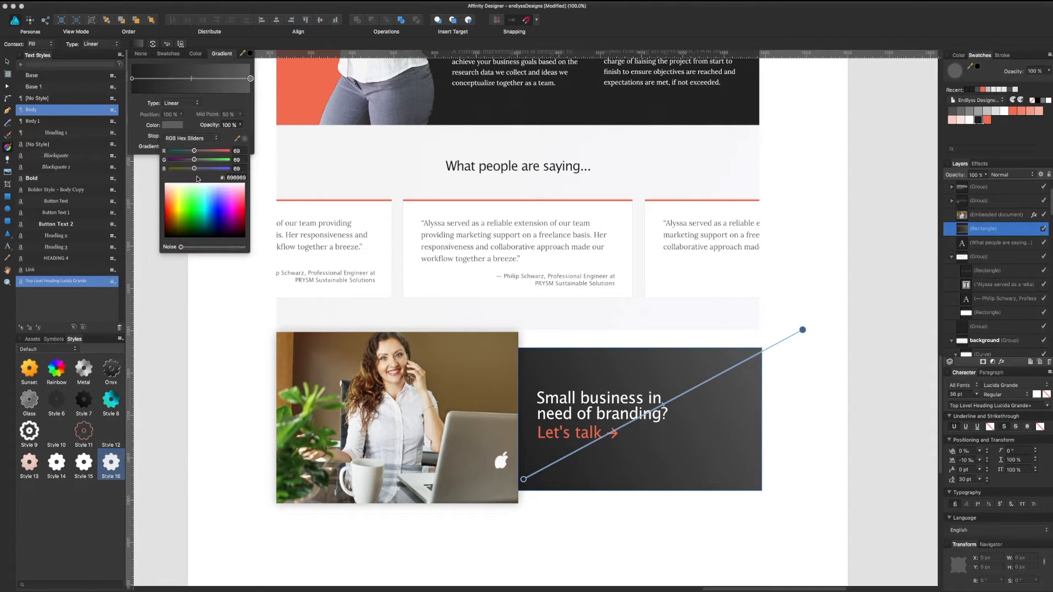
pyautogui.click(186, 139)
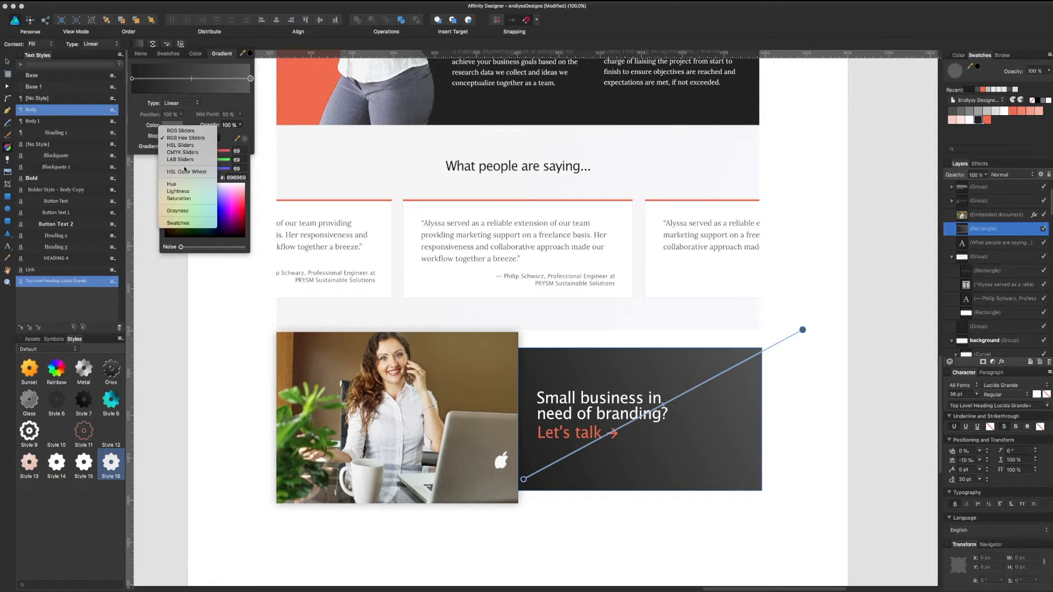
pyautogui.click(187, 190)
pyautogui.moveTo(189, 195); pyautogui.dragTo(184, 175)
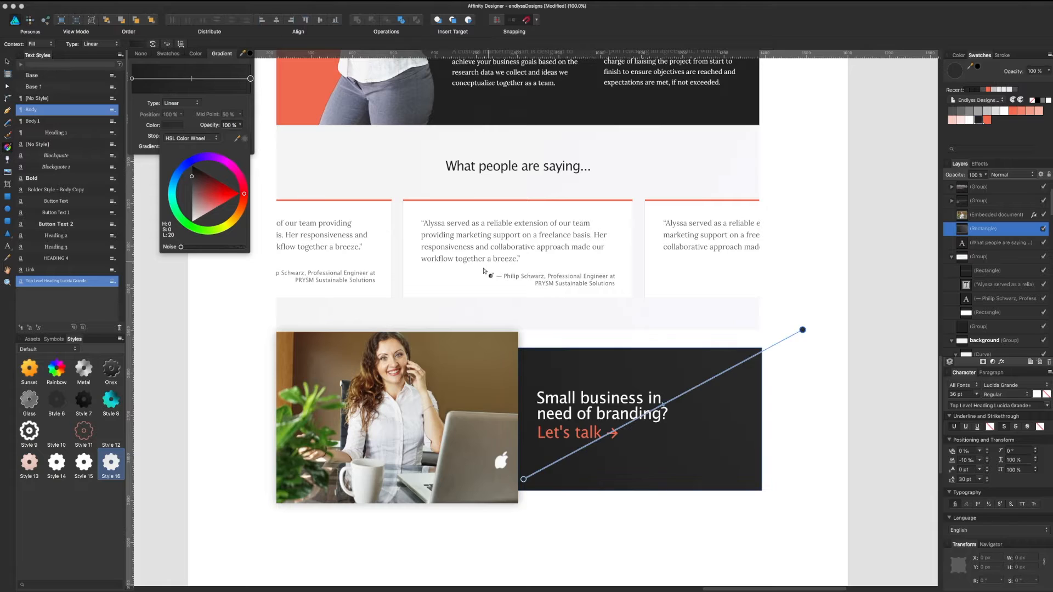
# Step: Raise and enlarge the woman's photo, and shift the 'Small business in need of branding?' text about 80 px right
pyautogui.click(8, 61)
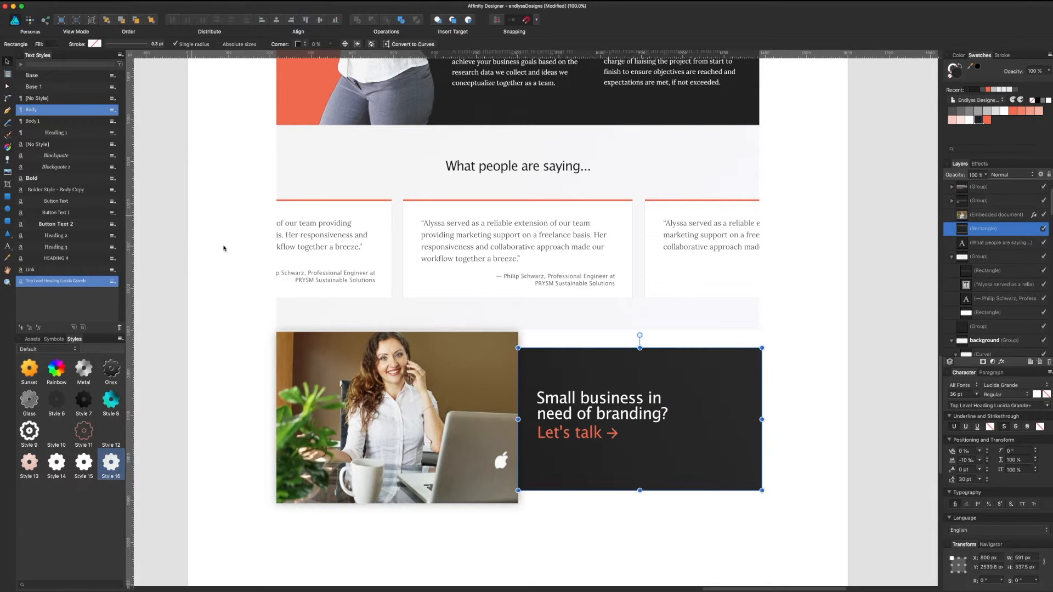
pyautogui.click(254, 267)
pyautogui.click(356, 385)
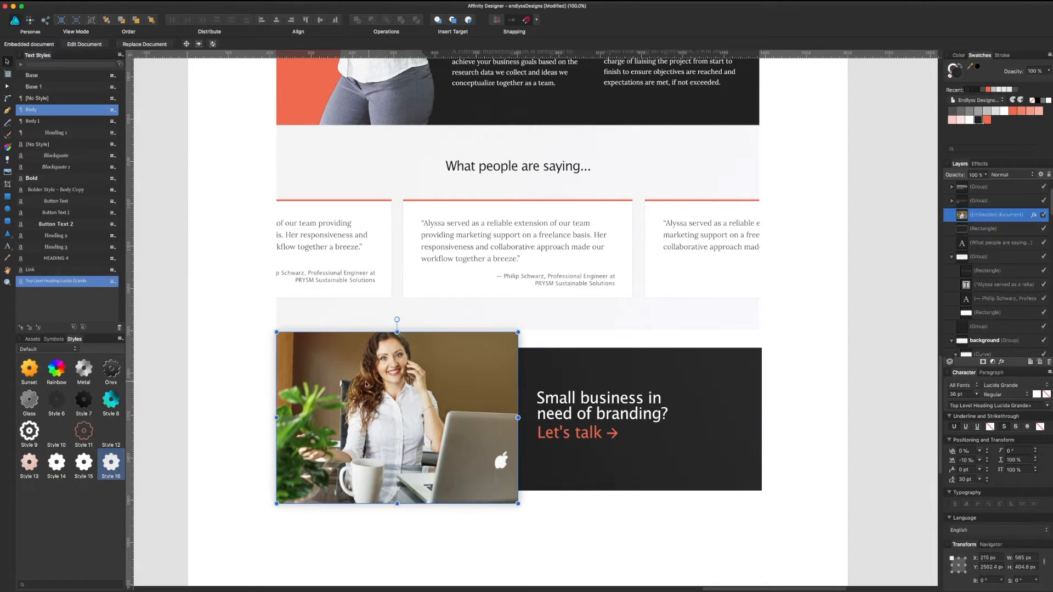
pyautogui.moveTo(362, 381); pyautogui.dragTo(362, 373)
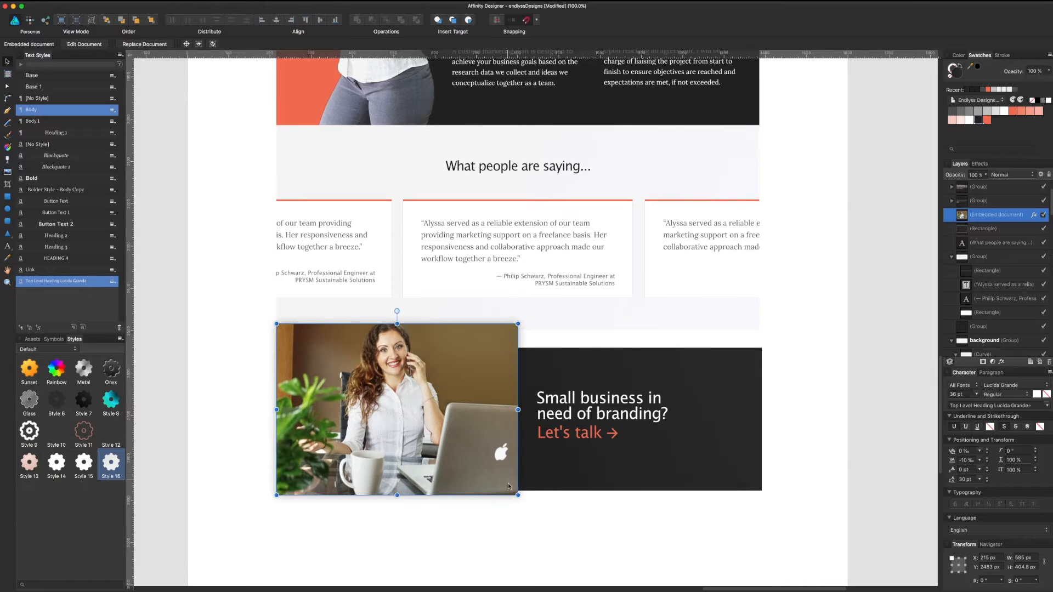
pyautogui.moveTo(516, 494); pyautogui.dragTo(551, 516)
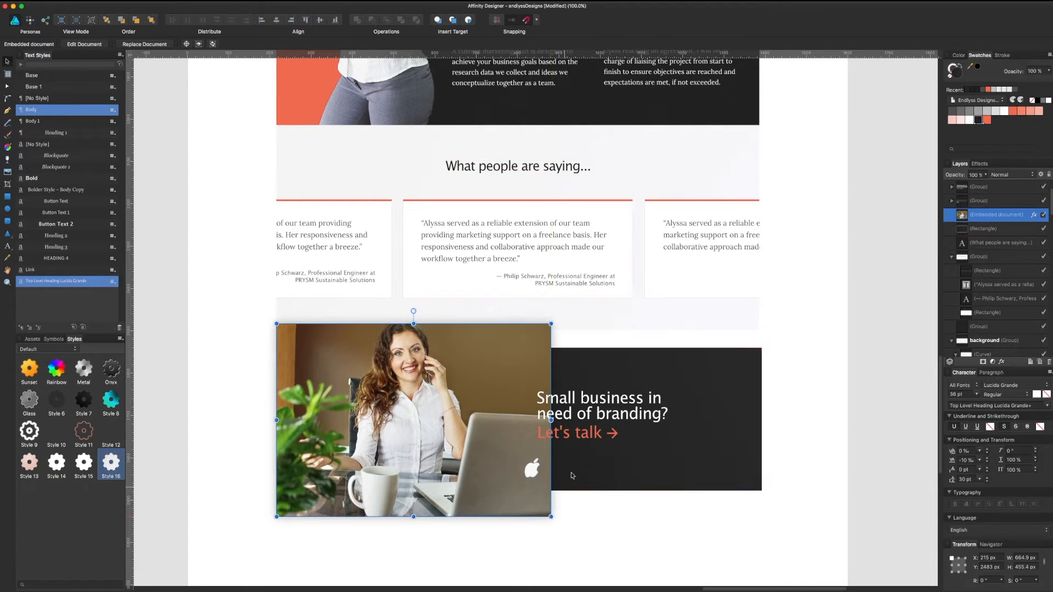
pyautogui.click(577, 421)
pyautogui.moveTo(574, 433); pyautogui.dragTo(623, 448)
# Step: Drag the testimonials background's two bottom nodes down to meet the top of the dark box
pyautogui.click(811, 448)
pyautogui.scroll(5, 817, 379)
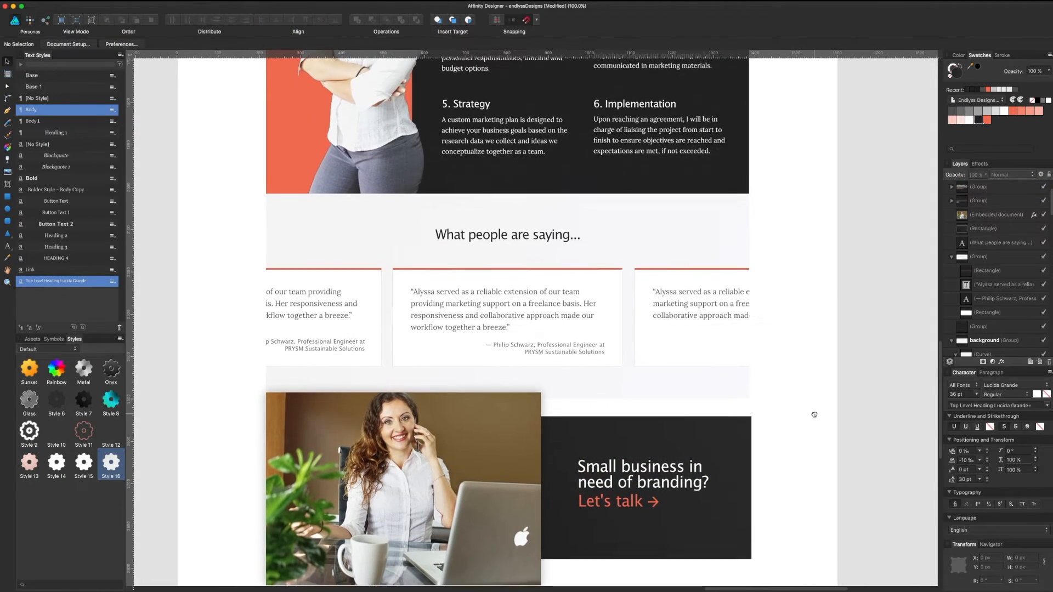
pyautogui.scroll(-1, 813, 406)
pyautogui.click(738, 385)
pyautogui.doubleClick(738, 385)
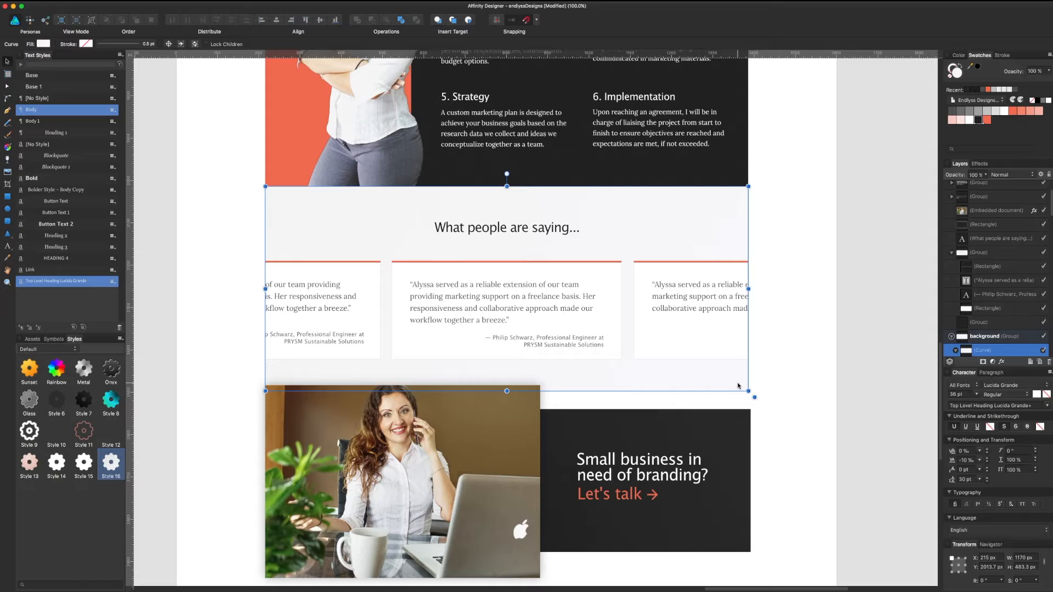
pyautogui.doubleClick(739, 386)
pyautogui.click(748, 392)
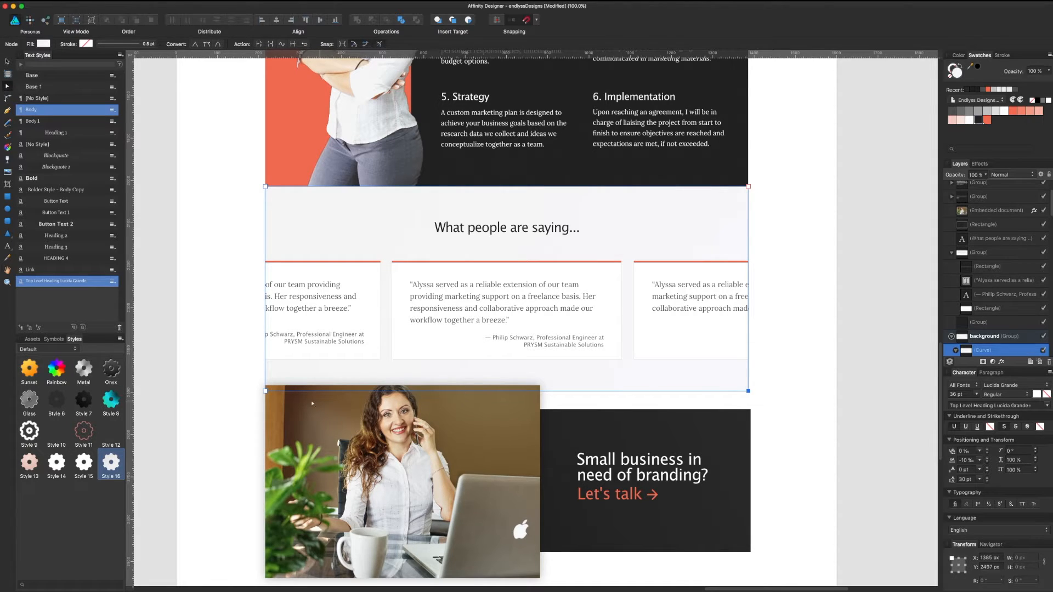
pyautogui.keyDown('shift'); pyautogui.click(266, 392); pyautogui.keyUp('shift')
pyautogui.moveTo(265, 391); pyautogui.dragTo(265, 409)
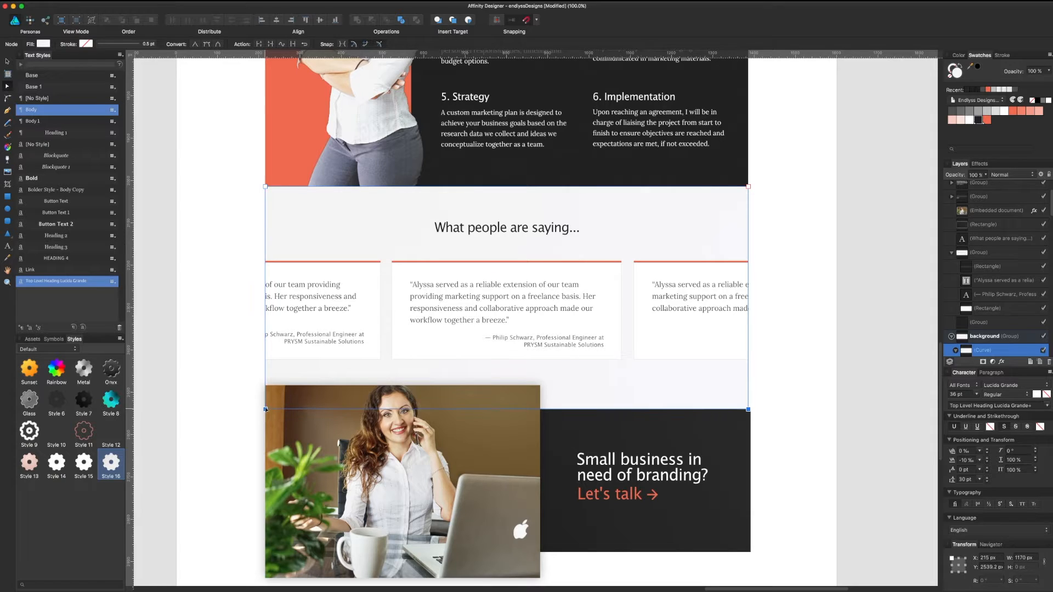
pyautogui.press('v')
pyautogui.click(785, 449)
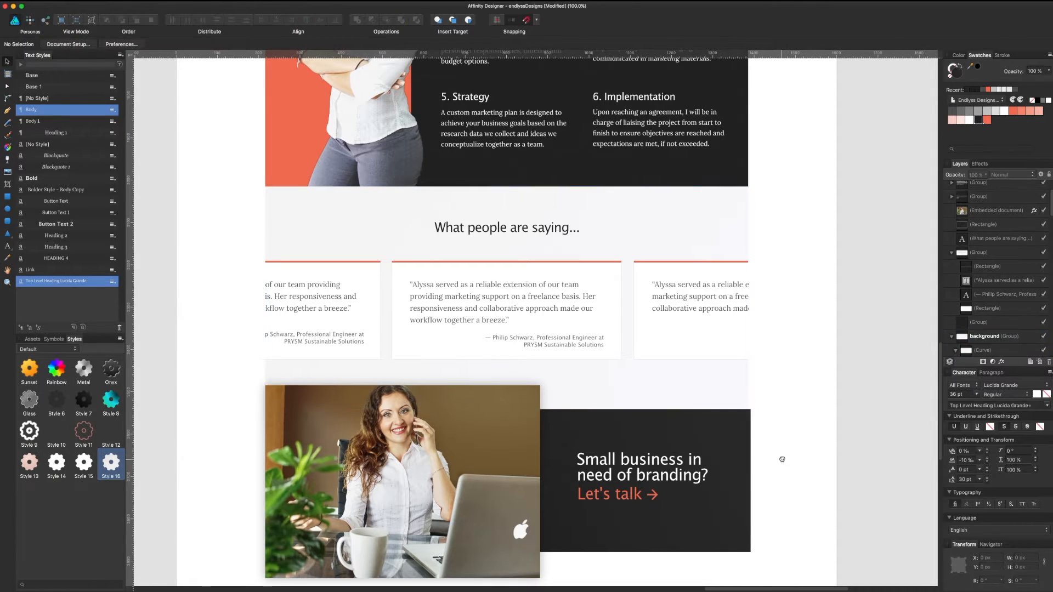
pyautogui.scroll(-2, 787, 399)
pyautogui.click(745, 389)
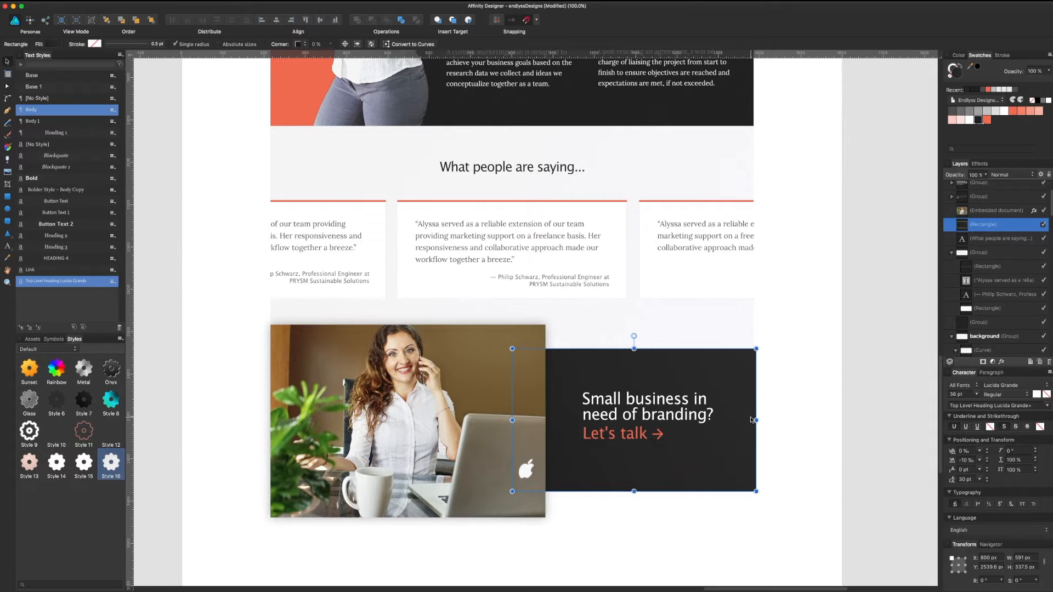
# Step: Nudge the woman's photo slightly to the right
pyautogui.click(793, 333)
pyautogui.scroll(2, 791, 378)
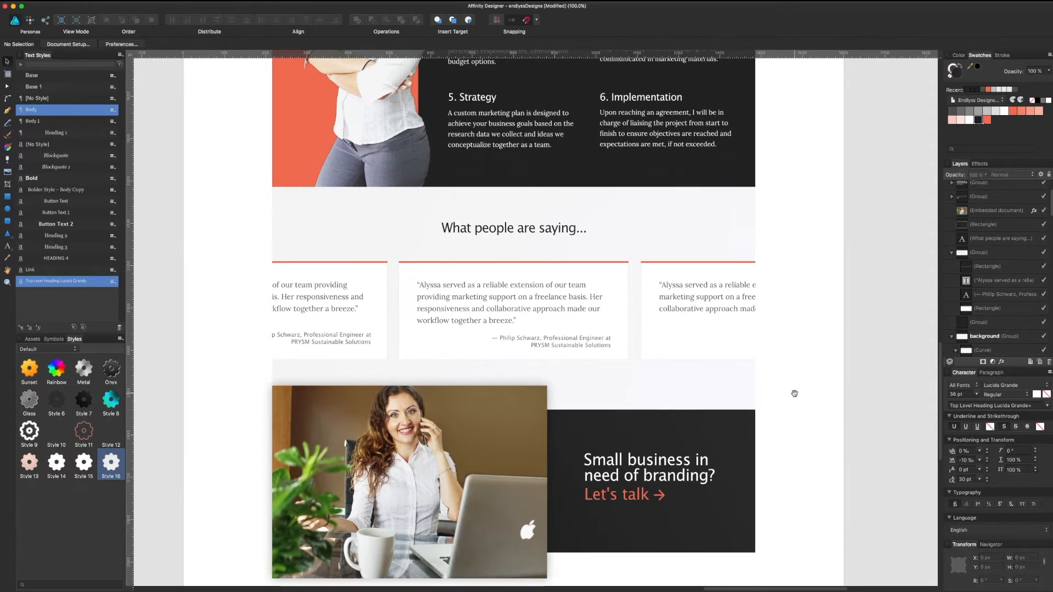
pyautogui.scroll(5, 768, 369)
pyautogui.scroll(15, 560, 338)
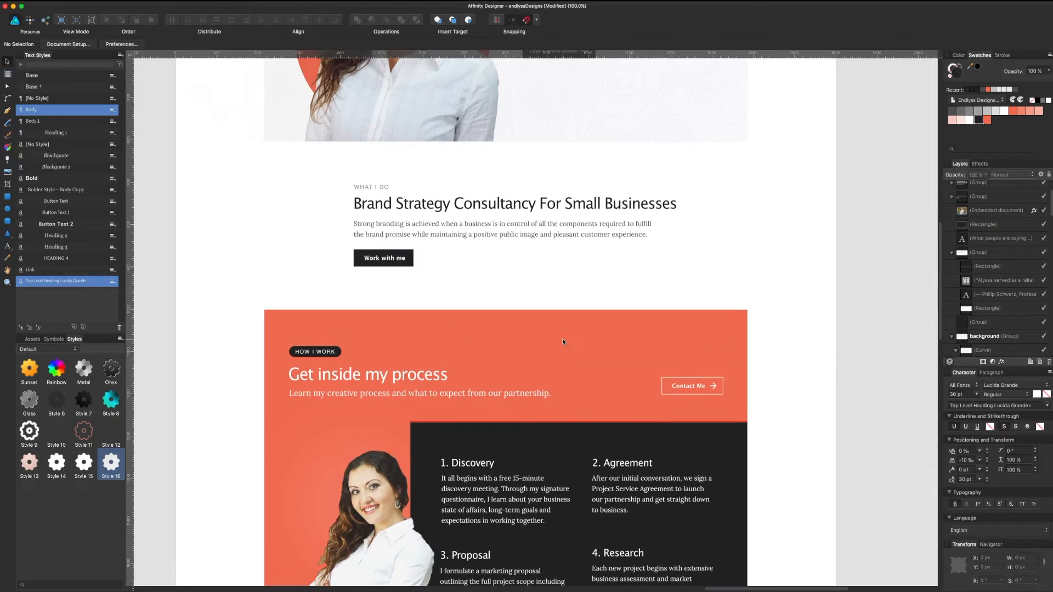
pyautogui.scroll(-7, 559, 333)
pyautogui.scroll(-15, 560, 333)
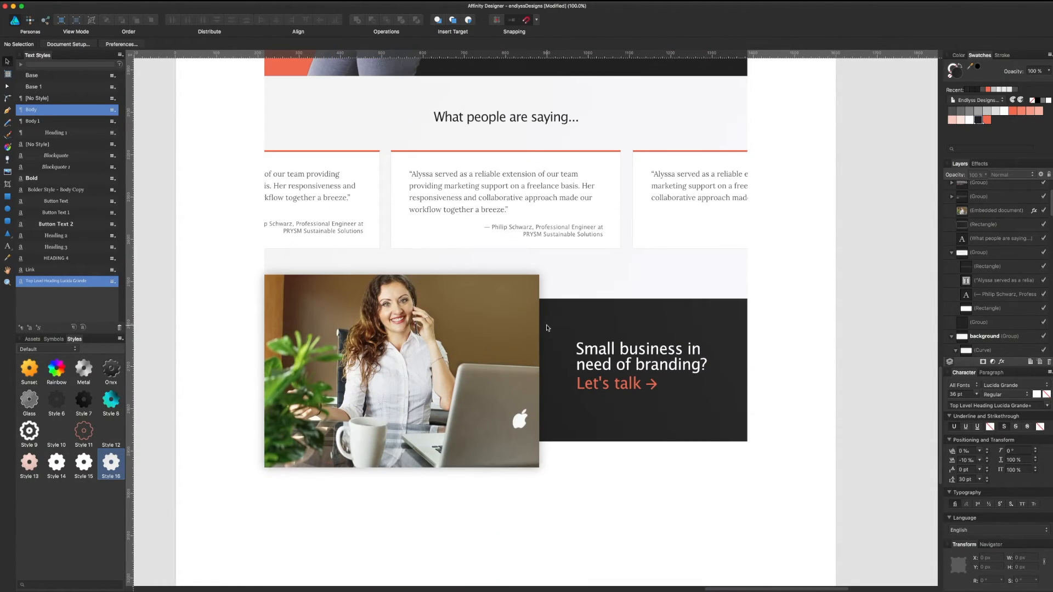
pyautogui.click(447, 329)
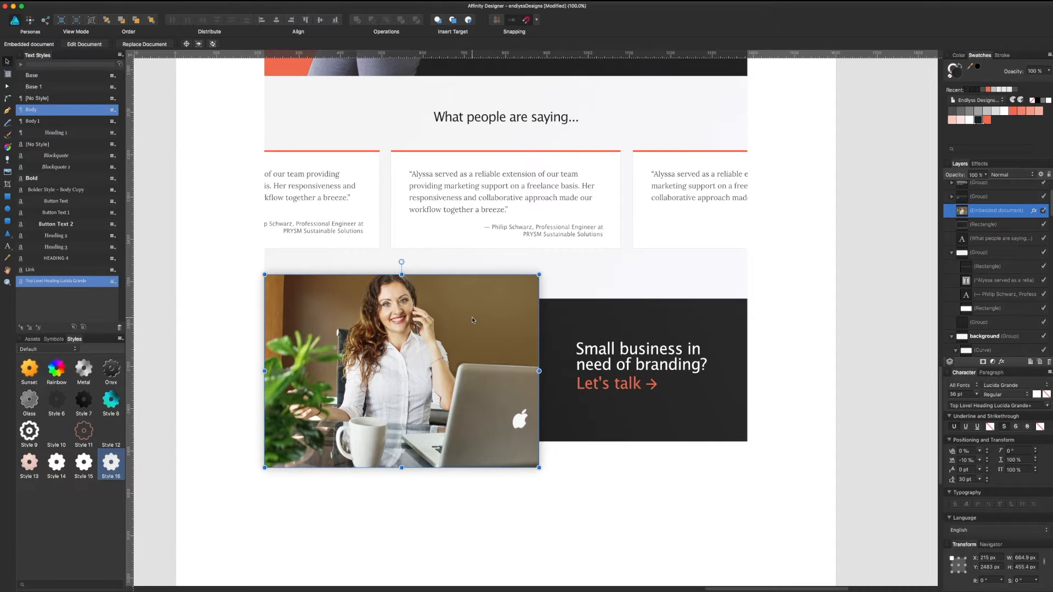
pyautogui.moveTo(472, 320); pyautogui.dragTo(490, 321)
# Step: Stretch the dark box's left edge back to the section's full width behind the photo
pyautogui.click(612, 323)
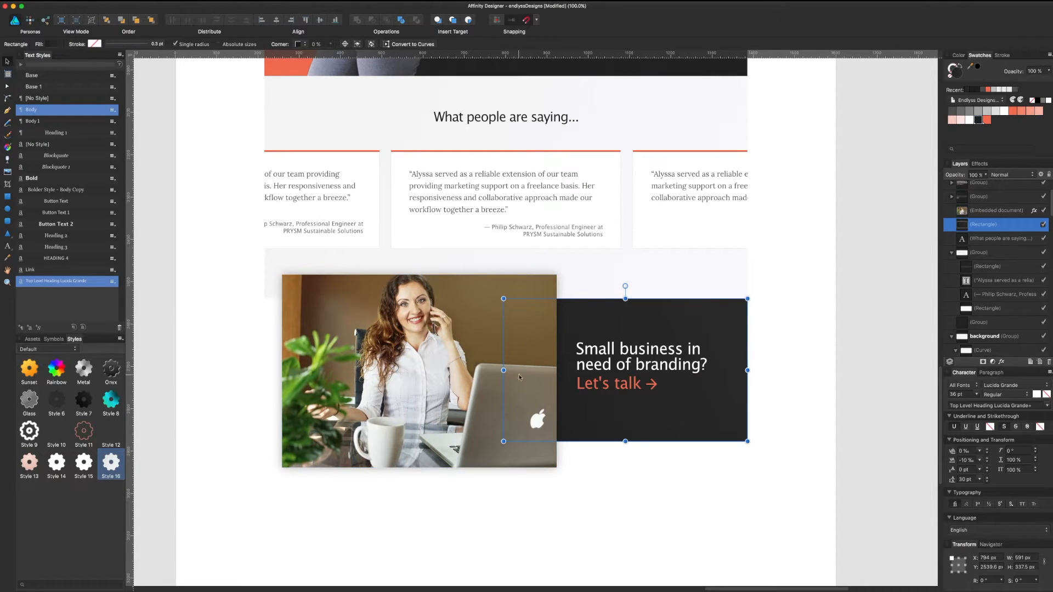
pyautogui.moveTo(503, 370); pyautogui.dragTo(264, 370)
pyautogui.click(574, 486)
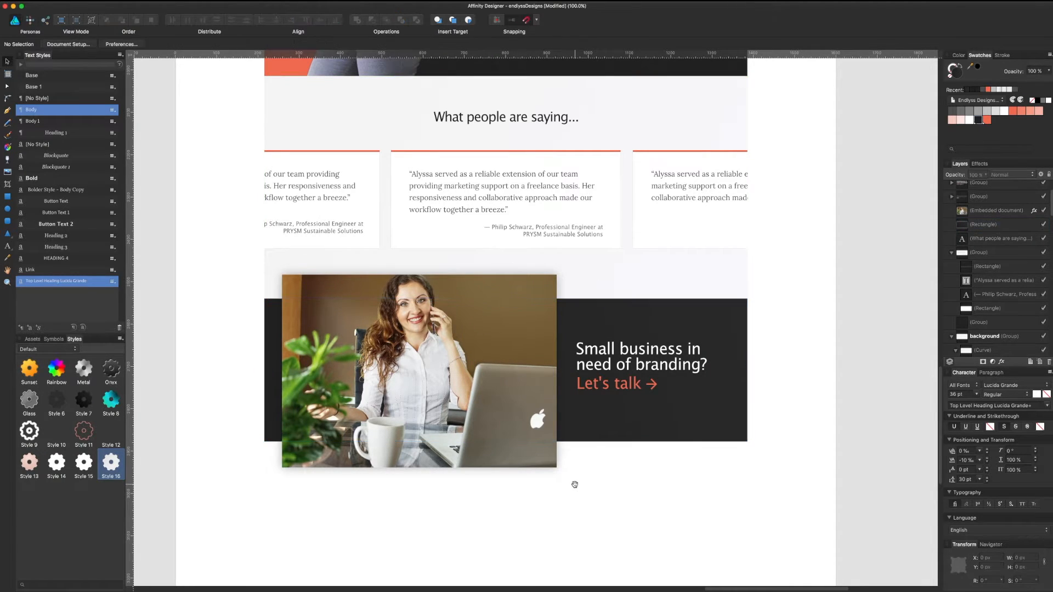
pyautogui.scroll(-2, 576, 460)
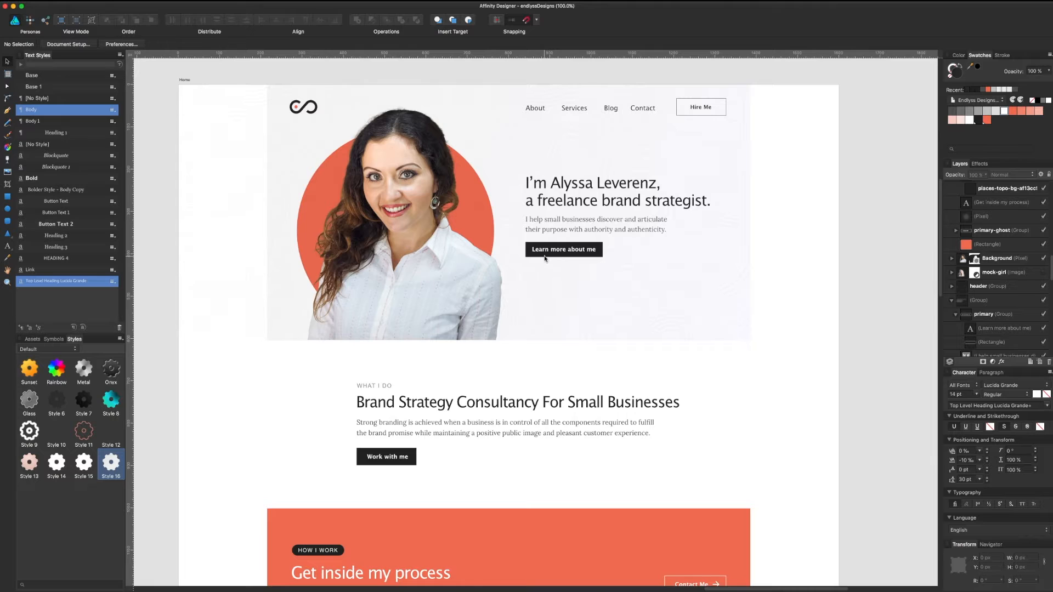
# Step: Select the footer logo and social links together and move them up toward the banner
pyautogui.scroll(-10, 546, 261)
pyautogui.scroll(-2, 546, 257)
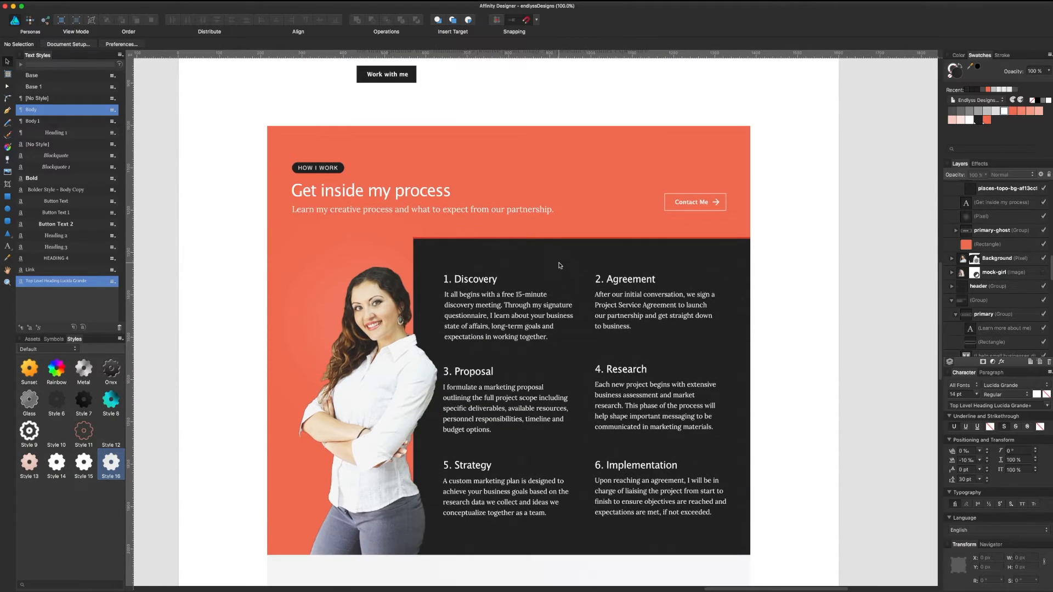
pyautogui.scroll(-1, 553, 264)
pyautogui.scroll(-12, 553, 263)
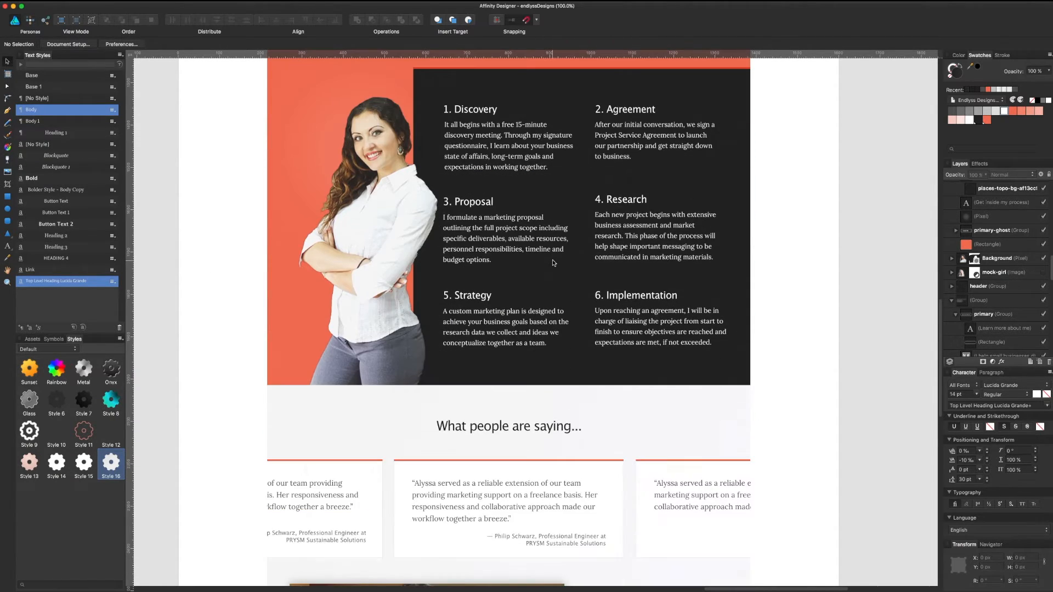
pyautogui.scroll(-3, 556, 273)
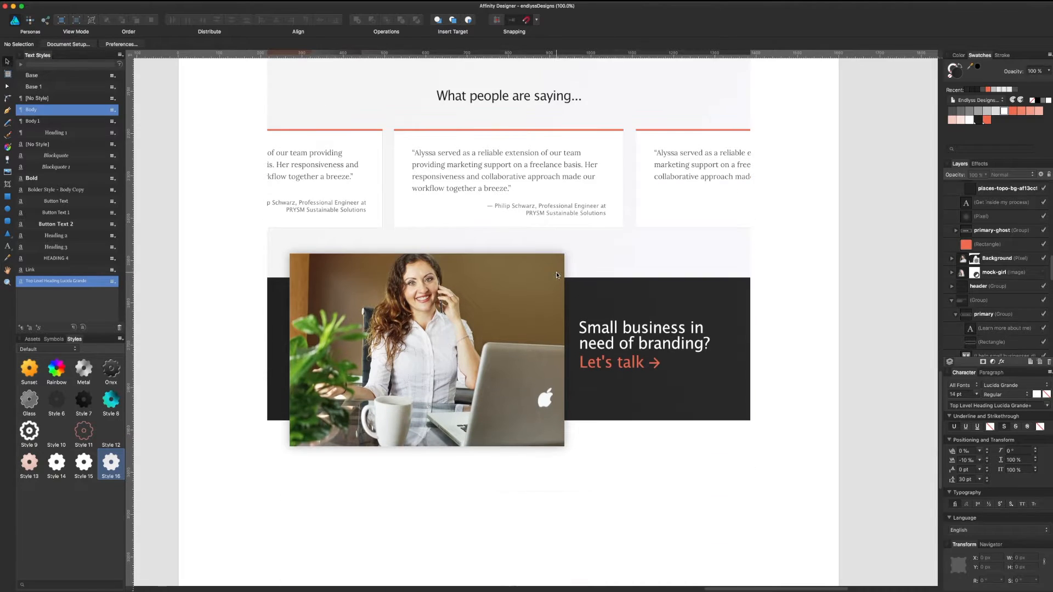
pyautogui.scroll(-2, 557, 276)
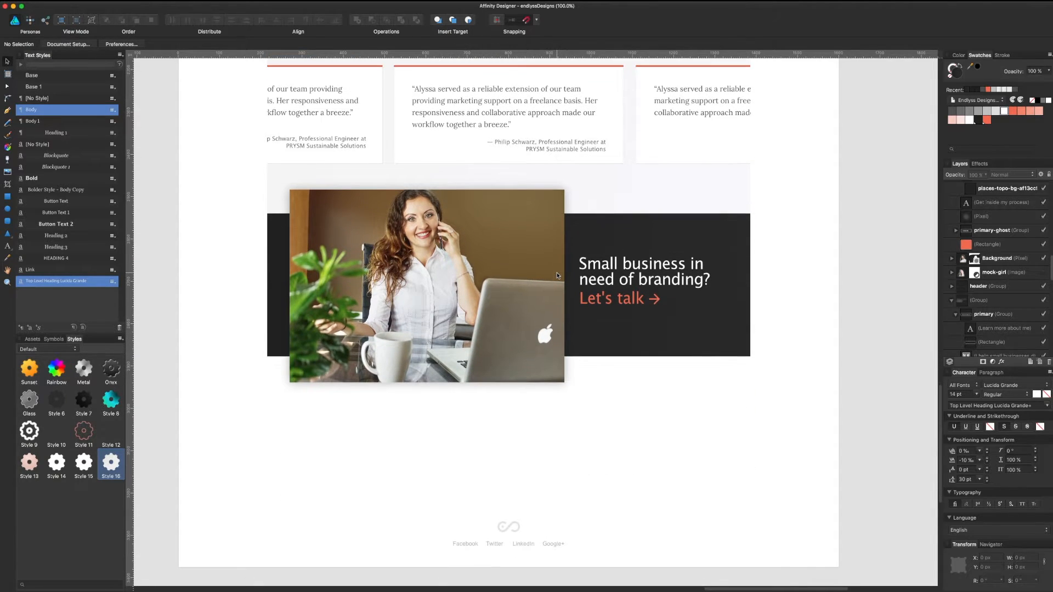
pyautogui.click(515, 530)
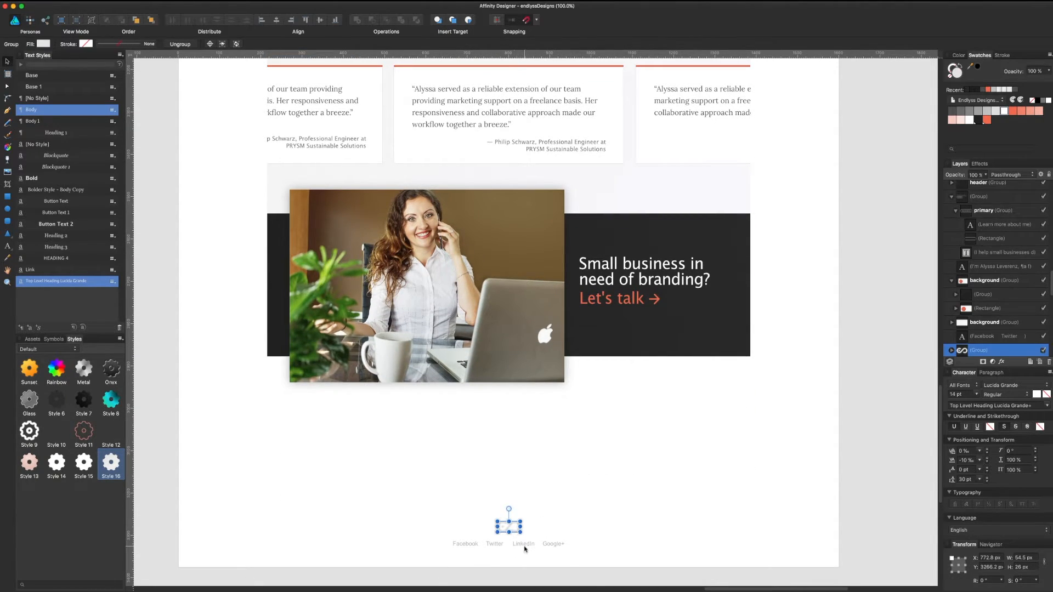
pyautogui.keyDown('shift'); pyautogui.click(524, 546); pyautogui.keyUp('shift')
pyautogui.moveTo(526, 540); pyautogui.dragTo(528, 449)
# Step: Make the Home footer's social links text dark
pyautogui.press('super+d')
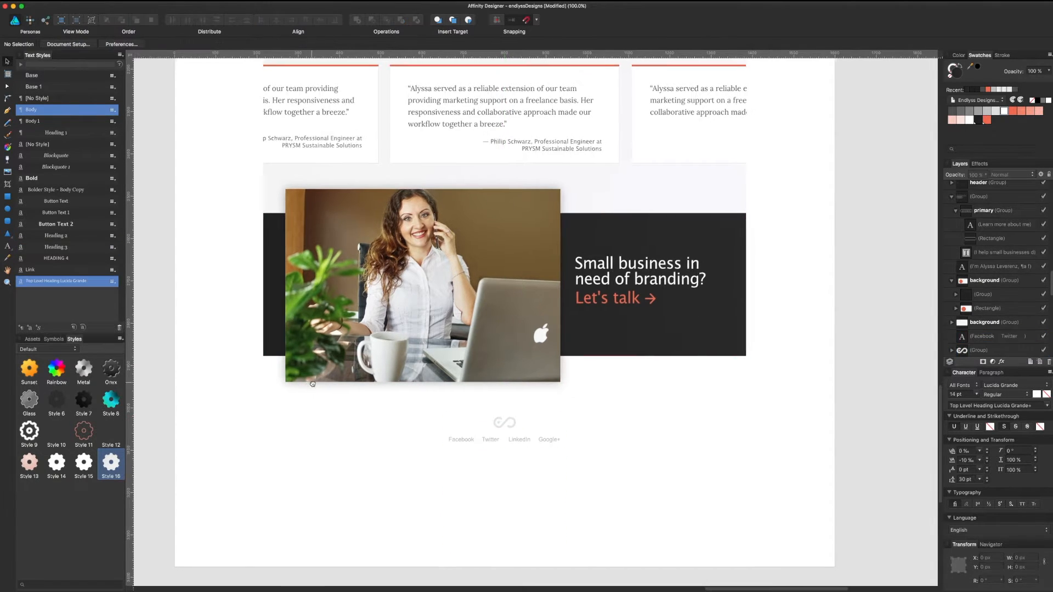
pyautogui.moveTo(158, 369); pyautogui.dragTo(693, 371)
pyautogui.hscroll(10, 693, 371)
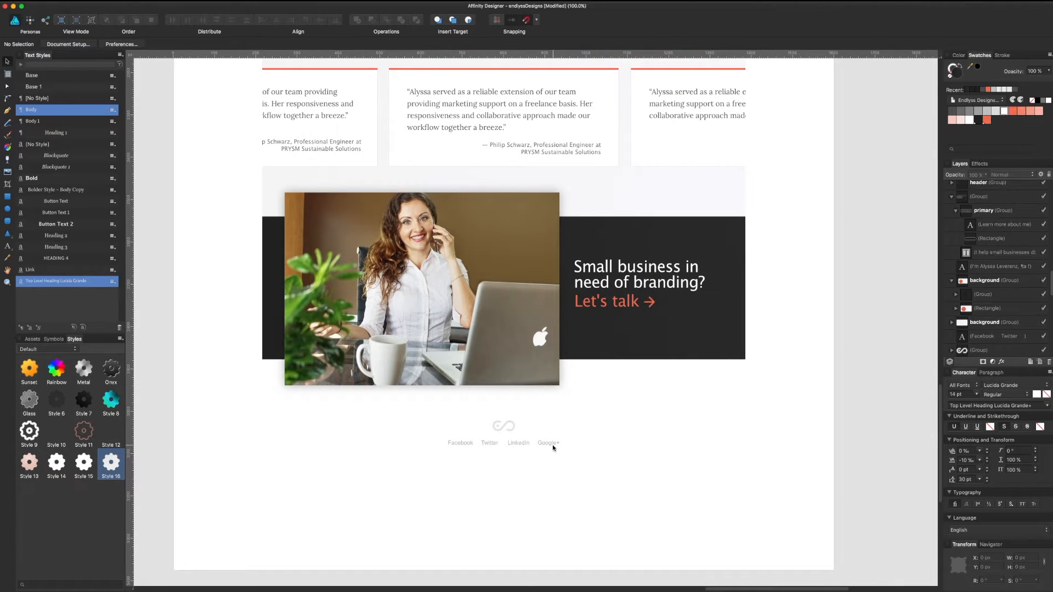
pyautogui.click(553, 447)
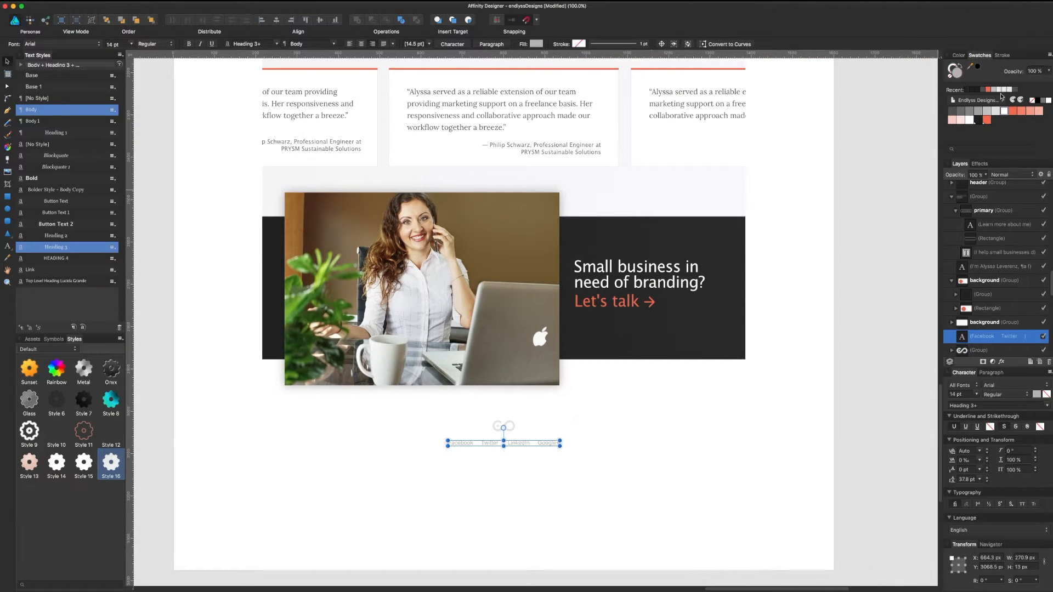
pyautogui.click(981, 119)
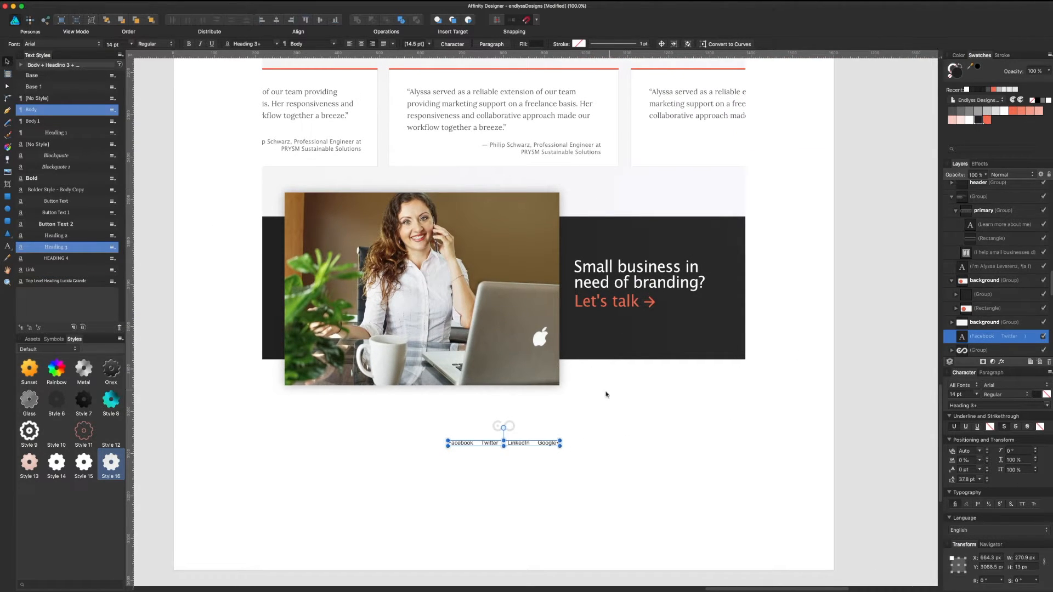
# Step: Cut the old footer logo and select the logo inside the header group to reuse
pyautogui.click(508, 428)
pyautogui.press('super+x')
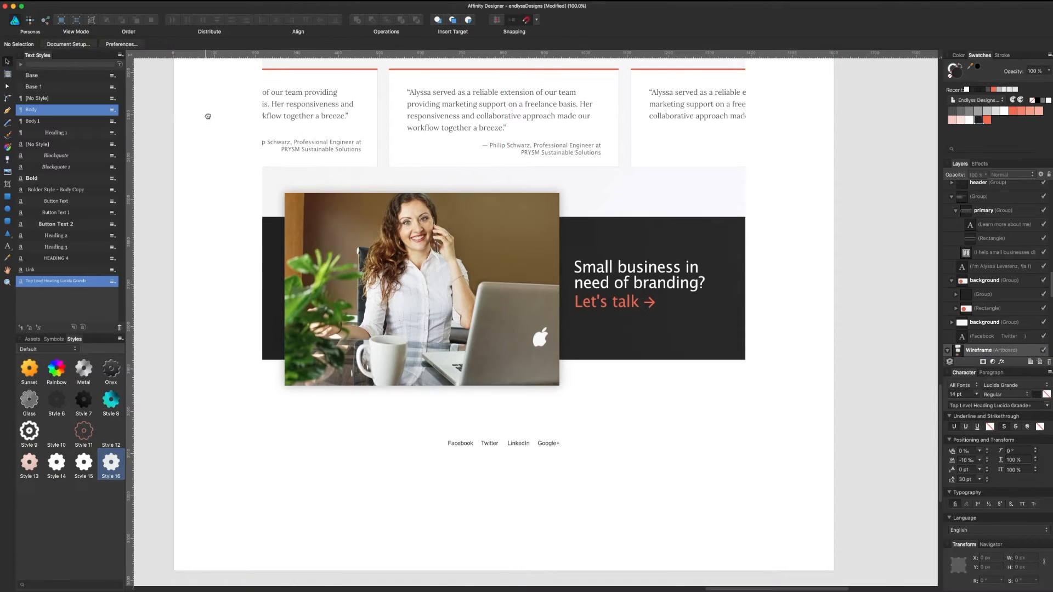
pyautogui.moveTo(206, 115); pyautogui.dragTo(330, 532)
pyautogui.scroll(10, 330, 533)
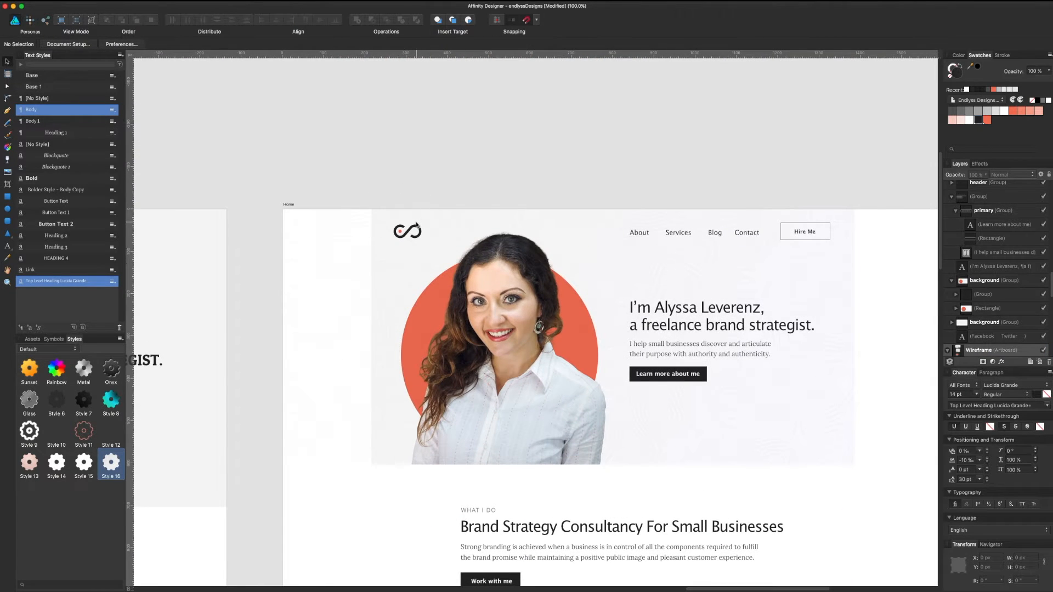
pyautogui.click(415, 231)
pyautogui.doubleClick(415, 228)
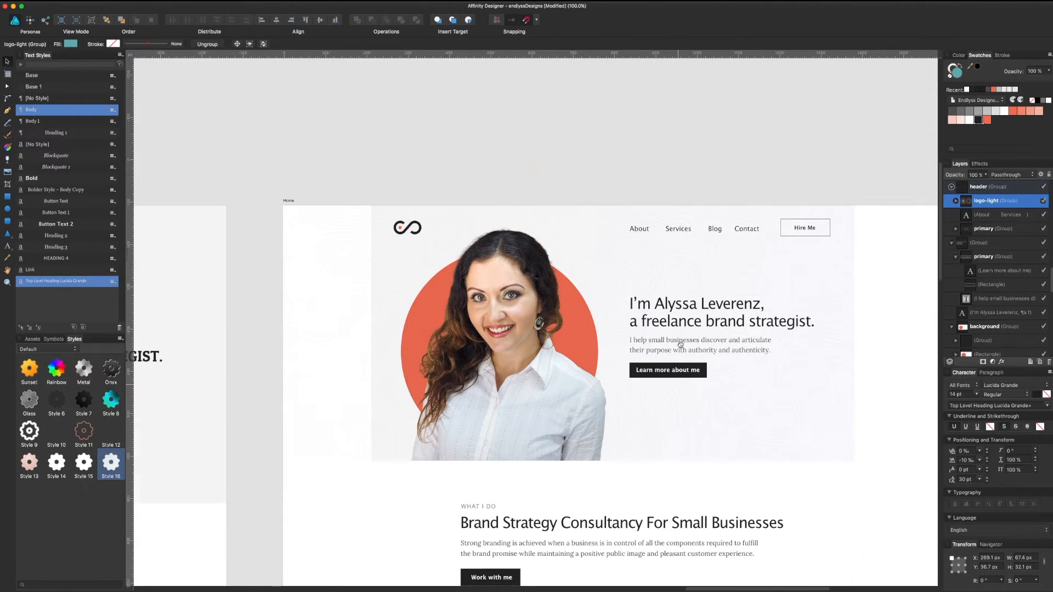
# Step: Lower the footer links about 33 px and paste the header logo just above them
pyautogui.moveTo(676, 346); pyautogui.dragTo(664, 155)
pyautogui.scroll(-15, 647, 299)
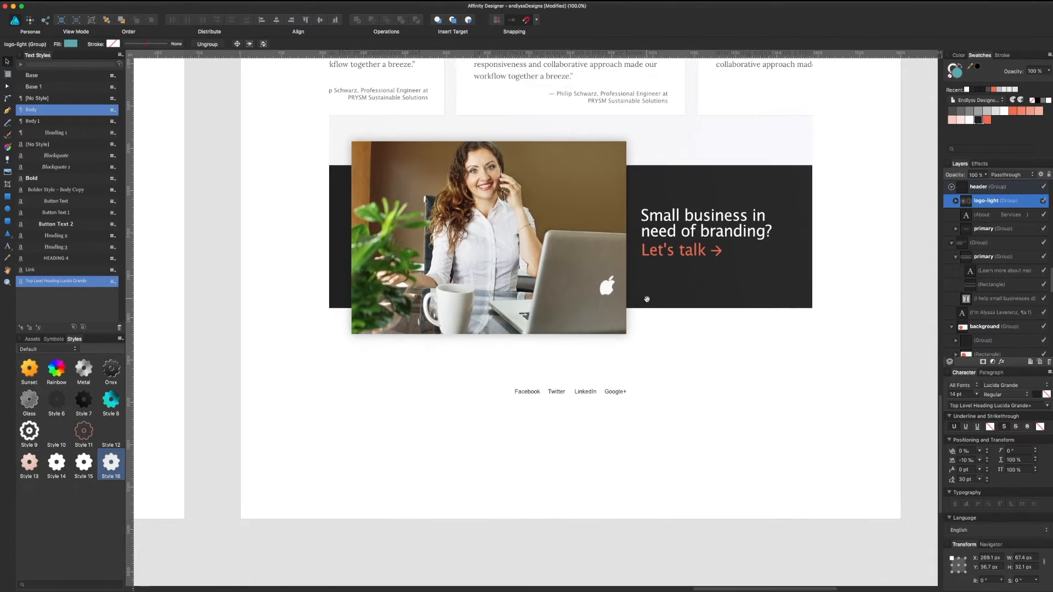
pyautogui.click(609, 394)
pyautogui.moveTo(609, 394); pyautogui.dragTo(610, 412)
pyautogui.click(609, 382)
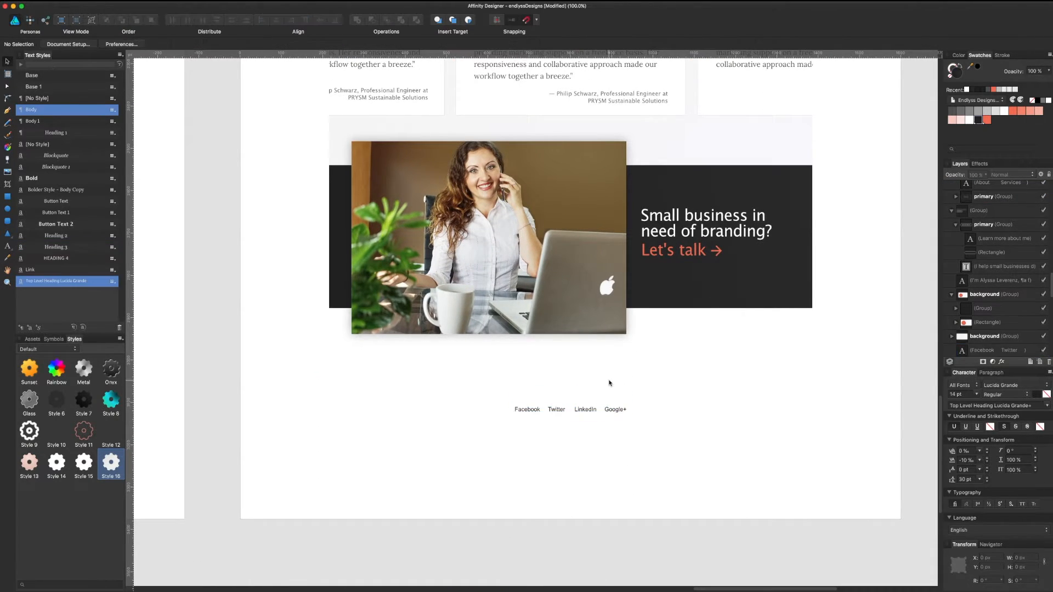
pyautogui.press('super+v')
pyautogui.moveTo(366, 319); pyautogui.dragTo(579, 382)
# Step: Centre the pasted logo horizontally over the footer links
pyautogui.click(587, 409)
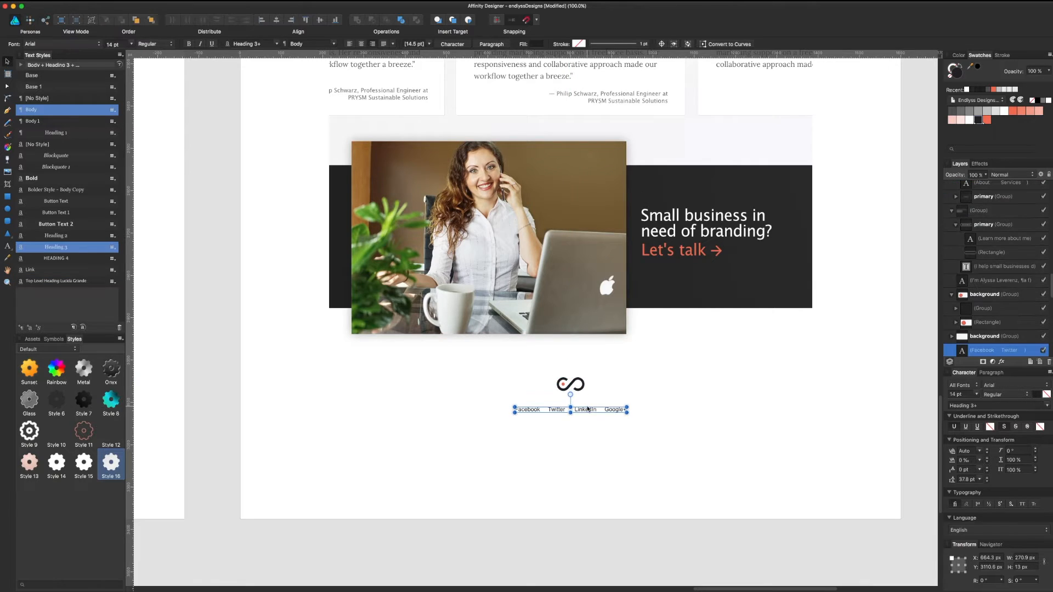
pyautogui.keyDown('shift'); pyautogui.click(582, 391); pyautogui.keyUp('shift')
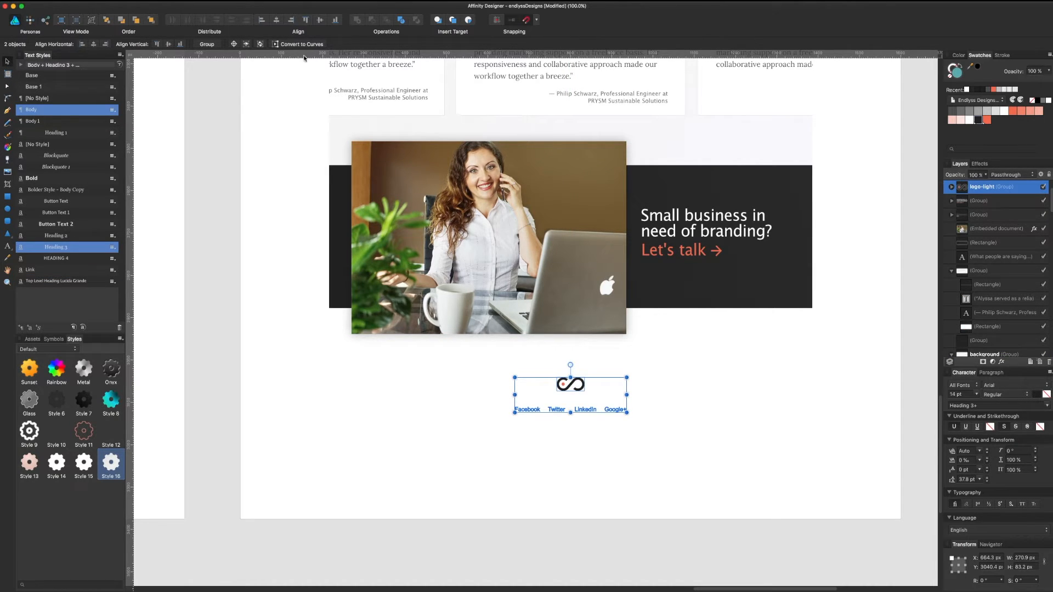
pyautogui.click(279, 21)
pyautogui.click(430, 390)
pyautogui.scroll(10, 428, 357)
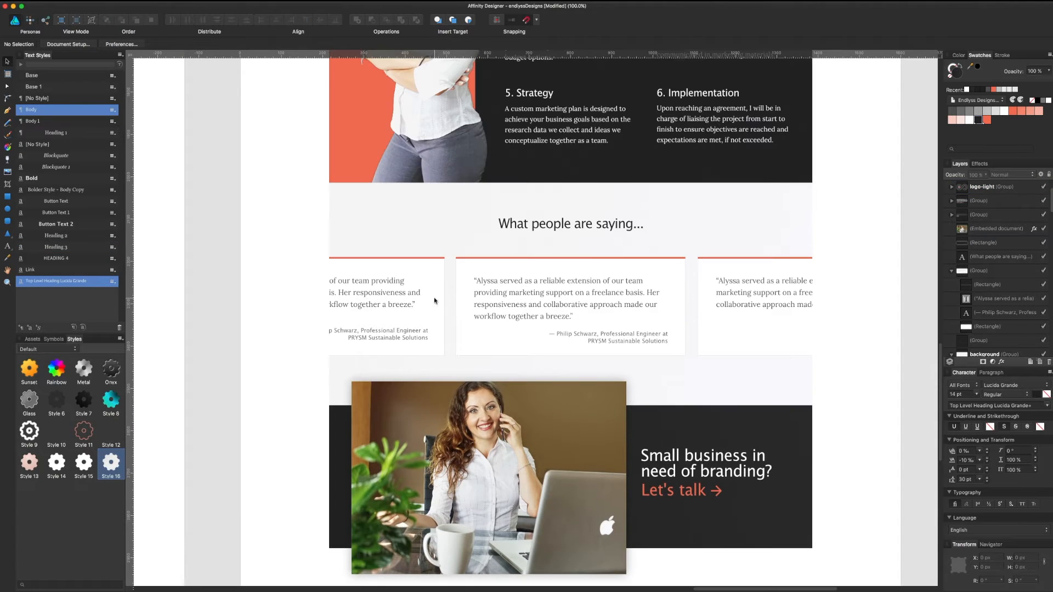
pyautogui.scroll(15, 434, 301)
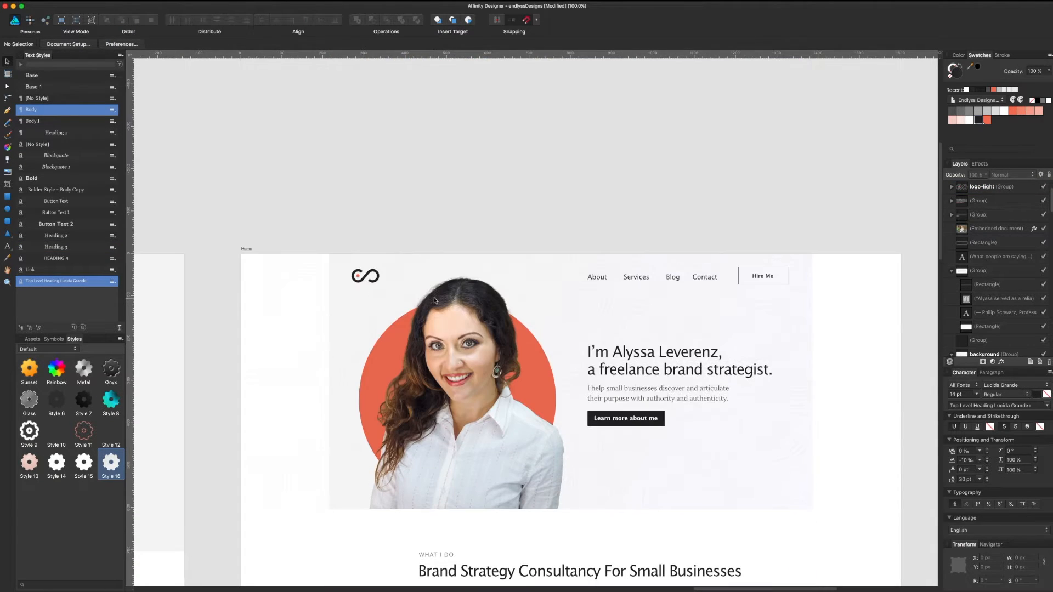
pyautogui.scroll(-20, 434, 300)
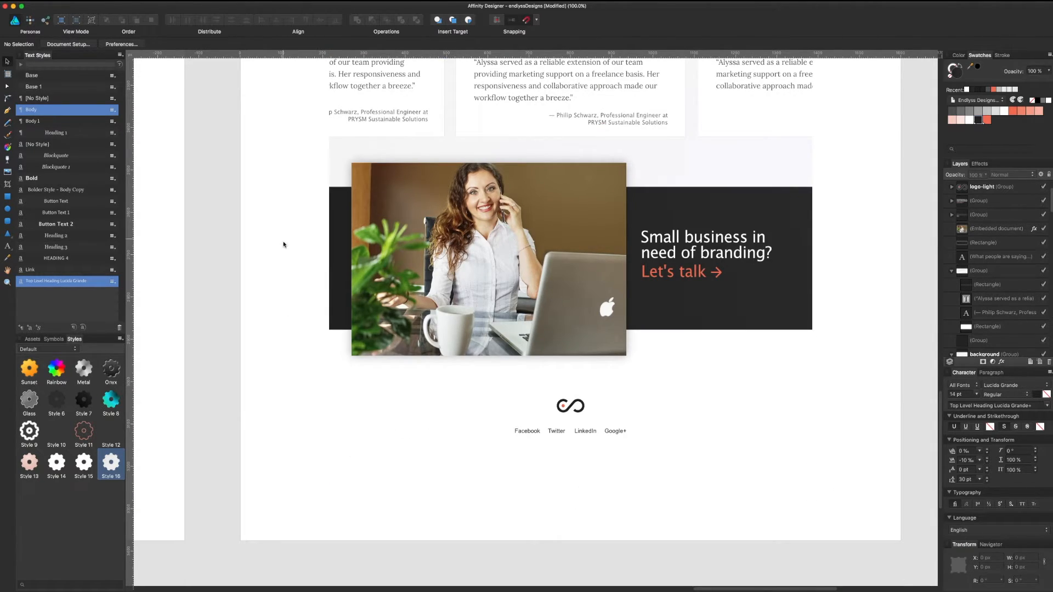
pyautogui.click(586, 431)
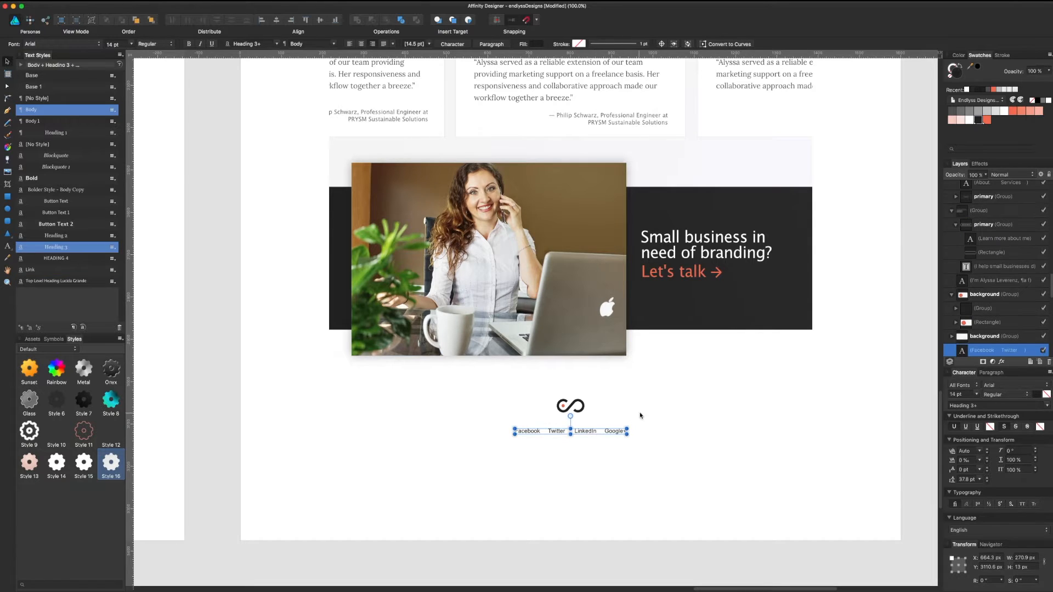
pyautogui.click(696, 369)
pyautogui.scroll(5, 688, 483)
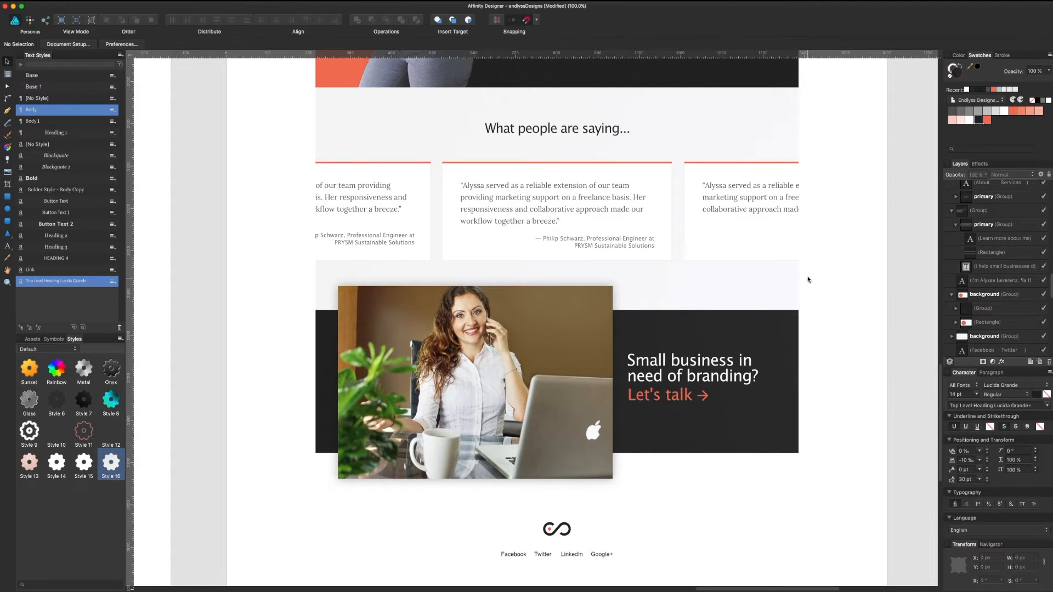
pyautogui.scroll(1, 807, 277)
pyautogui.scroll(20, 805, 276)
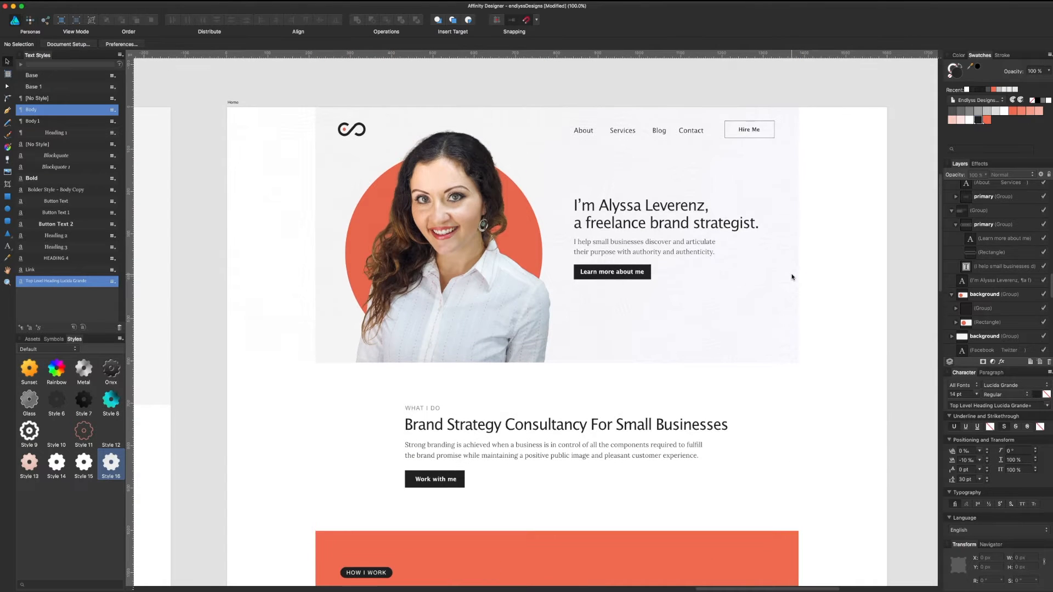
pyautogui.scroll(-5, 792, 278)
pyautogui.scroll(-13, 791, 282)
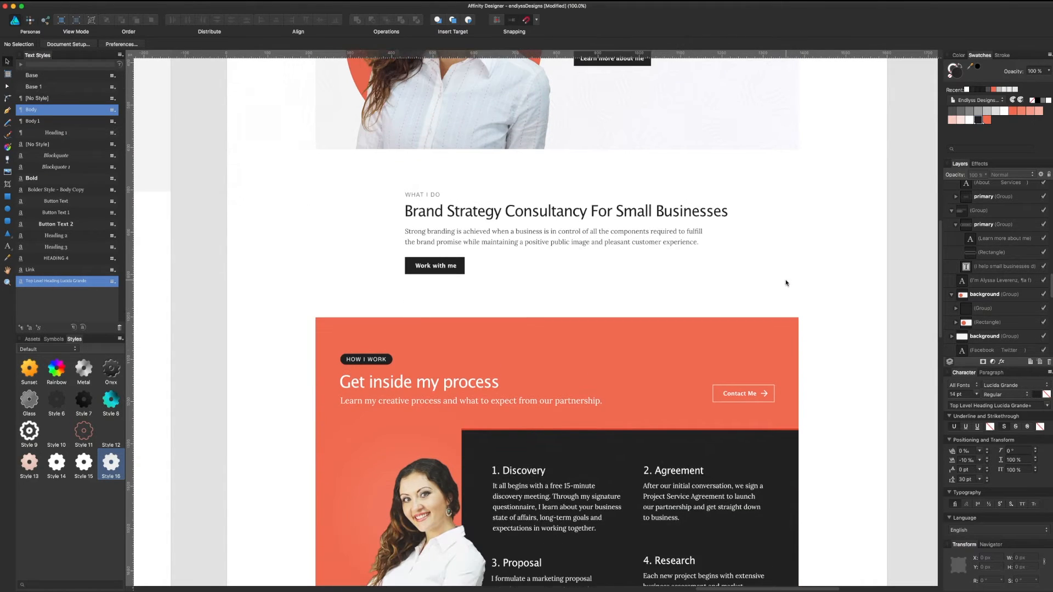
pyautogui.scroll(-10, 776, 286)
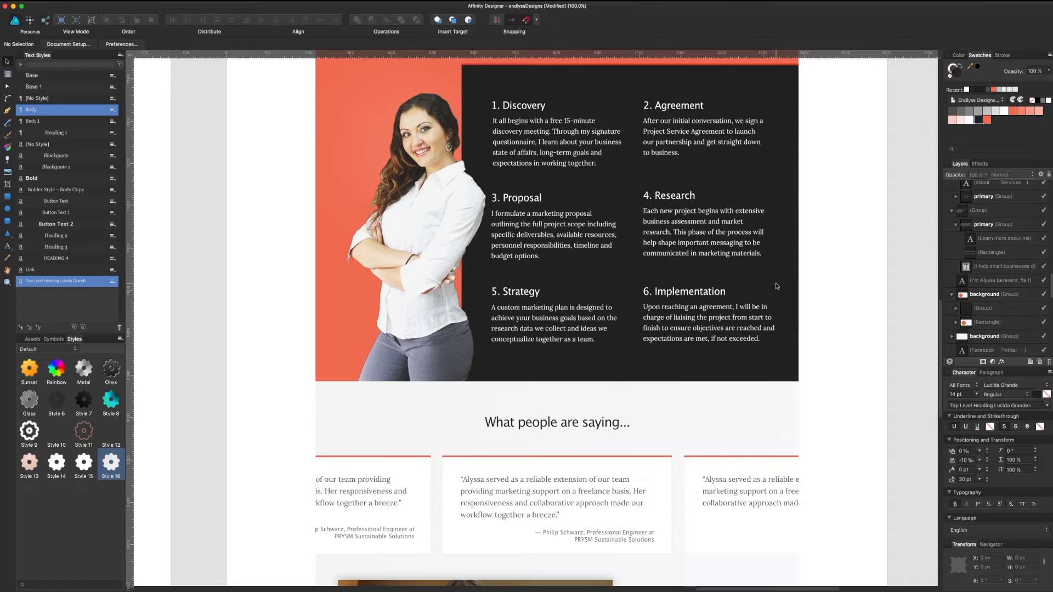
pyautogui.scroll(-4, 777, 285)
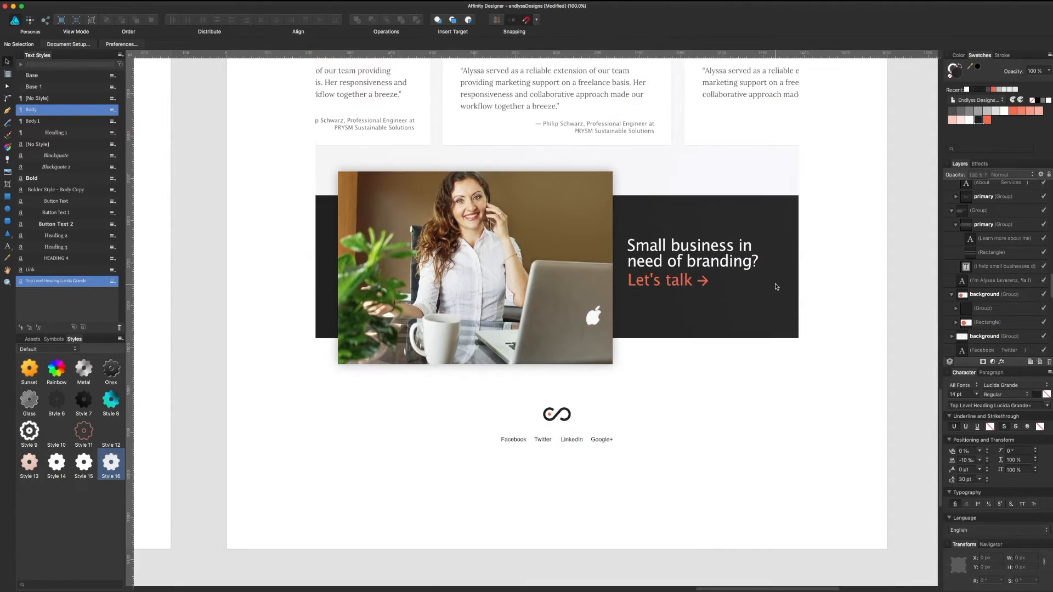
pyautogui.click(481, 289)
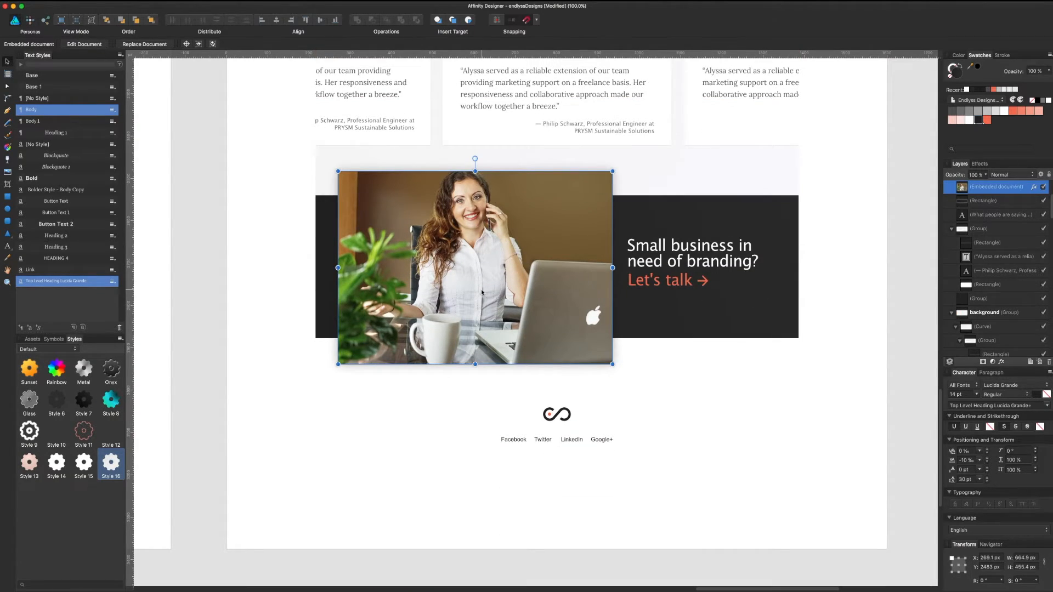
# Step: Try orange-red colours on the footer links, then set them back to black
pyautogui.click(510, 440)
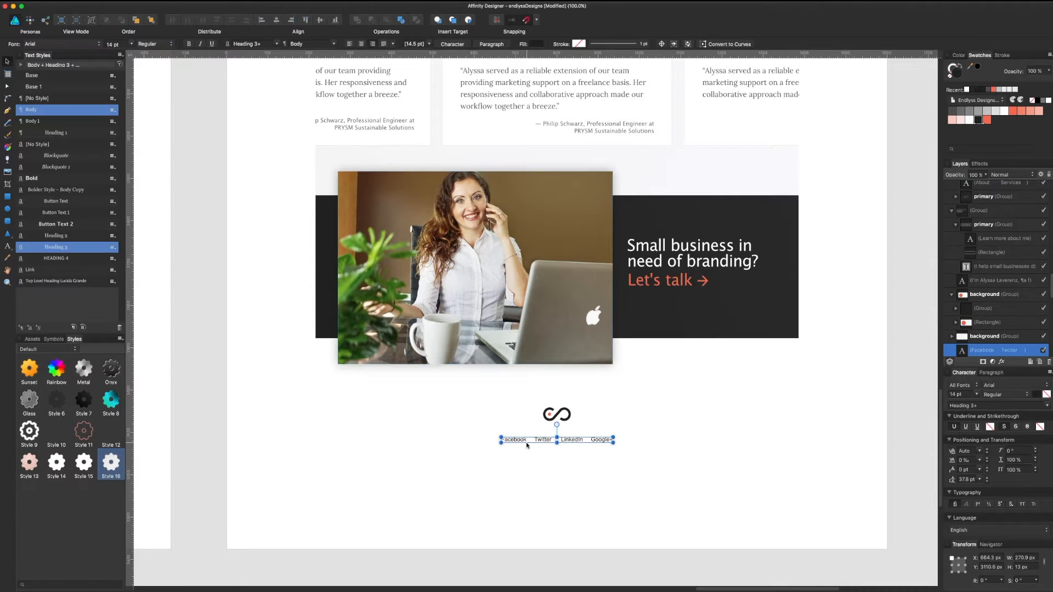
pyautogui.click(986, 121)
pyautogui.click(809, 427)
pyautogui.press('super+z')
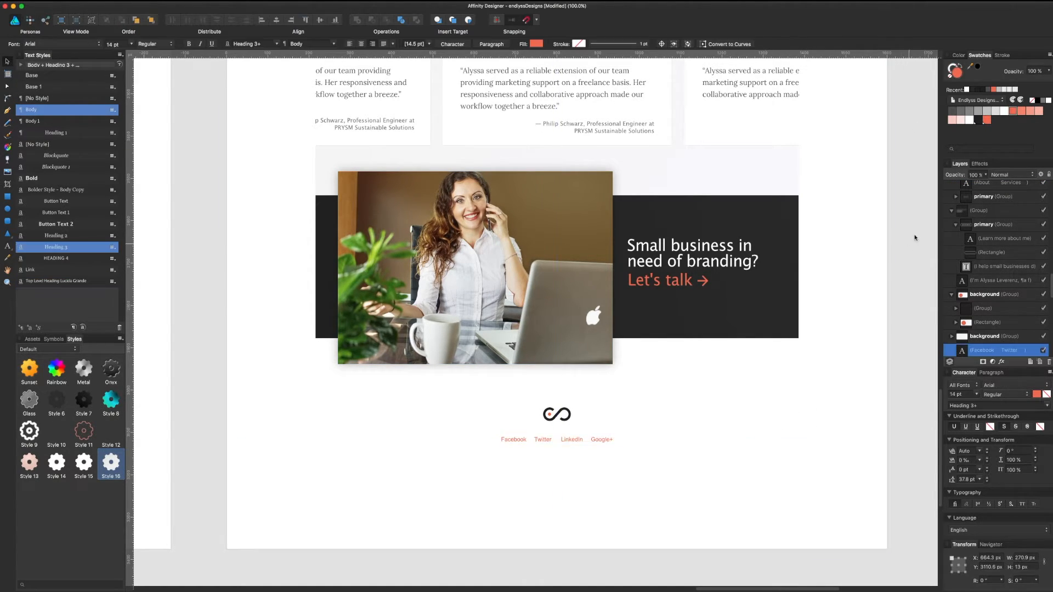
pyautogui.click(1013, 111)
pyautogui.click(777, 436)
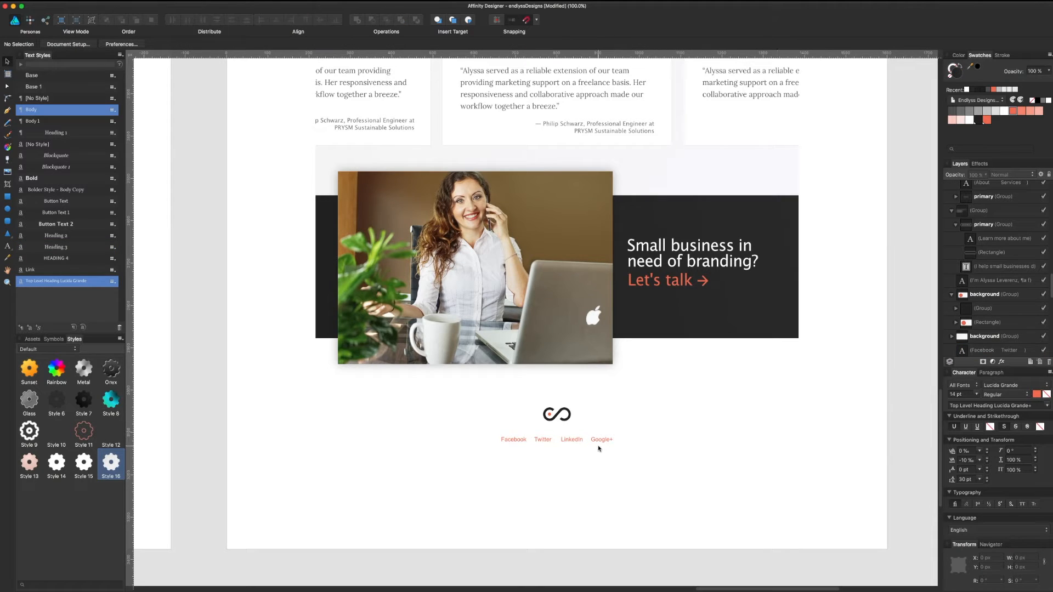
pyautogui.click(599, 441)
pyautogui.click(978, 120)
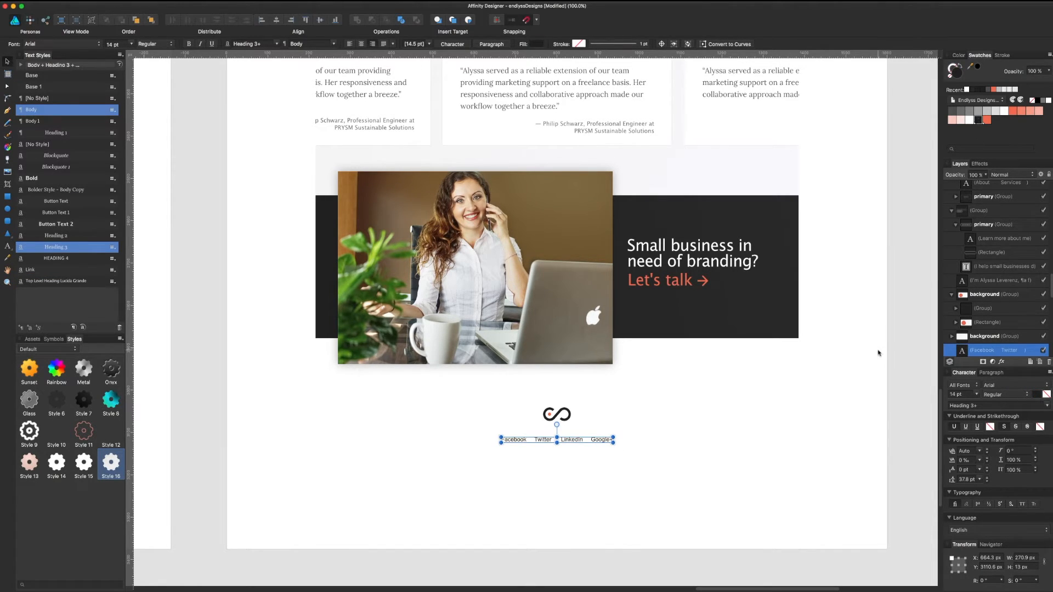
pyautogui.click(759, 453)
# Step: Reselect the footer social links text frame
pyautogui.hscroll(-2, 752, 456)
pyautogui.click(648, 449)
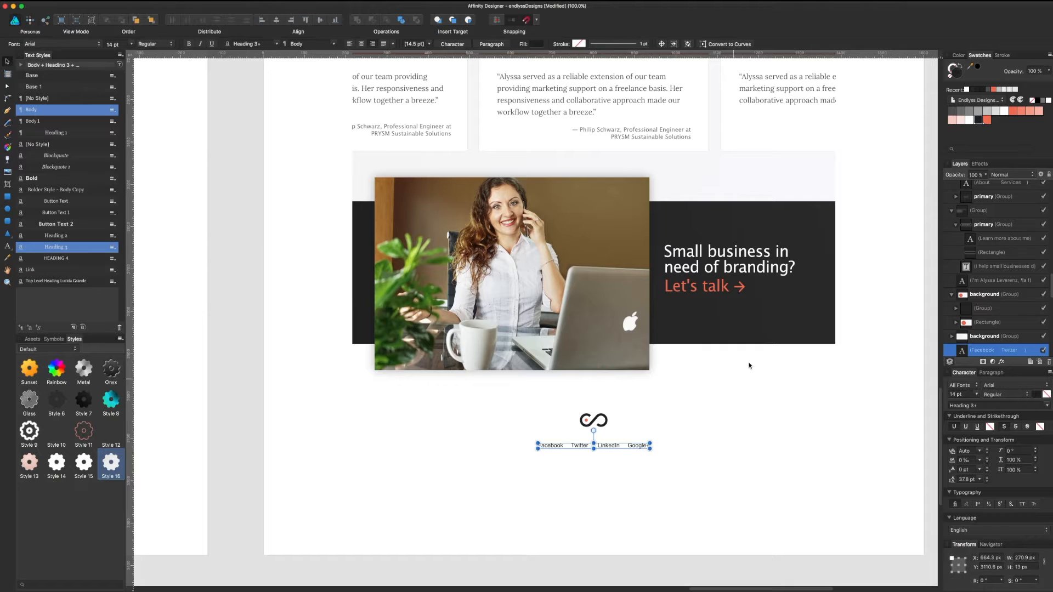
pyautogui.click(761, 442)
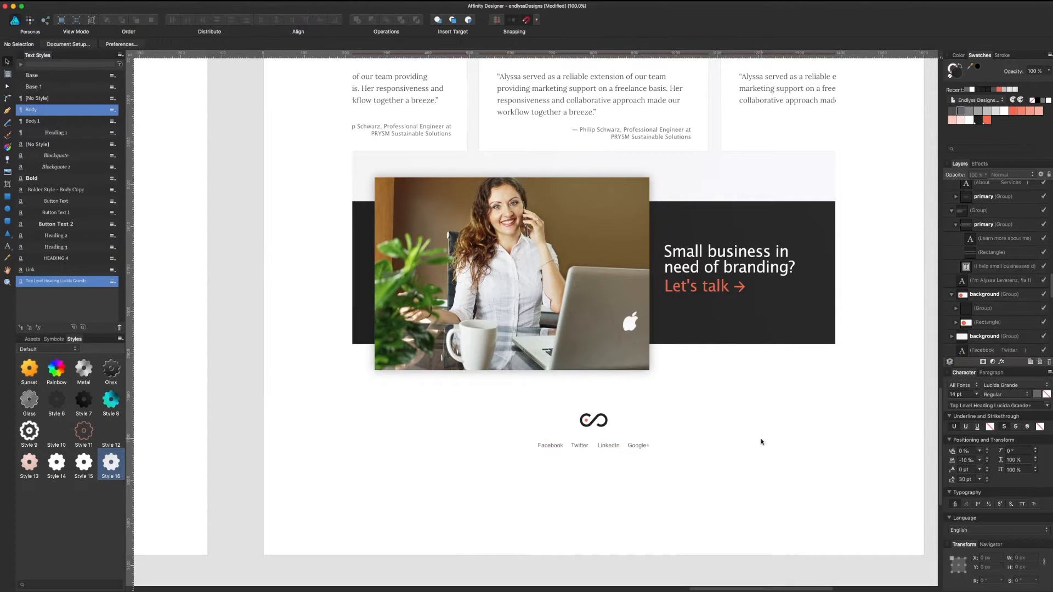
pyautogui.hscroll(2, 713, 431)
pyautogui.scroll(1, 713, 431)
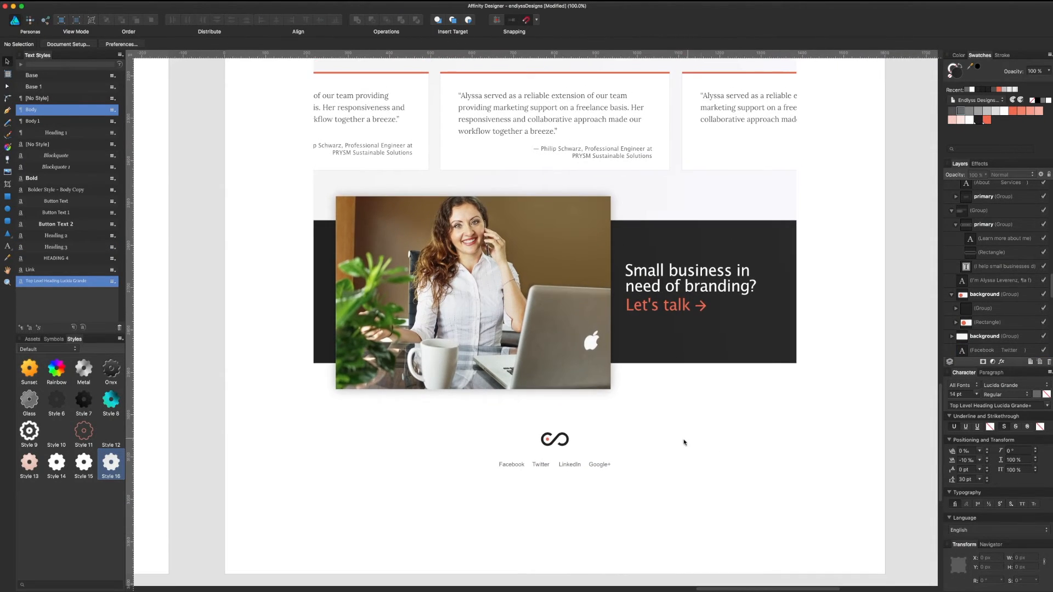
pyautogui.click(590, 469)
# Step: Add the logo to the selection and move logo and links down about 36 px
pyautogui.keyDown('shift'); pyautogui.click(566, 446); pyautogui.keyUp('shift')
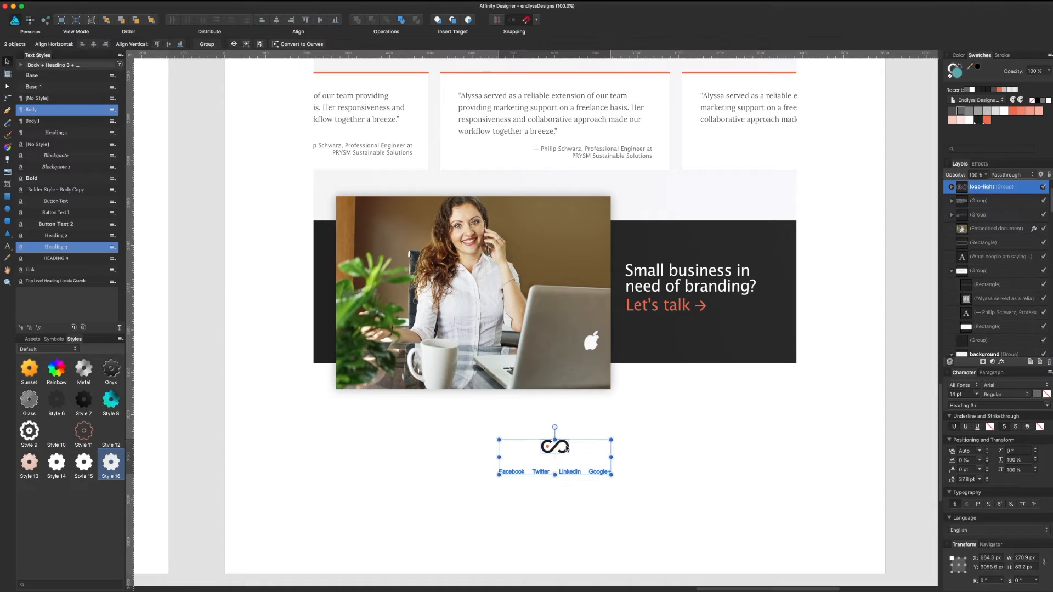
pyautogui.moveTo(566, 446); pyautogui.dragTo(566, 465)
pyautogui.click(686, 384)
# Step: Pick the hero background's faint texture pattern group and place it over the footer
pyautogui.scroll(10, 712, 411)
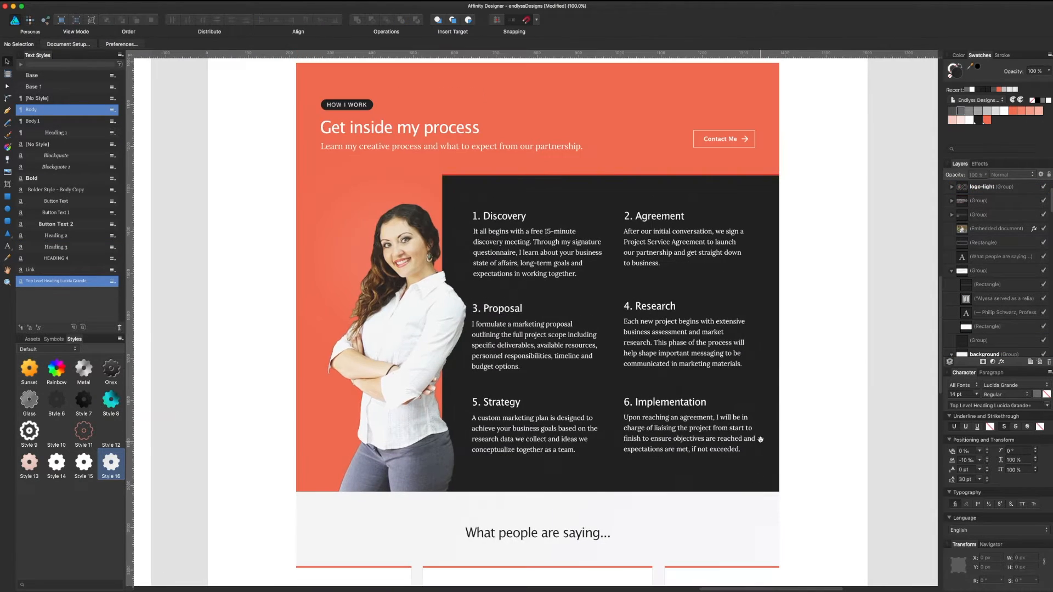
pyautogui.scroll(10, 760, 439)
pyautogui.click(714, 362)
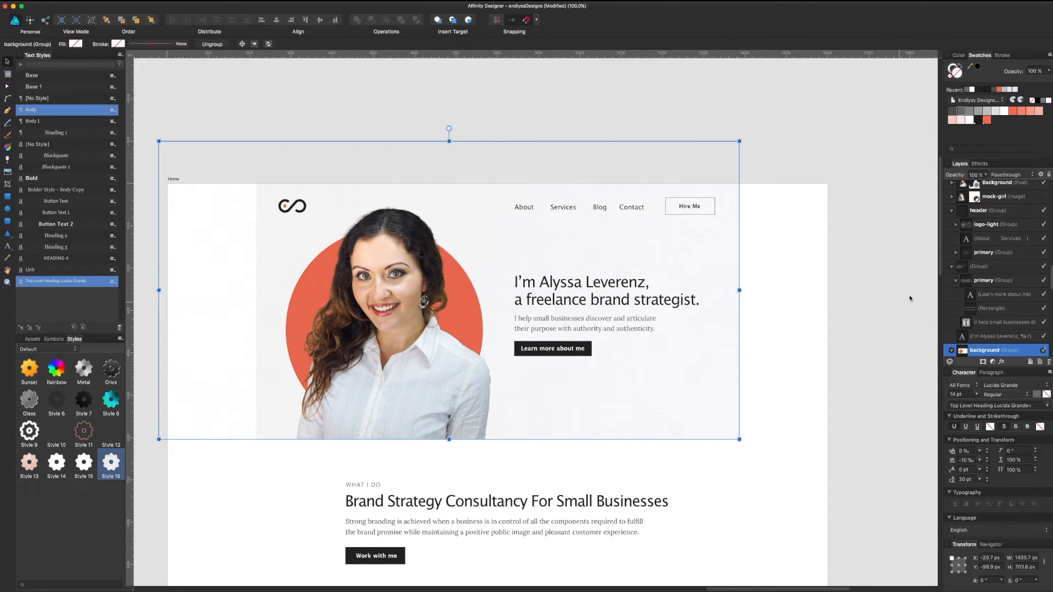
pyautogui.scroll(-3, 976, 334)
pyautogui.click(969, 301)
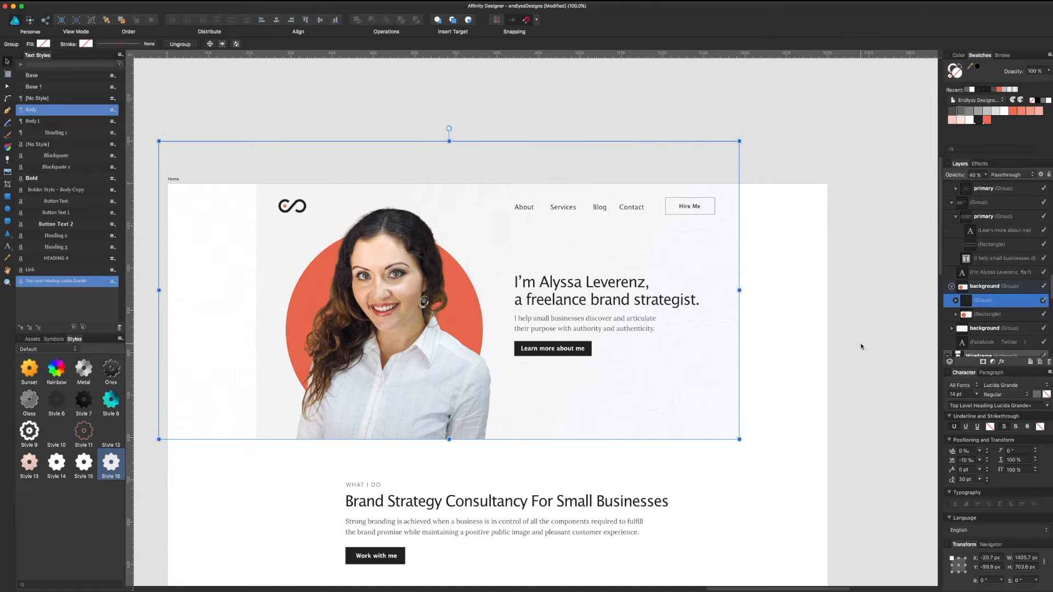
pyautogui.scroll(-20, 765, 428)
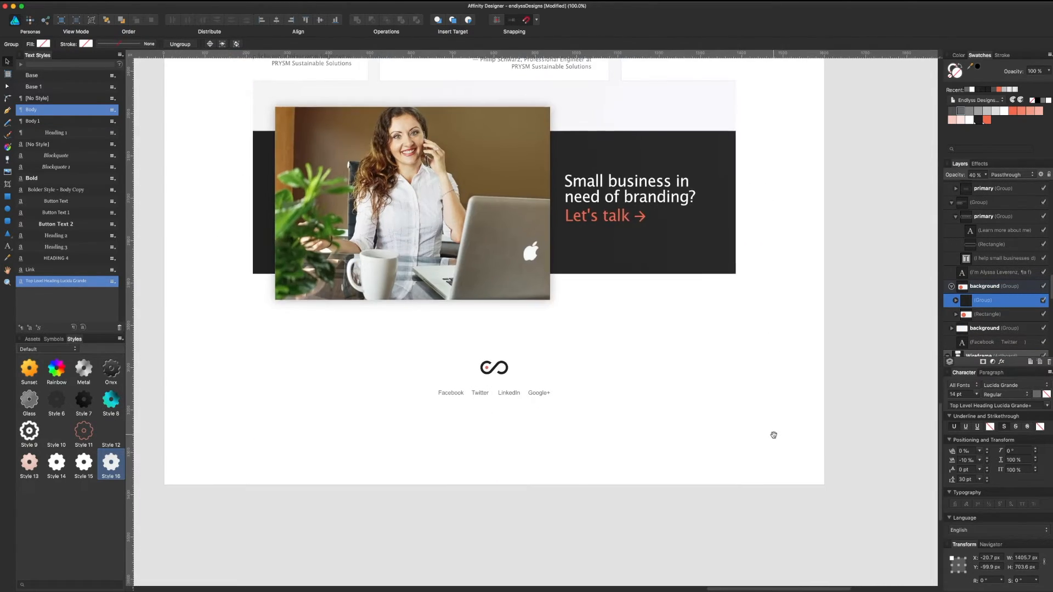
pyautogui.scroll(-2, 773, 435)
pyautogui.click(621, 366)
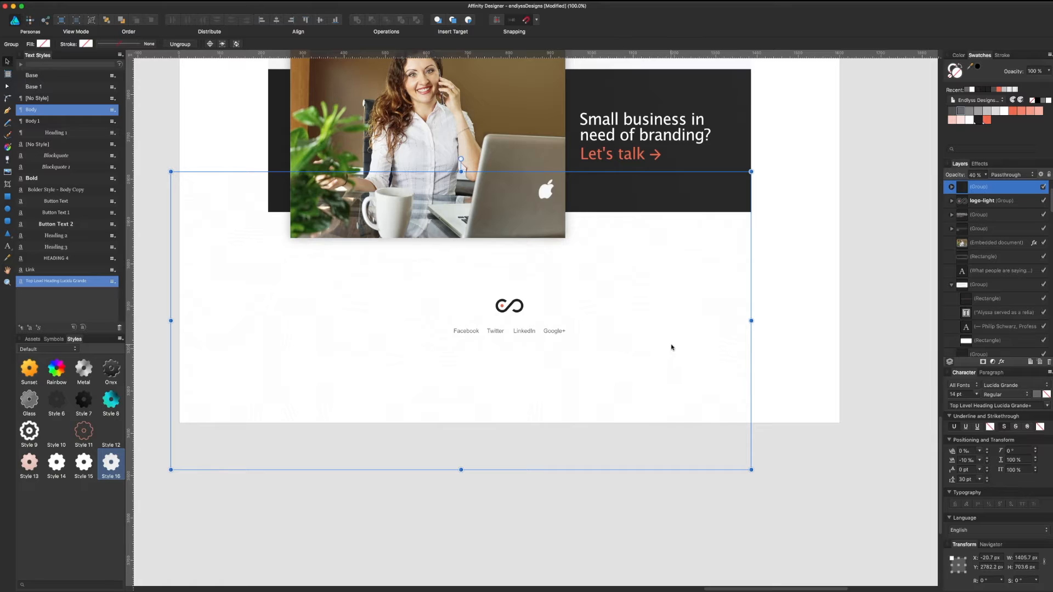
# Step: Position the texture group over the footer against the snapping guides
pyautogui.moveTo(672, 347); pyautogui.dragTo(720, 400)
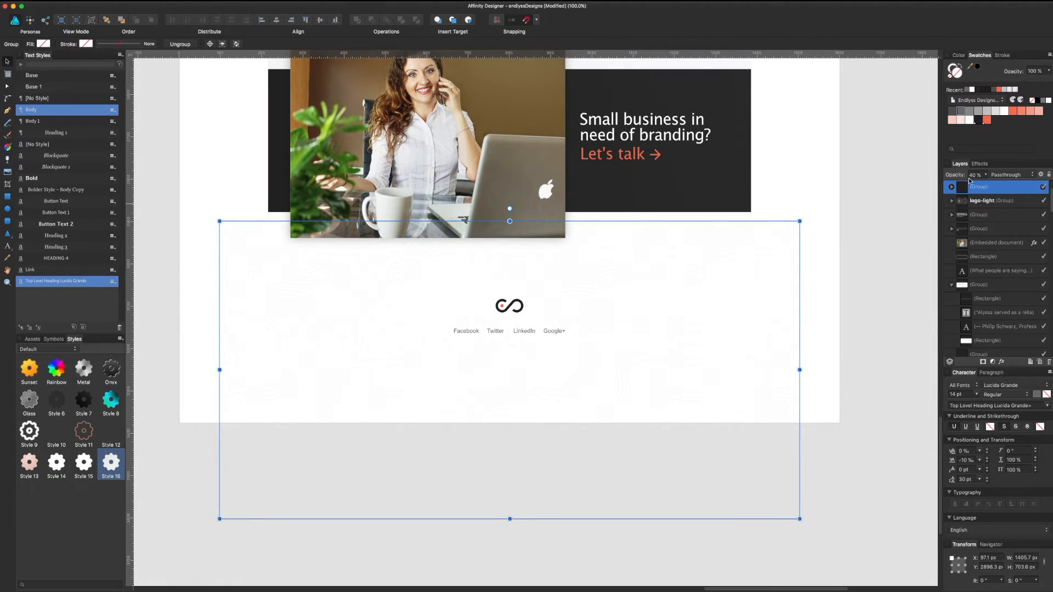
pyautogui.moveTo(521, 347)
pyautogui.mouseDown()
pyautogui.moveTo(480, 344)
pyautogui.moveTo(517, 348)
pyautogui.moveTo(507, 347)
pyautogui.mouseUp()
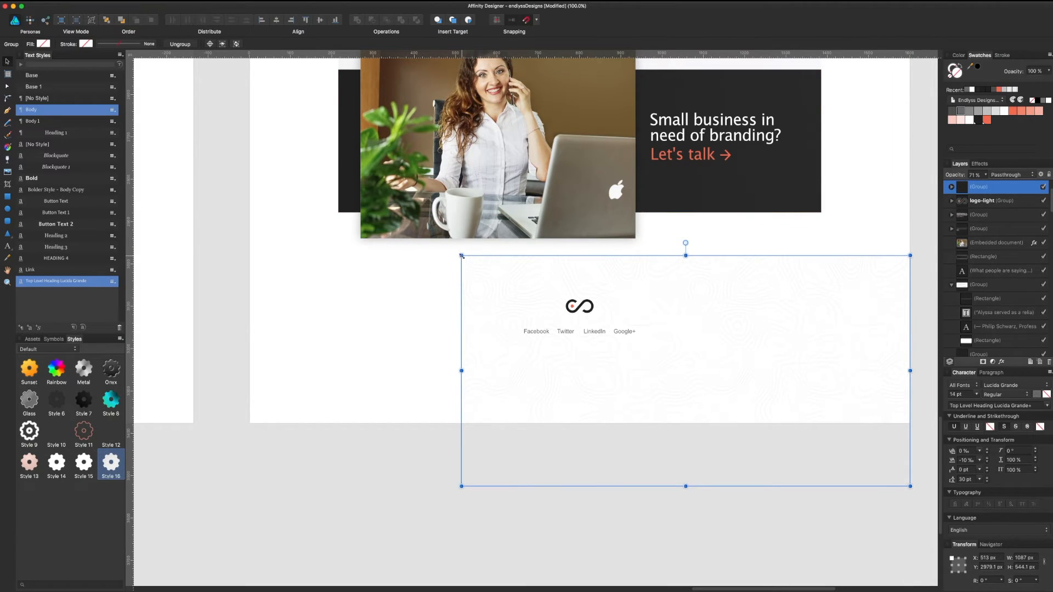
pyautogui.moveTo(462, 255); pyautogui.dragTo(563, 290)
pyautogui.press('super+z')
# Step: Duplicate the texture to the left, butt the copies edge to edge and group them
pyautogui.moveTo(578, 376); pyautogui.dragTo(331, 331)
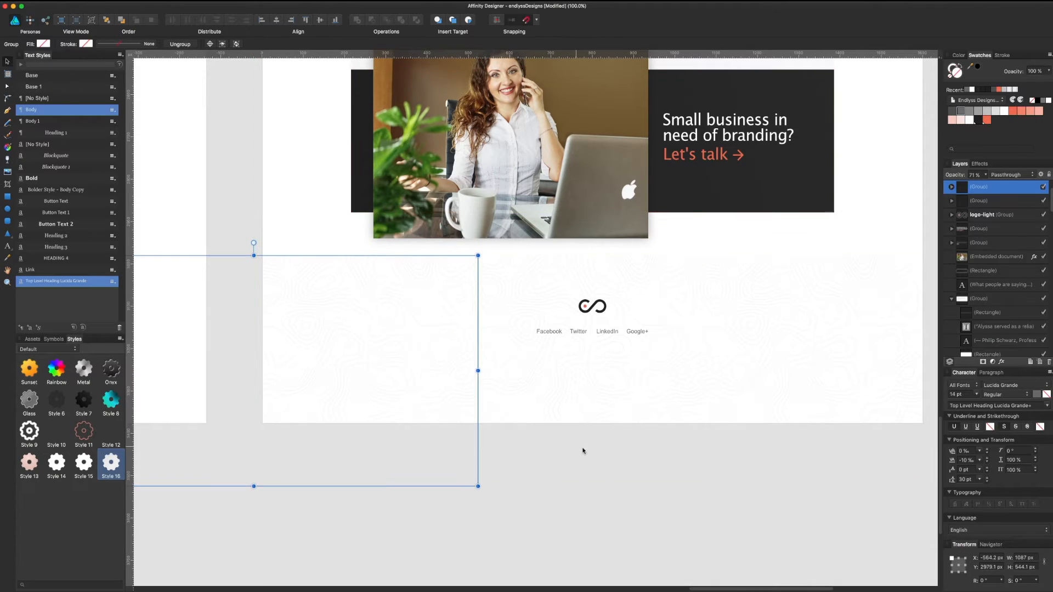
pyautogui.click(680, 450)
pyautogui.moveTo(681, 451); pyautogui.dragTo(656, 488)
pyautogui.click(761, 396)
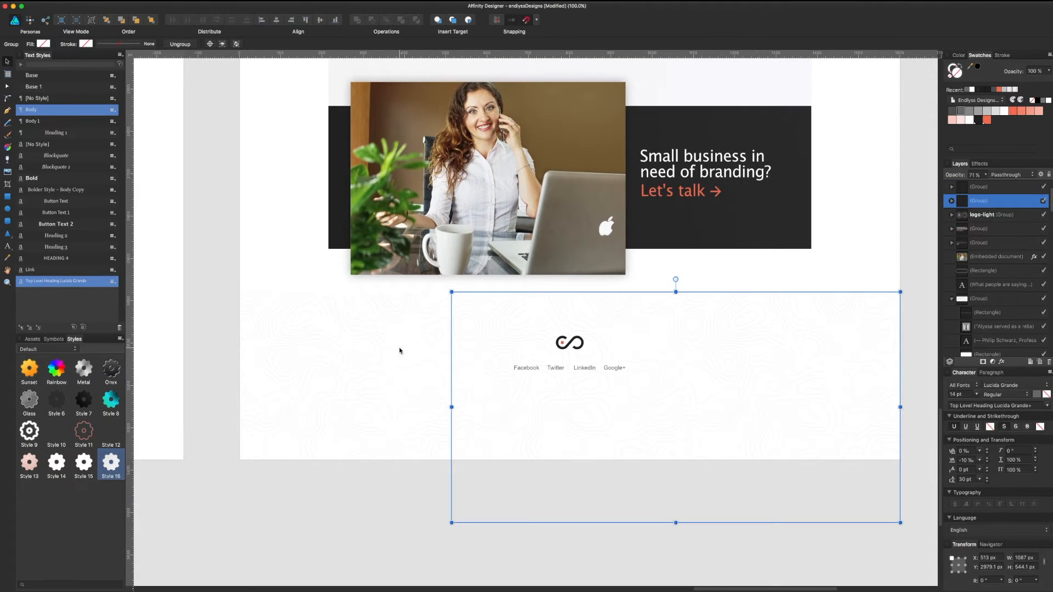
pyautogui.keyDown('shift'); pyautogui.click(366, 359); pyautogui.keyUp('shift')
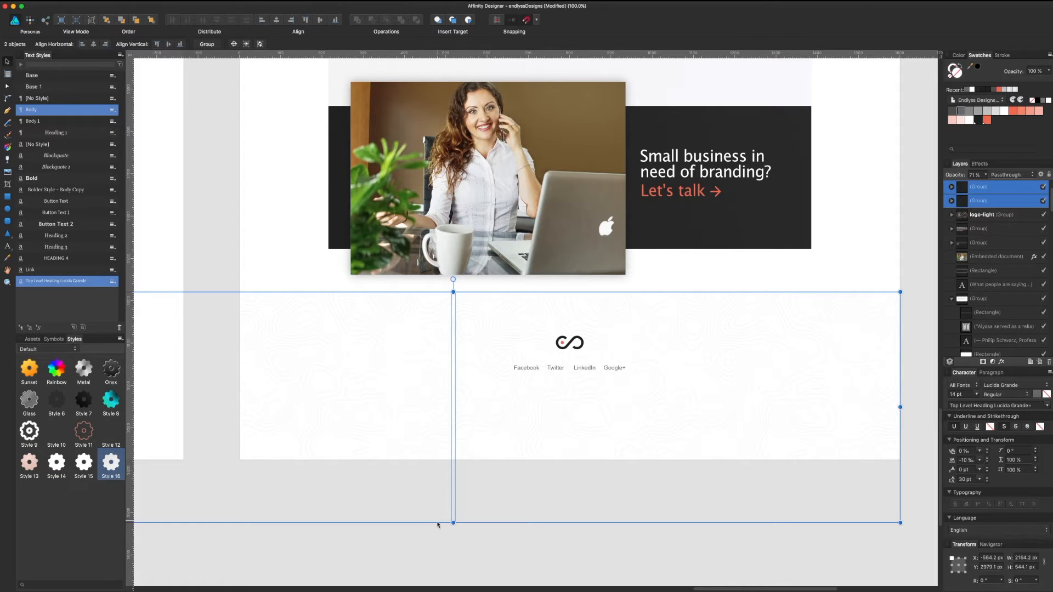
pyautogui.click(431, 543)
pyautogui.click(431, 416)
pyautogui.moveTo(407, 390); pyautogui.dragTo(402, 391)
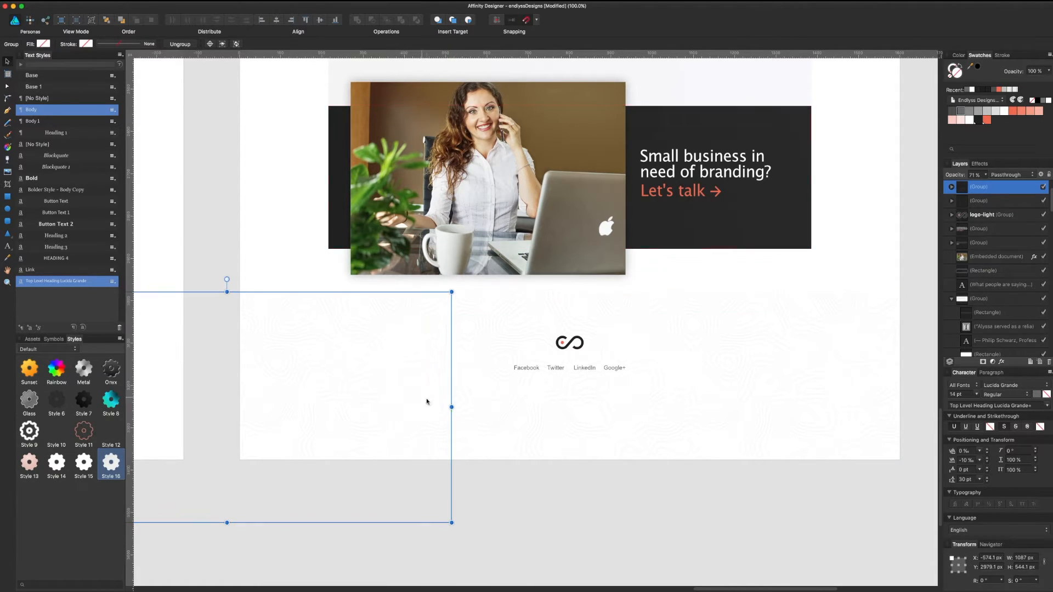
pyautogui.click(536, 415)
pyautogui.keyDown('shift'); pyautogui.click(431, 406); pyautogui.keyUp('shift')
pyautogui.hotkey('ctrl', 'g')
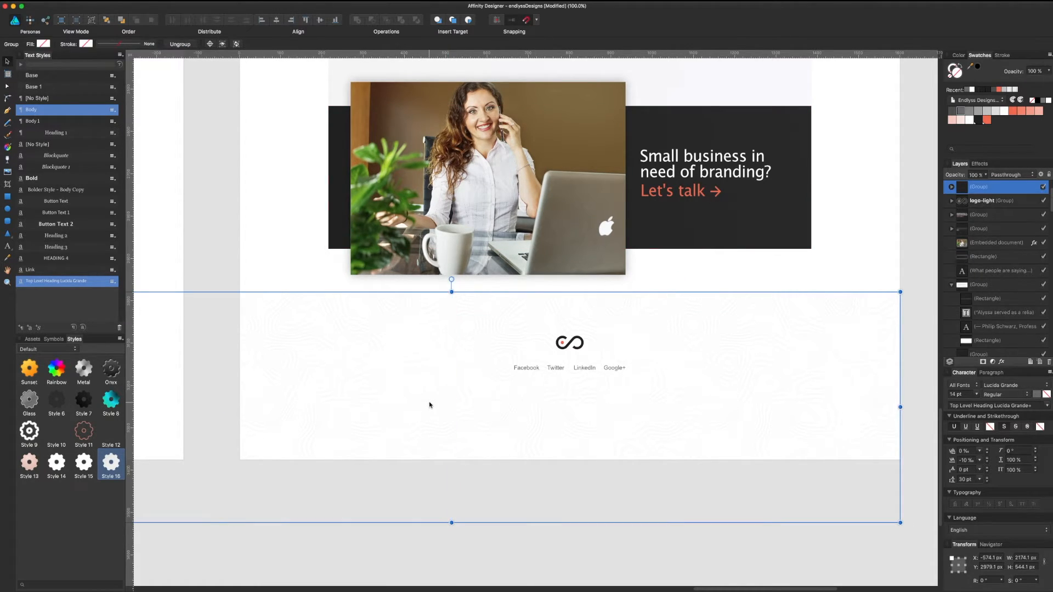
# Step: Try drawing a rectangle over the footer and undo the accidental texture move
pyautogui.click(12, 197)
pyautogui.moveTo(239, 291); pyautogui.dragTo(251, 333)
pyautogui.hotkey('ctrl', 'z')
# Step: Draw a white rectangle over the footer area with its right and bottom edges snapped to the page
pyautogui.moveTo(240, 287)
pyautogui.mouseDown()
pyautogui.moveTo(369, 368)
pyautogui.moveTo(813, 470)
pyautogui.moveTo(908, 479)
pyautogui.mouseUp()
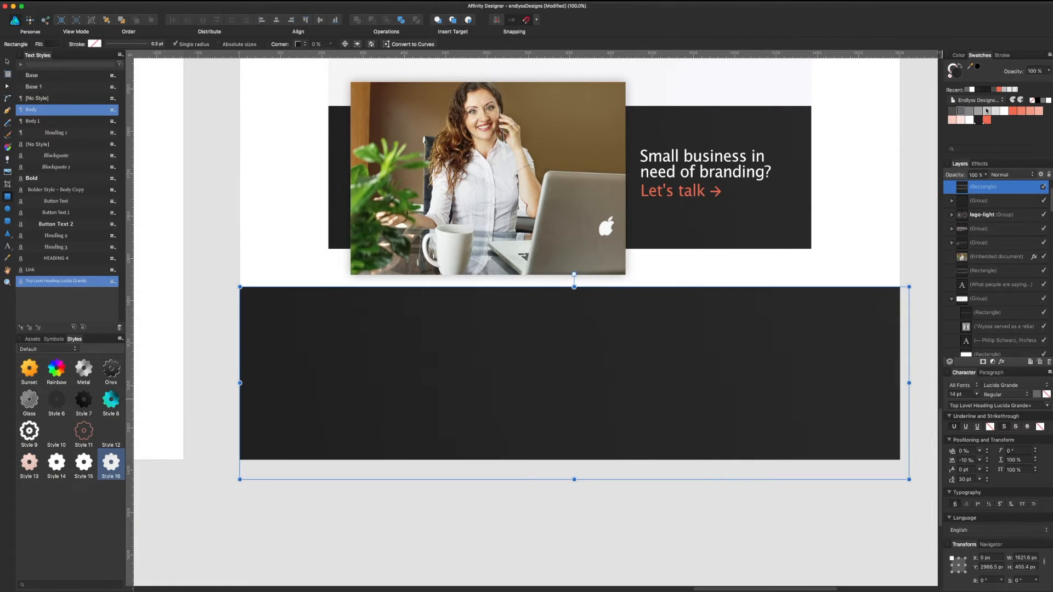
pyautogui.click(972, 121)
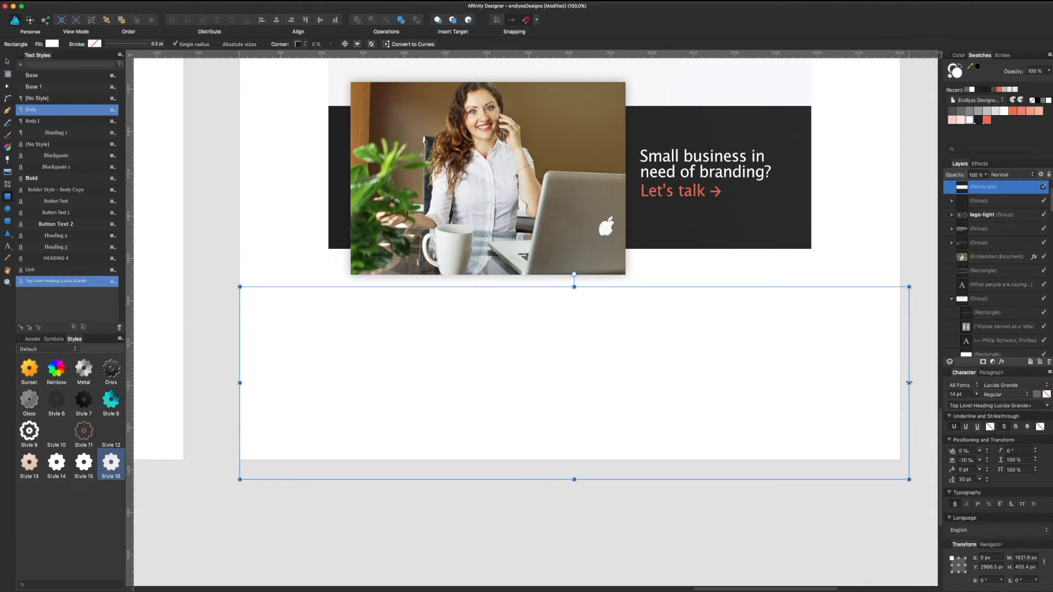
pyautogui.moveTo(909, 382); pyautogui.dragTo(899, 382)
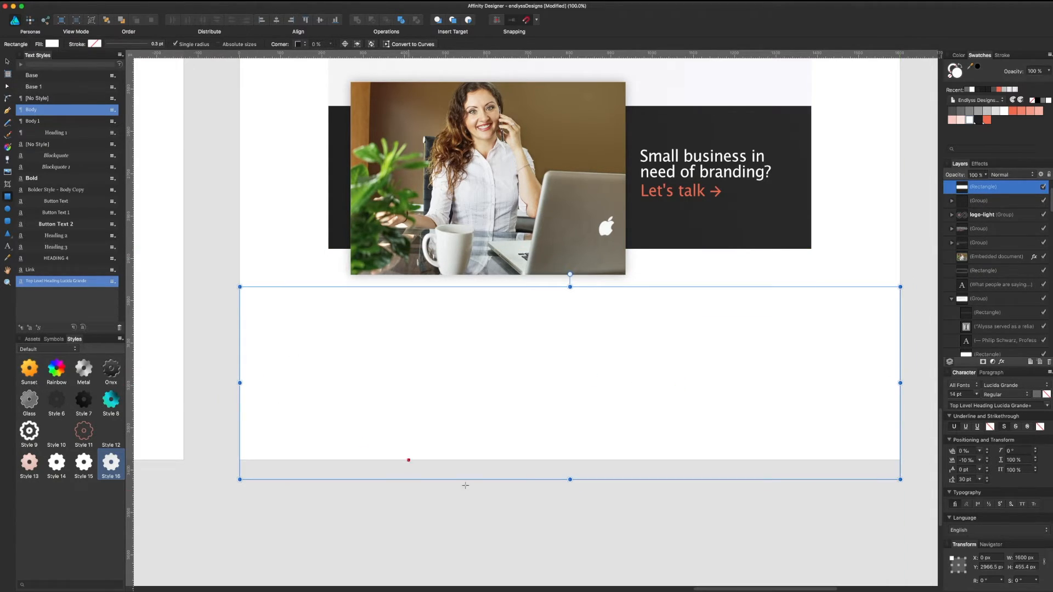
pyautogui.moveTo(570, 479); pyautogui.dragTo(570, 460)
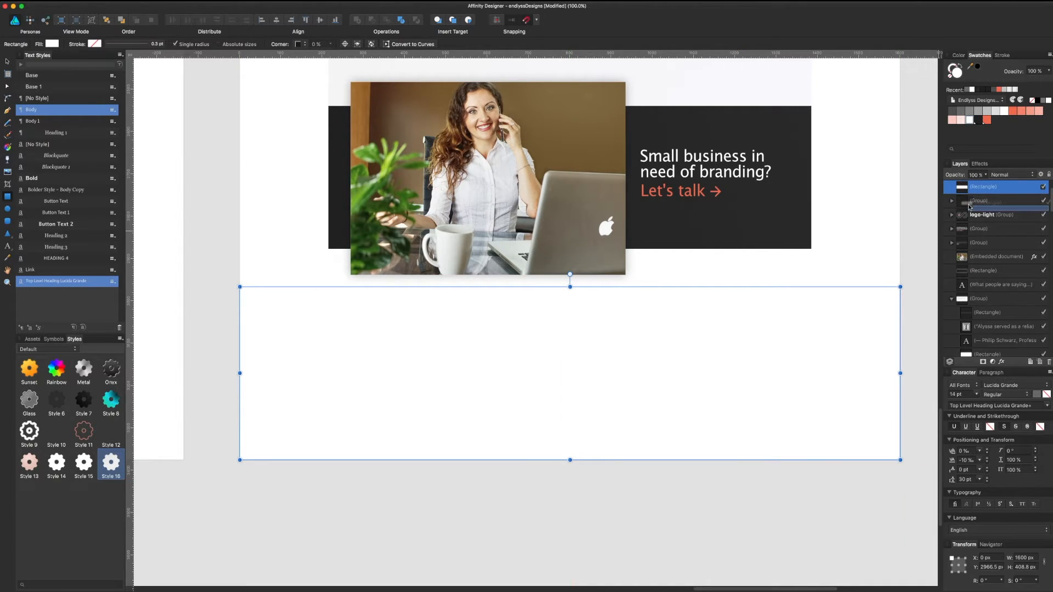
# Step: Clip the texture group inside the footer rectangle and add a mask to the rectangle
pyautogui.moveTo(968, 201); pyautogui.dragTo(972, 194)
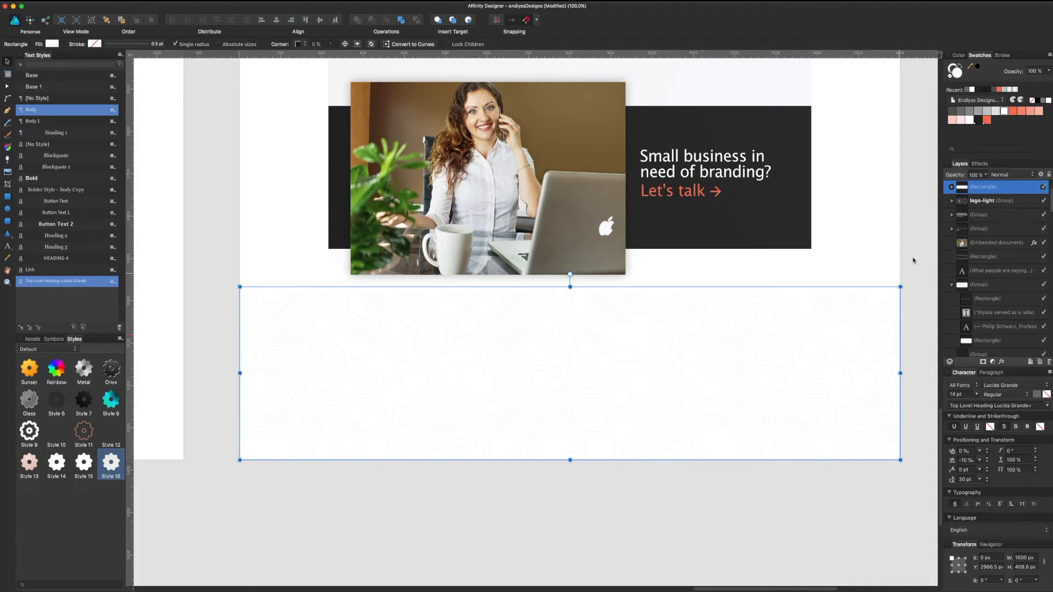
pyautogui.click(951, 187)
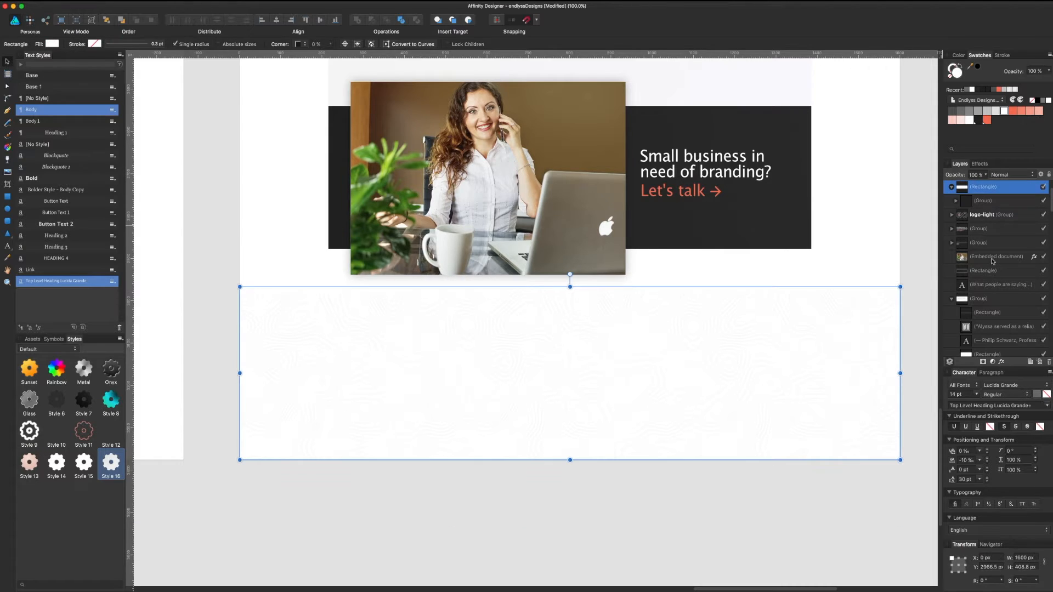
pyautogui.click(984, 363)
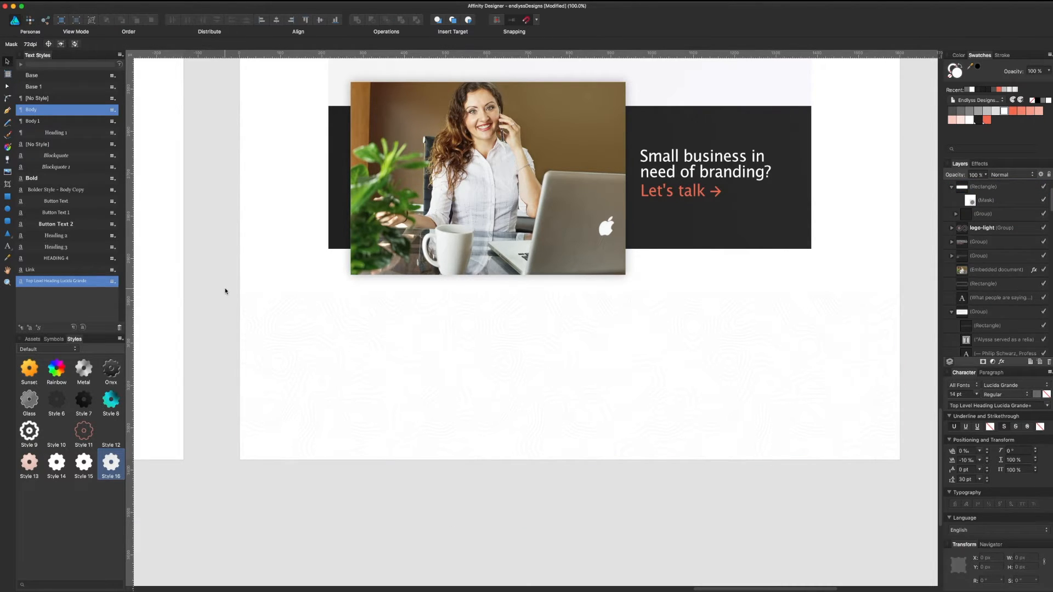
# Step: Apply a first vertical gradient to the mask and bring the logo group in front of the footer rectangle
pyautogui.click(8, 146)
pyautogui.moveTo(586, 287); pyautogui.dragTo(586, 419)
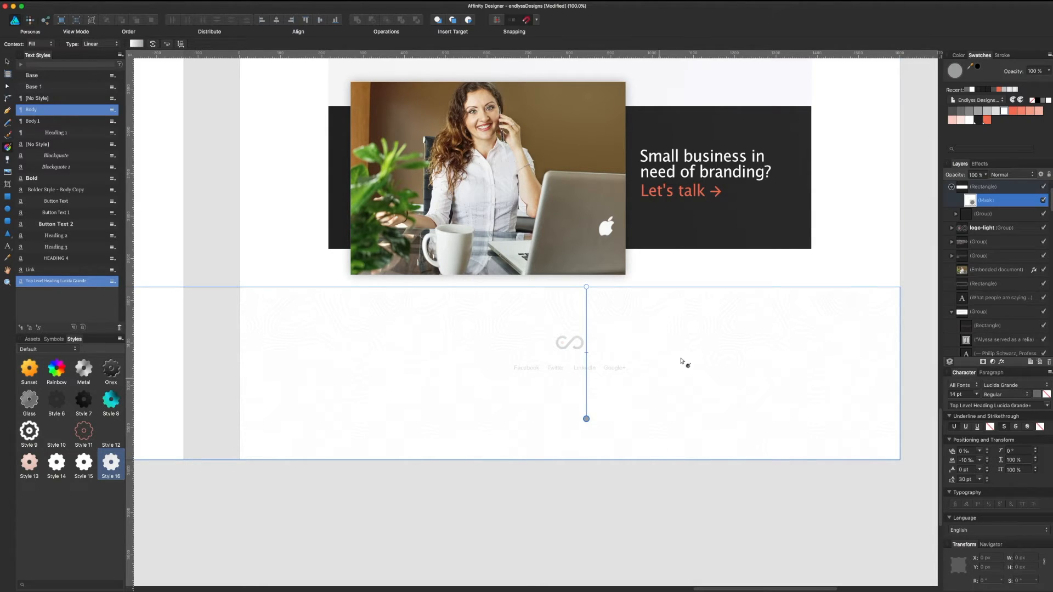
pyautogui.click(989, 229)
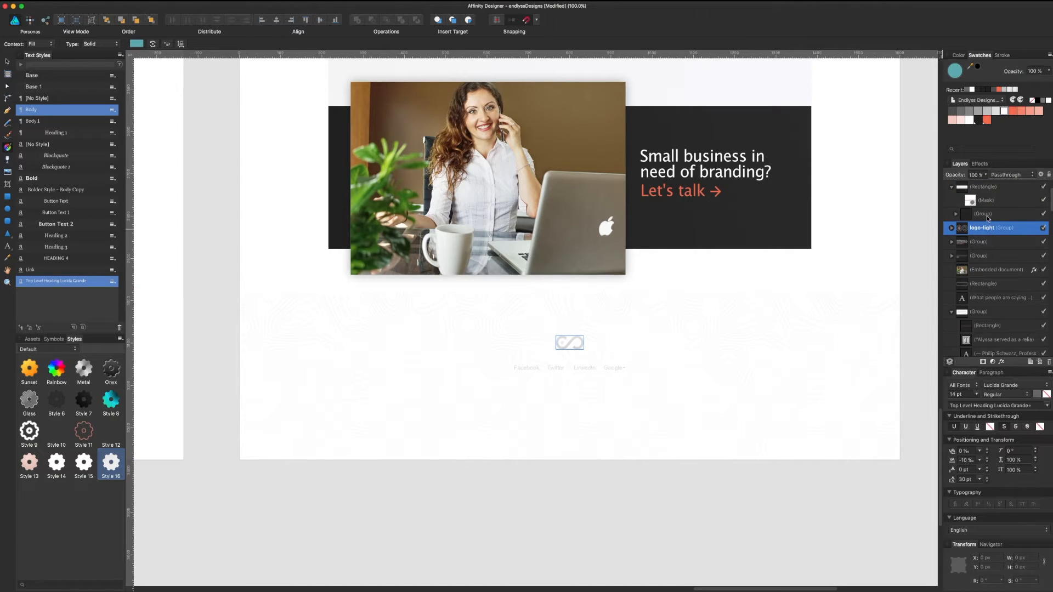
pyautogui.click(981, 215)
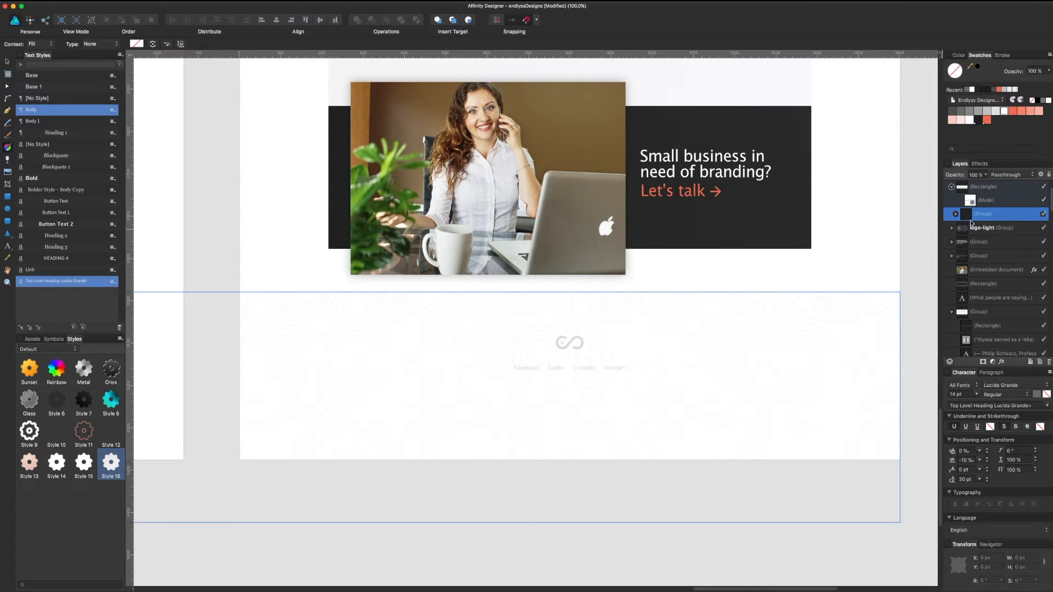
pyautogui.click(975, 226)
pyautogui.press('super+shift+bracketright')
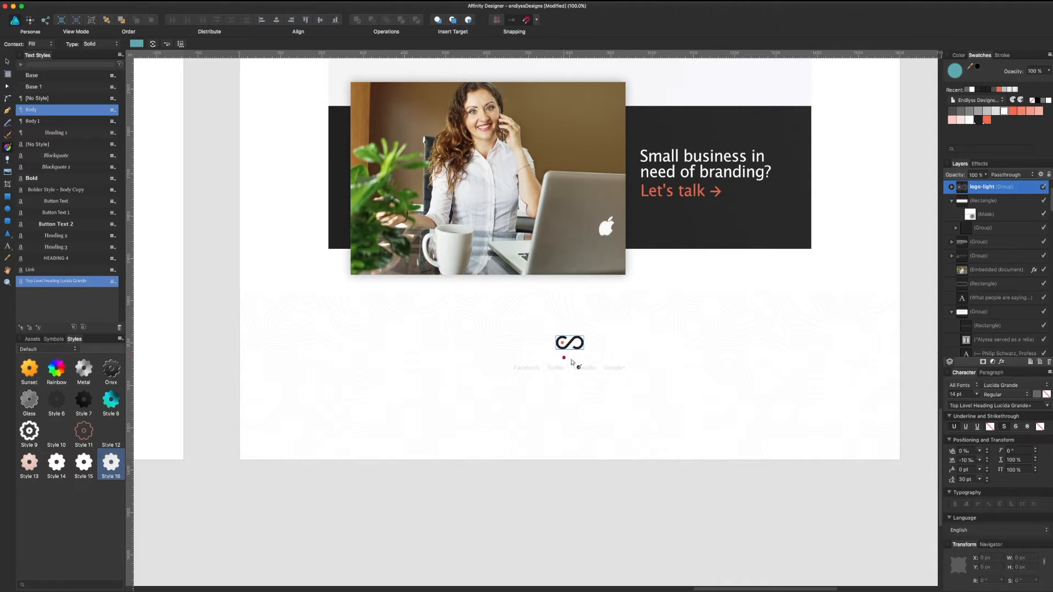
# Step: Raise the social links text in the stacking order and reposition the footer rectangle beneath the photo
pyautogui.click(588, 371)
pyautogui.moveTo(597, 355); pyautogui.dragTo(604, 462)
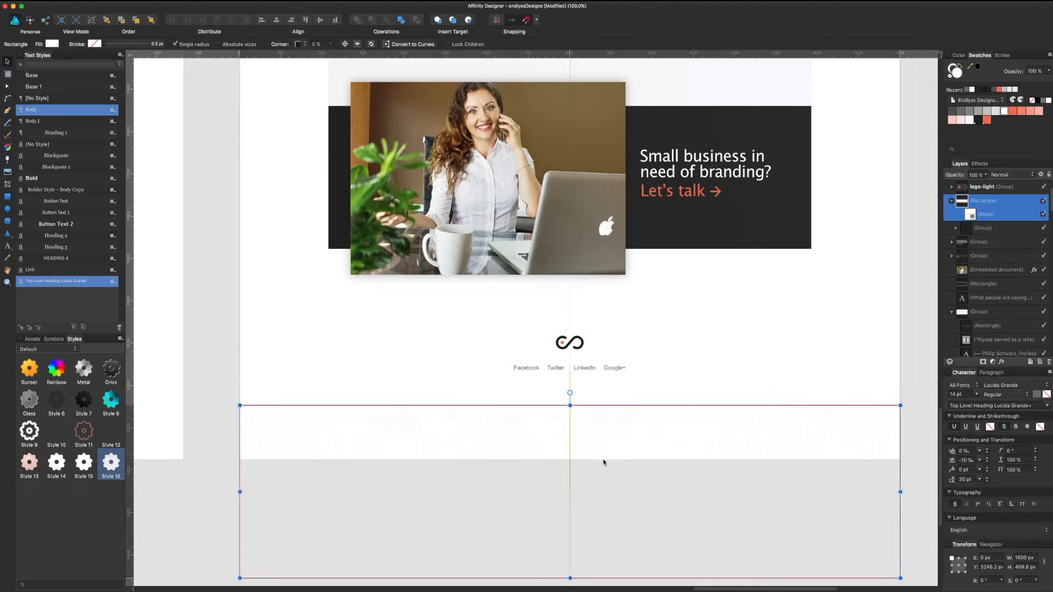
pyautogui.click(597, 369)
pyautogui.press('super+bracketright')
pyautogui.press('super+bracketright')
pyautogui.press('super+bracketright')
pyautogui.press('super+bracketright')
pyautogui.press('super+bracketright')
pyautogui.press('super+bracketright')
pyautogui.press('super+bracketright')
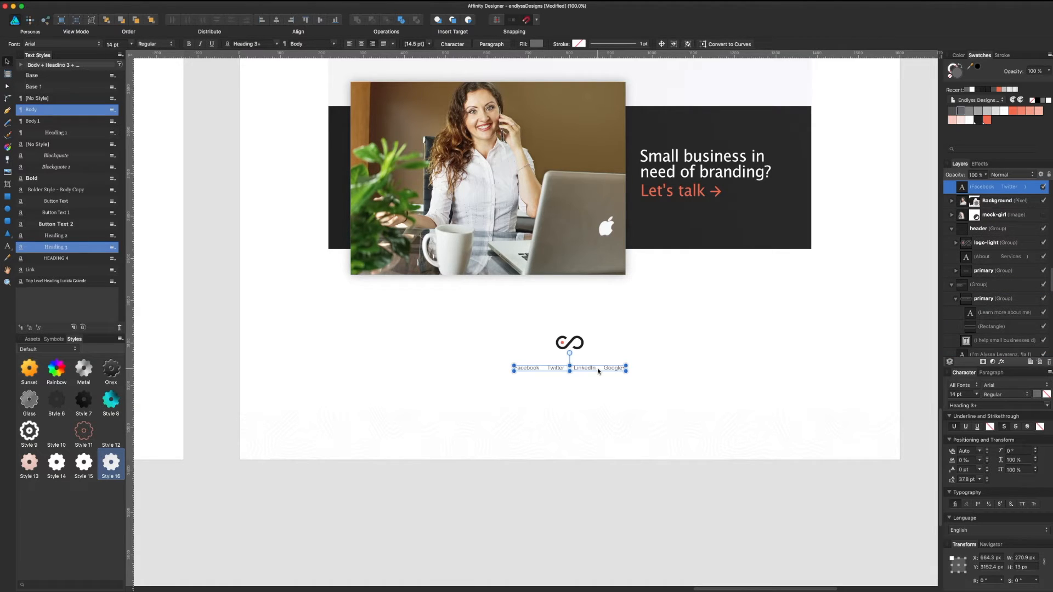
pyautogui.click(618, 435)
pyautogui.moveTo(618, 435); pyautogui.dragTo(630, 345)
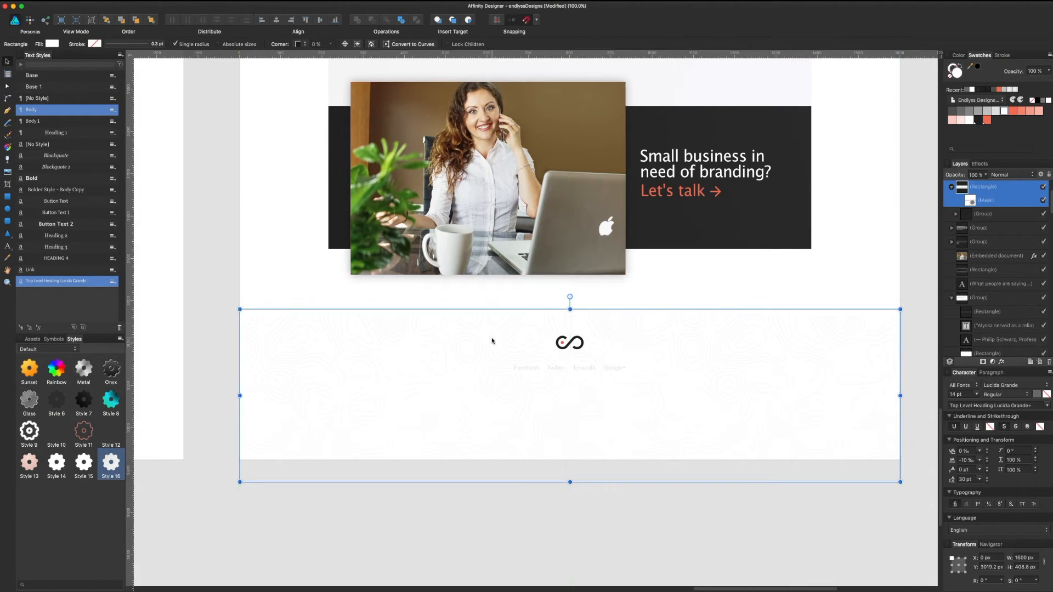
# Step: Undo a gradient applied to the rectangle and lay a vertical transparency gradient down the footer's mask instead
pyautogui.click(8, 147)
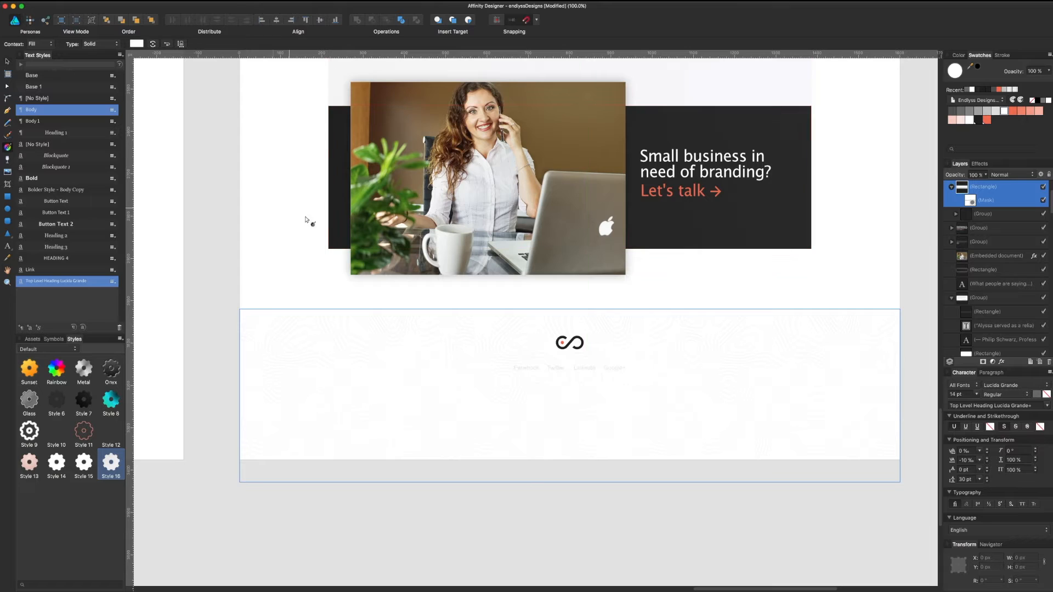
pyautogui.click(971, 200)
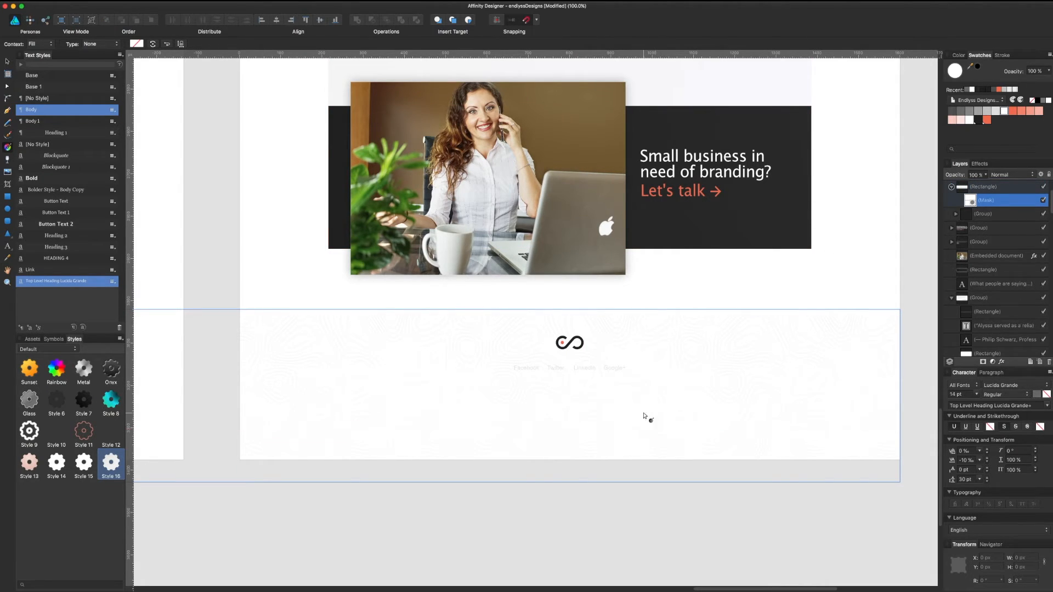
pyautogui.click(962, 187)
pyautogui.moveTo(613, 309); pyautogui.dragTo(613, 397)
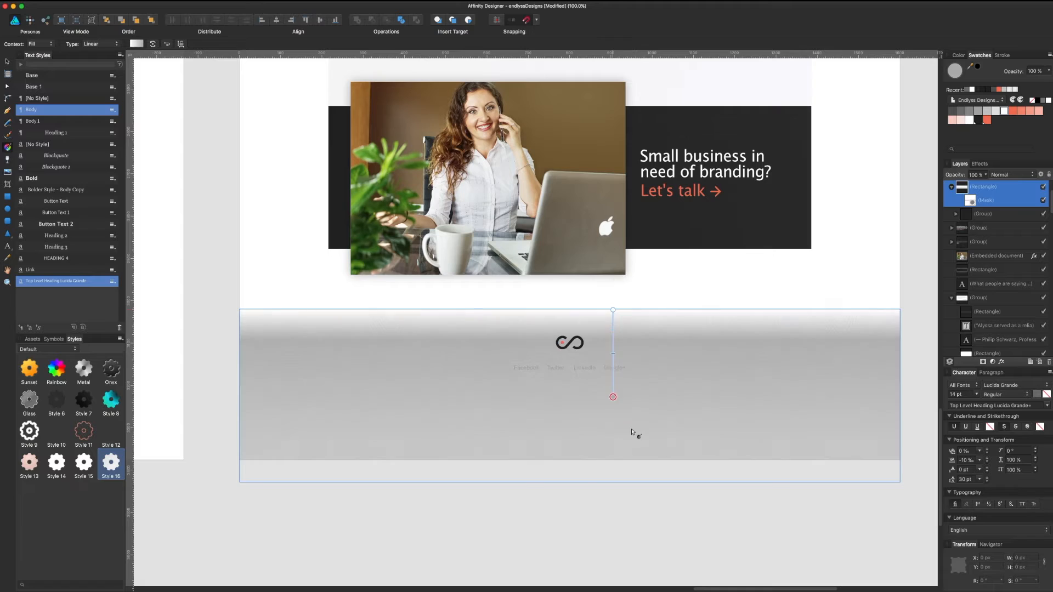
pyautogui.moveTo(633, 433); pyautogui.dragTo(640, 464)
pyautogui.press('super+z')
pyautogui.click(968, 199)
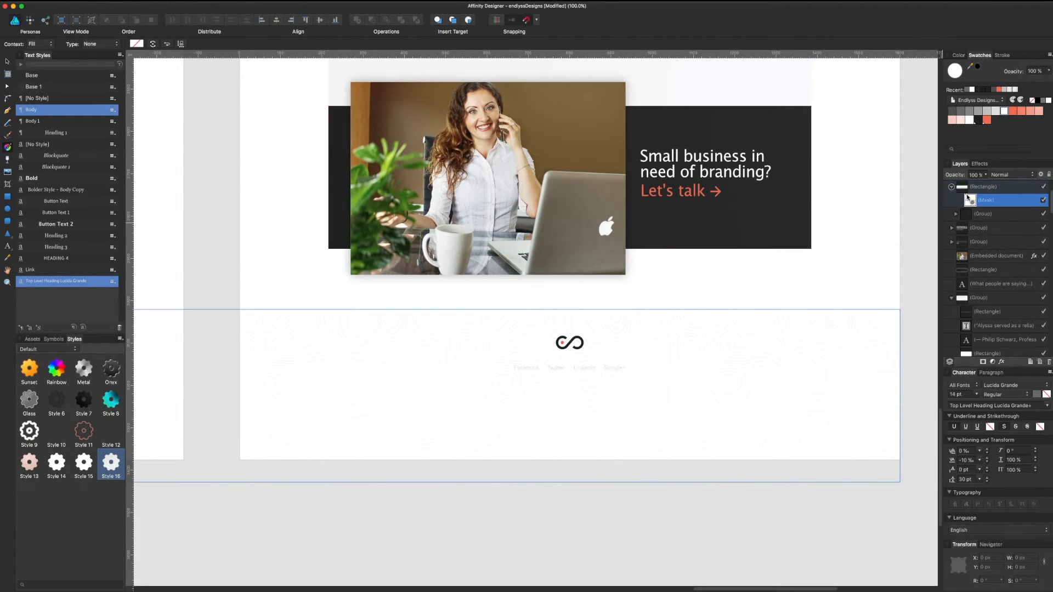
pyautogui.moveTo(578, 314); pyautogui.dragTo(591, 399)
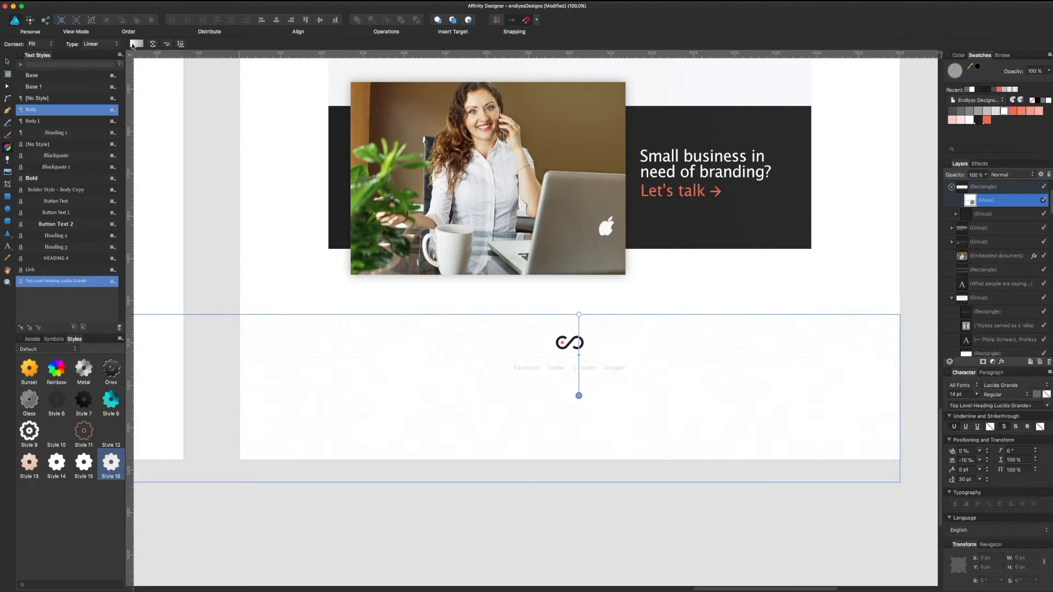
# Step: Set the mask gradient's end stop to black so the texture fades out toward the top
pyautogui.click(134, 44)
pyautogui.click(251, 78)
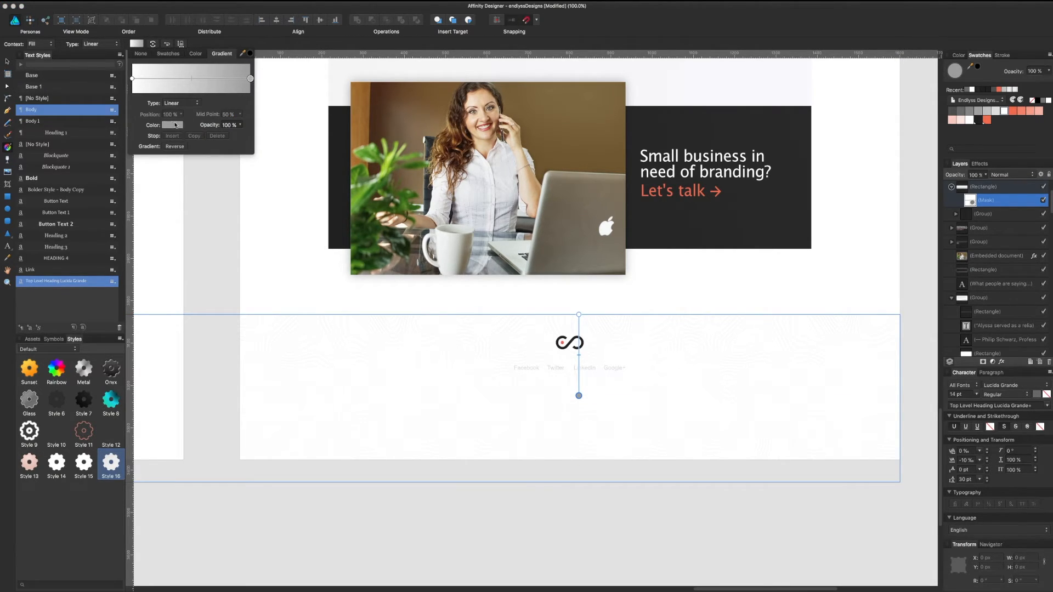
pyautogui.click(174, 125)
pyautogui.click(191, 165)
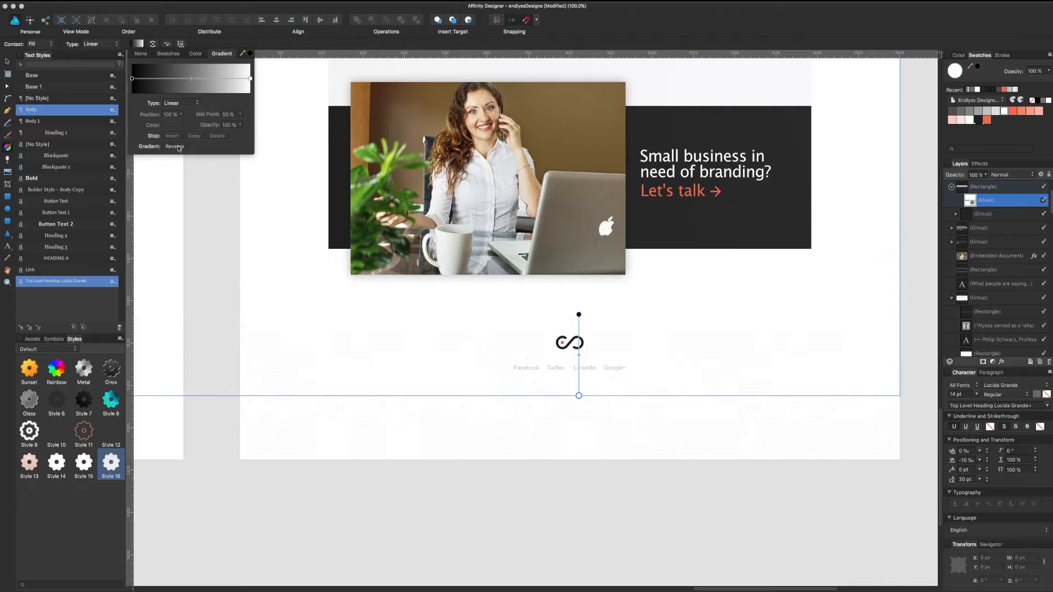
pyautogui.click(608, 484)
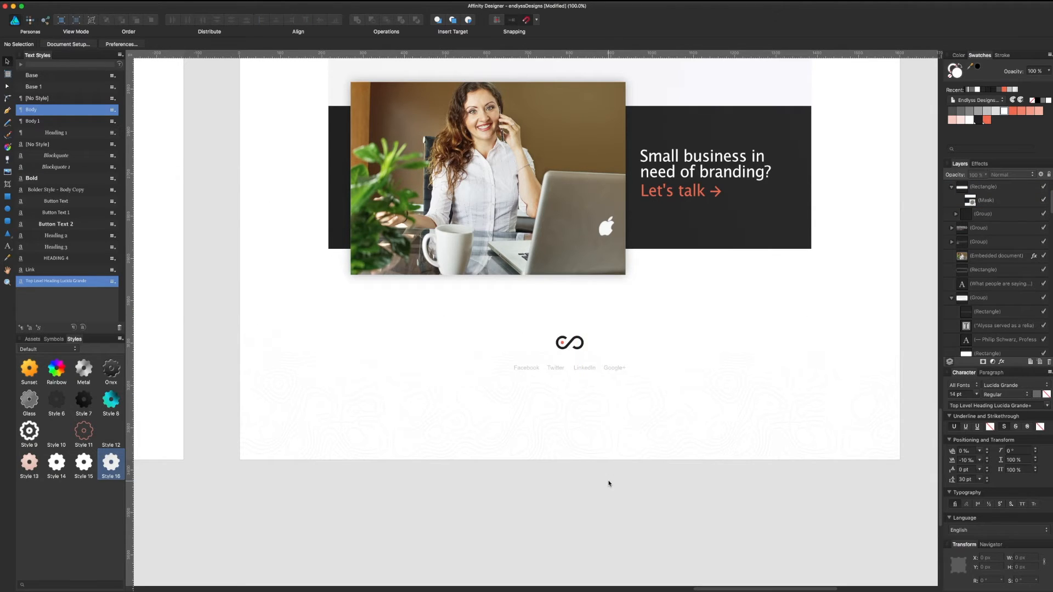
pyautogui.click(596, 381)
# Step: Group the footer rectangle, logo-light and social links layers and send the group to the back
pyautogui.keyDown('shift'); pyautogui.click(988, 199); pyautogui.keyUp('shift')
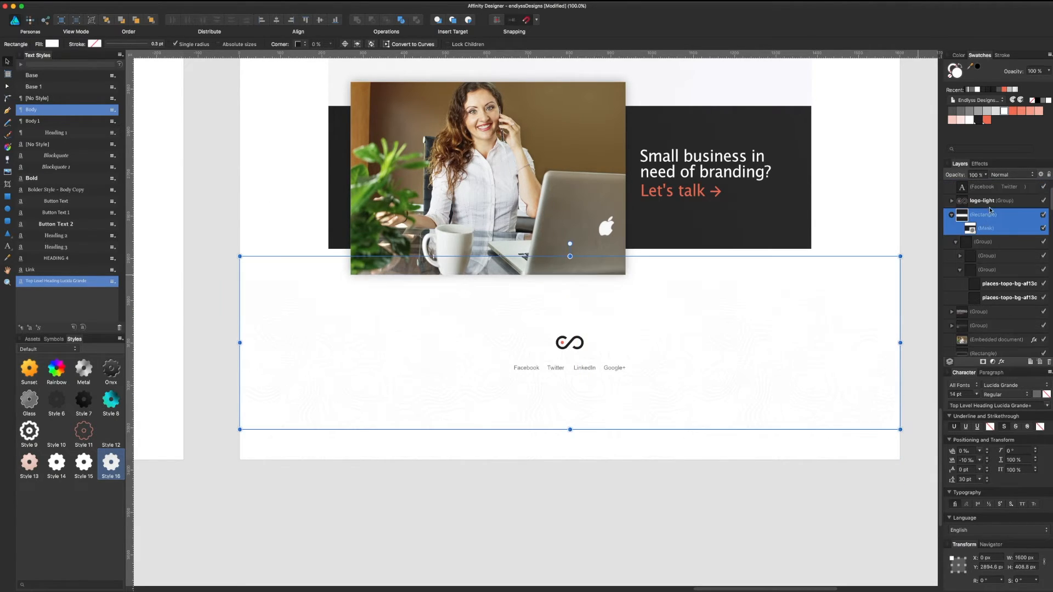
pyautogui.keyDown('shift'); pyautogui.click(991, 189); pyautogui.keyUp('shift')
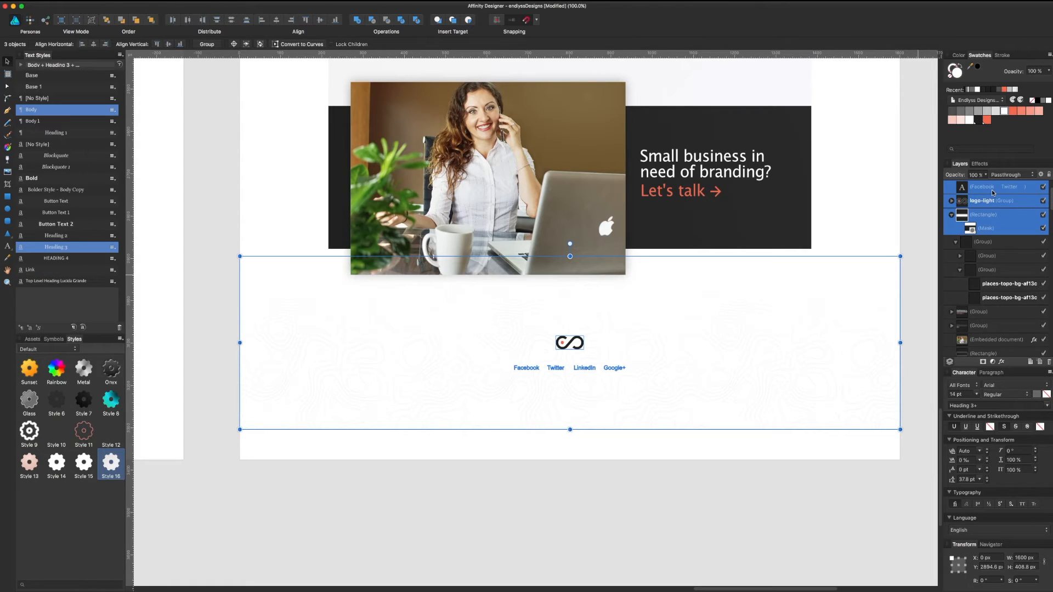
pyautogui.press('super+g')
pyautogui.press('super+shift+bracketleft')
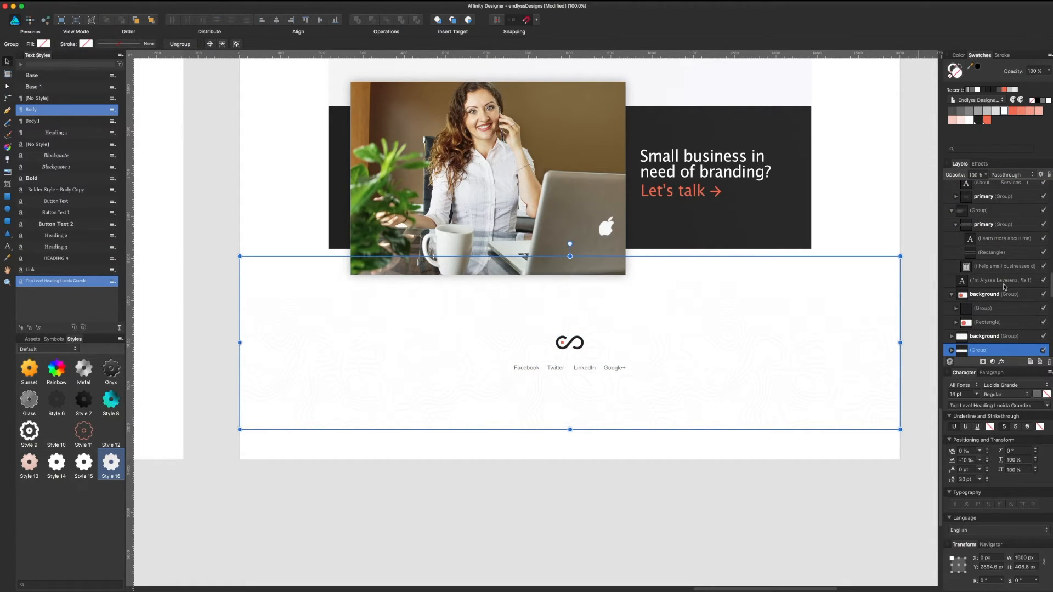
# Step: Name the group 'footer' and nudge it slightly upward beneath the Let's talk band
pyautogui.doubleClick(979, 350)
pyautogui.write('footer')
pyautogui.press('Return')
pyautogui.moveTo(709, 394)
pyautogui.mouseDown()
pyautogui.moveTo(707, 364)
pyautogui.moveTo(705, 376)
pyautogui.mouseUp()
pyautogui.click(695, 442)
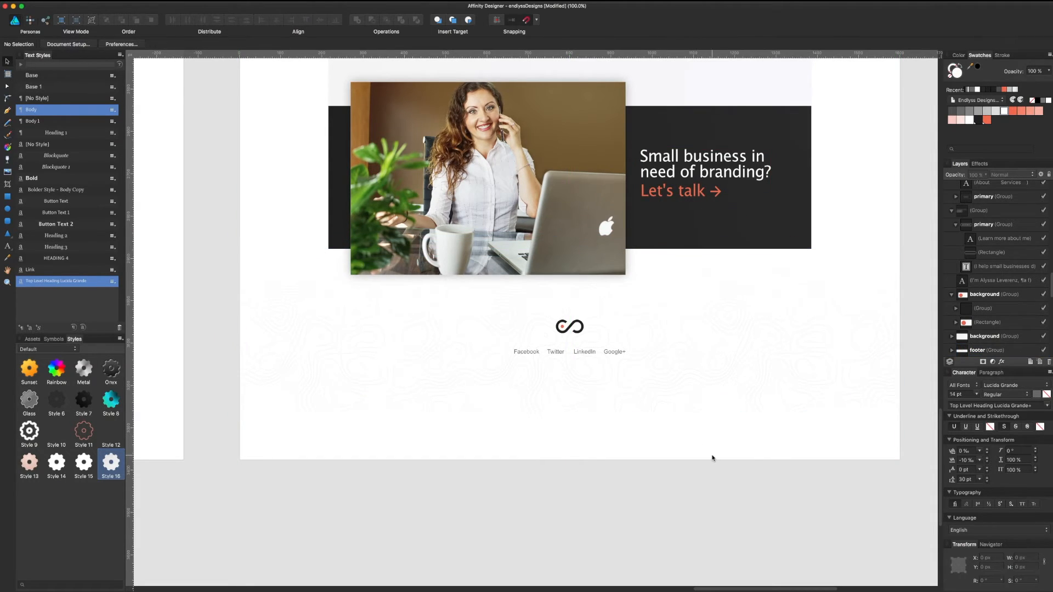
pyautogui.scroll(10, 955, 295)
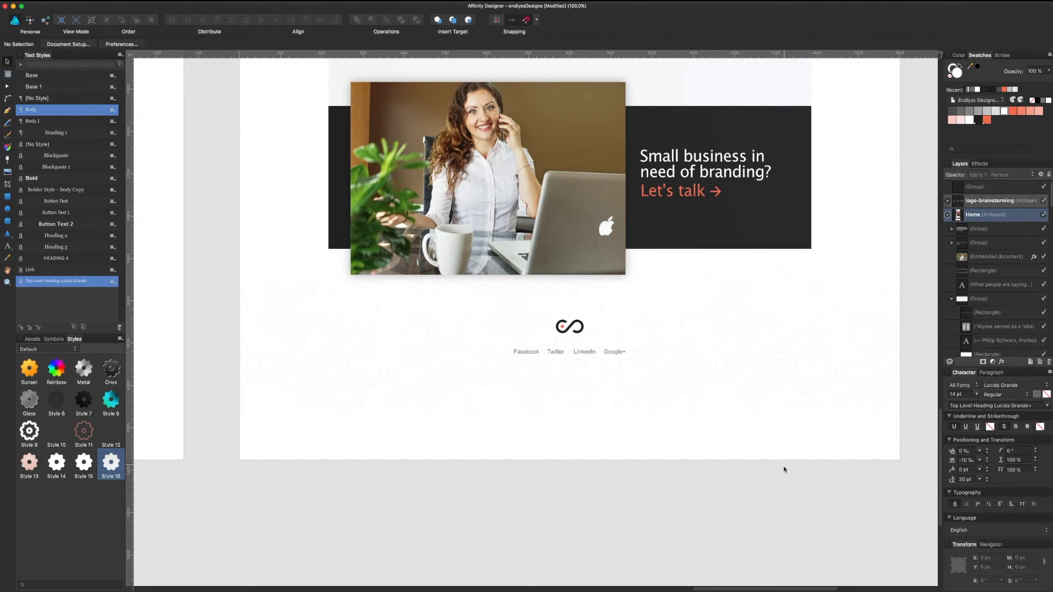
pyautogui.moveTo(669, 358); pyautogui.dragTo(644, 439)
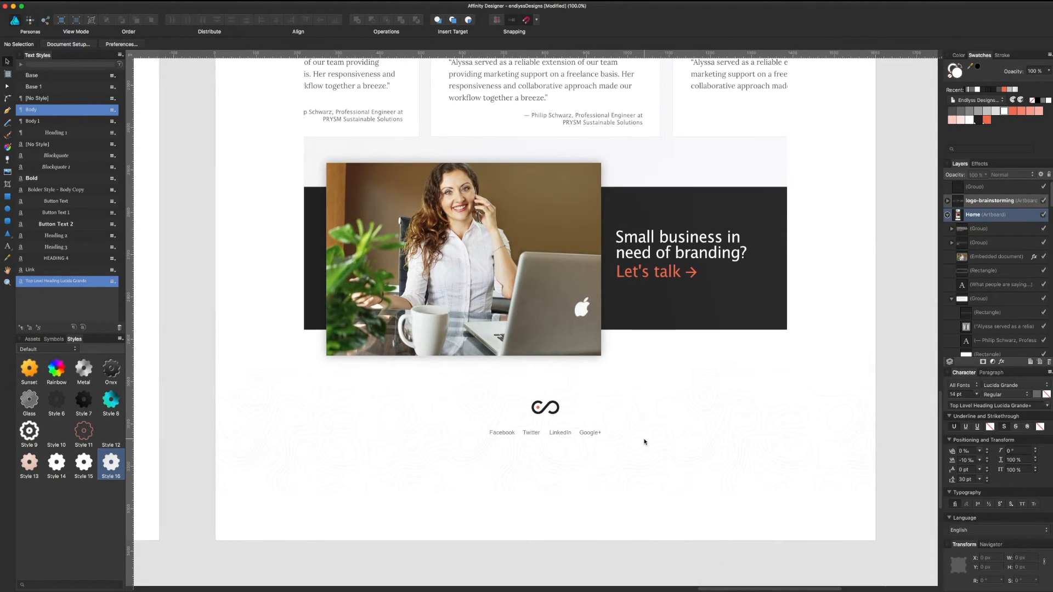
# Step: Raise the bottom edge of the Home artboard toward the footer
pyautogui.press('super+minus')
pyautogui.press('super+minus')
pyautogui.moveTo(785, 246); pyautogui.dragTo(746, 430)
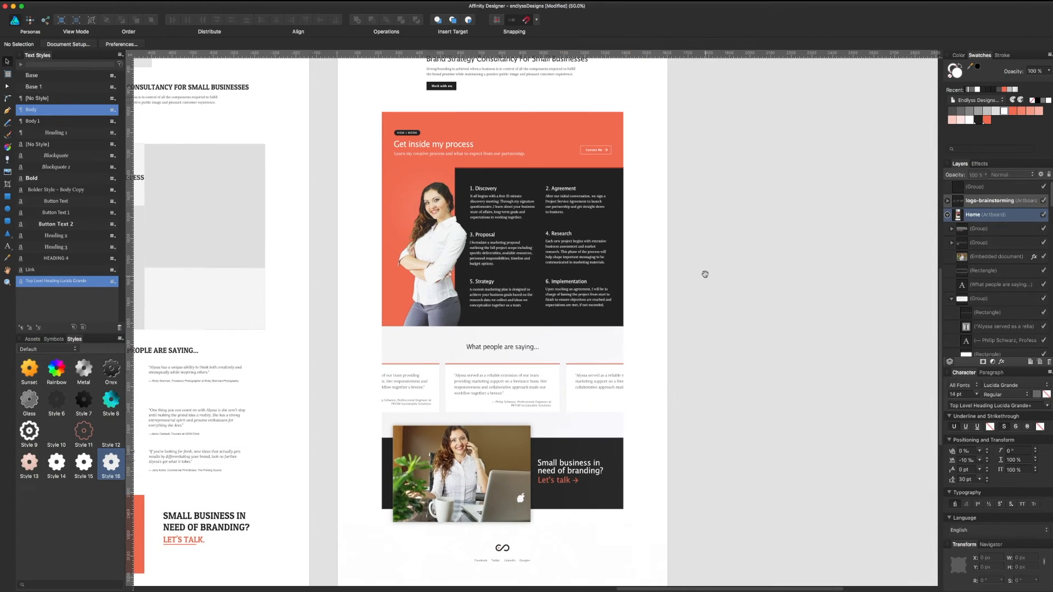
pyautogui.scroll(10, 704, 274)
pyautogui.click(389, 223)
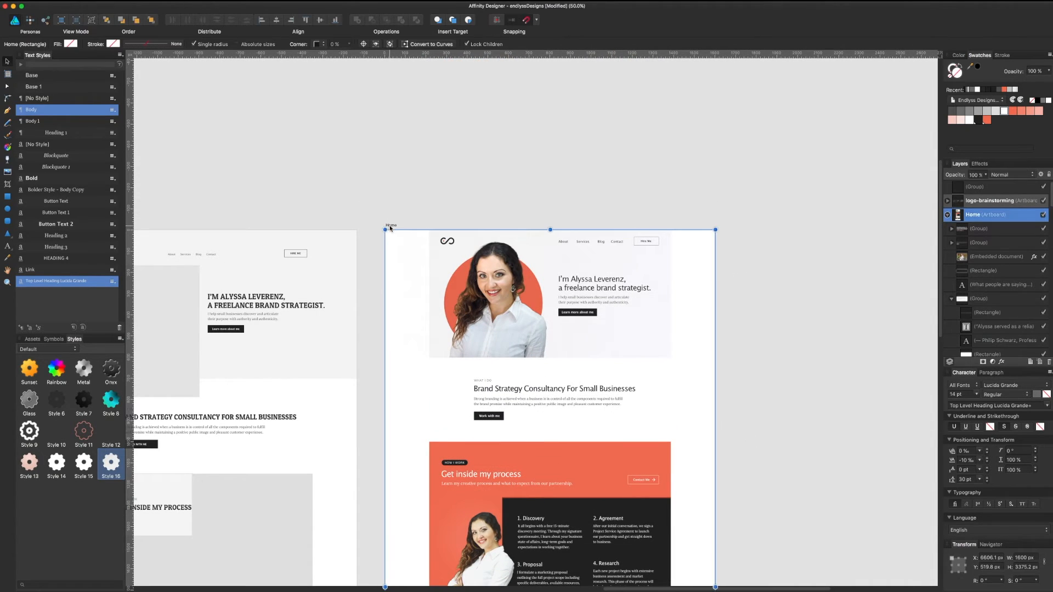
pyautogui.scroll(-15, 548, 405)
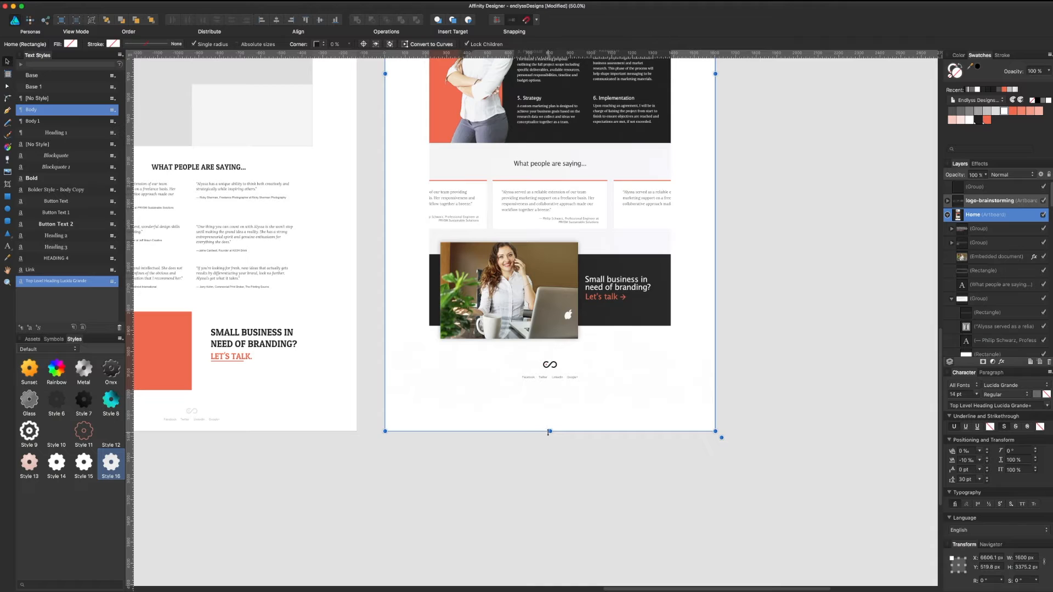
pyautogui.moveTo(547, 432); pyautogui.dragTo(550, 386)
# Step: Move the footer group down about 20 px
pyautogui.press('super+plus')
pyautogui.press('super+plus')
pyautogui.press('super+plus')
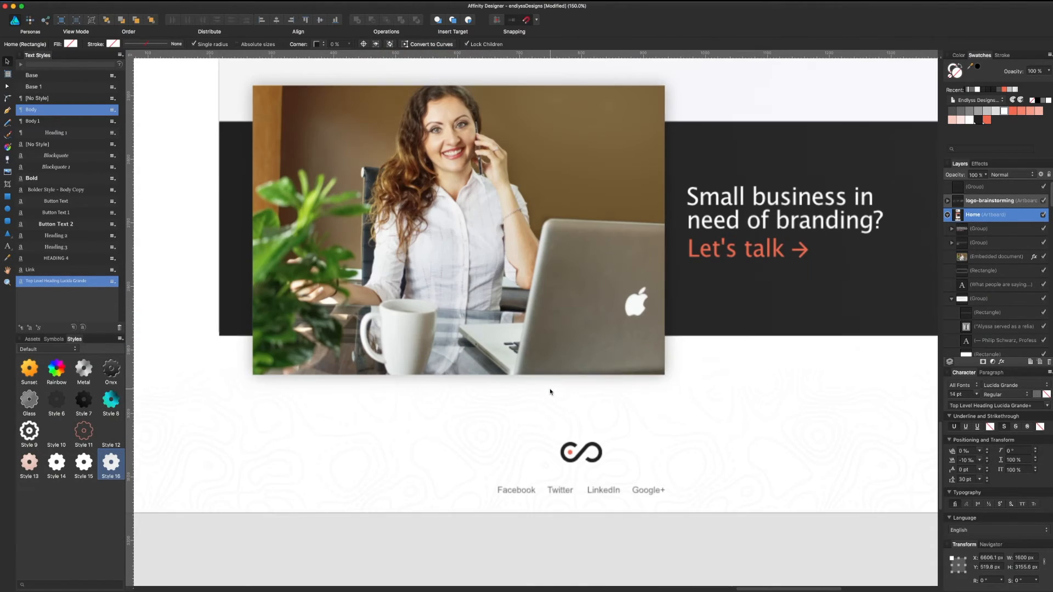
pyautogui.moveTo(582, 513); pyautogui.dragTo(582, 533)
pyautogui.scroll(-5, 631, 462)
pyautogui.click(591, 305)
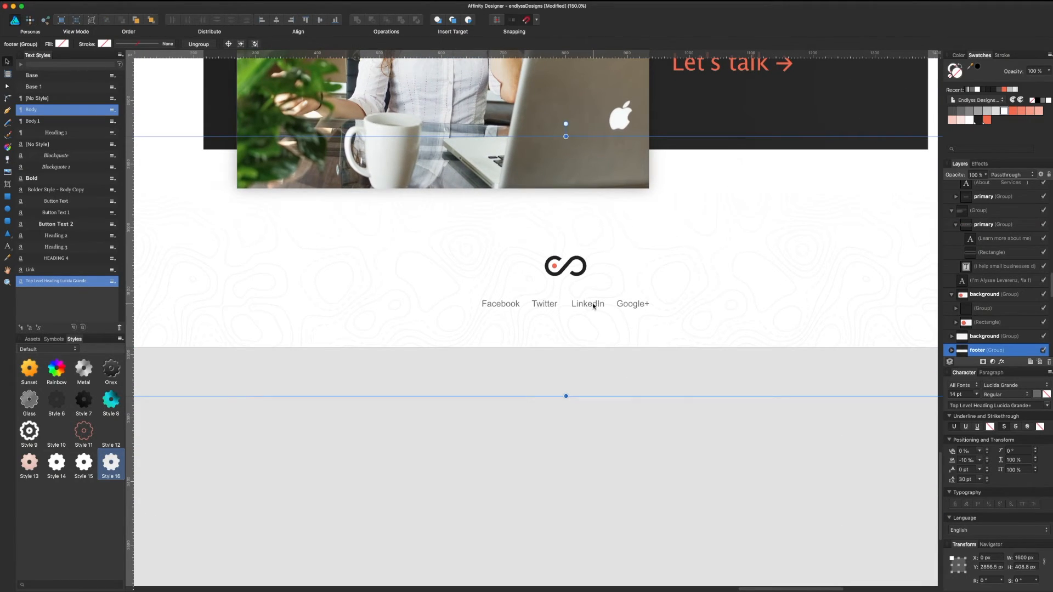
pyautogui.moveTo(592, 303); pyautogui.dragTo(593, 321)
# Step: Set the Home artboard's bottom edge just below the footer
pyautogui.press('super+minus')
pyautogui.press('super+minus')
pyautogui.press('super+minus')
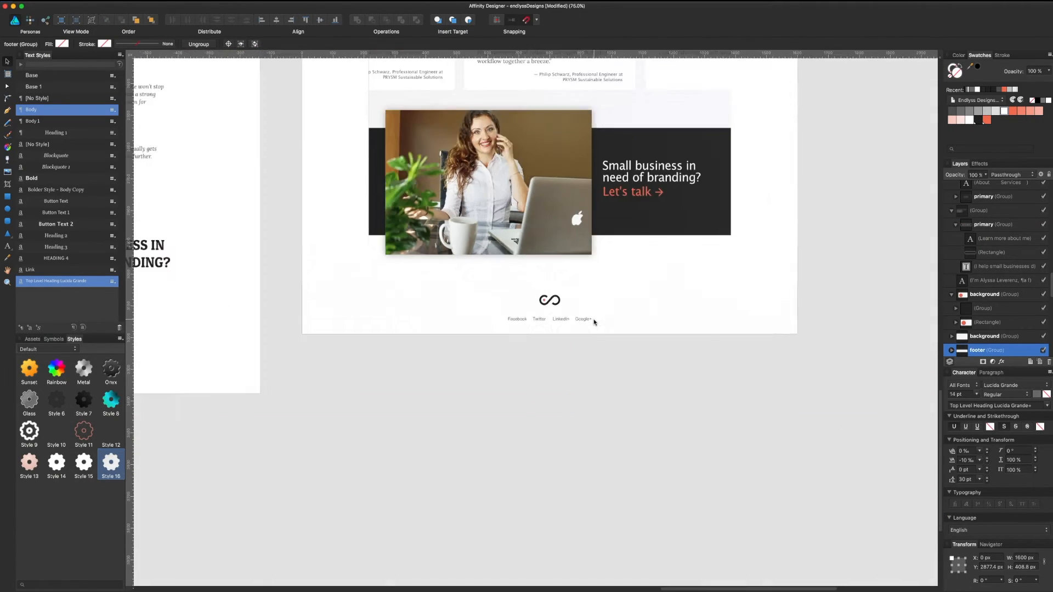
pyautogui.moveTo(792, 174); pyautogui.dragTo(786, 412)
pyautogui.scroll(10, 787, 411)
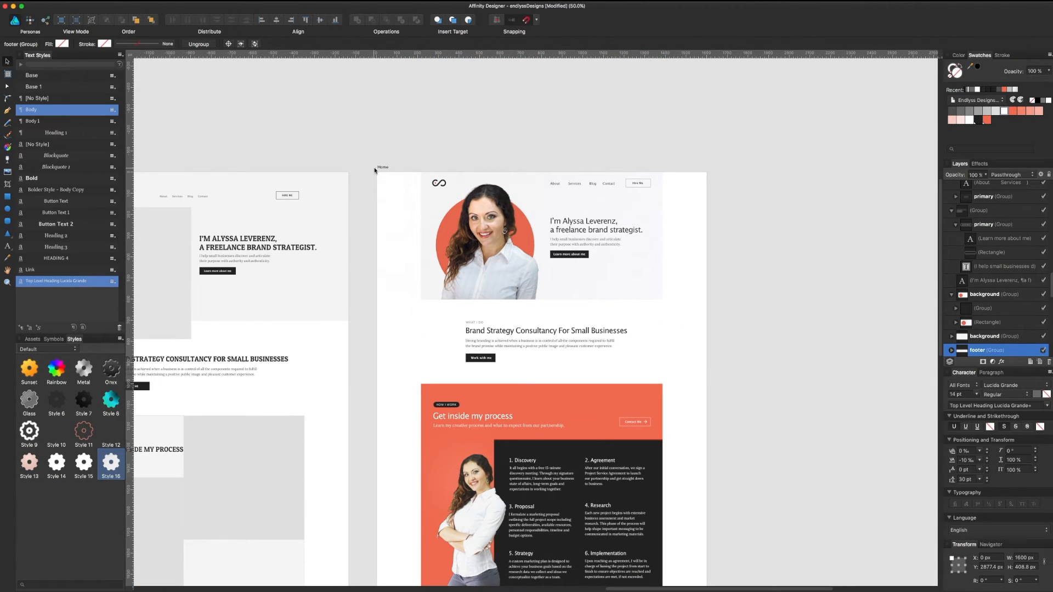
pyautogui.click(376, 169)
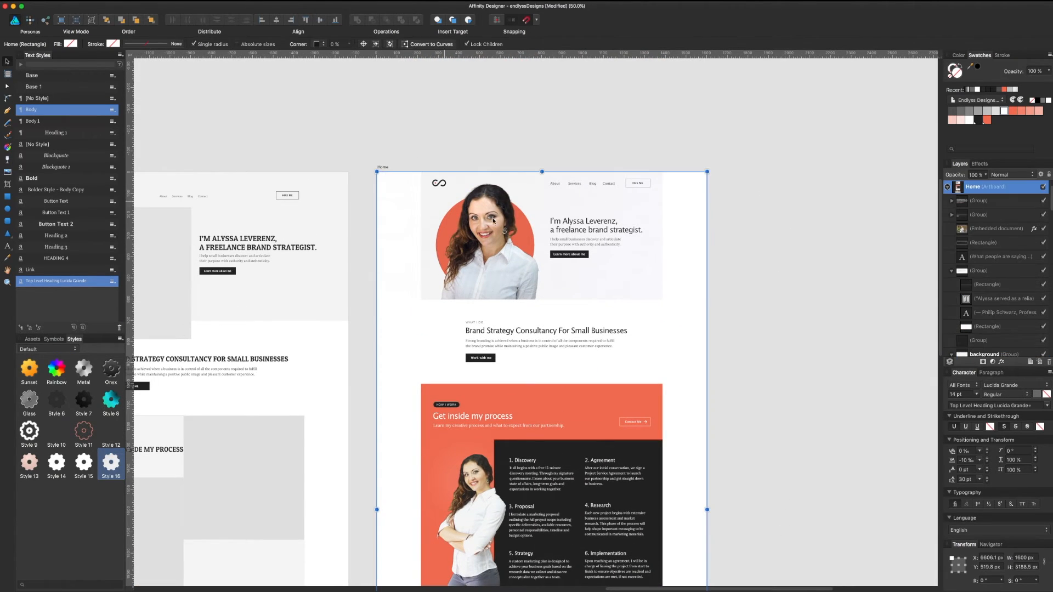
pyautogui.scroll(-20, 603, 313)
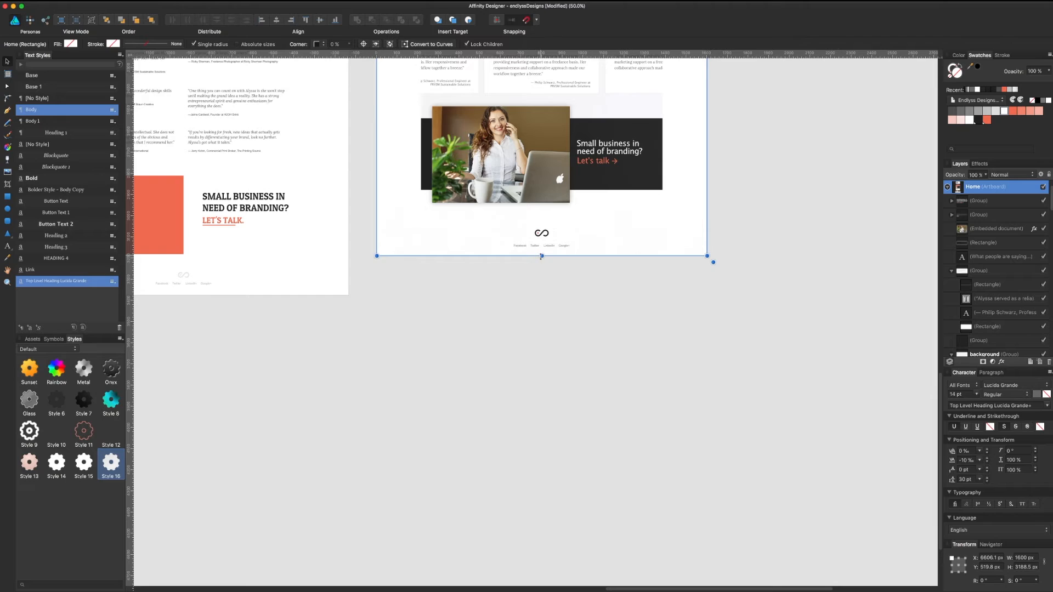
pyautogui.moveTo(541, 256)
pyautogui.mouseDown()
pyautogui.moveTo(542, 274)
pyautogui.moveTo(545, 242)
pyautogui.mouseUp()
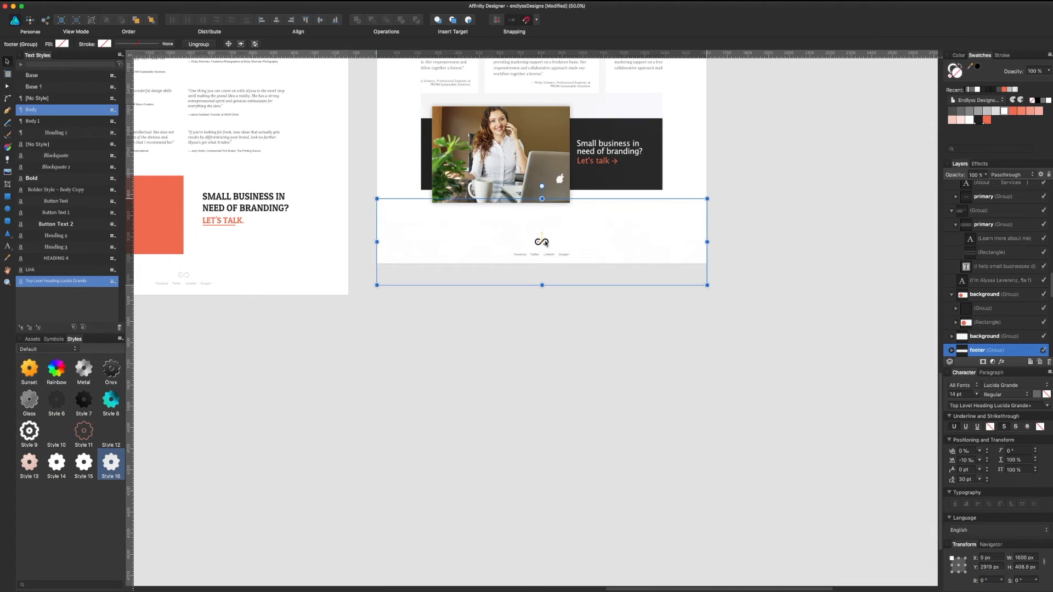
# Step: Save the document
pyautogui.click(575, 359)
pyautogui.moveTo(583, 352); pyautogui.dragTo(583, 424)
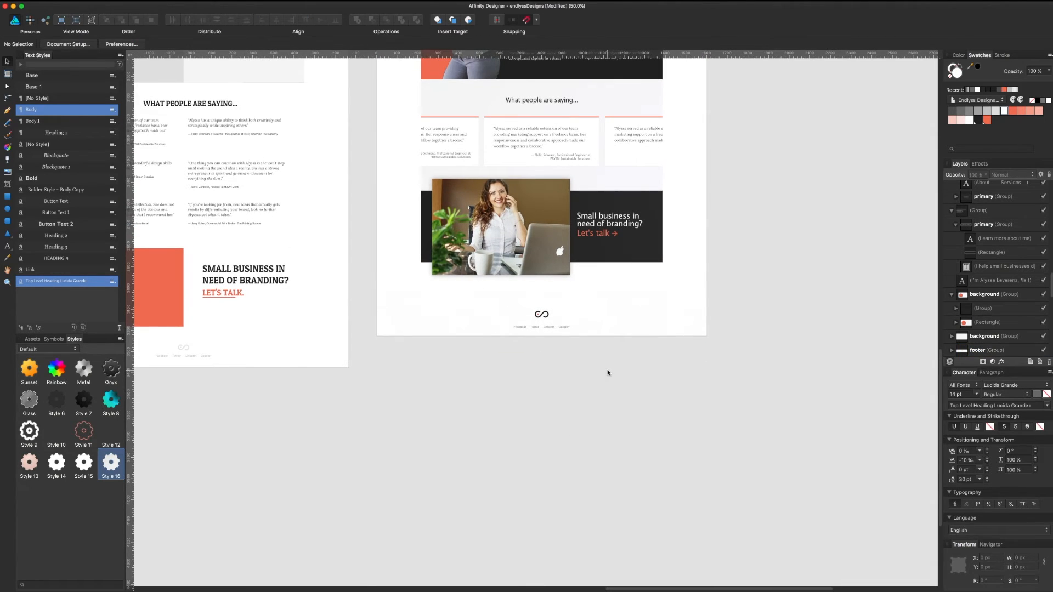
pyautogui.press('super+s')
pyautogui.press('super+equal')
pyautogui.scroll(10, 607, 372)
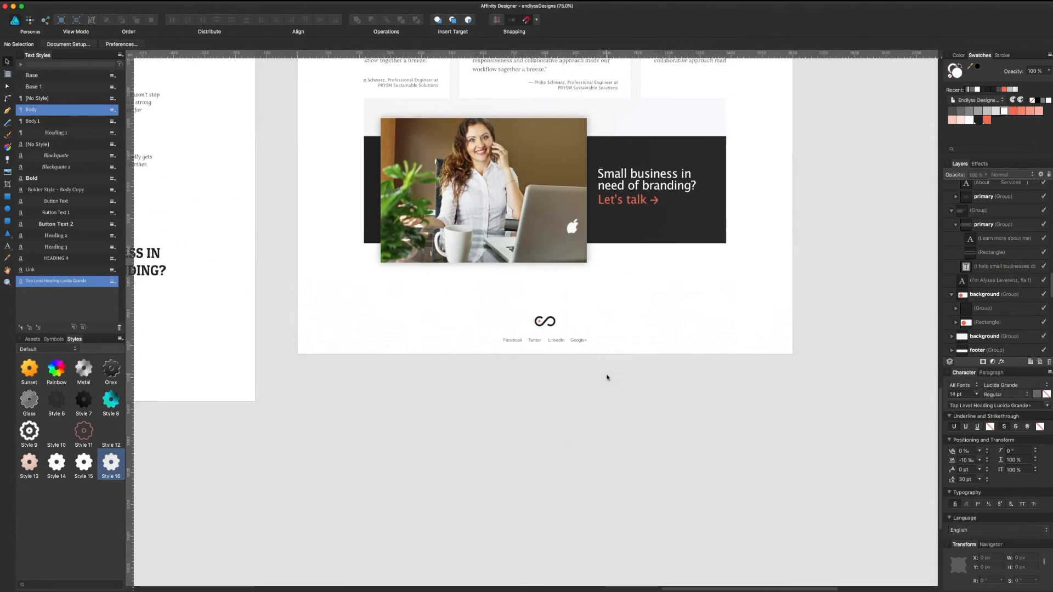
pyautogui.scroll(20, 597, 406)
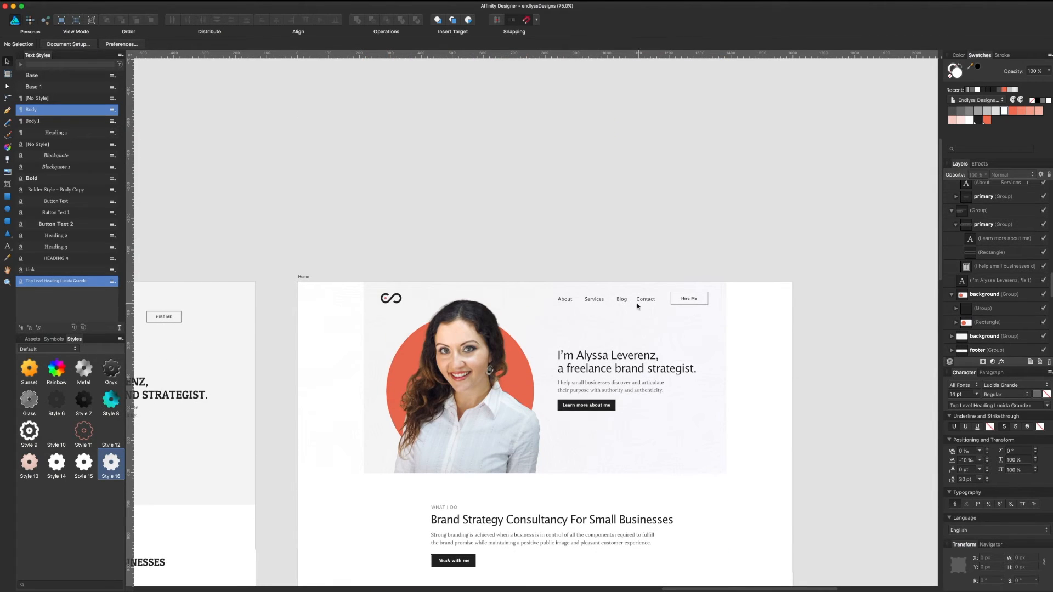
# Step: Nudge the navigation links text up 2 px and save the document
pyautogui.click(640, 299)
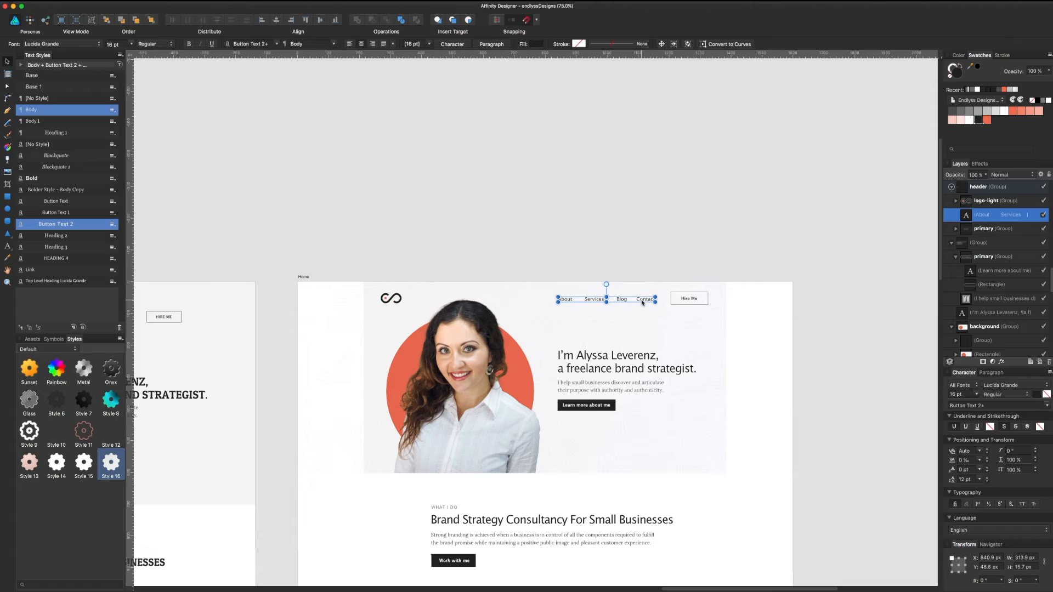
pyautogui.press('Up')
pyautogui.press('Up')
pyautogui.click(686, 269)
pyautogui.scroll(-5, 692, 249)
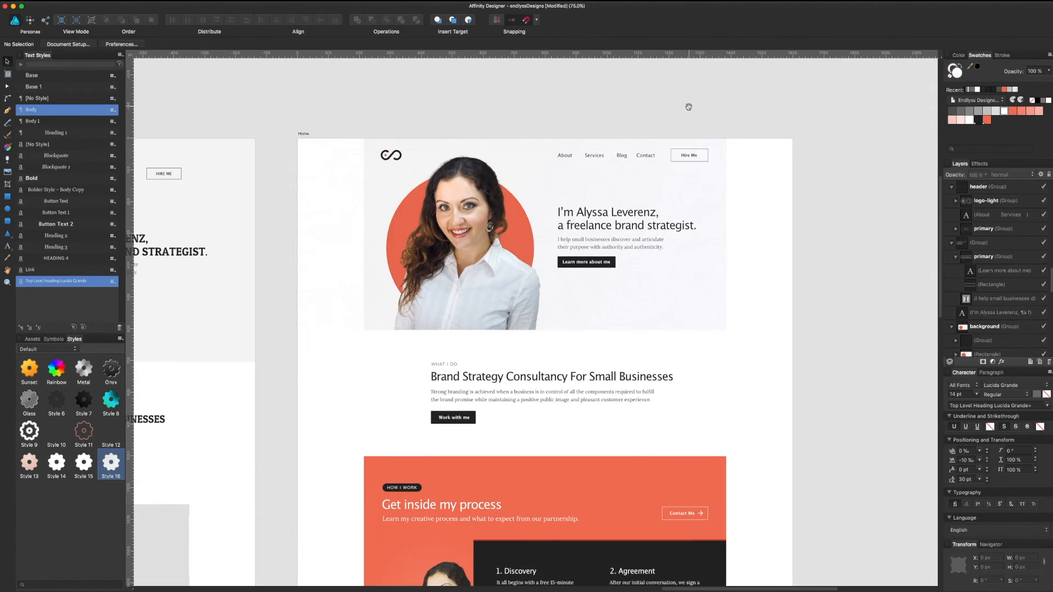
pyautogui.press('super+s')
# Step: View the page at actual size and inspect the hero image, header group and Home artboard
pyautogui.press('super+minus')
pyautogui.press('super+minus')
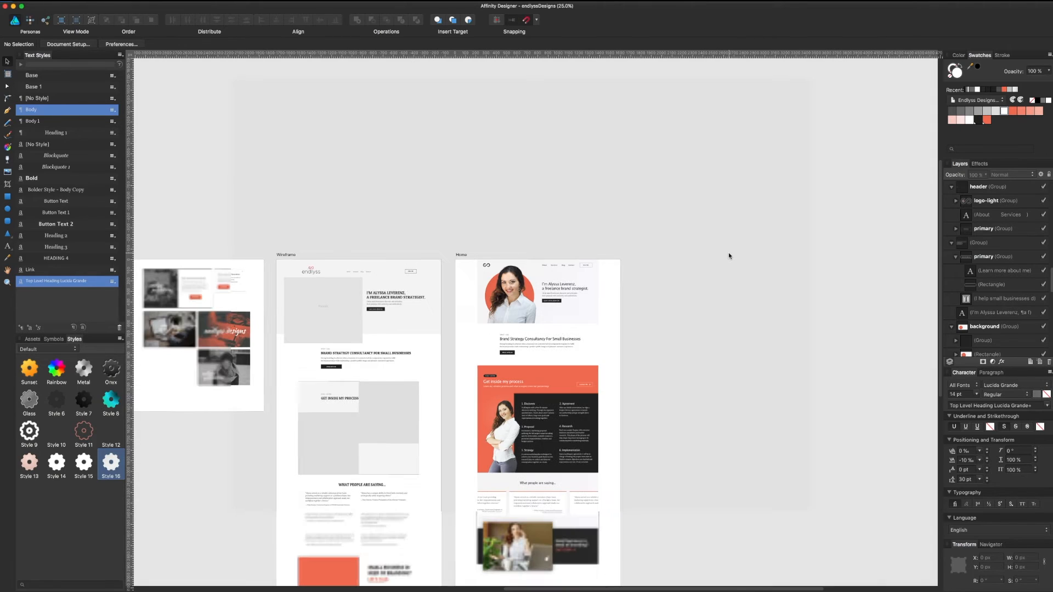
pyautogui.moveTo(690, 369); pyautogui.dragTo(693, 256)
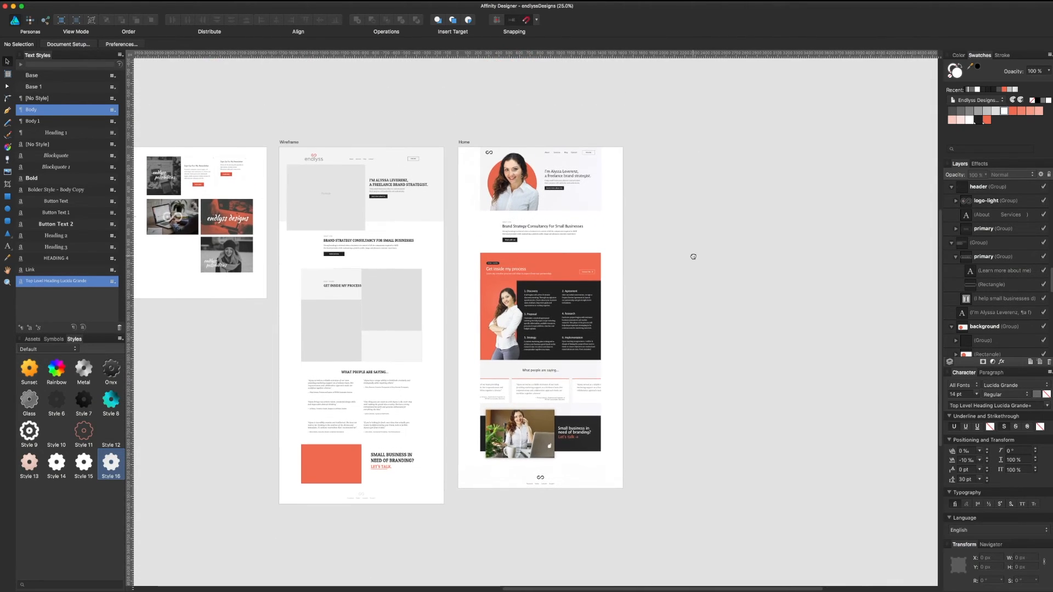
pyautogui.press('super+1')
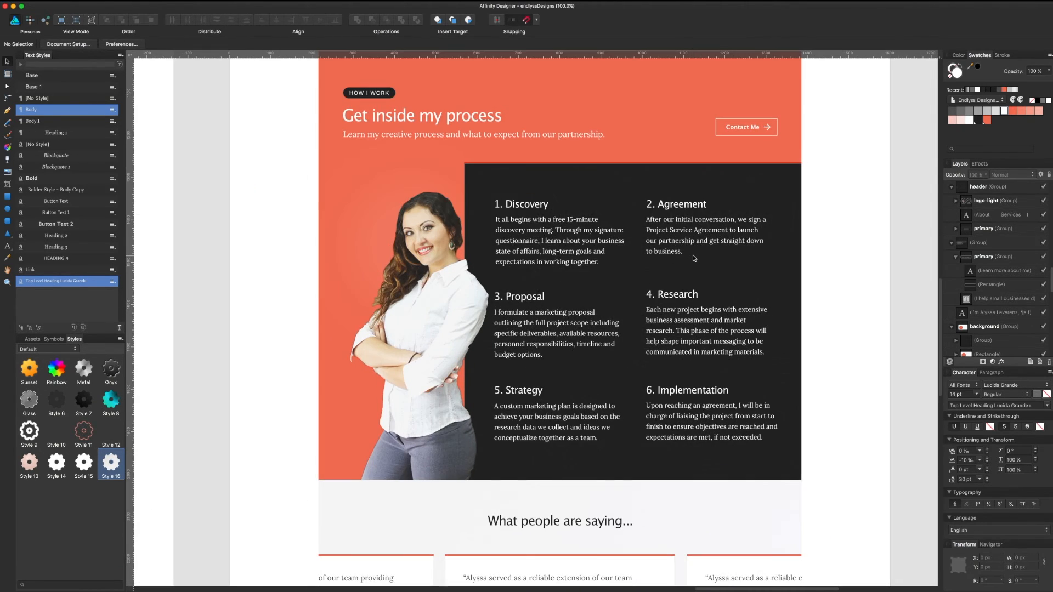
pyautogui.scroll(3, 692, 256)
pyautogui.scroll(10, 693, 261)
pyautogui.click(586, 126)
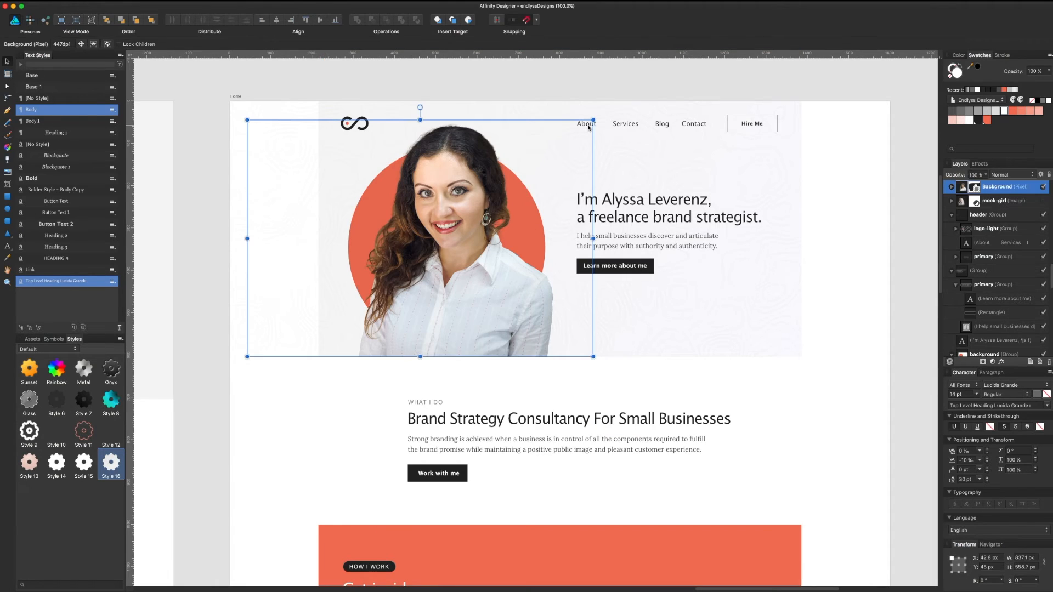
pyautogui.click(624, 125)
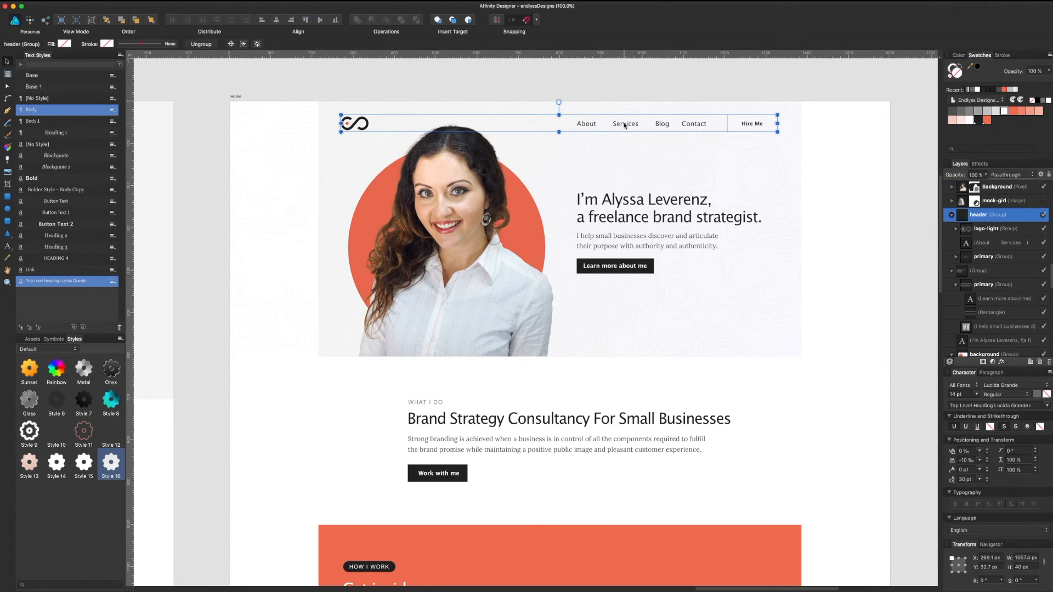
pyautogui.click(625, 99)
pyautogui.scroll(-2, 729, 211)
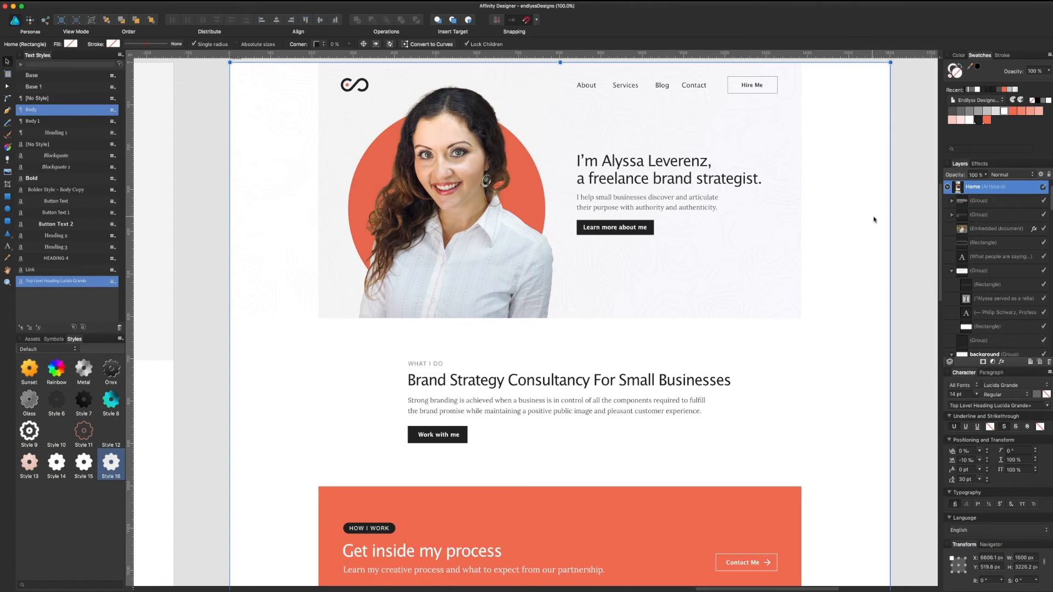
pyautogui.click(914, 229)
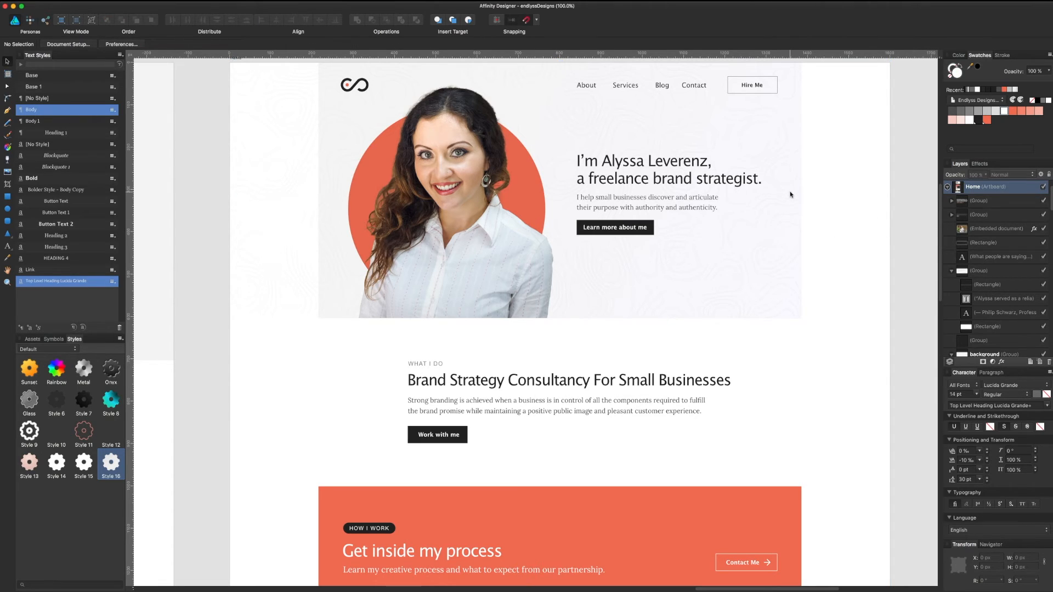
# Step: Scroll down through the What I do and Get inside my process sections, inspecting each group
pyautogui.scroll(1, 780, 206)
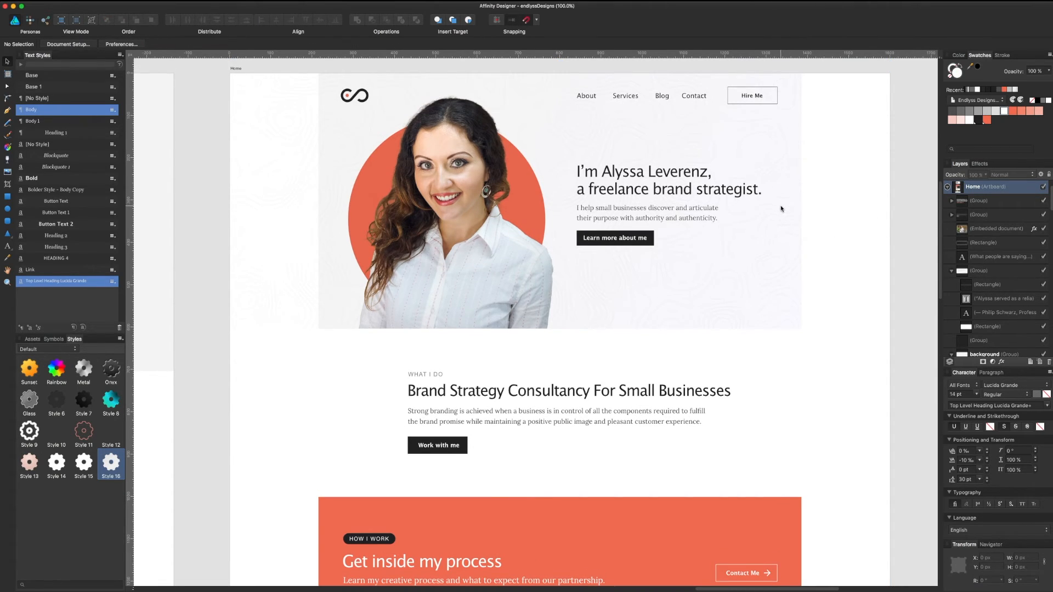
pyautogui.scroll(-5, 780, 211)
pyautogui.scroll(-12, 786, 248)
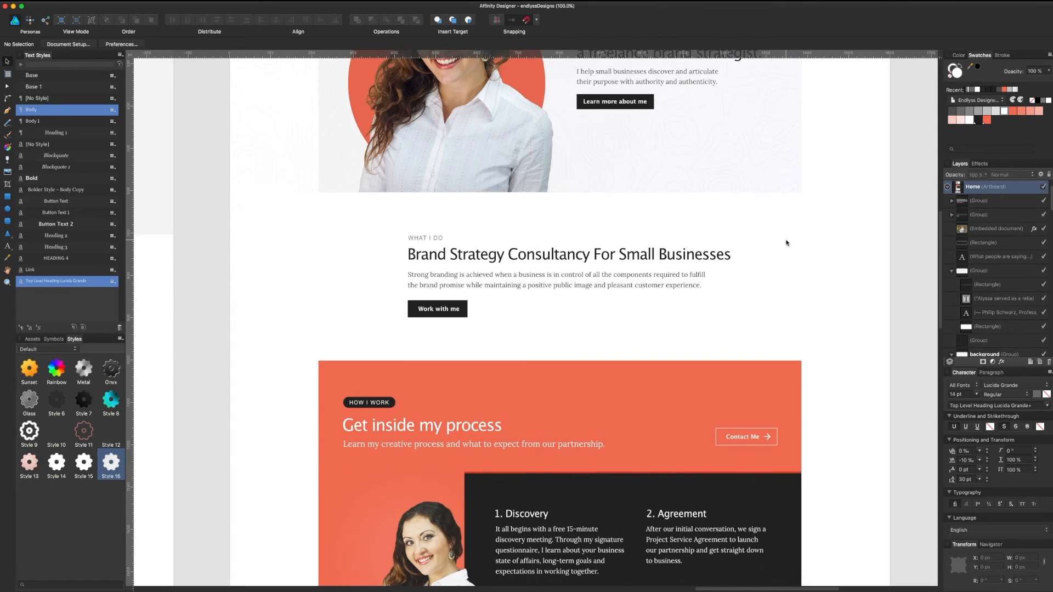
pyautogui.scroll(-13, 785, 246)
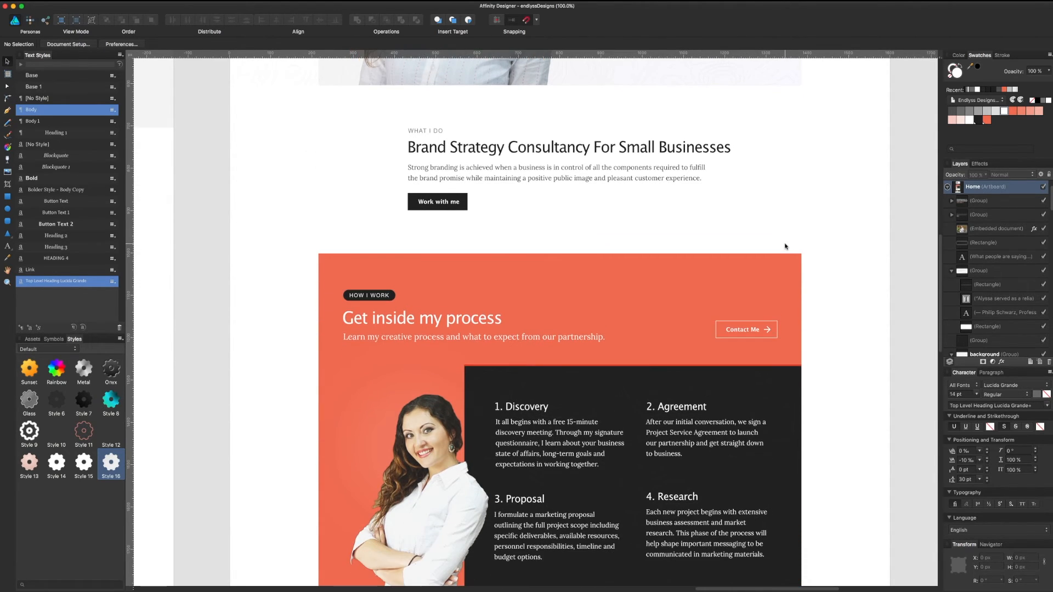
pyautogui.scroll(-5, 785, 246)
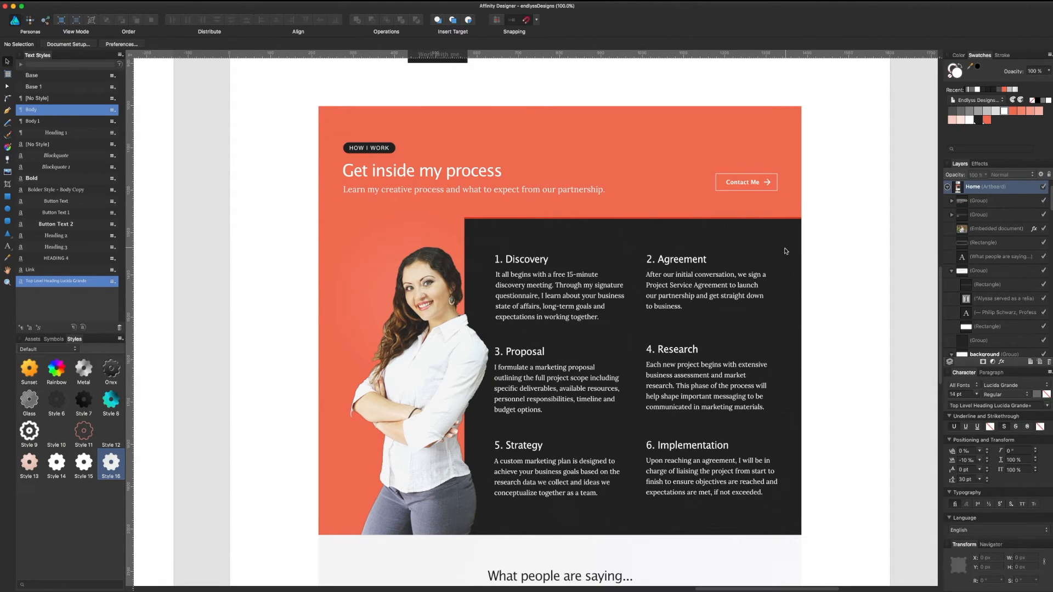
pyautogui.scroll(-4, 786, 248)
pyautogui.scroll(-2, 784, 256)
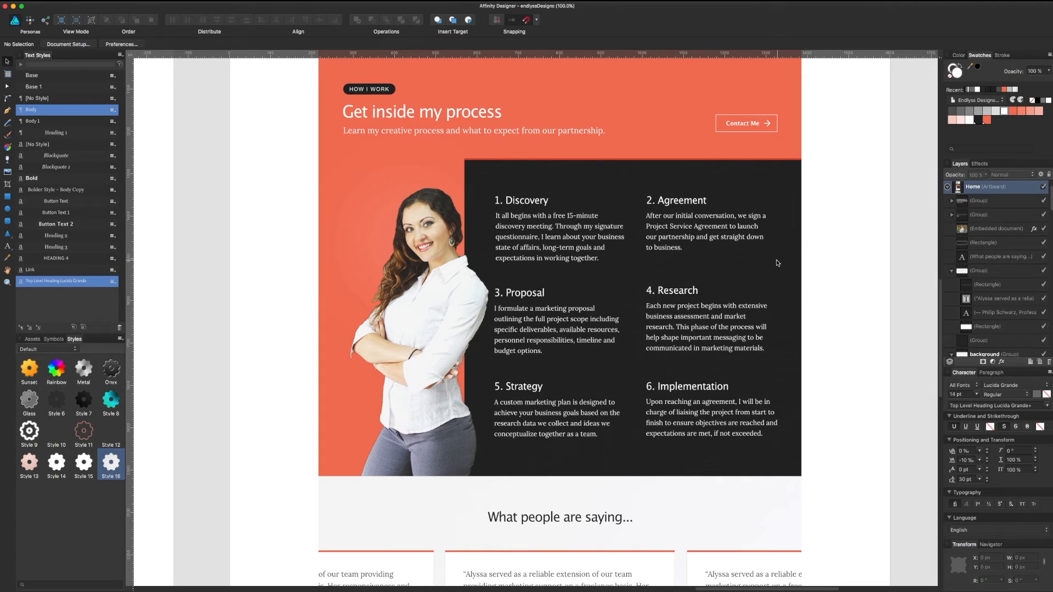
pyautogui.scroll(-7, 777, 258)
pyautogui.scroll(-3, 778, 256)
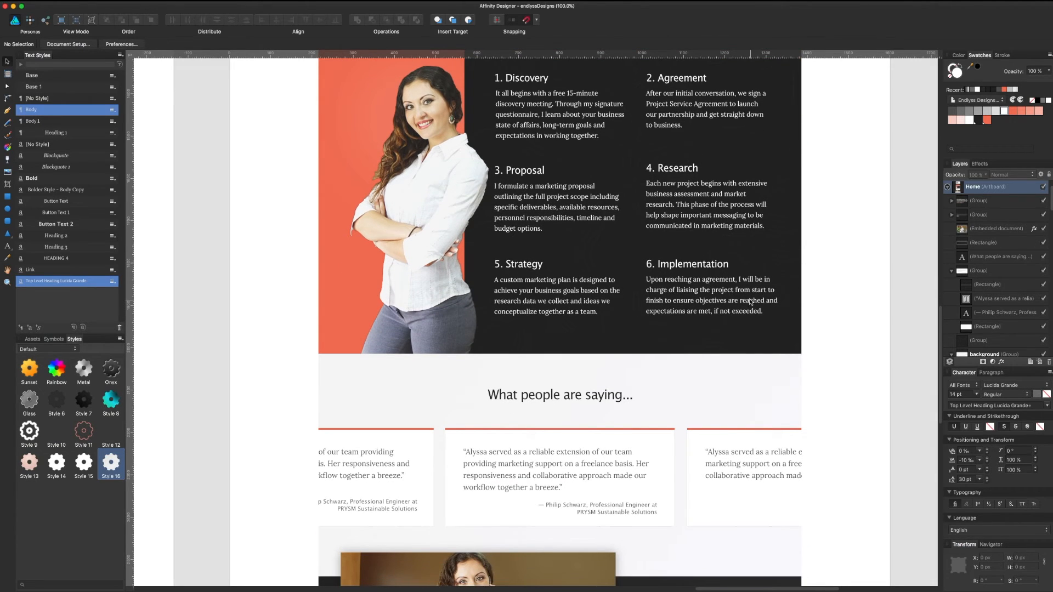
pyautogui.scroll(20, 748, 285)
pyautogui.scroll(20, 650, 267)
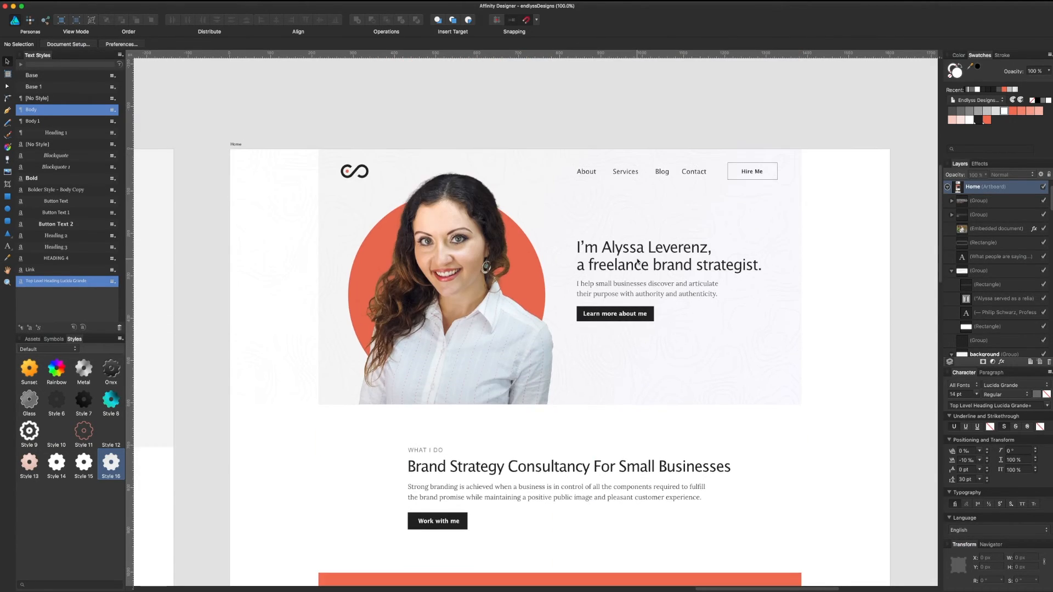
pyautogui.scroll(-12, 653, 241)
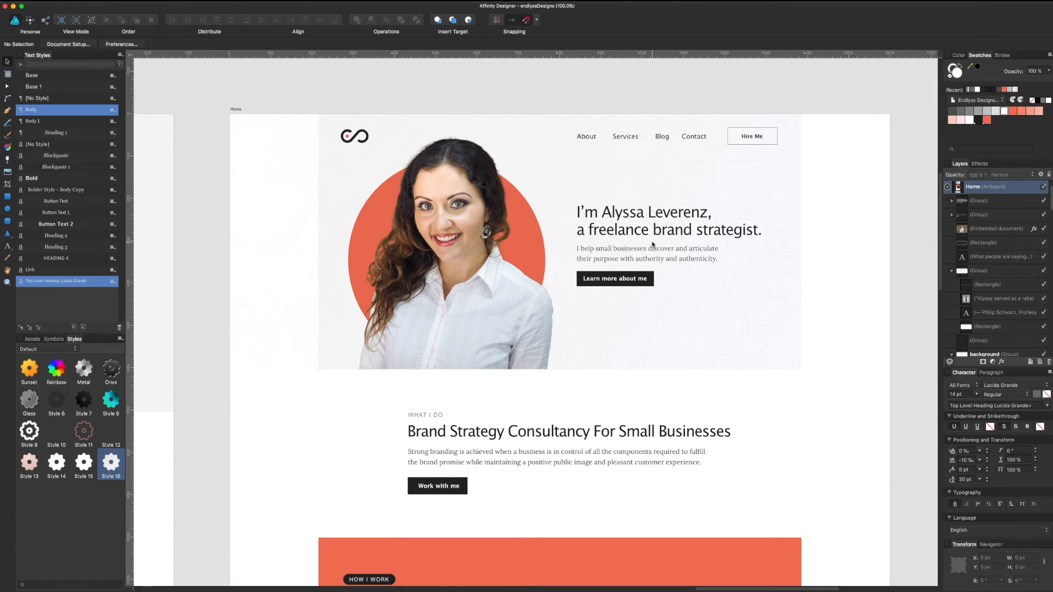
pyautogui.click(518, 339)
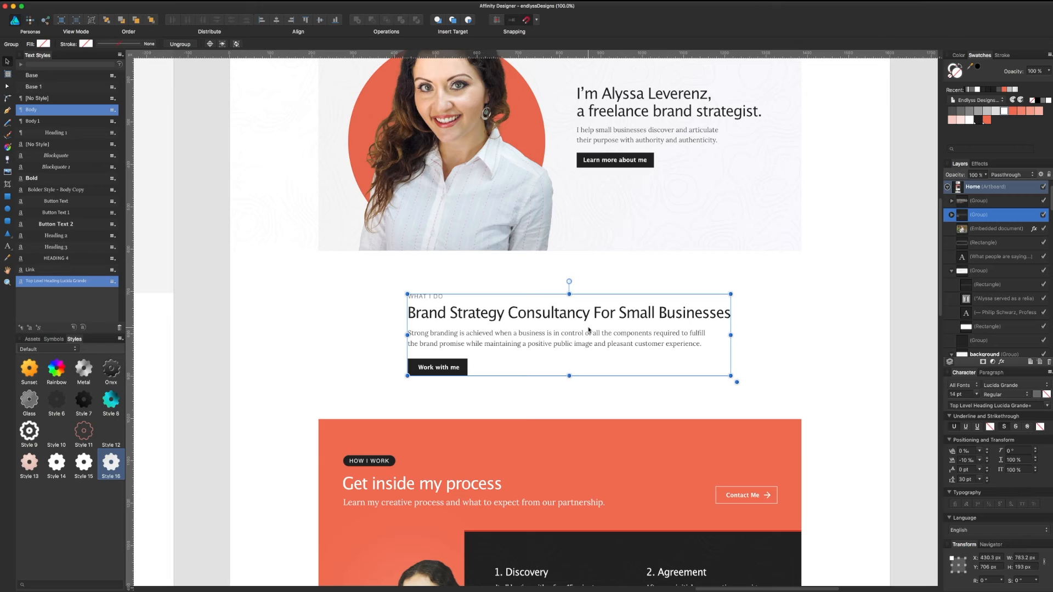
pyautogui.scroll(-2, 589, 329)
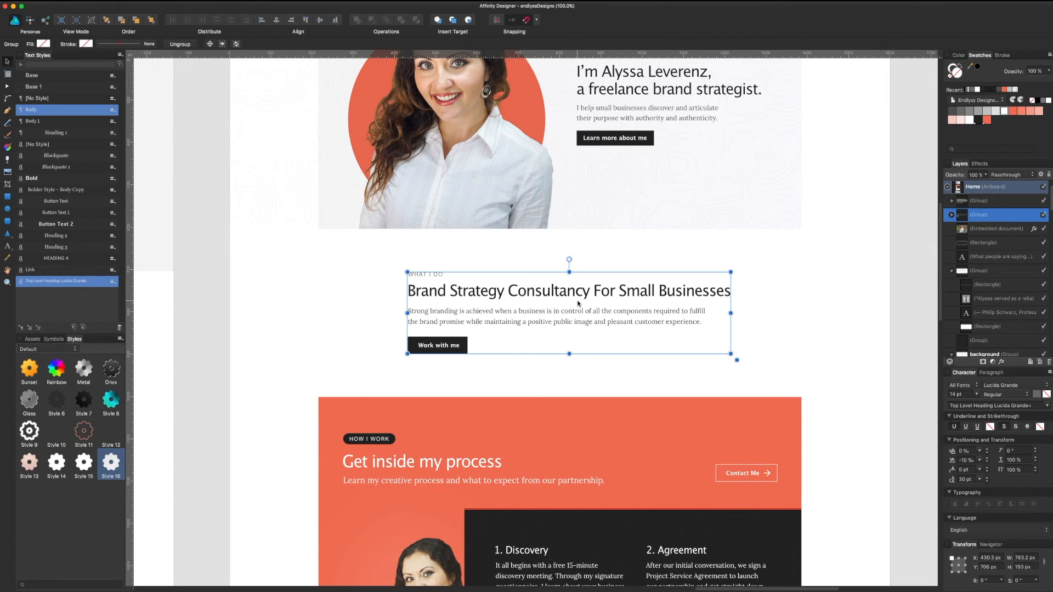
pyautogui.scroll(-4, 578, 303)
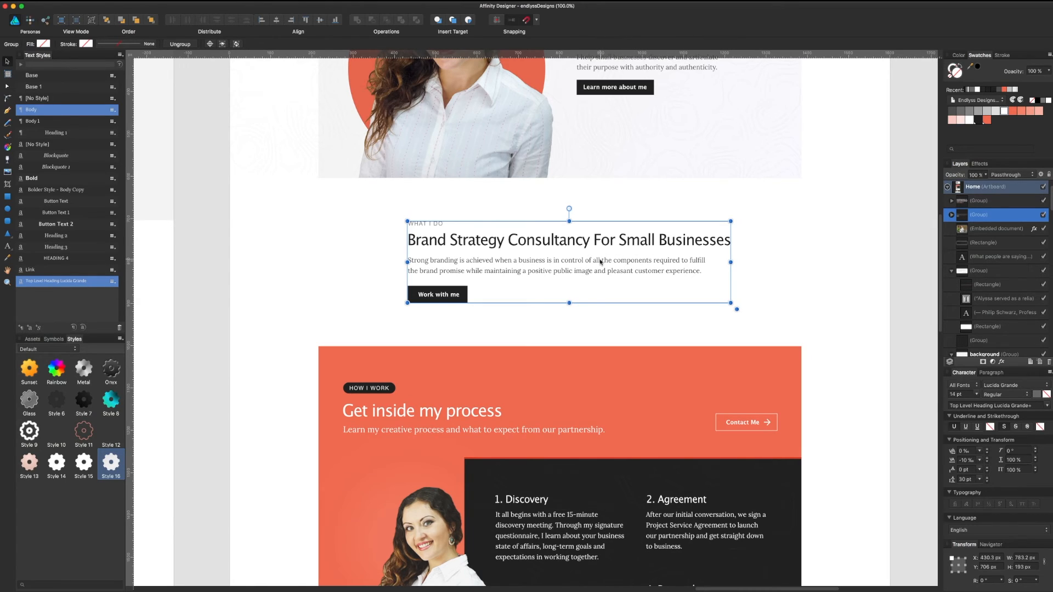
pyautogui.scroll(-10, 603, 261)
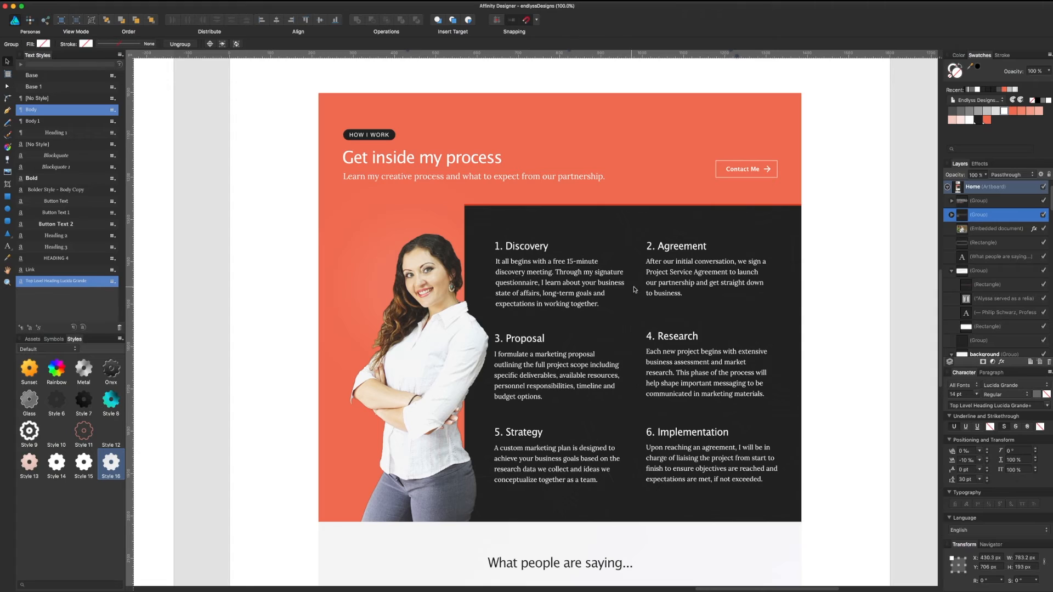
pyautogui.click(542, 369)
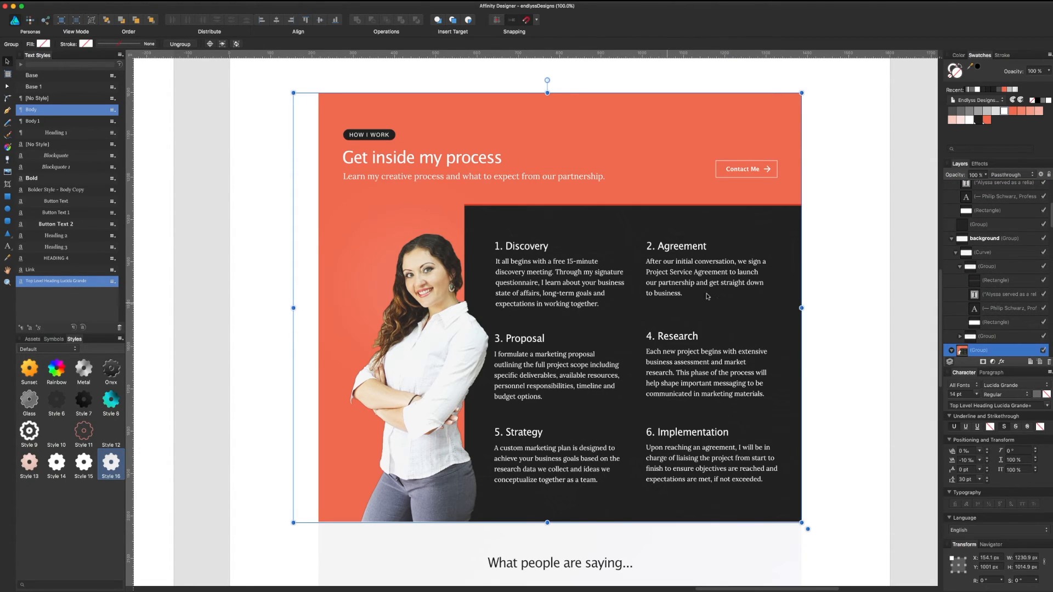
pyautogui.click(855, 174)
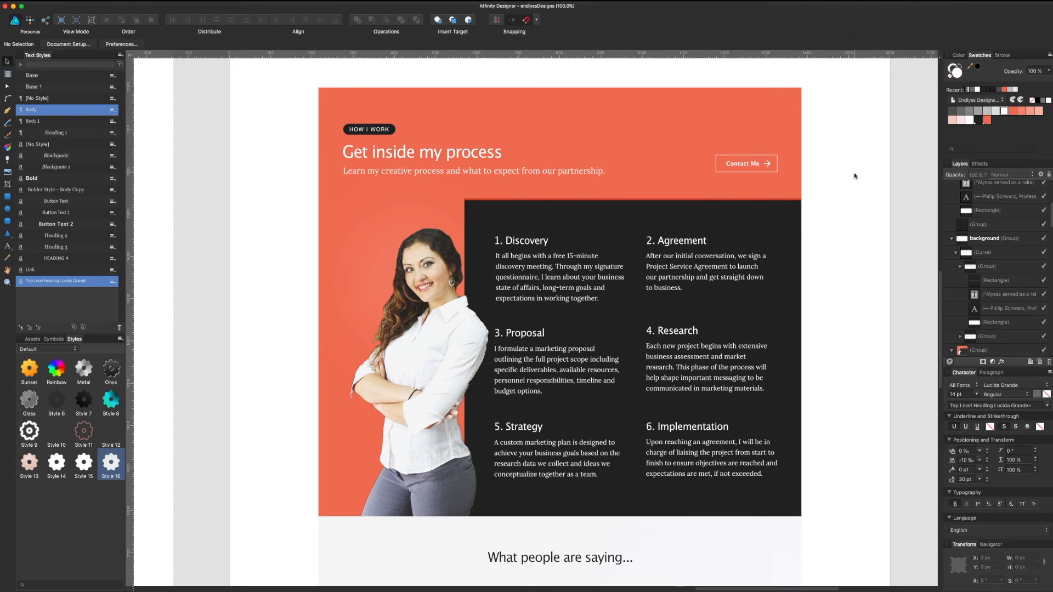
# Step: Scroll down past the testimonials and Let's talk band to the textured footer
pyautogui.scroll(-2, 847, 196)
pyautogui.scroll(10, 834, 232)
pyautogui.scroll(-10, 833, 184)
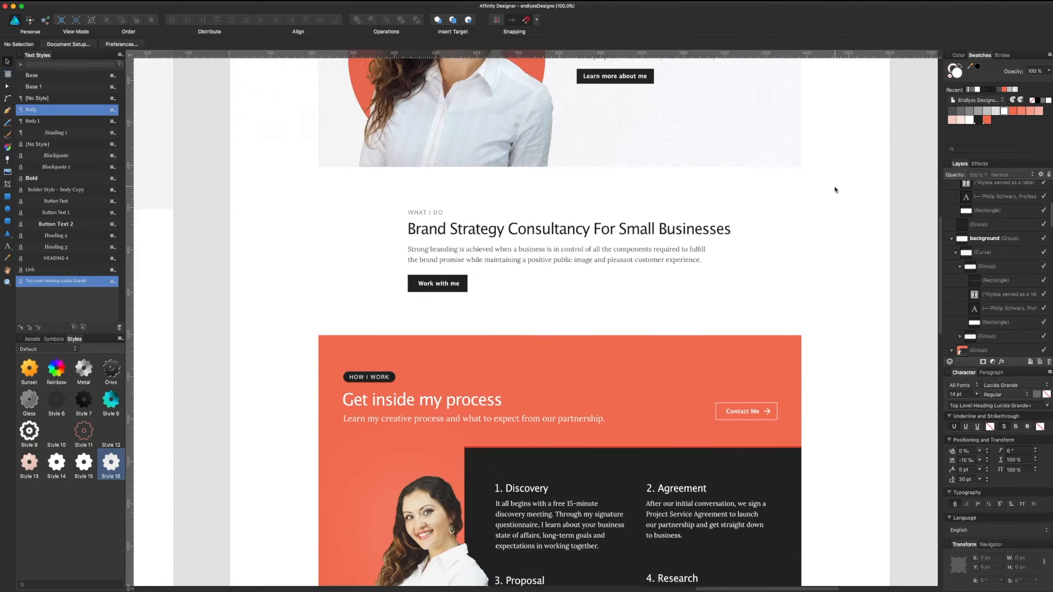
pyautogui.scroll(-7, 836, 196)
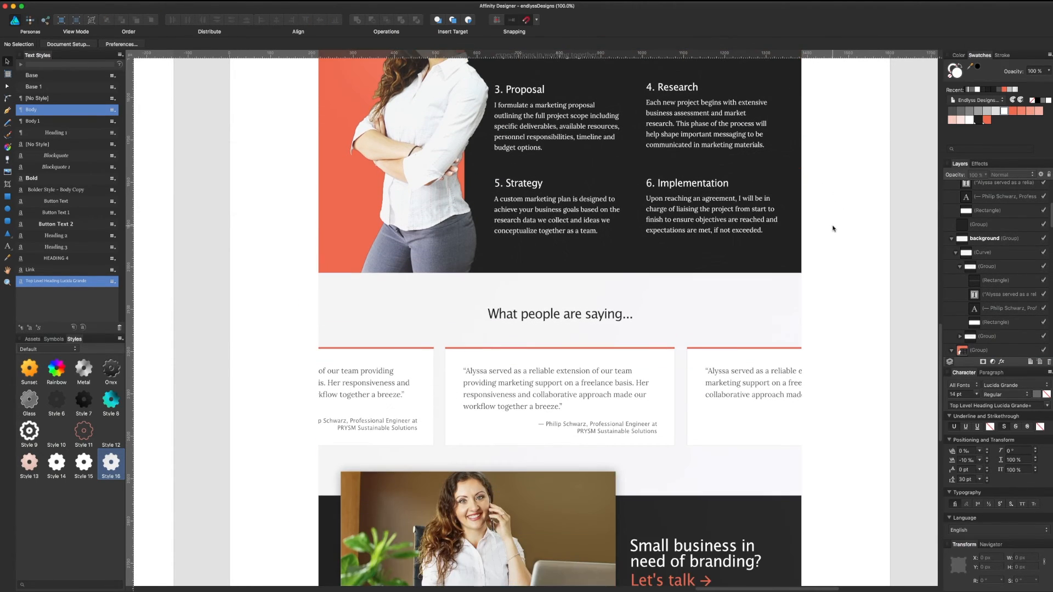
pyautogui.scroll(-1, 833, 232)
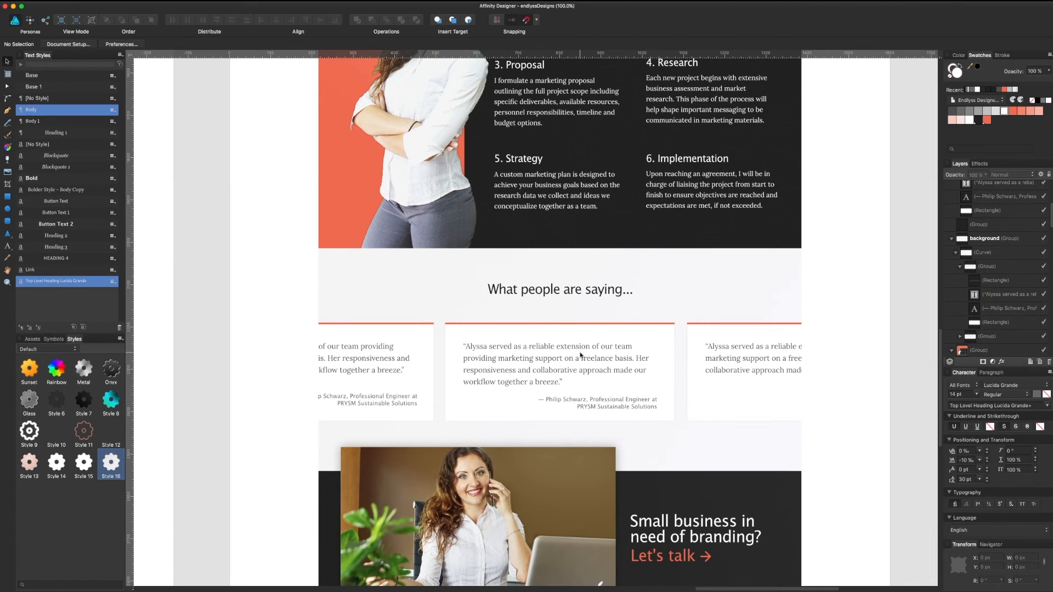
pyautogui.scroll(-1, 707, 366)
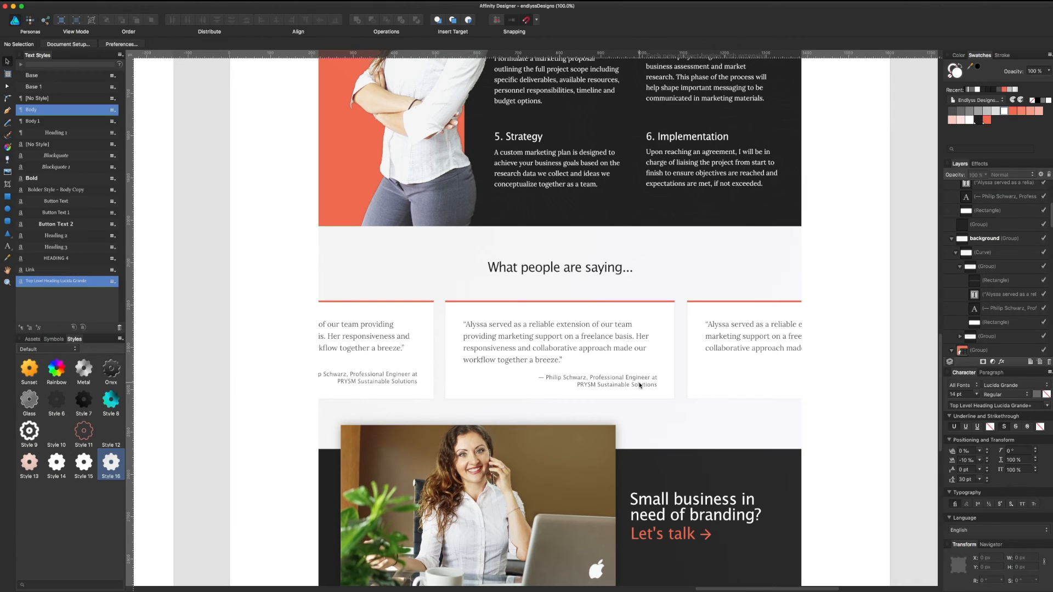
pyautogui.scroll(-1, 639, 385)
pyautogui.scroll(-2, 639, 384)
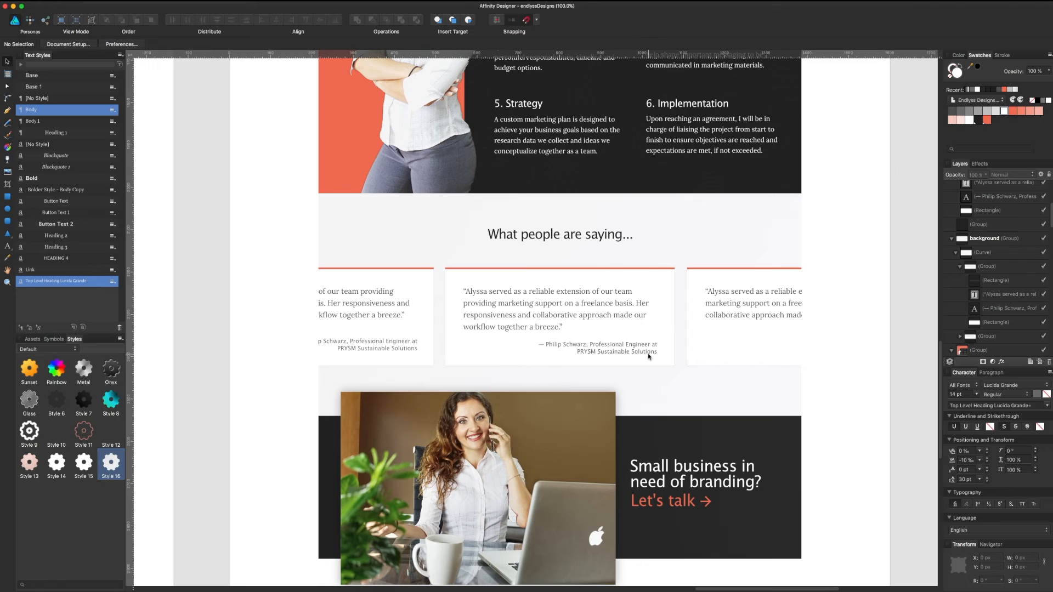
pyautogui.scroll(-1, 647, 357)
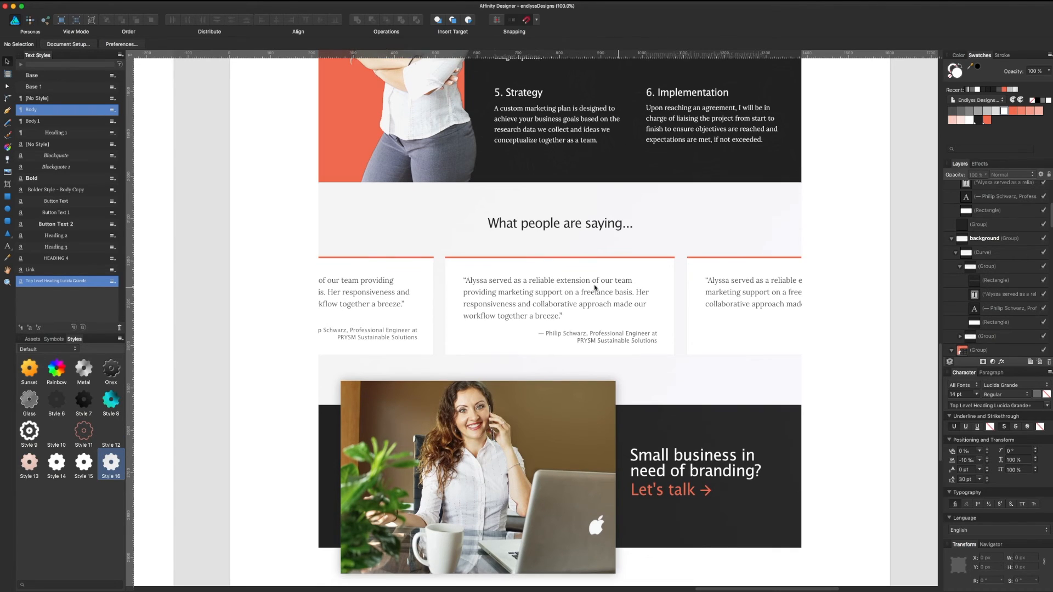
pyautogui.scroll(-5, 658, 351)
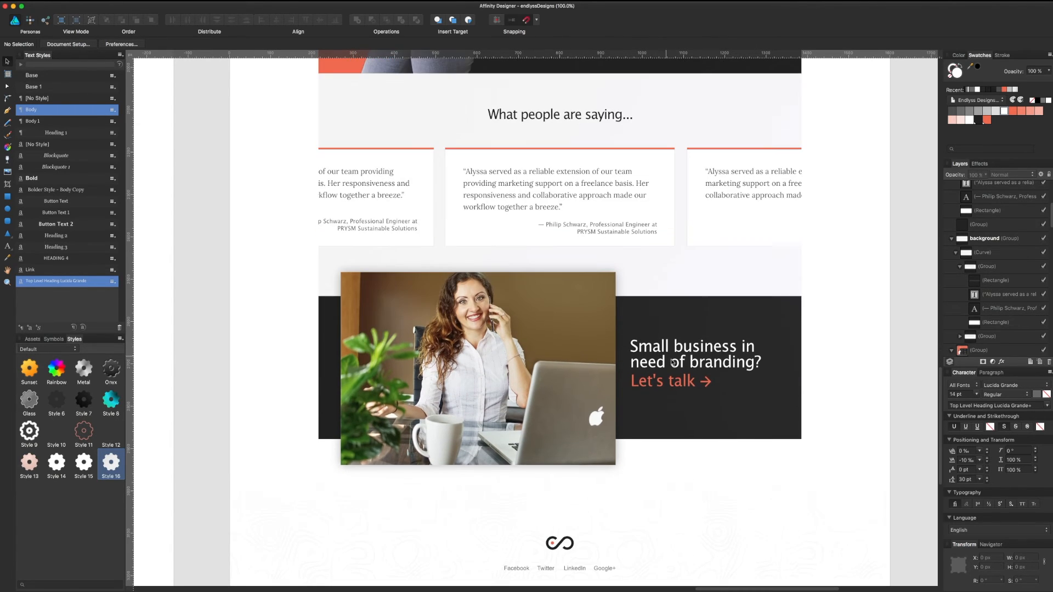
# Step: Inspect the 'Small business in need of branding?' text and photo in the Let's talk band
pyautogui.click(678, 374)
pyautogui.click(531, 392)
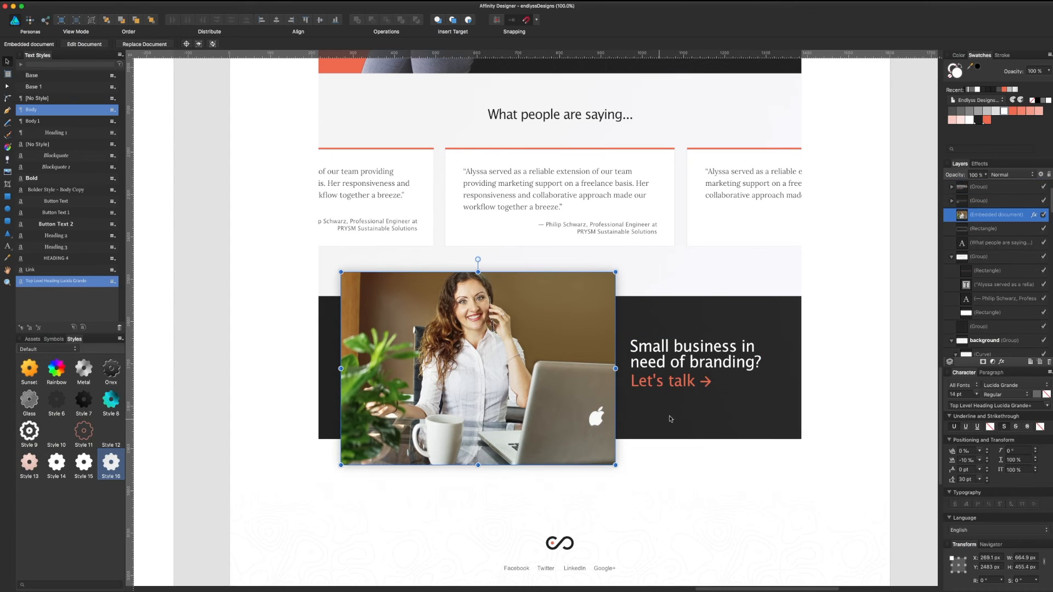
pyautogui.scroll(-2, 450, 308)
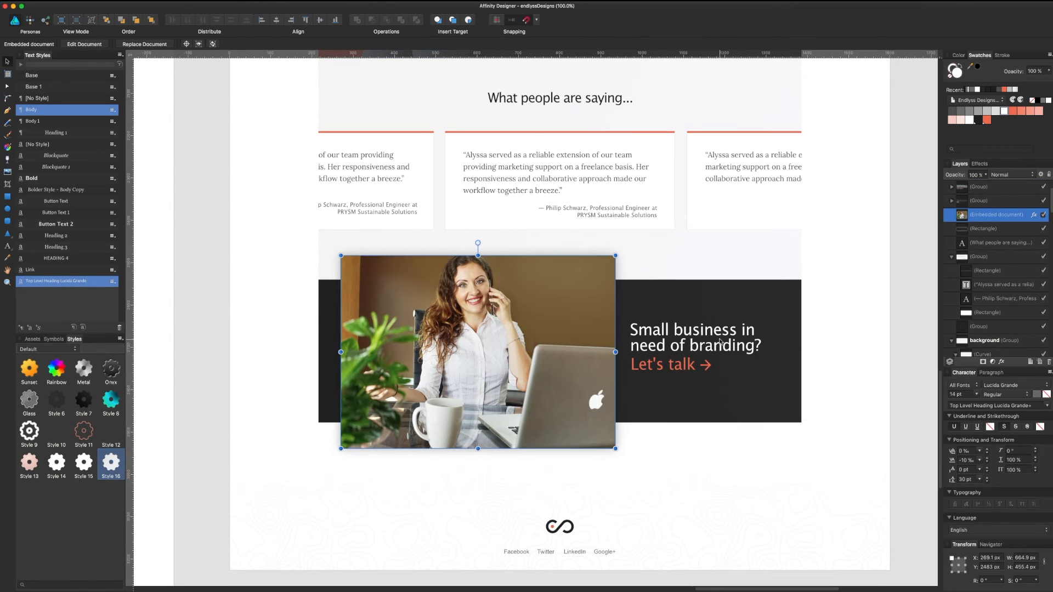
pyautogui.scroll(-2, 773, 324)
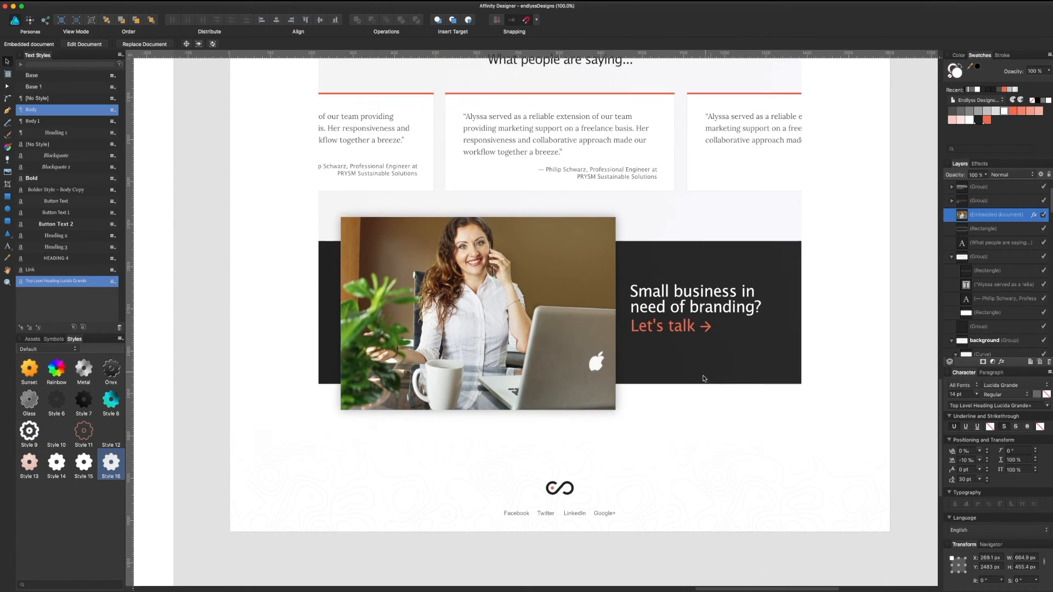
# Step: Move the footer group up about 16 px until it snaps, then save
pyautogui.click(574, 488)
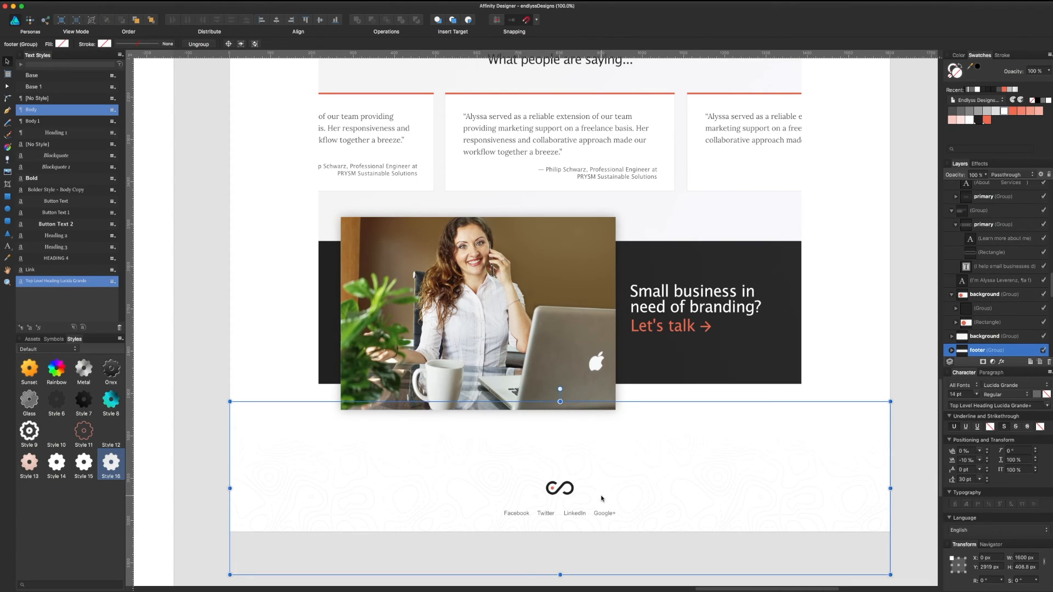
pyautogui.click(898, 228)
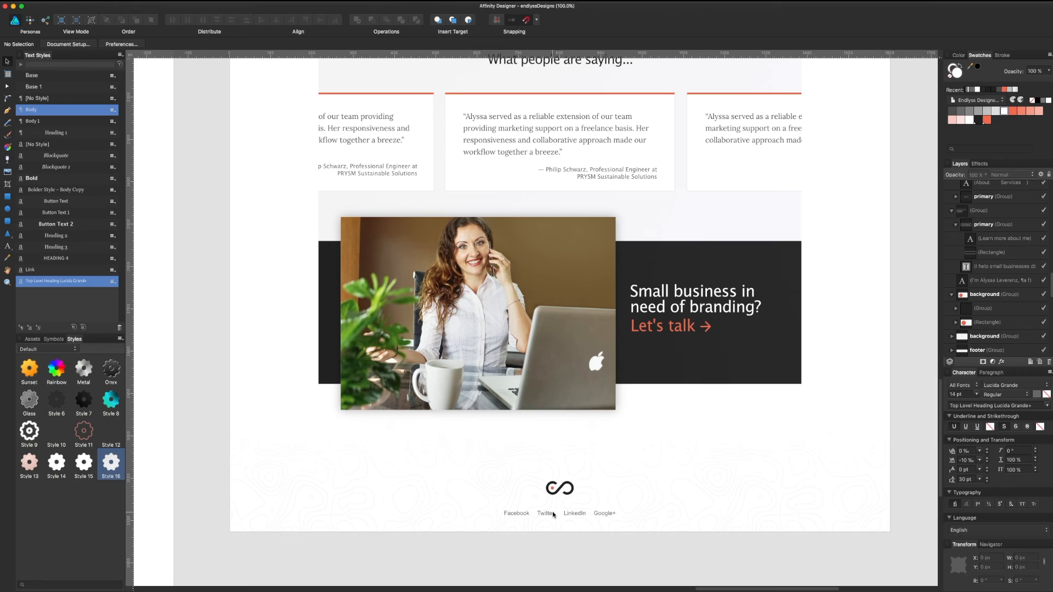
pyautogui.click(570, 493)
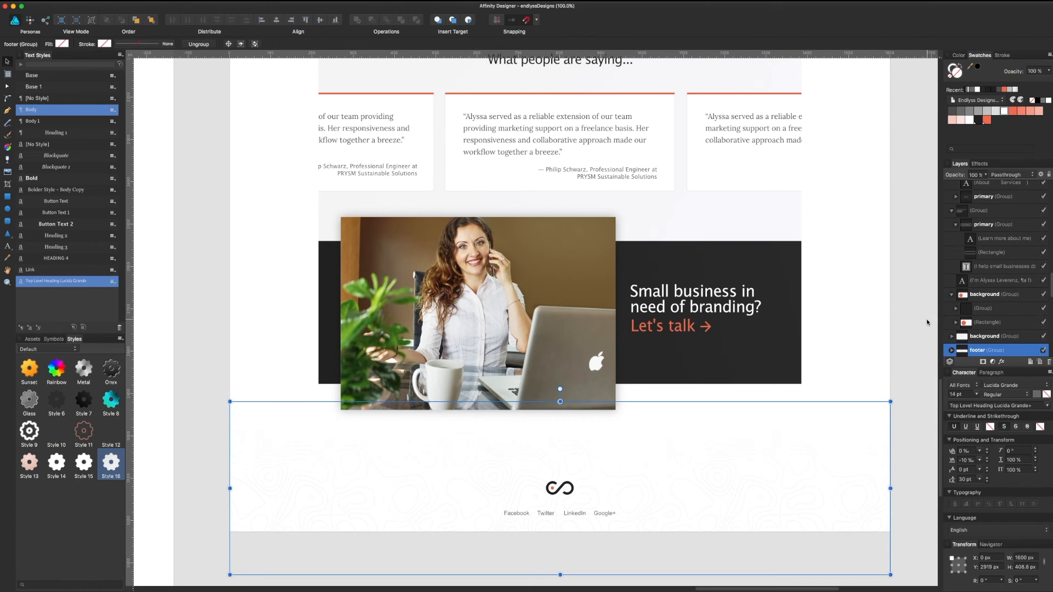
pyautogui.click(908, 328)
pyautogui.moveTo(718, 478); pyautogui.dragTo(716, 468)
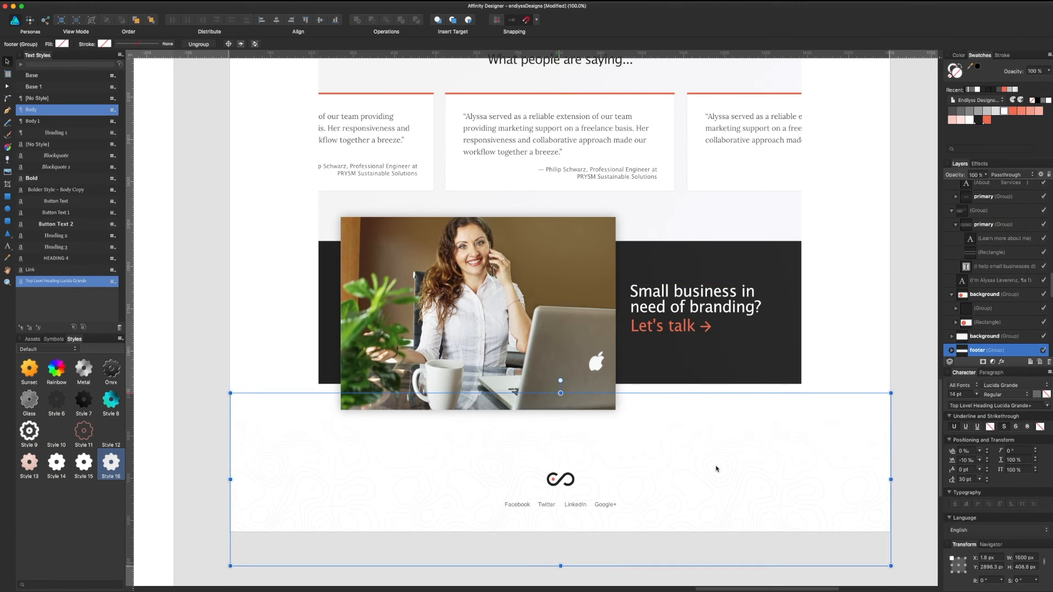
pyautogui.press('super+s')
pyautogui.click(892, 285)
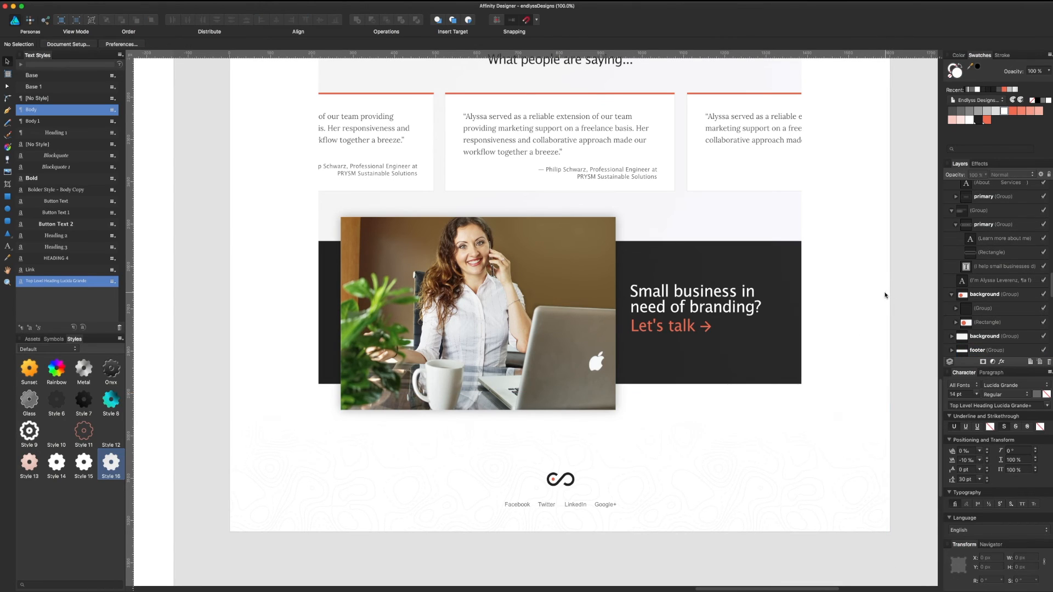
pyautogui.scroll(2, 824, 398)
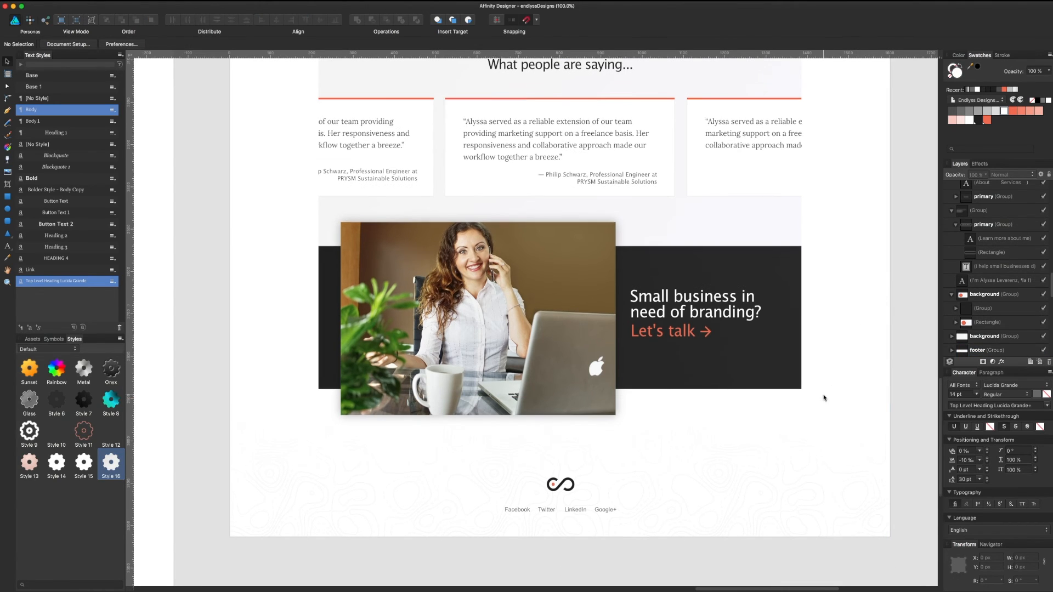
pyautogui.scroll(4, 824, 398)
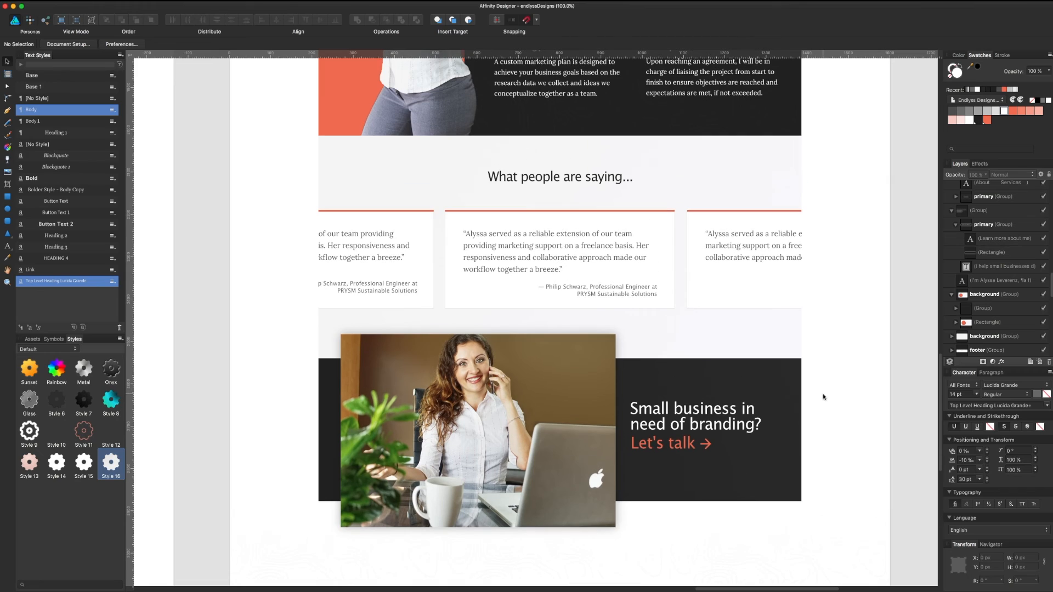
pyautogui.scroll(-5, 823, 397)
pyautogui.scroll(-3, 823, 397)
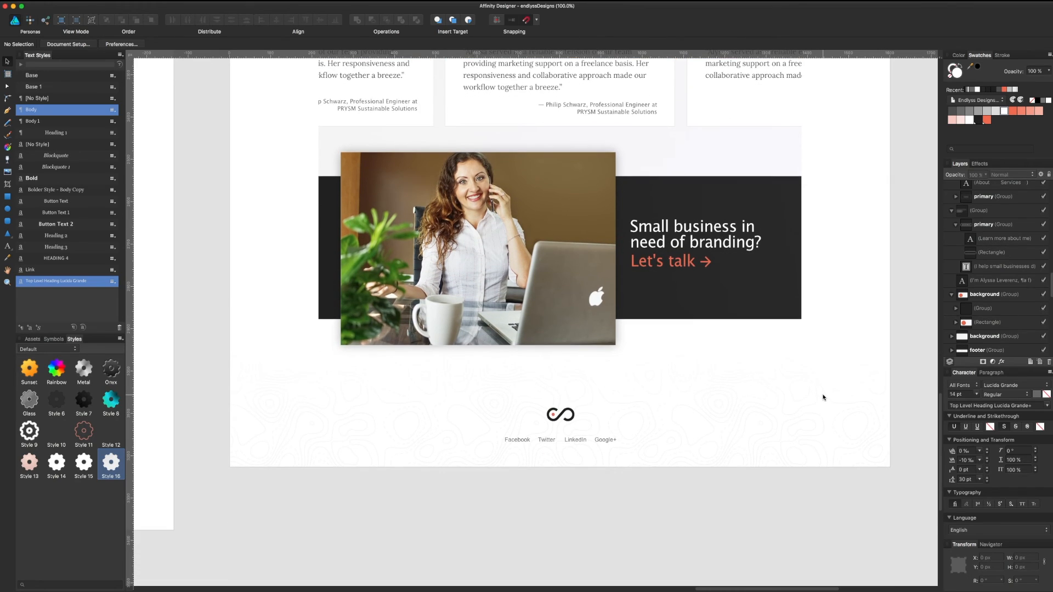
pyautogui.scroll(4, 686, 417)
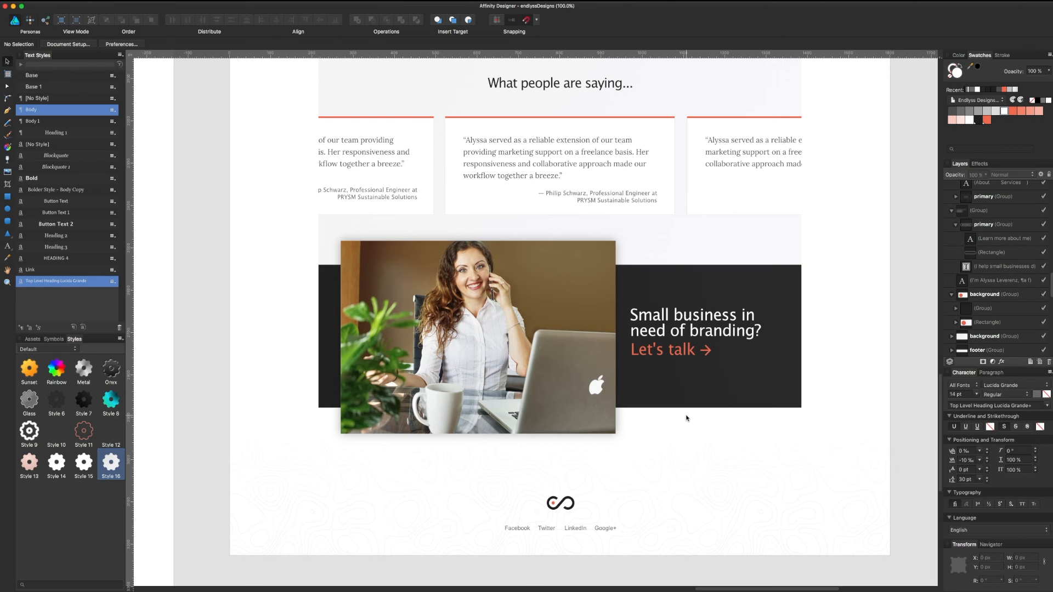
pyautogui.scroll(2, 686, 418)
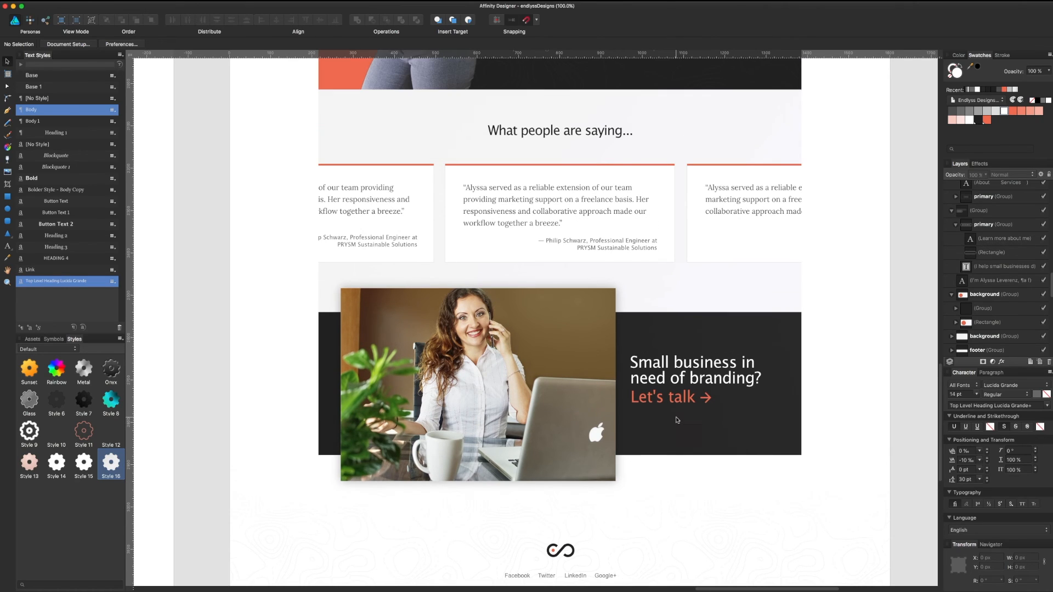
pyautogui.scroll(-4, 676, 416)
pyautogui.scroll(20, 676, 416)
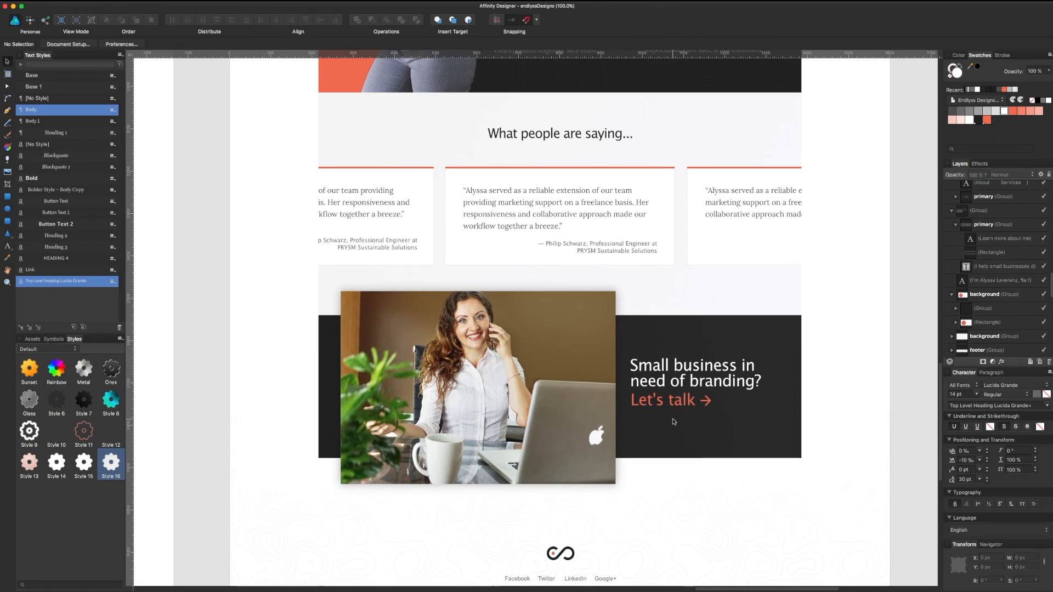
pyautogui.scroll(12, 645, 375)
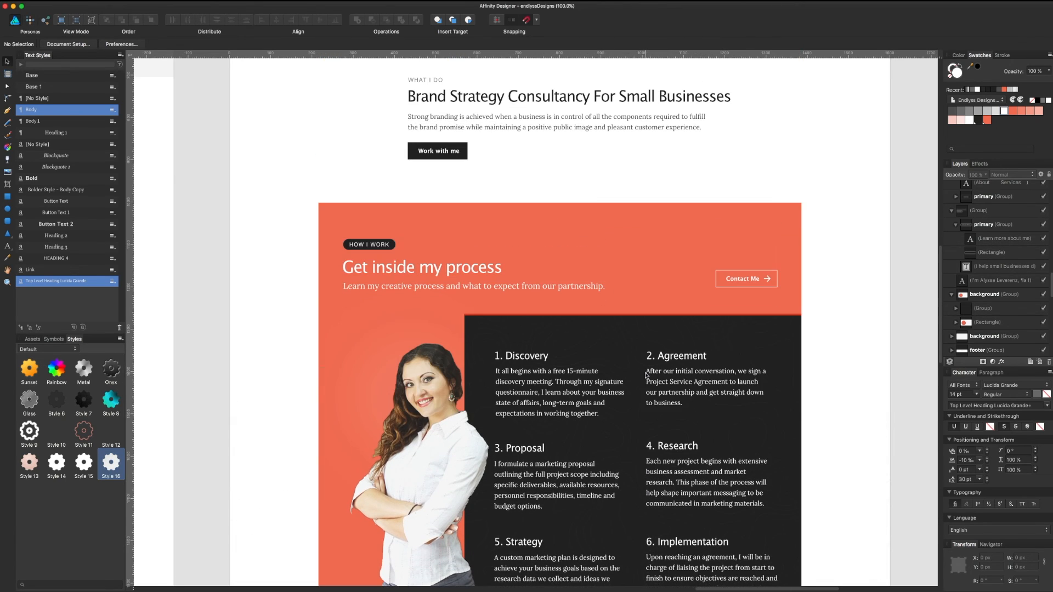
pyautogui.scroll(4, 646, 376)
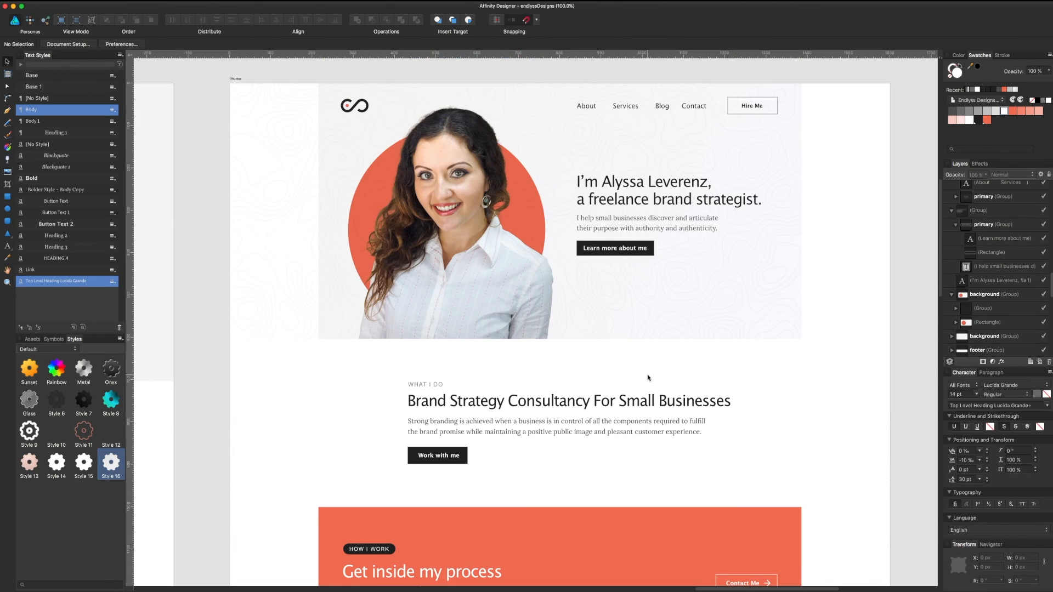
pyautogui.scroll(-5, 647, 377)
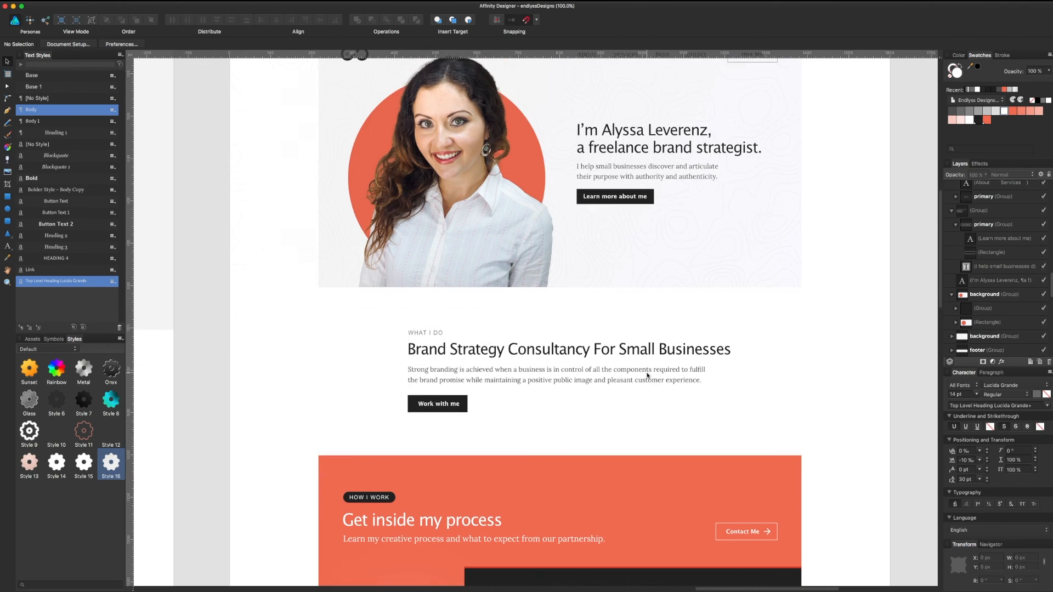
pyautogui.scroll(-4, 641, 376)
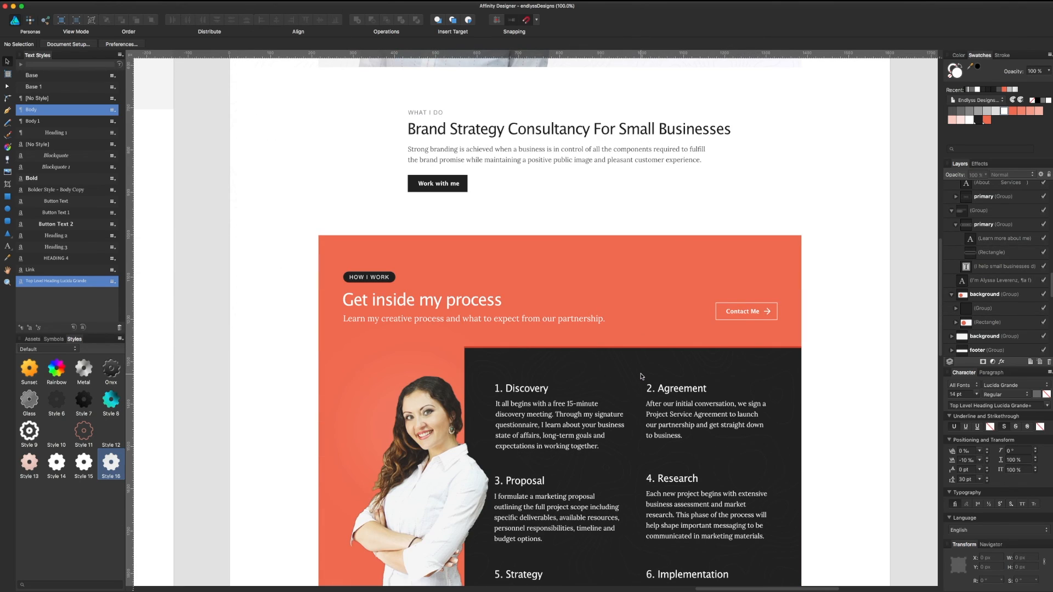
pyautogui.scroll(-3, 641, 376)
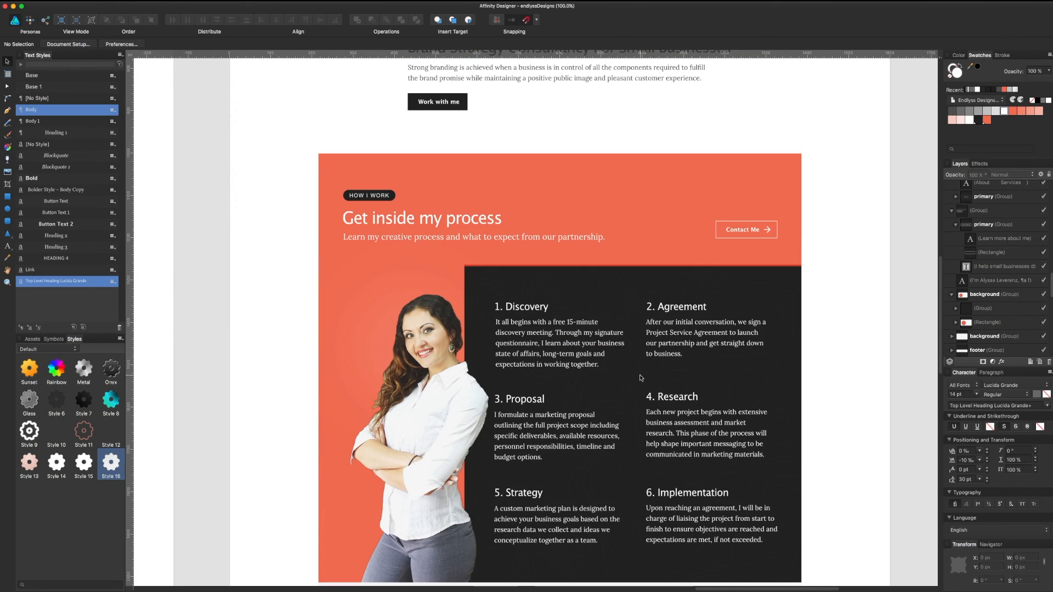
pyautogui.scroll(-6, 640, 377)
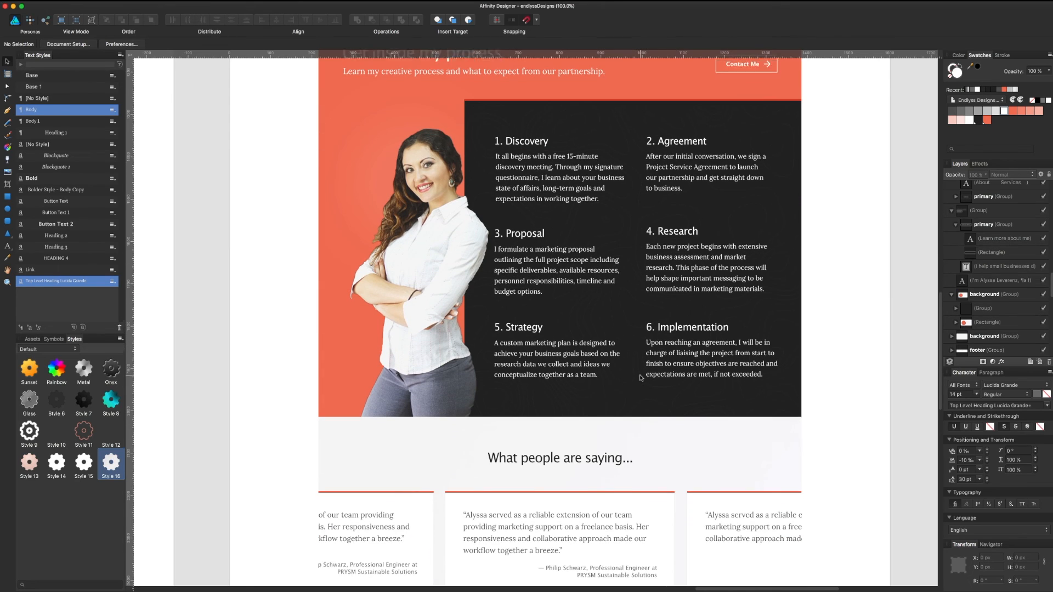
pyautogui.scroll(-9, 640, 378)
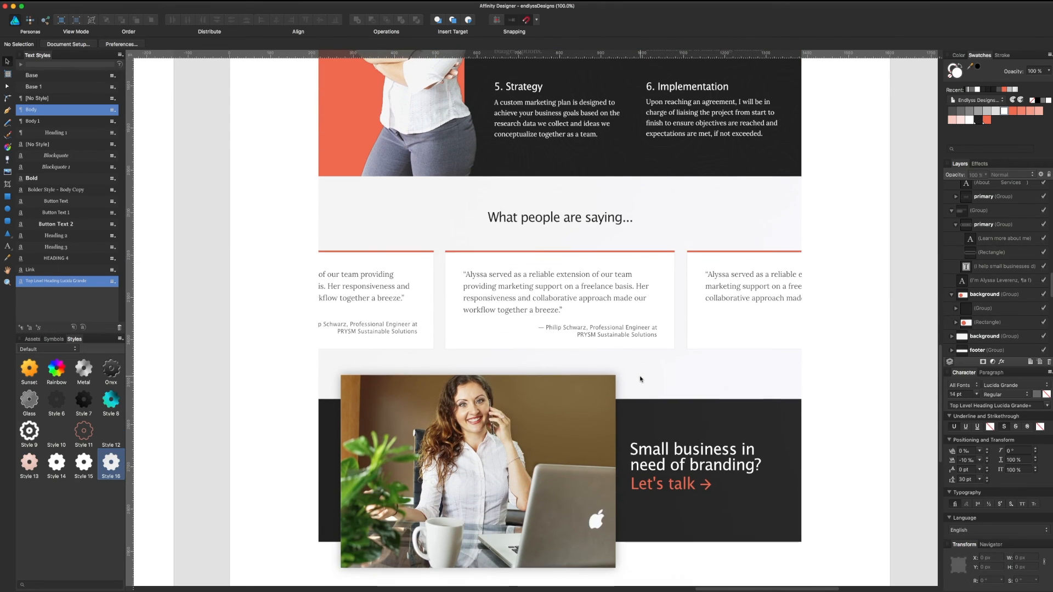
pyautogui.scroll(-6, 640, 378)
pyautogui.moveTo(658, 447); pyautogui.dragTo(654, 426)
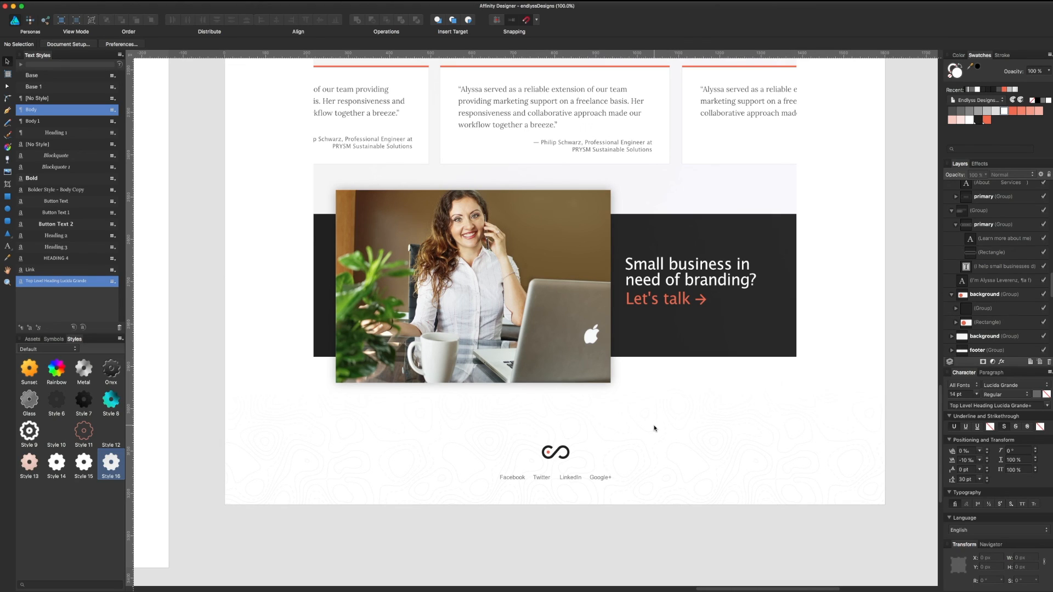
pyautogui.scroll(5, 654, 428)
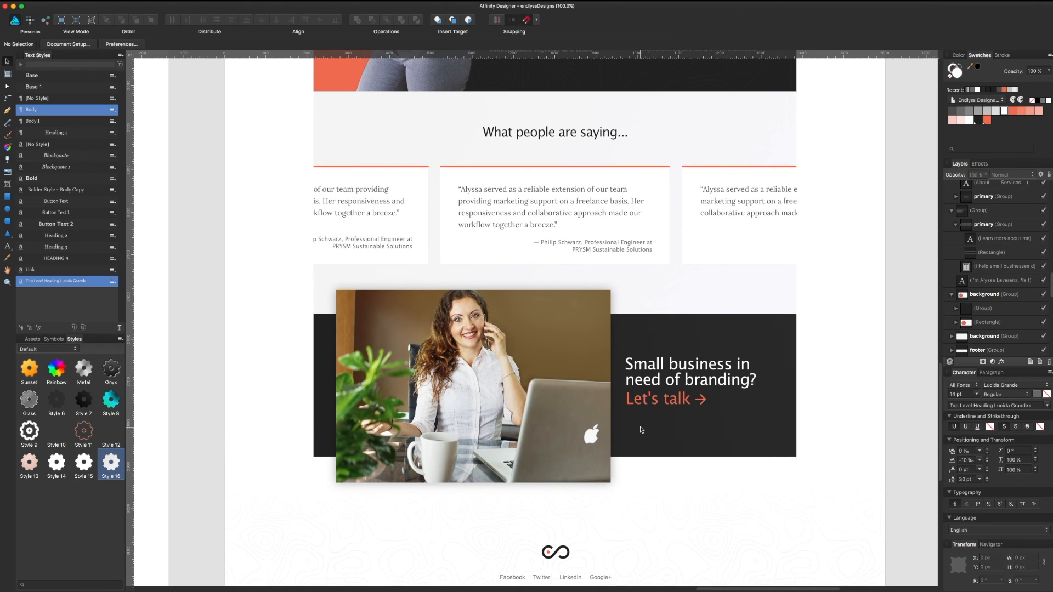
pyautogui.scroll(-2, 641, 430)
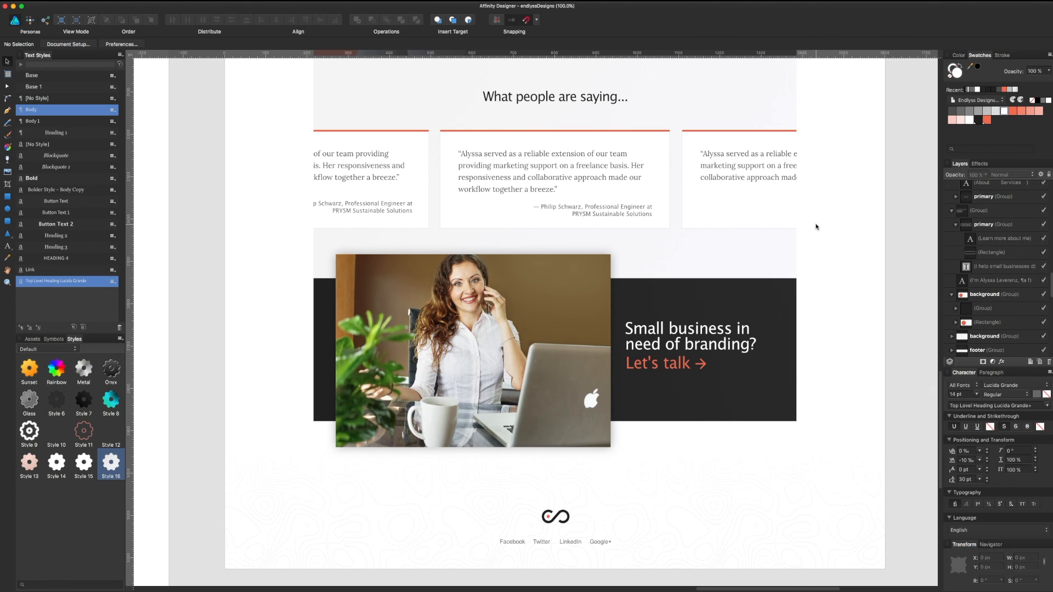
pyautogui.scroll(10, 800, 356)
pyautogui.scroll(15, 800, 340)
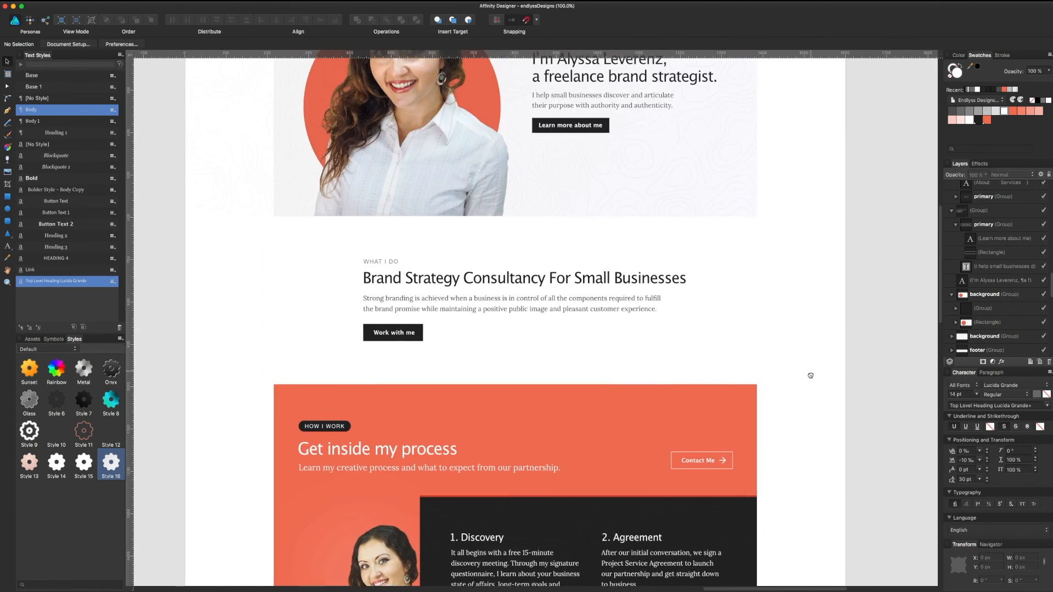